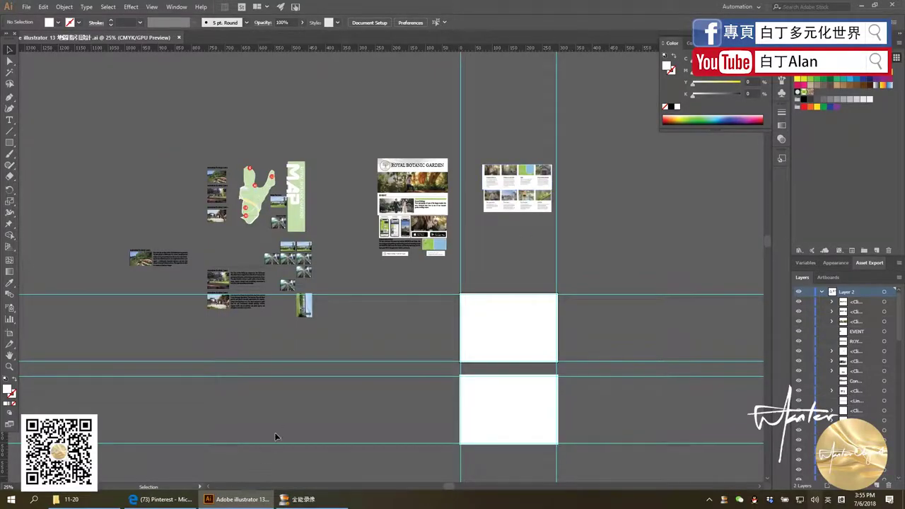
Glance at the 11-20 folder twice, then bring up the Pinterest 'brochure cutting design' results
{"action": "left_click", "coordinate": [67, 500]}
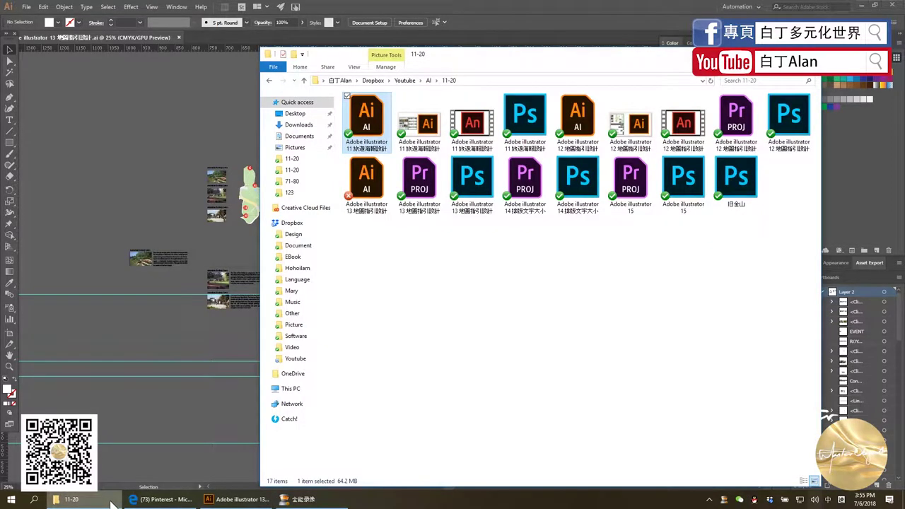
{"action": "left_click", "coordinate": [132, 209]}
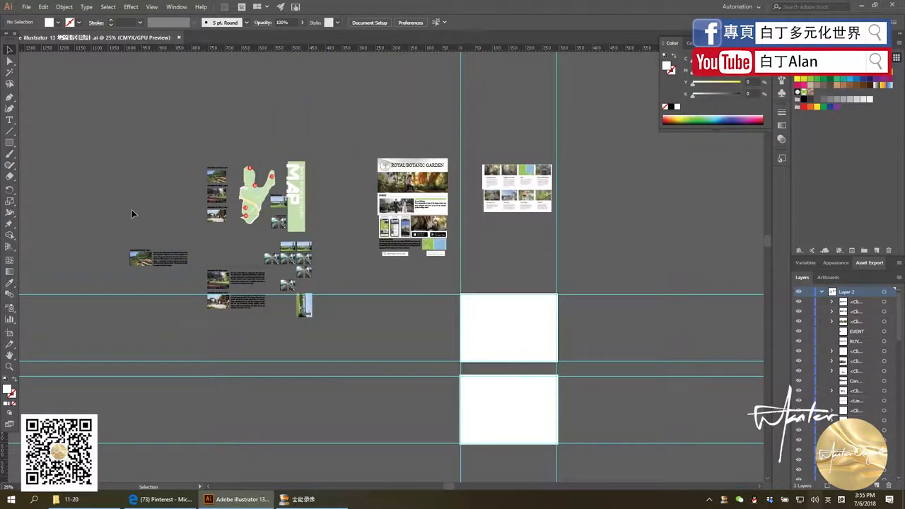
{"action": "left_click", "coordinate": [74, 499]}
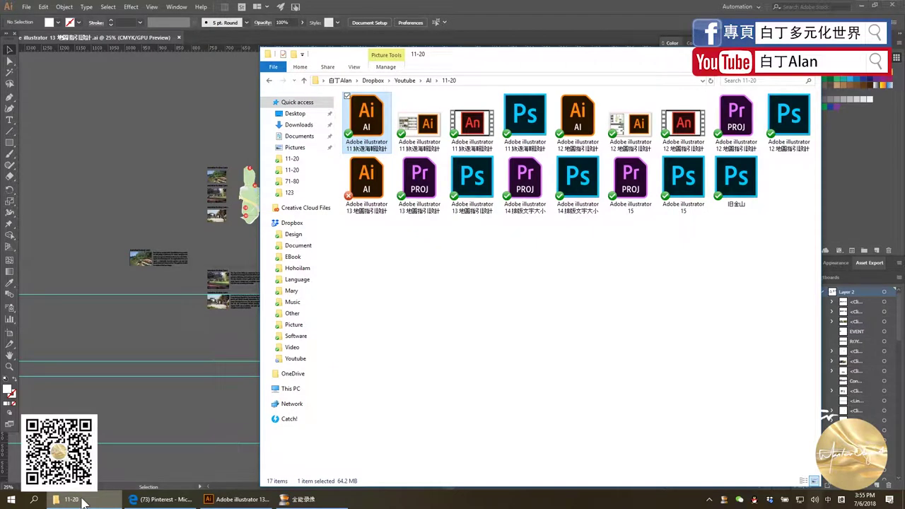
{"action": "left_click", "coordinate": [55, 250]}
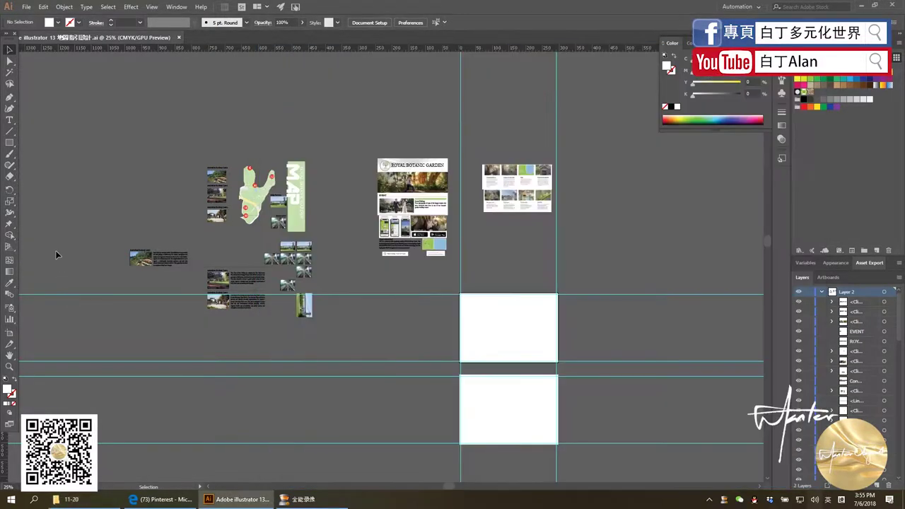
{"action": "left_click", "coordinate": [132, 506]}
{"action": "mouse_move", "coordinate": [786, 152]}
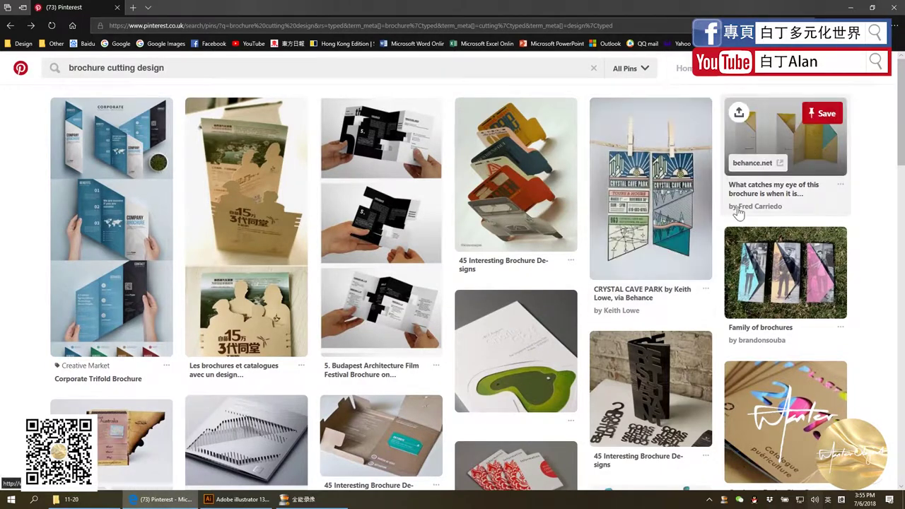
{"action": "scroll", "coordinate": [511, 246], "scroll_direction": "down", "scroll_amount": 2}
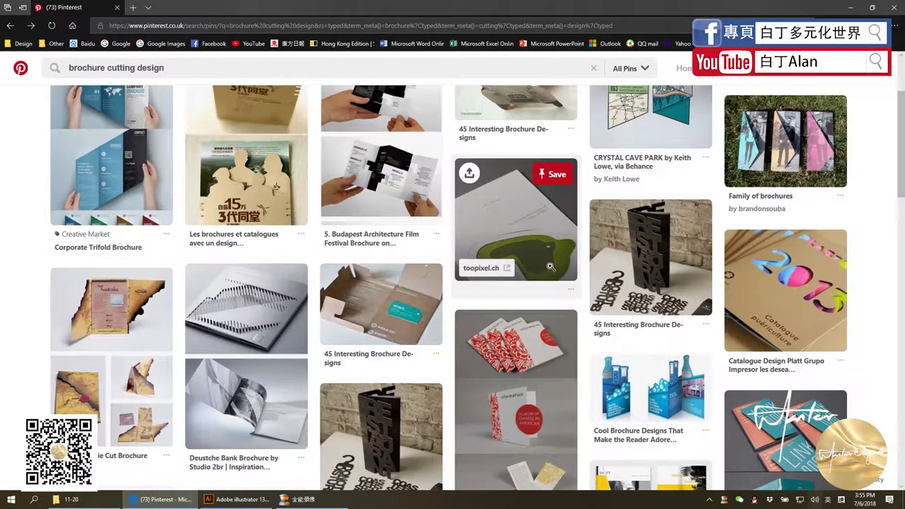
{"action": "scroll", "coordinate": [558, 275], "scroll_direction": "up", "scroll_amount": 2}
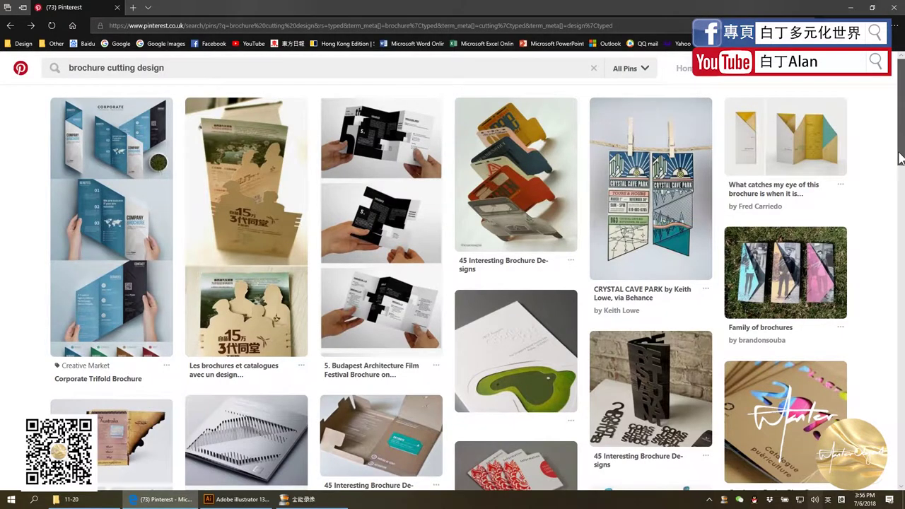
{"action": "left_click_drag", "start_coordinate": [900, 152], "coordinate": [899, 162]}
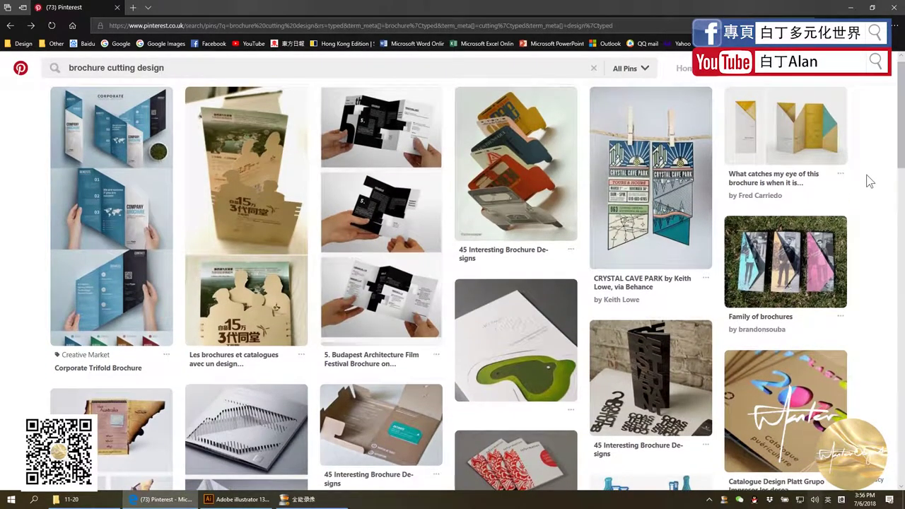
{"action": "scroll", "coordinate": [867, 185], "scroll_direction": "up", "scroll_amount": 1}
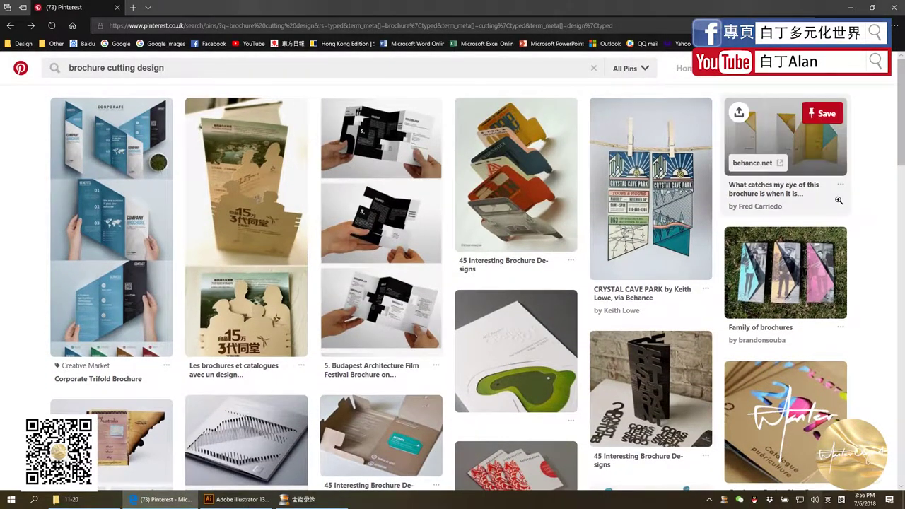
{"action": "scroll", "coordinate": [835, 199], "scroll_direction": "down", "scroll_amount": 3}
{"action": "left_click", "coordinate": [519, 172]}
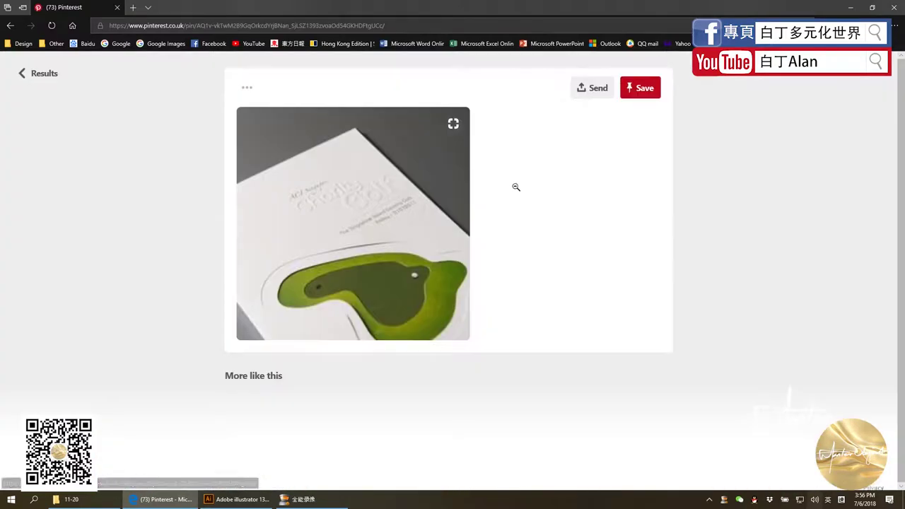
{"action": "left_click", "coordinate": [70, 294]}
{"action": "scroll", "coordinate": [70, 293], "scroll_direction": "down", "scroll_amount": 5}
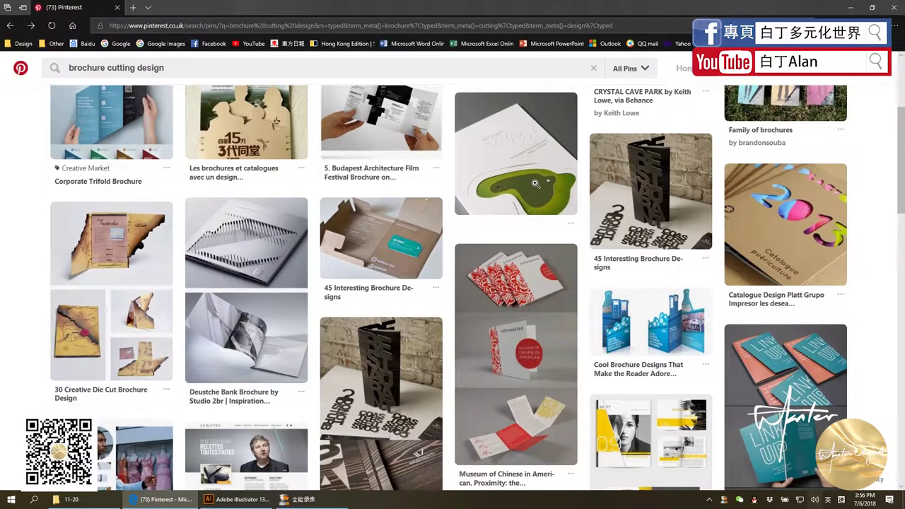
{"action": "left_click", "coordinate": [516, 173]}
{"action": "scroll", "coordinate": [141, 212], "scroll_direction": "down", "scroll_amount": 2}
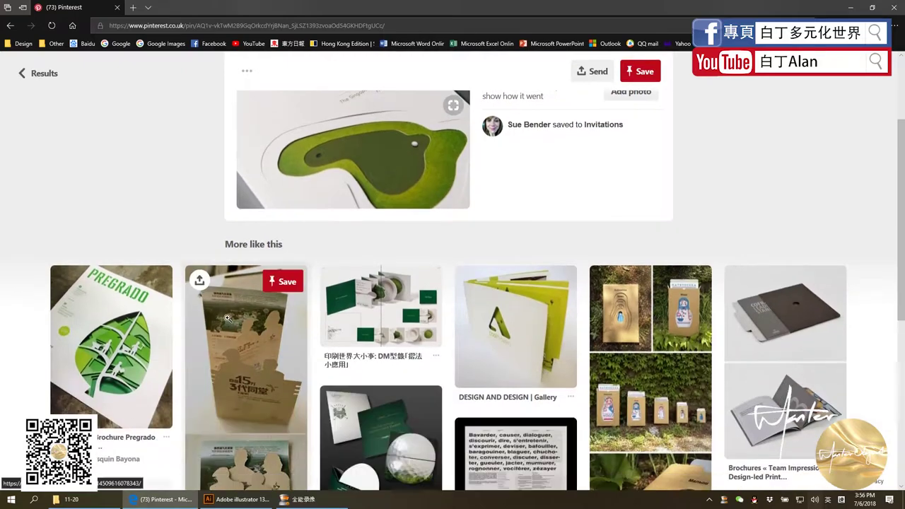
{"action": "scroll", "coordinate": [640, 278], "scroll_direction": "down", "scroll_amount": 1}
{"action": "scroll", "coordinate": [639, 278], "scroll_direction": "up", "scroll_amount": 3}
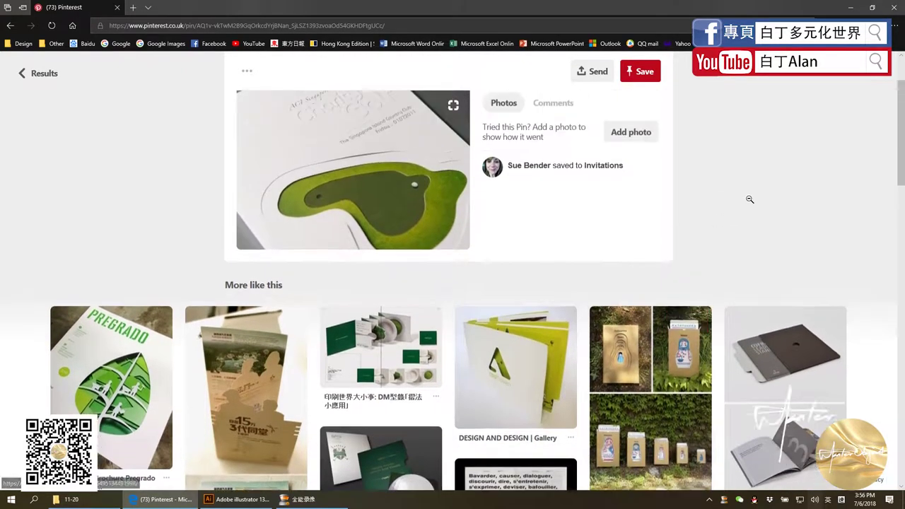
{"action": "key", "text": "alt+Left"}
{"action": "scroll", "coordinate": [495, 212], "scroll_direction": "down", "scroll_amount": 3}
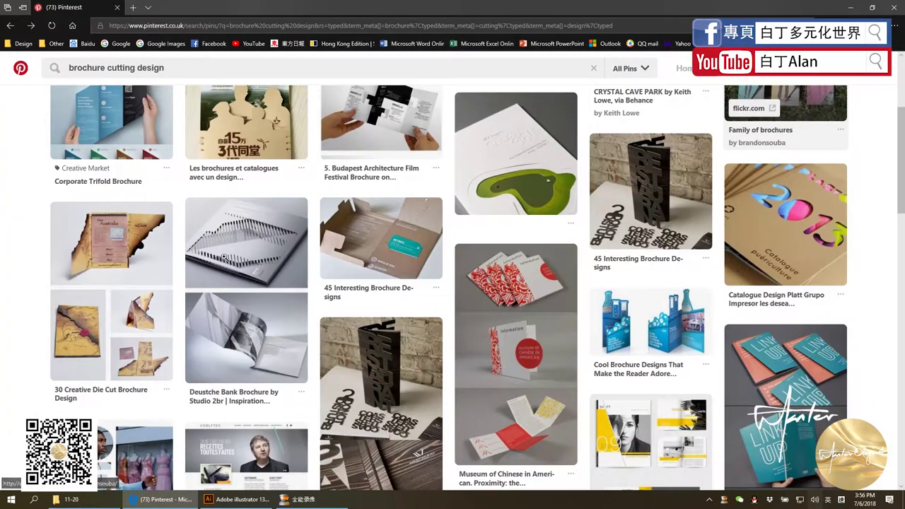
{"action": "scroll", "coordinate": [240, 318], "scroll_direction": "up", "scroll_amount": 1}
{"action": "scroll", "coordinate": [241, 177], "scroll_direction": "up", "scroll_amount": 2}
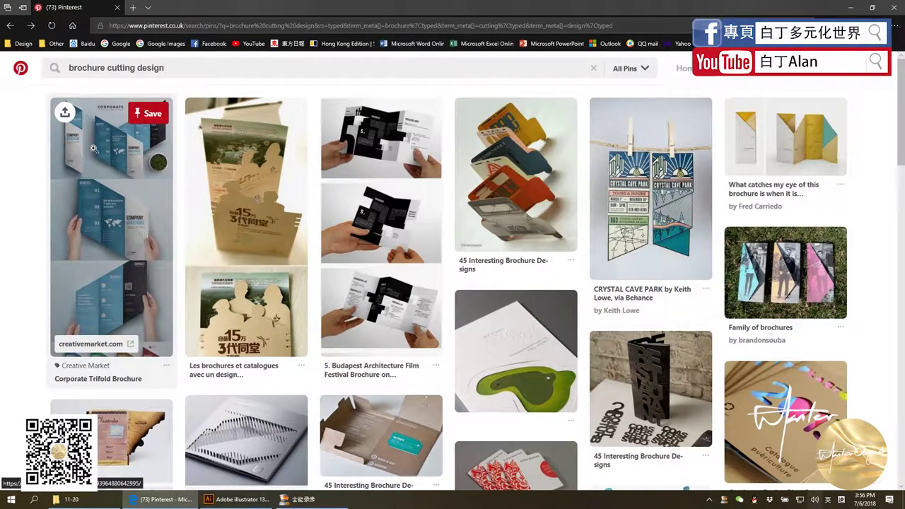
{"action": "left_click", "coordinate": [237, 499]}
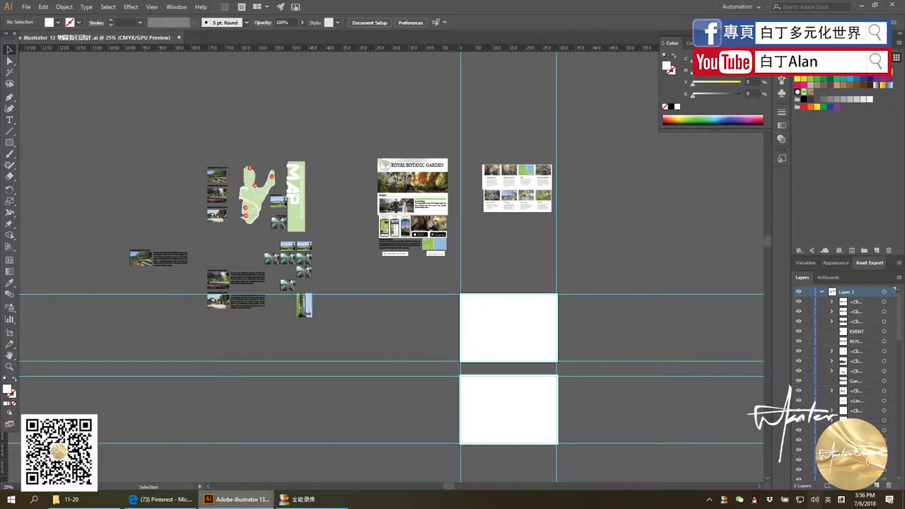
{"action": "left_click", "coordinate": [165, 500]}
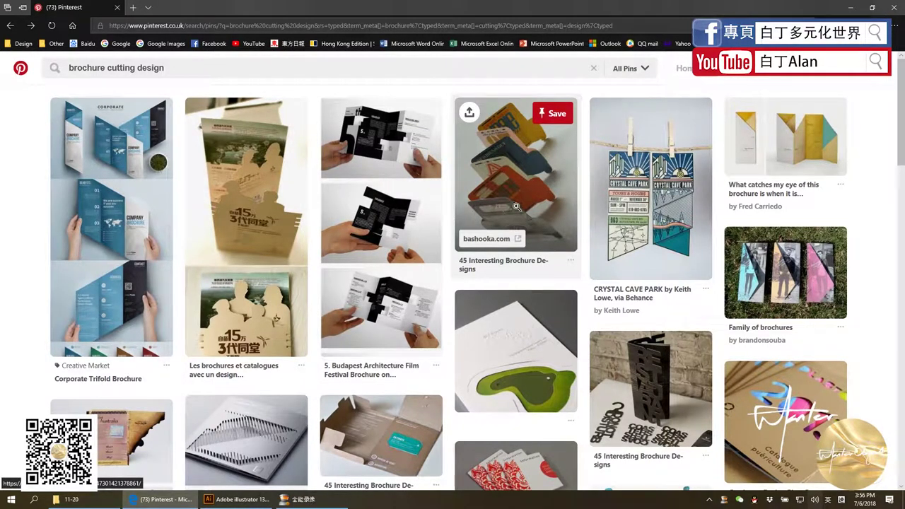
{"action": "scroll", "coordinate": [517, 205], "scroll_direction": "down", "scroll_amount": 2}
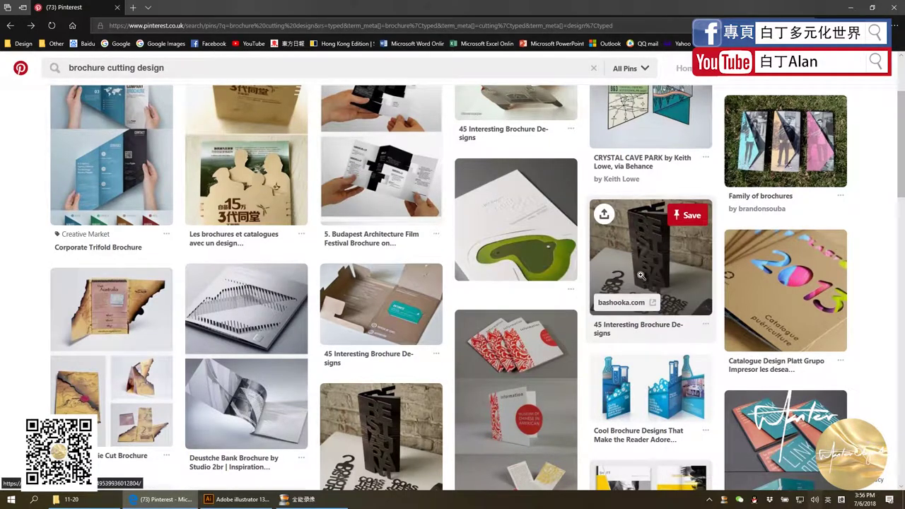
{"action": "scroll", "coordinate": [523, 272], "scroll_direction": "down", "scroll_amount": 2}
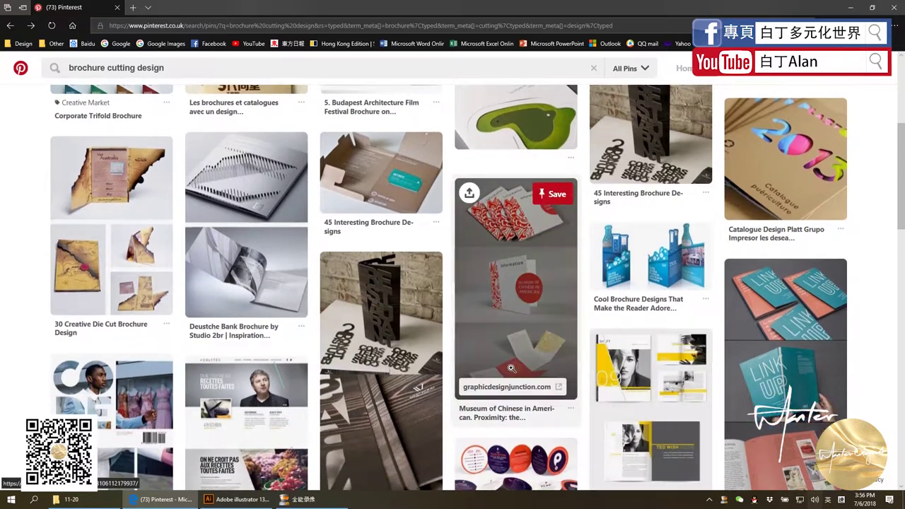
{"action": "left_click", "coordinate": [520, 369]}
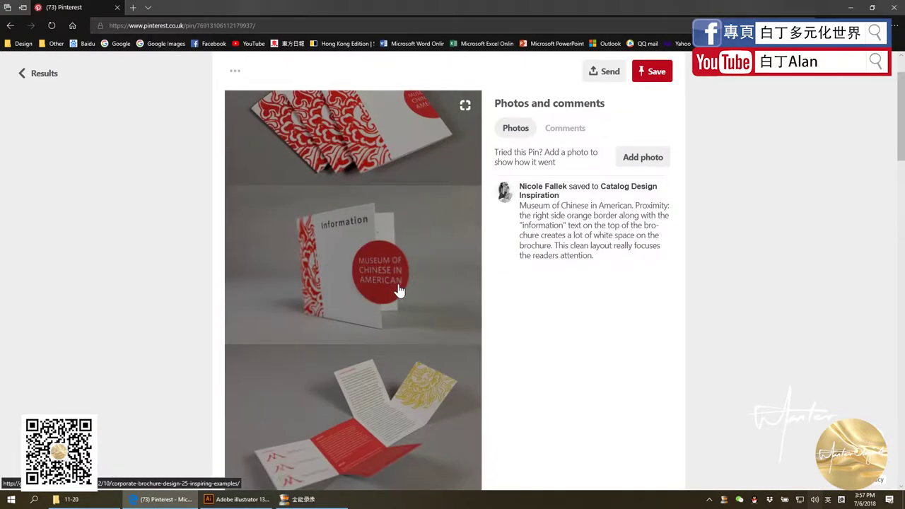
{"action": "scroll", "coordinate": [380, 320], "scroll_direction": "down", "scroll_amount": 2}
{"action": "scroll", "coordinate": [373, 258], "scroll_direction": "up", "scroll_amount": 1}
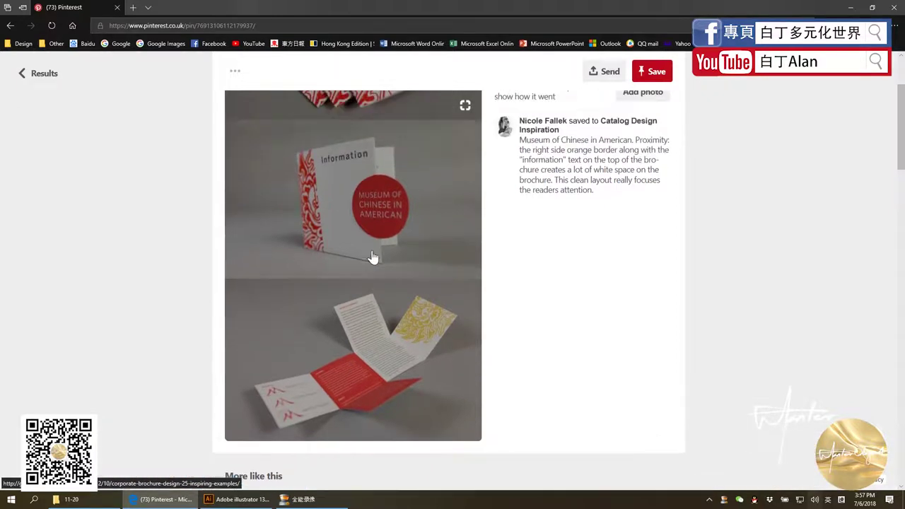
{"action": "scroll", "coordinate": [368, 353], "scroll_direction": "down", "scroll_amount": 1}
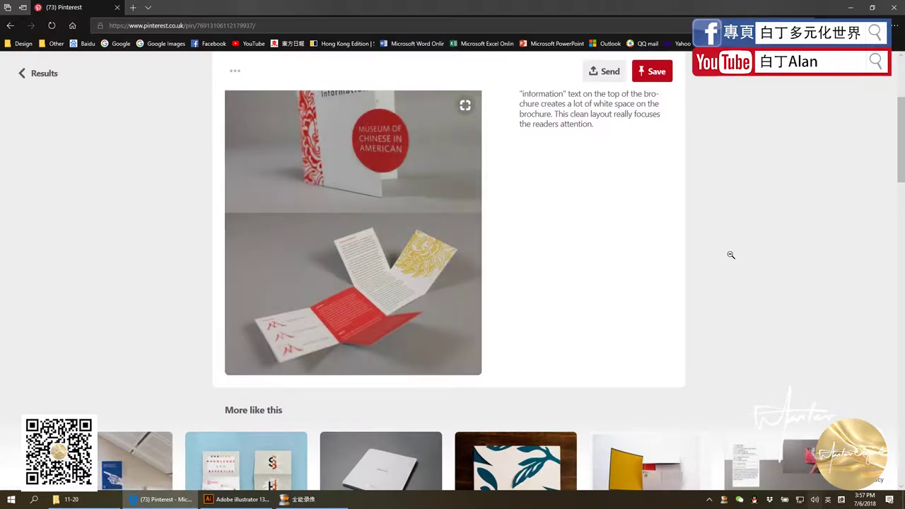
{"action": "key", "text": "alt+Left"}
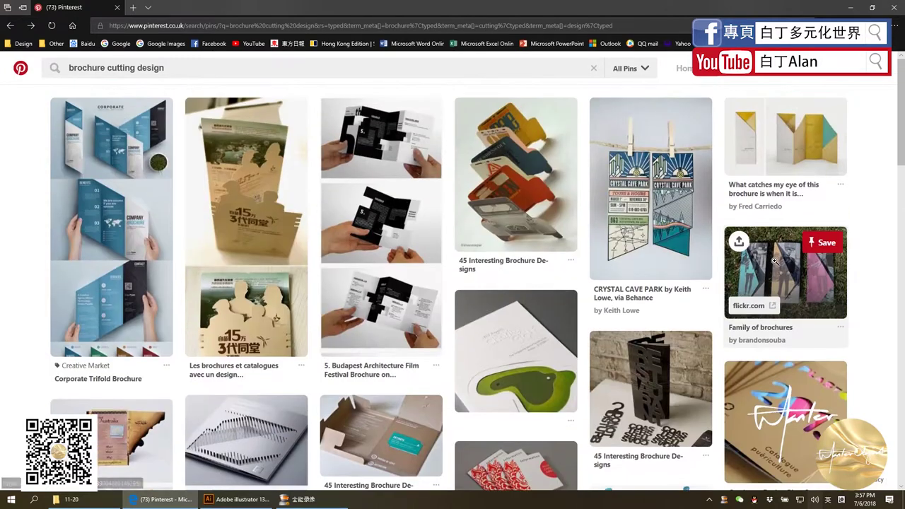
Study the yellow-and-teal folded brochure pin, then return to the Illustrator brochure file
{"action": "left_click", "coordinate": [785, 135]}
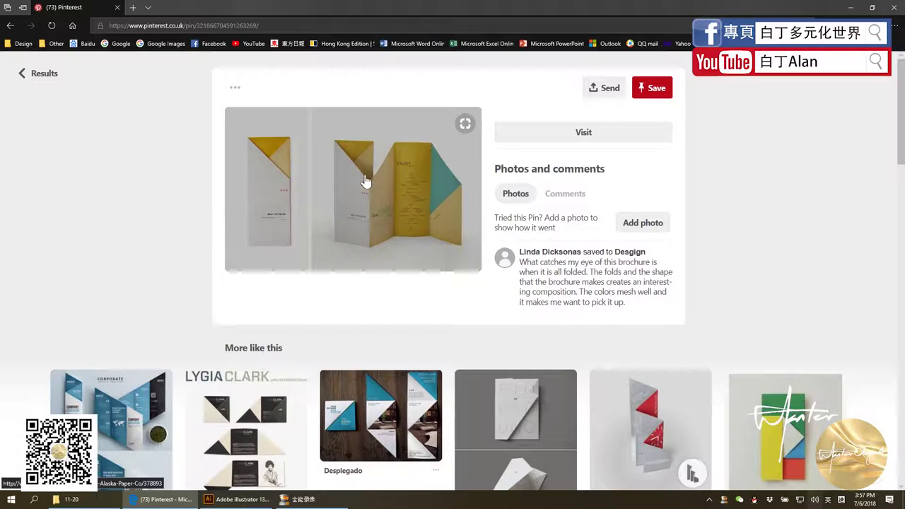
{"action": "scroll", "coordinate": [353, 195], "scroll_direction": "down", "scroll_amount": 1}
{"action": "scroll", "coordinate": [354, 198], "scroll_direction": "up", "scroll_amount": 1}
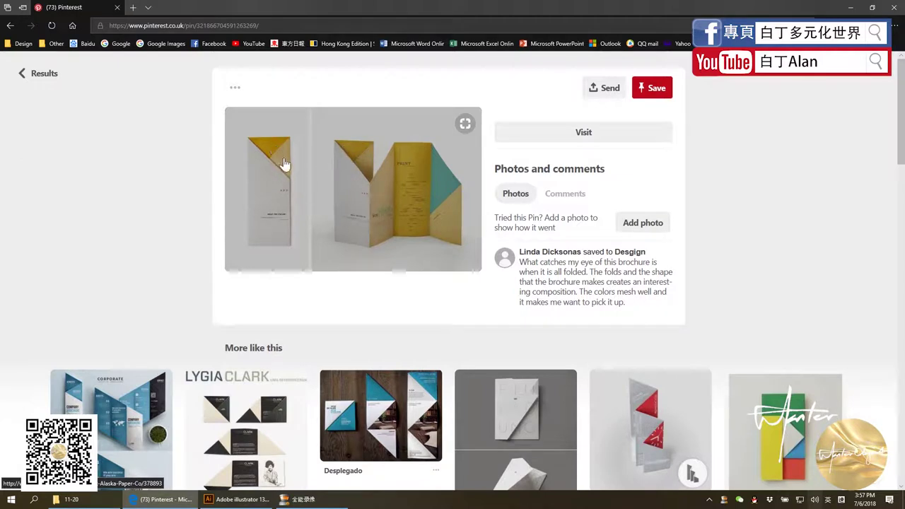
{"action": "left_click", "coordinate": [237, 499]}
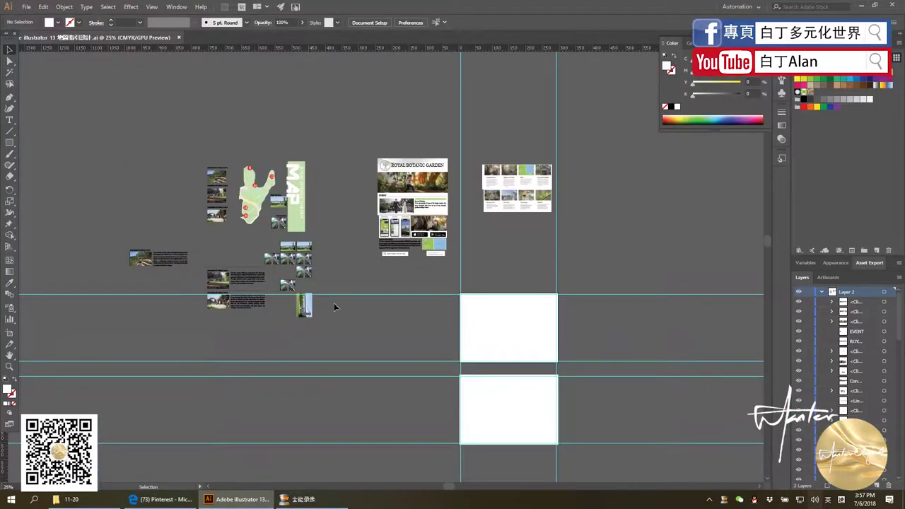
Draw a black rectangle on the upper blank panel
{"action": "left_click", "coordinate": [9, 143]}
{"action": "scroll", "coordinate": [569, 426], "scroll_direction": "up", "scroll_amount": 2}
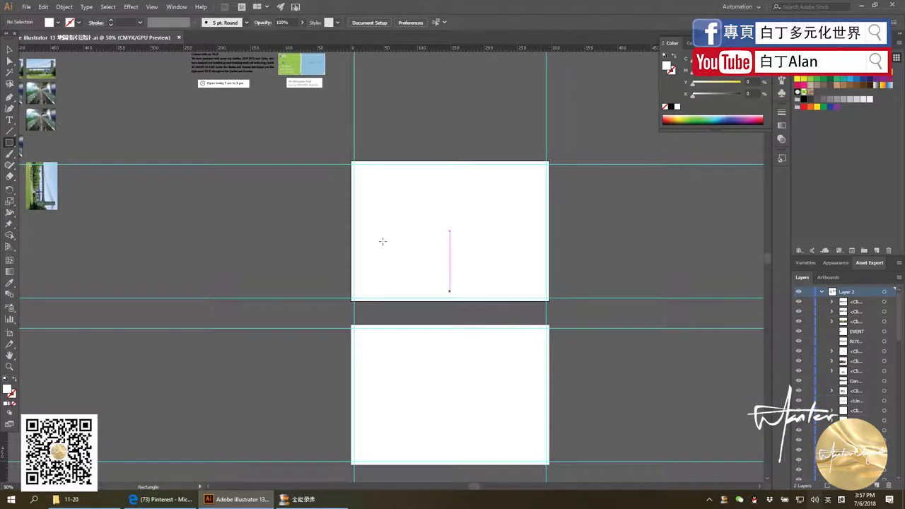
{"action": "left_click_drag", "start_coordinate": [351, 206], "coordinate": [425, 251]}
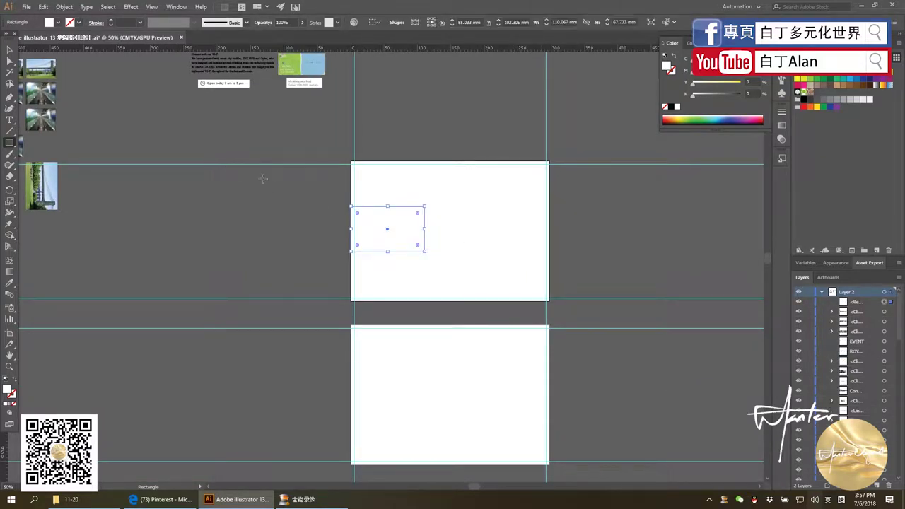
{"action": "left_click", "coordinate": [672, 106]}
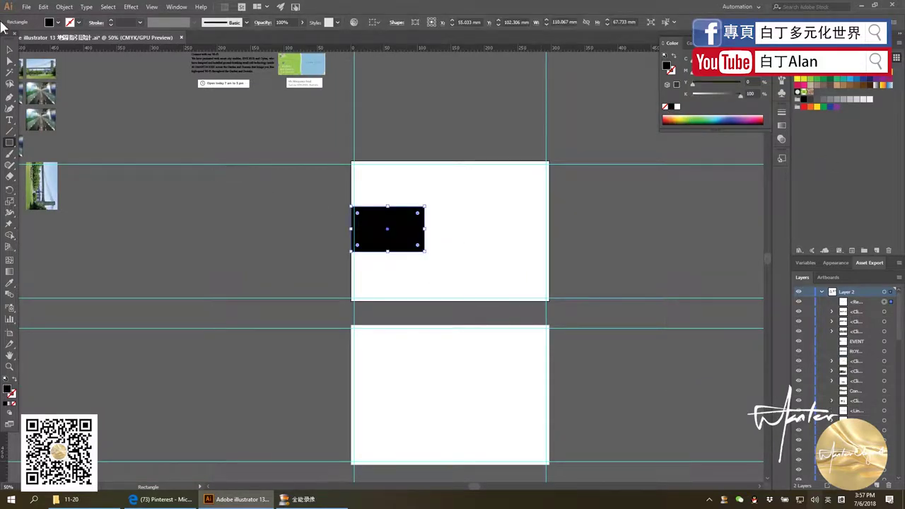
Copy it into a black, yellow, black row and scale the row to the artboard width
{"action": "key", "text": "v"}
{"action": "left_click_drag", "start_coordinate": [362, 229], "coordinate": [440, 235]}
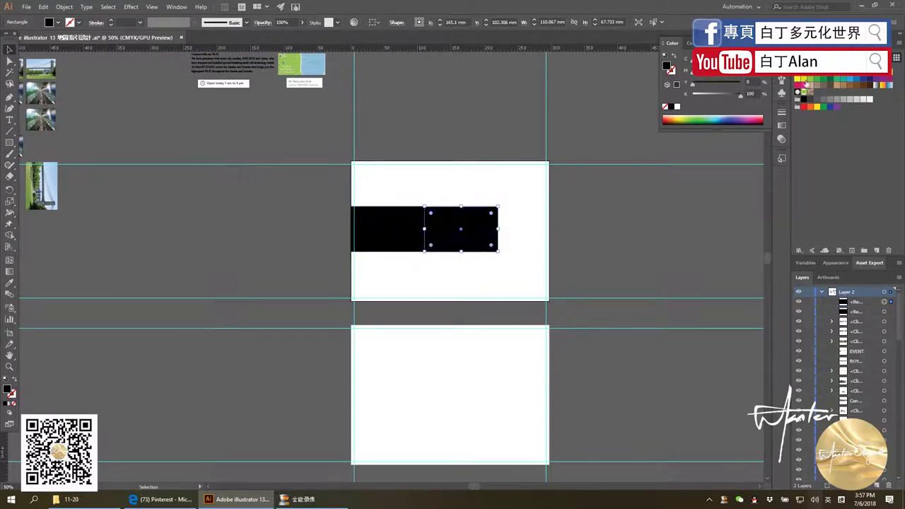
{"action": "left_click", "coordinate": [817, 106]}
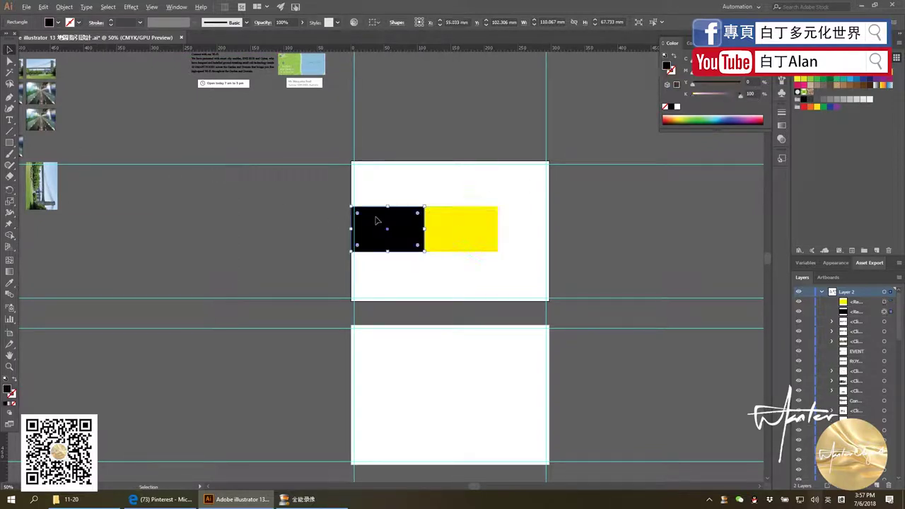
{"action": "left_click_drag", "start_coordinate": [382, 225], "coordinate": [525, 223]}
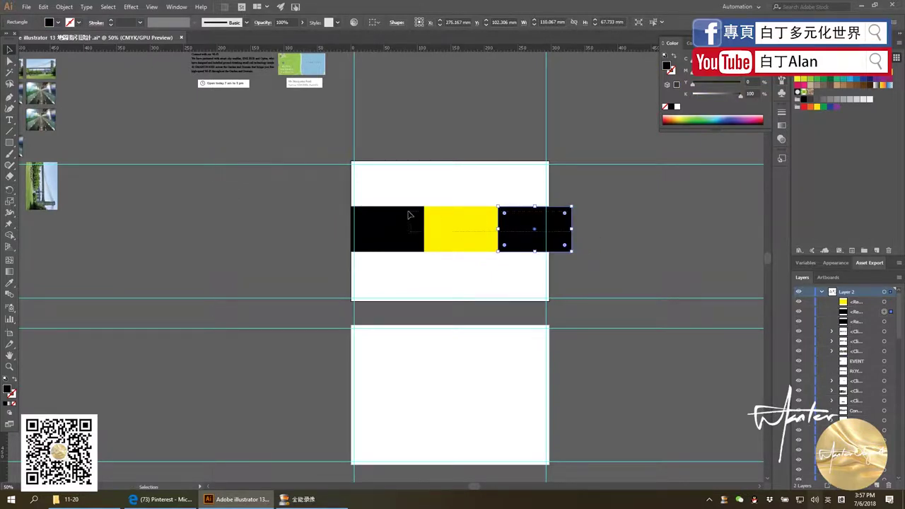
{"action": "mouse_move", "coordinate": [407, 198]}
{"action": "left_mouse_down"}
{"action": "mouse_move", "coordinate": [583, 246]}
{"action": "mouse_move", "coordinate": [550, 248]}
{"action": "left_mouse_up"}
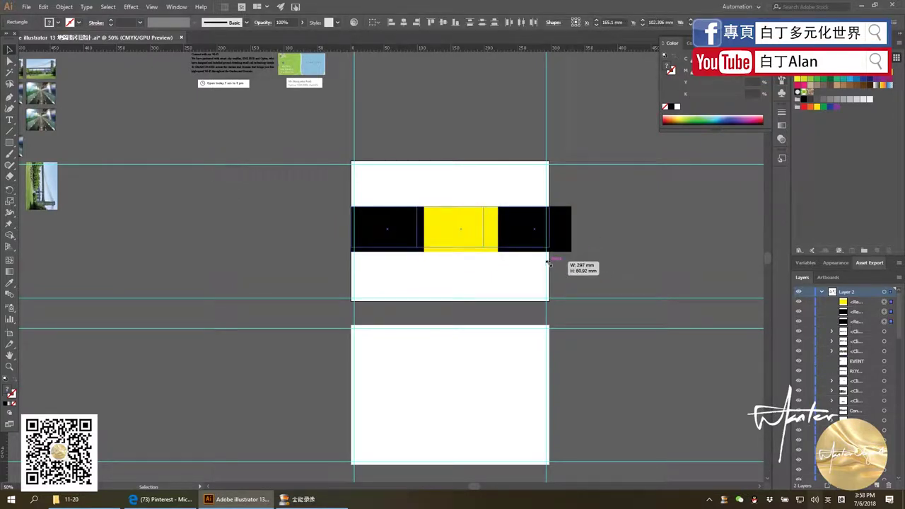
{"action": "left_click", "coordinate": [375, 265]}
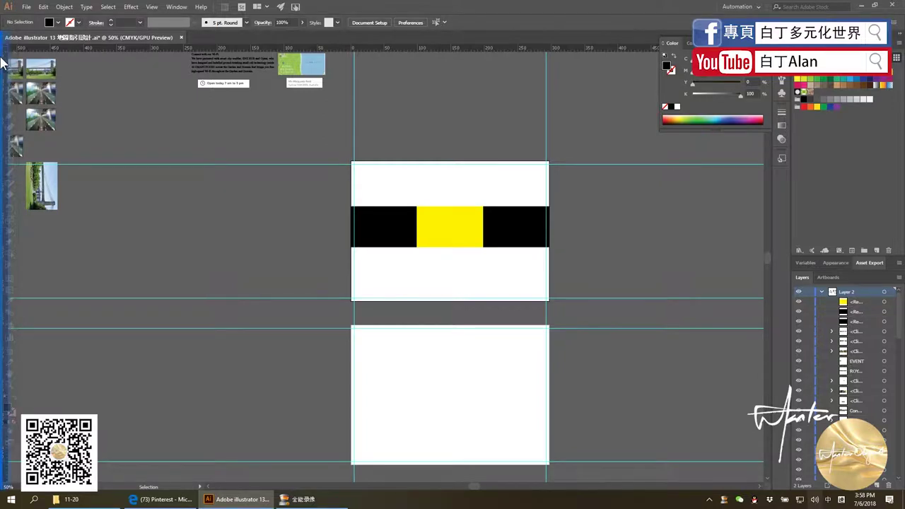
Dock the Tools panel and add vertical guides at the two block boundaries
{"action": "left_click_drag", "start_coordinate": [13, 48], "coordinate": [24, 83]}
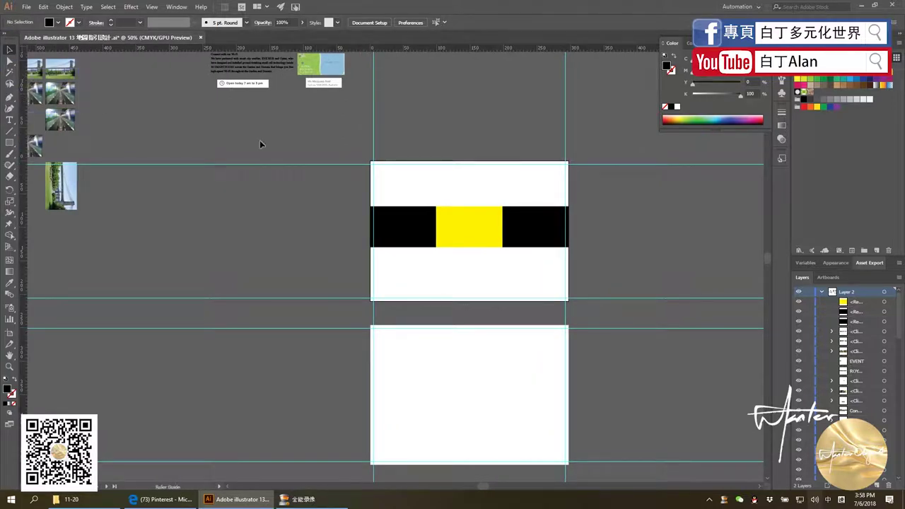
{"action": "left_click_drag", "start_coordinate": [23, 225], "coordinate": [436, 229]}
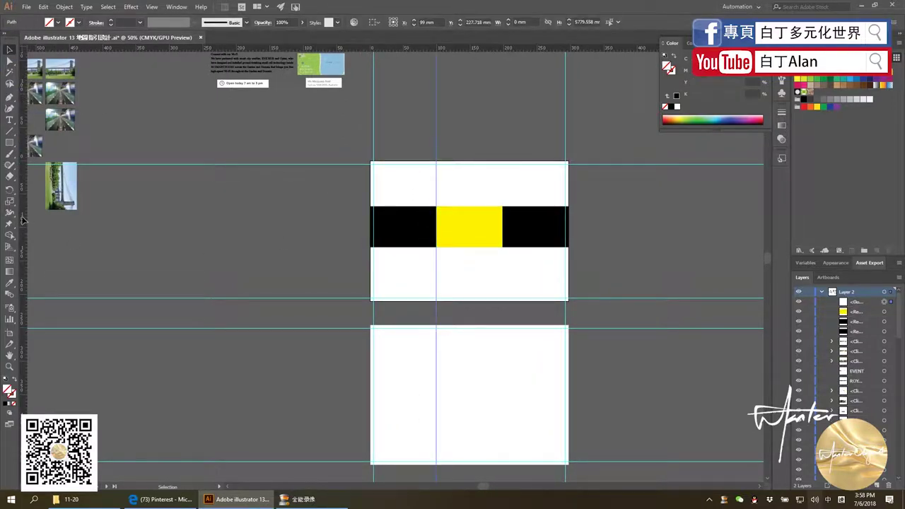
{"action": "left_click_drag", "start_coordinate": [23, 220], "coordinate": [503, 214]}
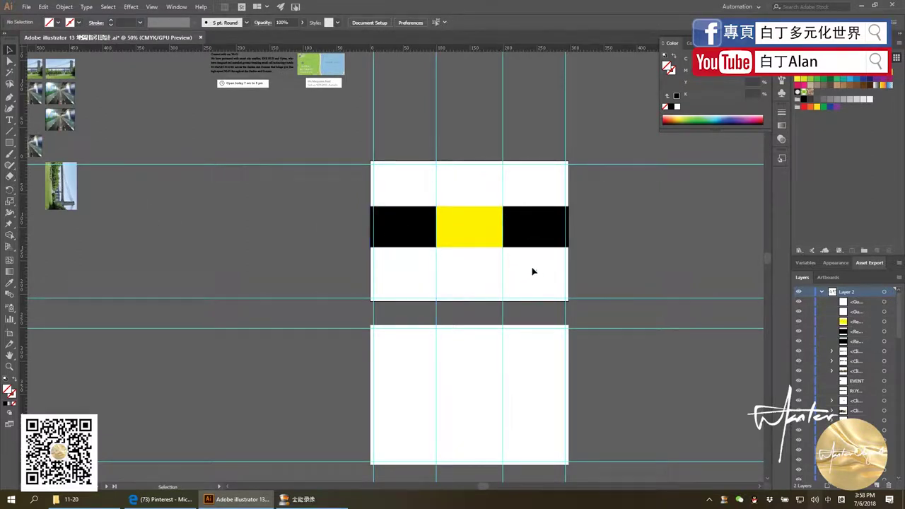
Delete the right black, yellow and left black helper blocks
{"action": "left_click_drag", "start_coordinate": [532, 271], "coordinate": [401, 229]}
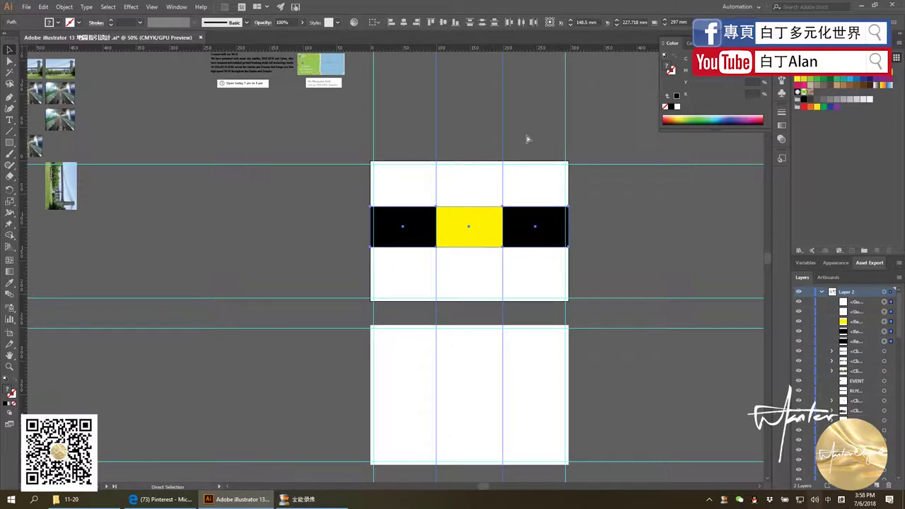
{"action": "left_click", "coordinate": [422, 106]}
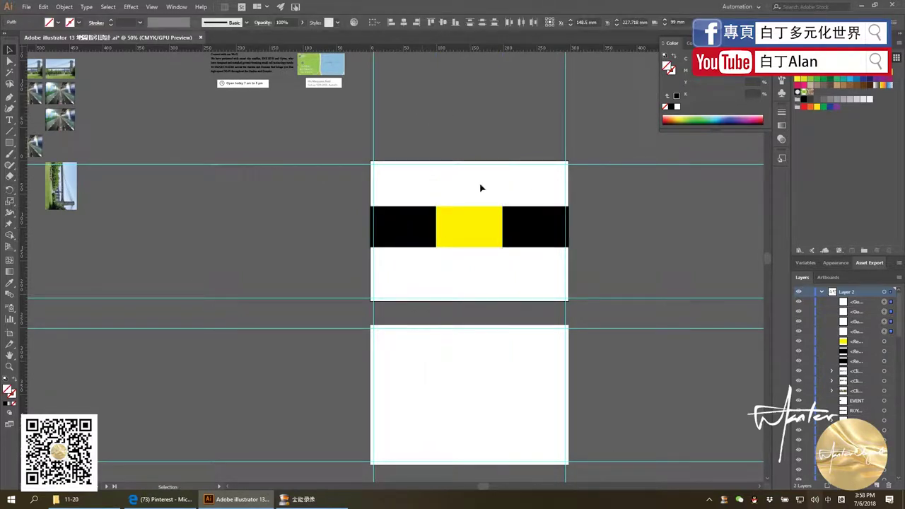
{"action": "left_click", "coordinate": [519, 223]}
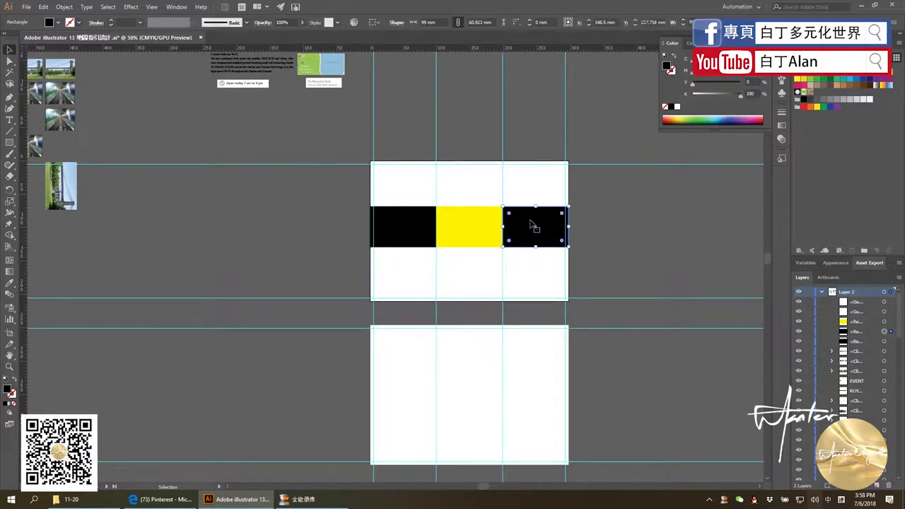
{"action": "key", "text": "Delete"}
{"action": "left_click", "coordinate": [448, 232]}
{"action": "key", "text": "Delete"}
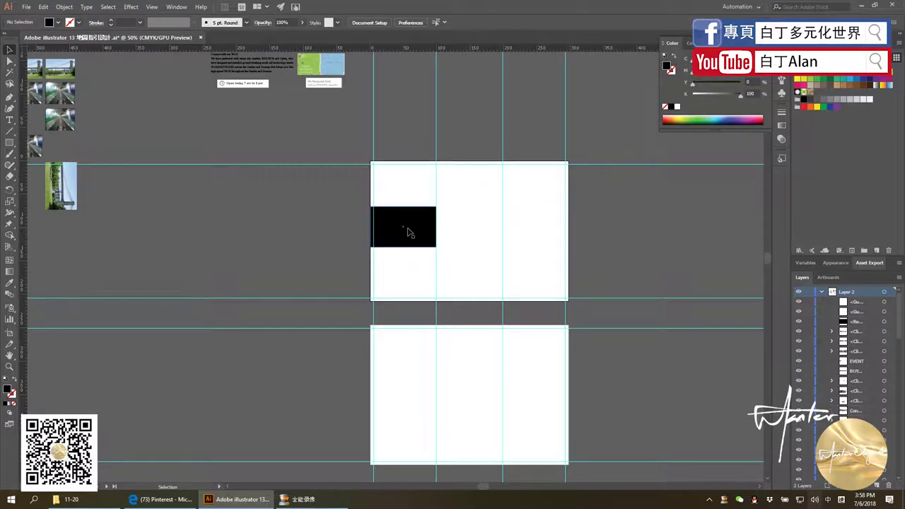
{"action": "left_click", "coordinate": [408, 233]}
{"action": "key", "text": "Delete"}
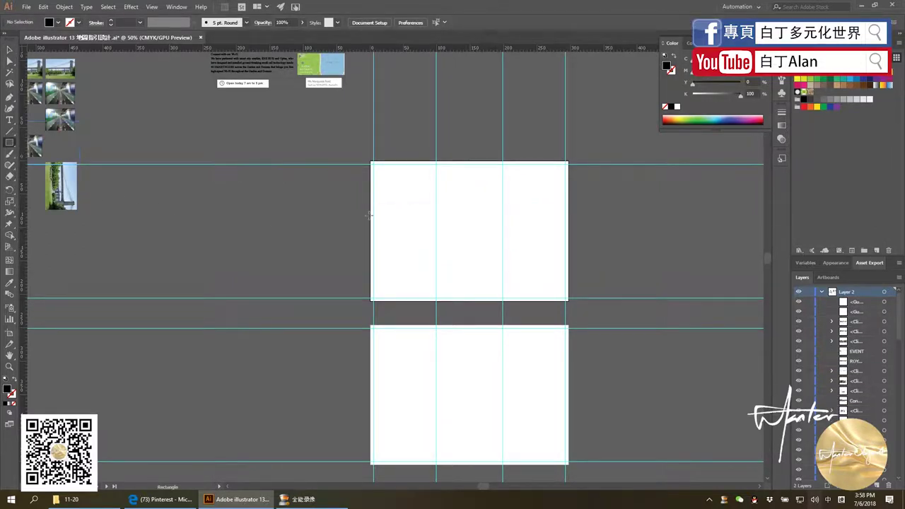
Create a 5×5 mm square and place it against the first fold guide
{"action": "left_click", "coordinate": [403, 215]}
{"action": "type", "text": "5"}
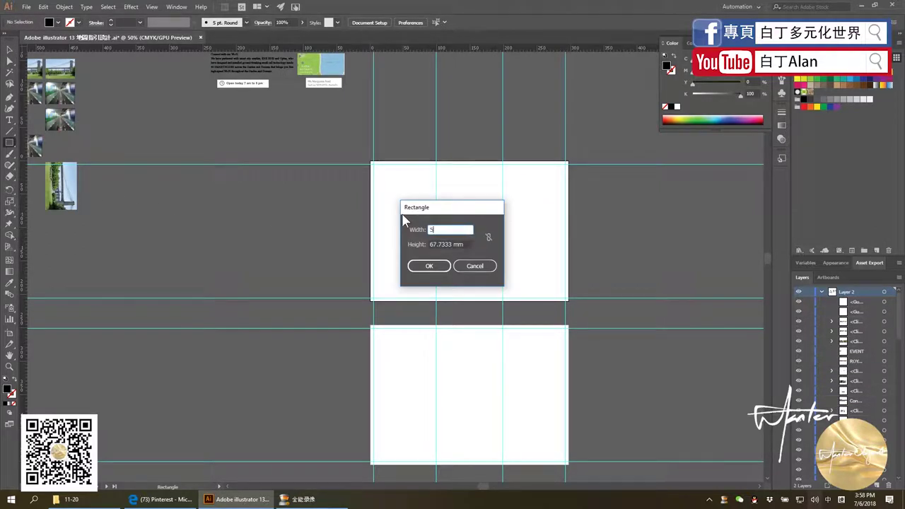
{"action": "key", "text": "Tab"}
{"action": "type", "text": "5"}
{"action": "key", "text": "Return"}
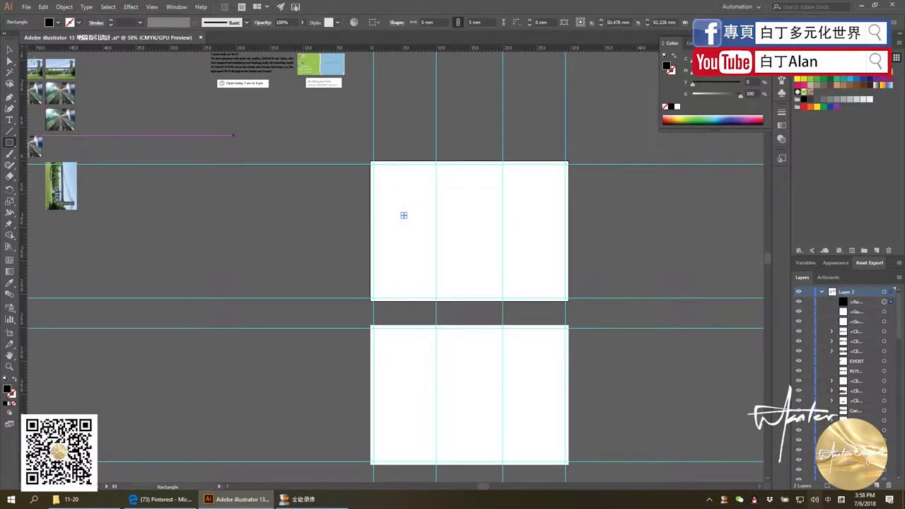
{"action": "left_click", "coordinate": [11, 51]}
{"action": "scroll", "coordinate": [283, 206], "scroll_direction": "up", "scroll_amount": 5}
{"action": "scroll", "coordinate": [233, 196], "scroll_direction": "down", "scroll_amount": 2}
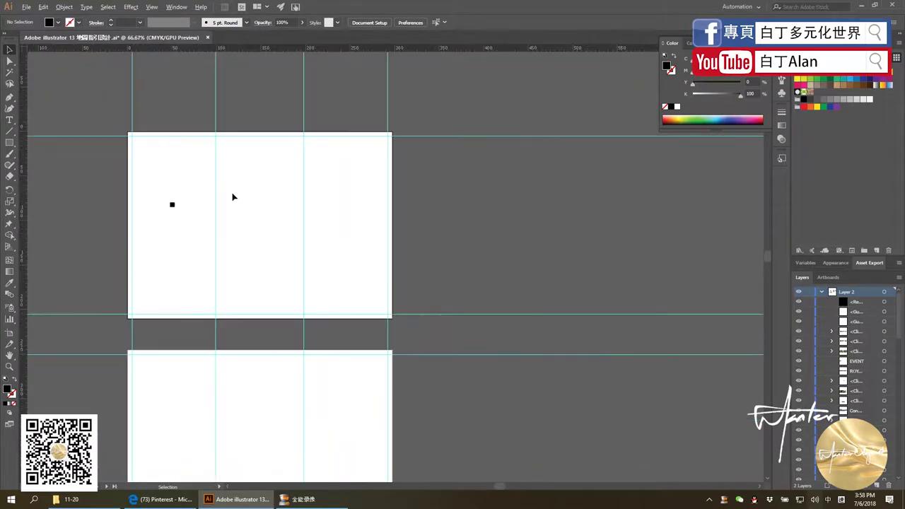
{"action": "scroll", "coordinate": [142, 255], "scroll_direction": "up", "scroll_amount": 3}
{"action": "left_click_drag", "start_coordinate": [138, 253], "coordinate": [260, 272]}
Add guides along the square's edges on both sides of each fold
{"action": "left_click_drag", "start_coordinate": [21, 283], "coordinate": [268, 264]}
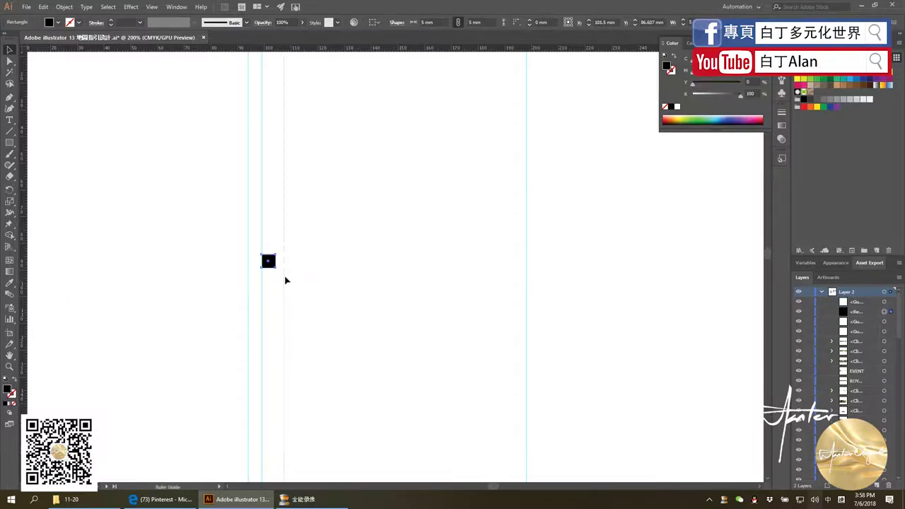
{"action": "mouse_move", "coordinate": [24, 283]}
{"action": "left_mouse_down"}
{"action": "mouse_move", "coordinate": [275, 264]}
{"action": "mouse_move", "coordinate": [523, 262]}
{"action": "left_mouse_up"}
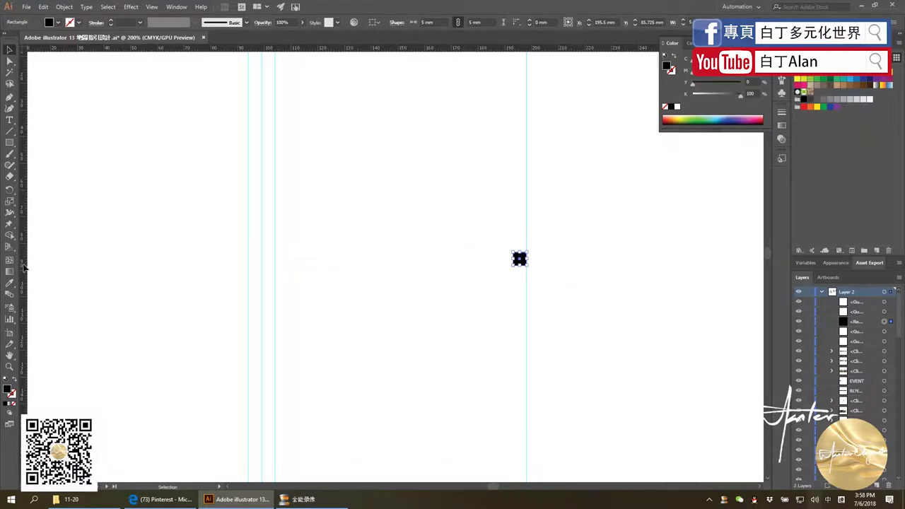
{"action": "left_click_drag", "start_coordinate": [435, 259], "coordinate": [533, 253]}
{"action": "left_click", "coordinate": [474, 279]}
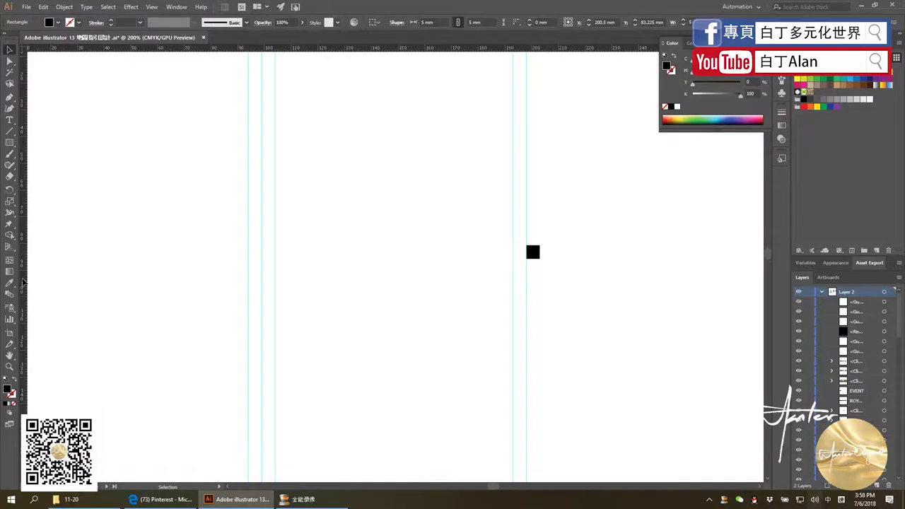
{"action": "mouse_move", "coordinate": [457, 253]}
{"action": "left_mouse_down"}
{"action": "mouse_move", "coordinate": [542, 256]}
{"action": "mouse_move", "coordinate": [536, 253]}
{"action": "left_mouse_up"}
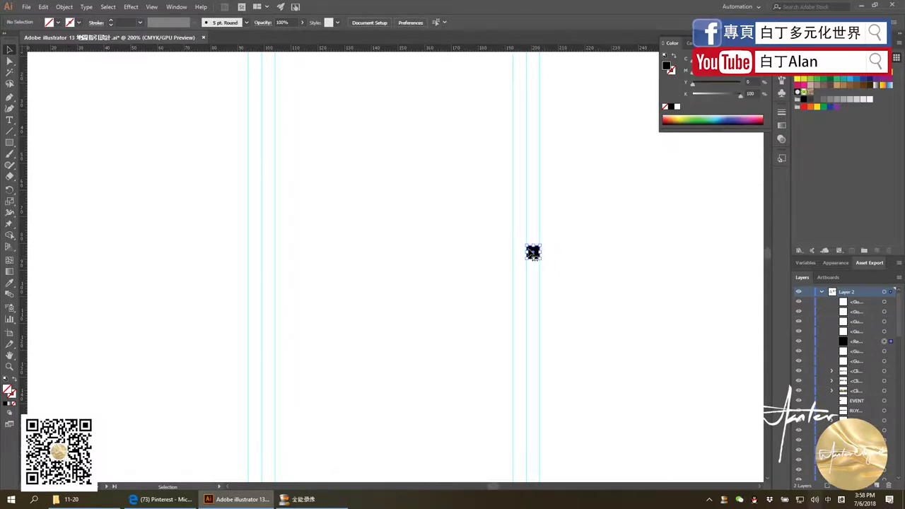
Select the guides around the folds and group them with Ctrl+G
{"action": "scroll", "coordinate": [348, 235], "scroll_direction": "down", "scroll_amount": 2}
{"action": "scroll", "coordinate": [347, 234], "scroll_direction": "down", "scroll_amount": 2}
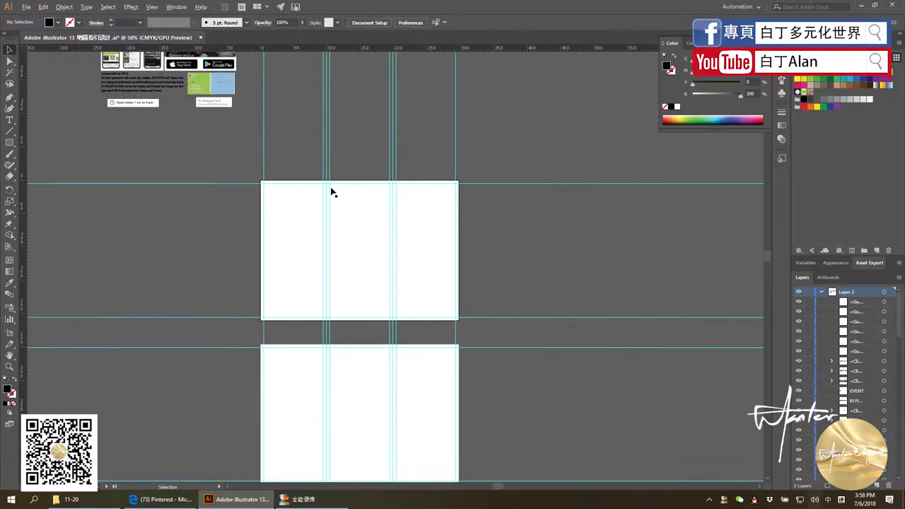
{"action": "scroll", "coordinate": [414, 286], "scroll_direction": "down", "scroll_amount": 1}
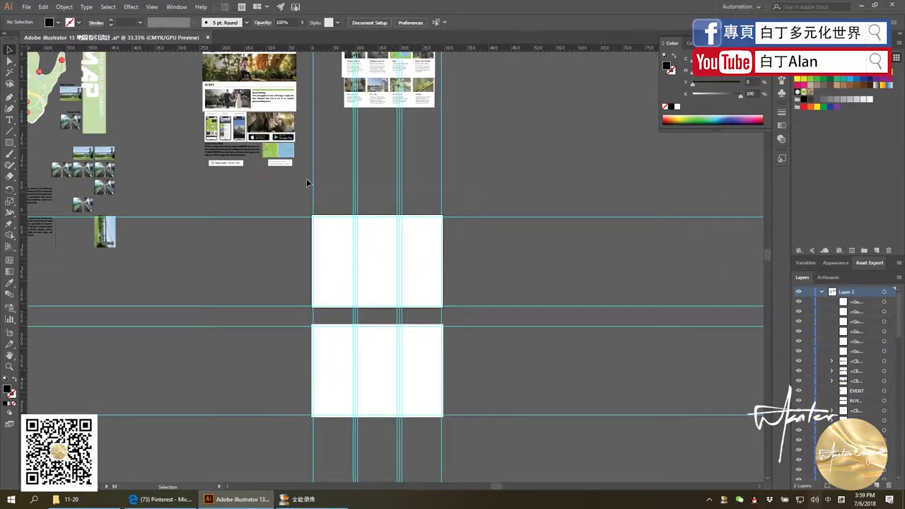
{"action": "left_click_drag", "start_coordinate": [306, 179], "coordinate": [438, 232]}
{"action": "key", "text": "ctrl+g"}
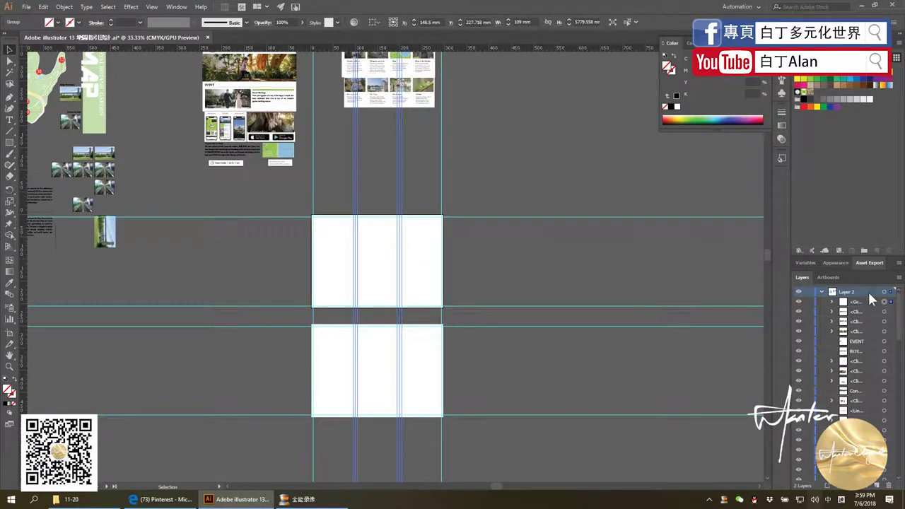
{"action": "left_click", "coordinate": [864, 303]}
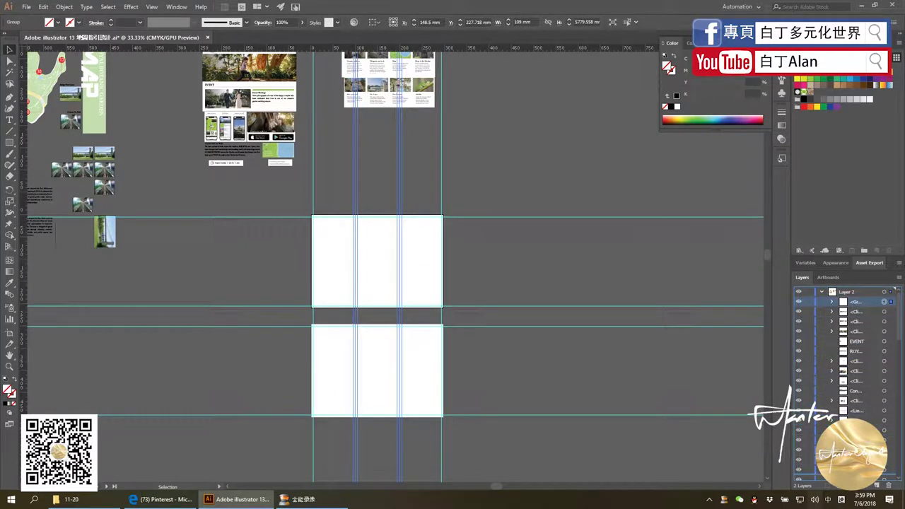
Scroll down to the two blank tri-fold artboards and deselect the guide group
{"action": "scroll", "coordinate": [846, 353], "scroll_direction": "down", "scroll_amount": 2}
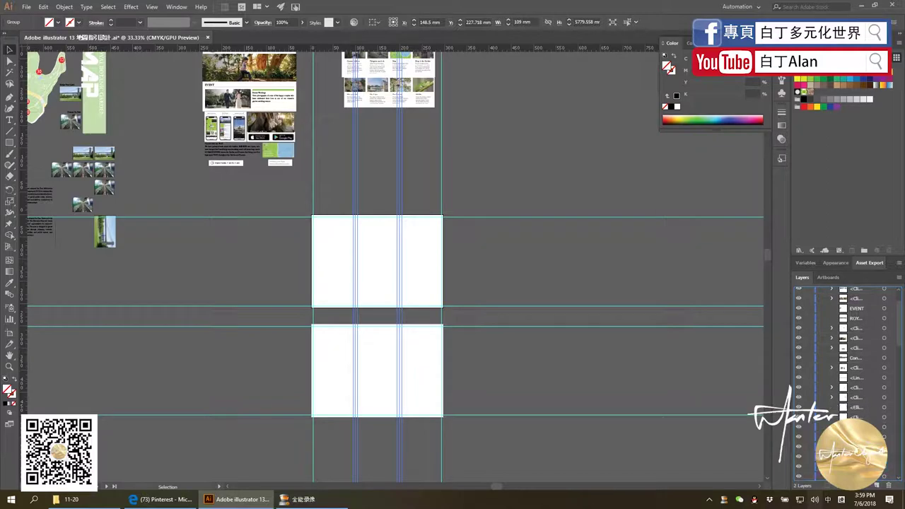
{"action": "scroll", "coordinate": [845, 354], "scroll_direction": "down", "scroll_amount": 5}
{"action": "scroll", "coordinate": [846, 353], "scroll_direction": "down", "scroll_amount": 5}
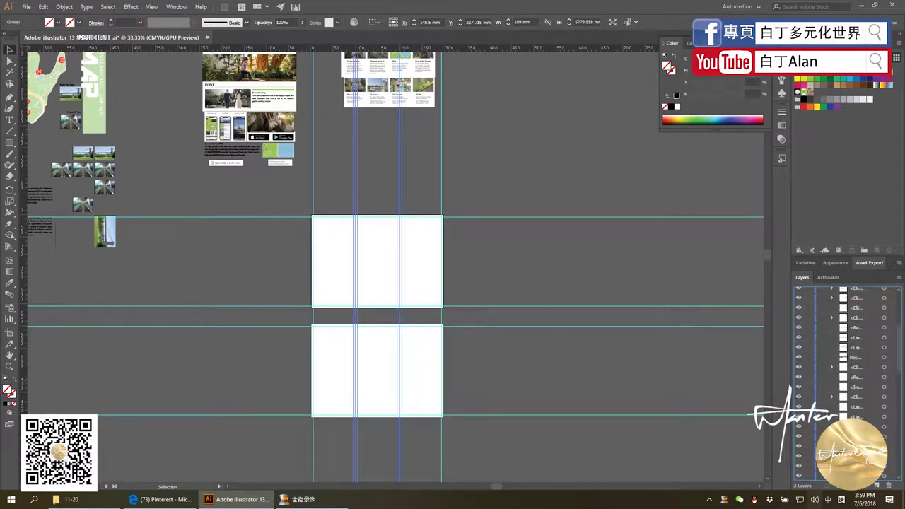
{"action": "scroll", "coordinate": [845, 354], "scroll_direction": "down", "scroll_amount": 3}
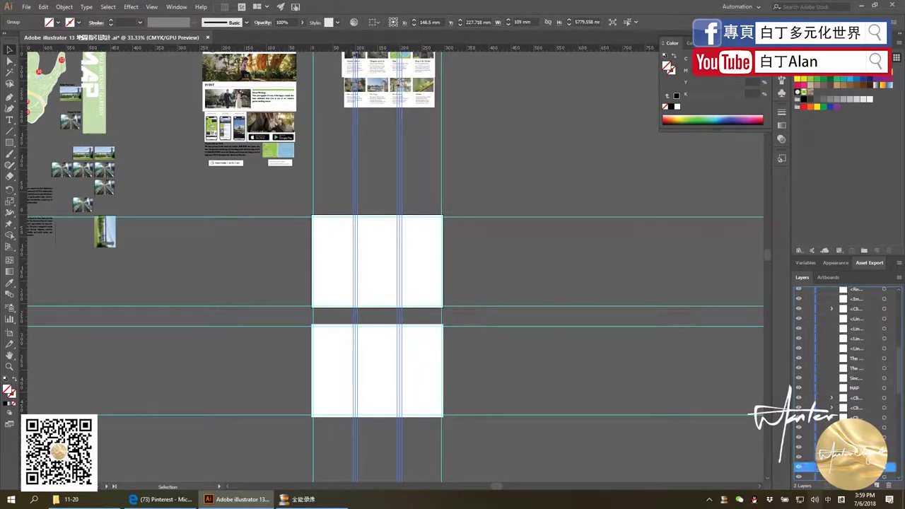
{"action": "scroll", "coordinate": [845, 382], "scroll_direction": "down", "scroll_amount": 3}
{"action": "scroll", "coordinate": [845, 382], "scroll_direction": "down", "scroll_amount": 1}
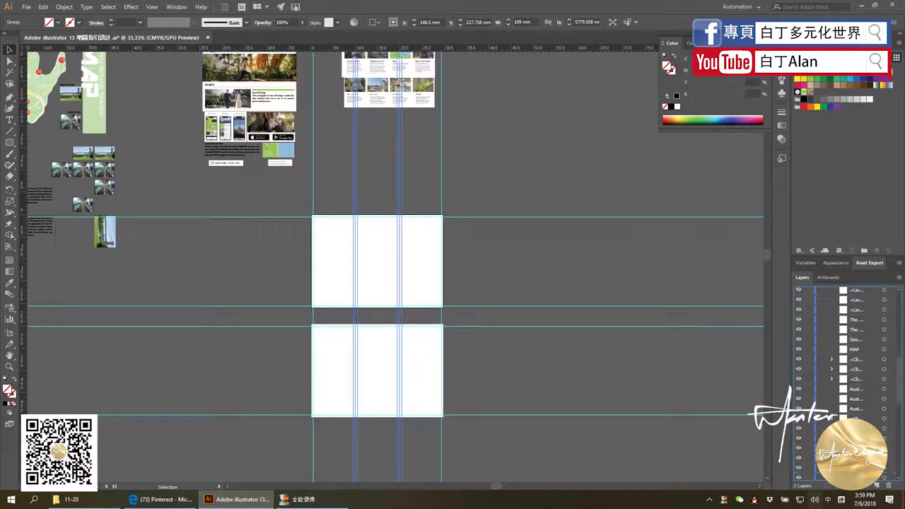
{"action": "scroll", "coordinate": [845, 382], "scroll_direction": "down", "scroll_amount": 3}
{"action": "scroll", "coordinate": [845, 382], "scroll_direction": "down", "scroll_amount": 3}
{"action": "scroll", "coordinate": [845, 382], "scroll_direction": "down", "scroll_amount": 2}
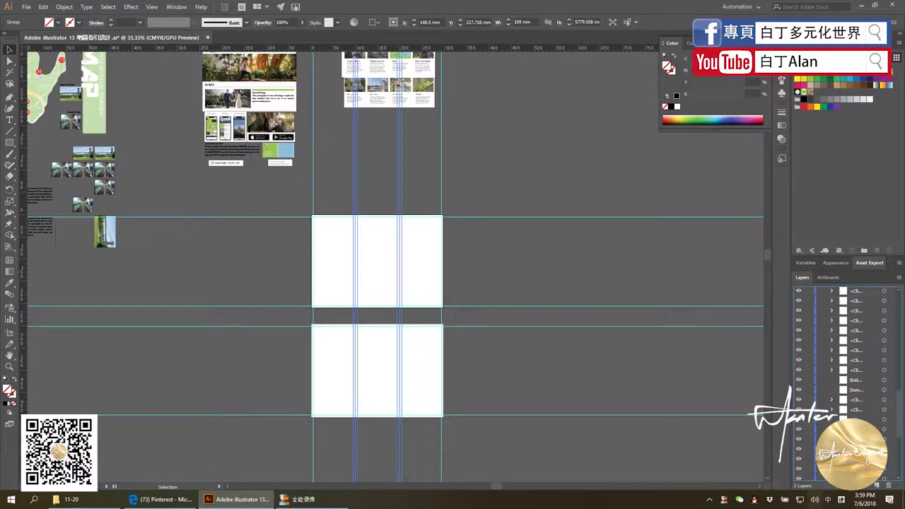
{"action": "scroll", "coordinate": [845, 382], "scroll_direction": "down", "scroll_amount": 2}
{"action": "scroll", "coordinate": [845, 382], "scroll_direction": "down", "scroll_amount": 3}
{"action": "scroll", "coordinate": [846, 382], "scroll_direction": "down", "scroll_amount": 2}
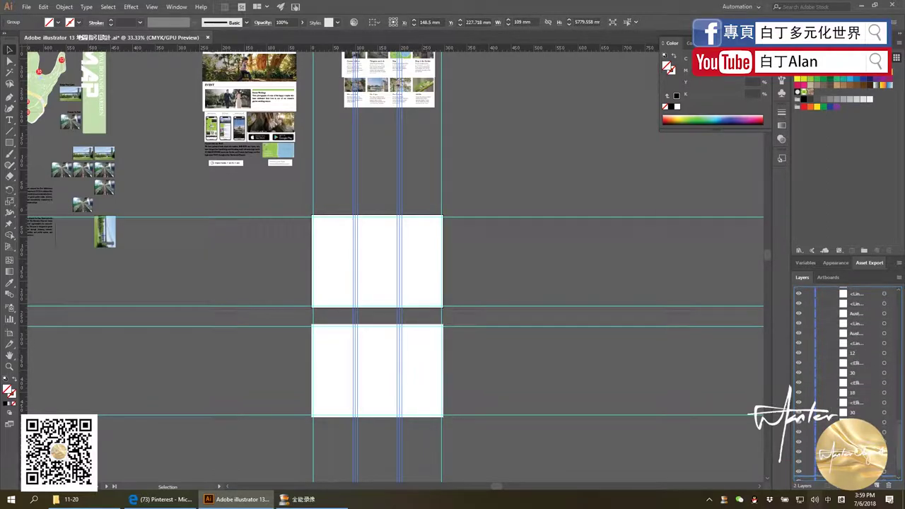
{"action": "scroll", "coordinate": [846, 382], "scroll_direction": "down", "scroll_amount": 2}
{"action": "scroll", "coordinate": [807, 452], "scroll_direction": "down", "scroll_amount": 1}
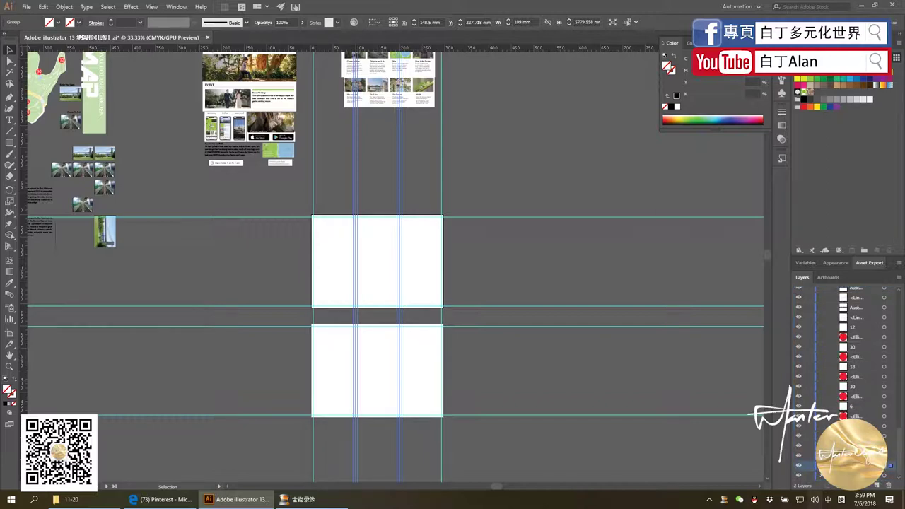
{"action": "scroll", "coordinate": [821, 481], "scroll_direction": "up", "scroll_amount": 1}
{"action": "key", "text": "ctrl+shift+a"}
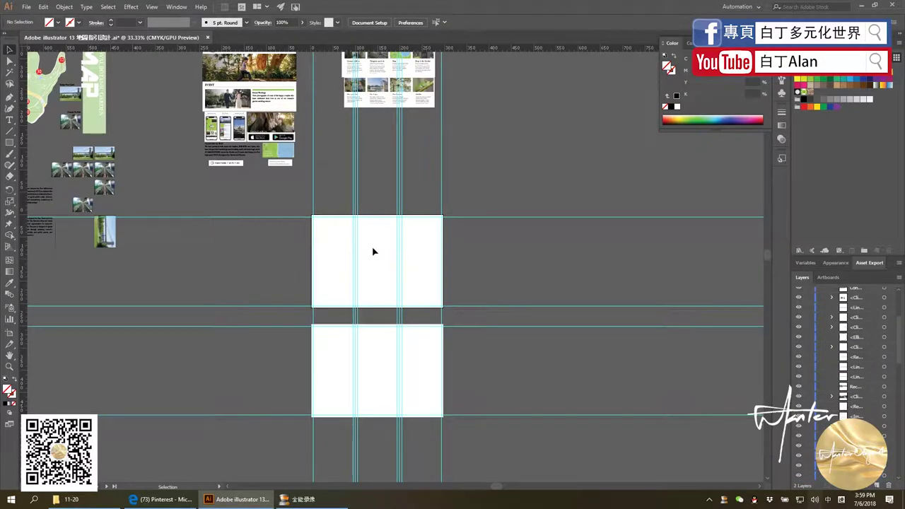
{"action": "scroll", "coordinate": [382, 275], "scroll_direction": "down", "scroll_amount": 1}
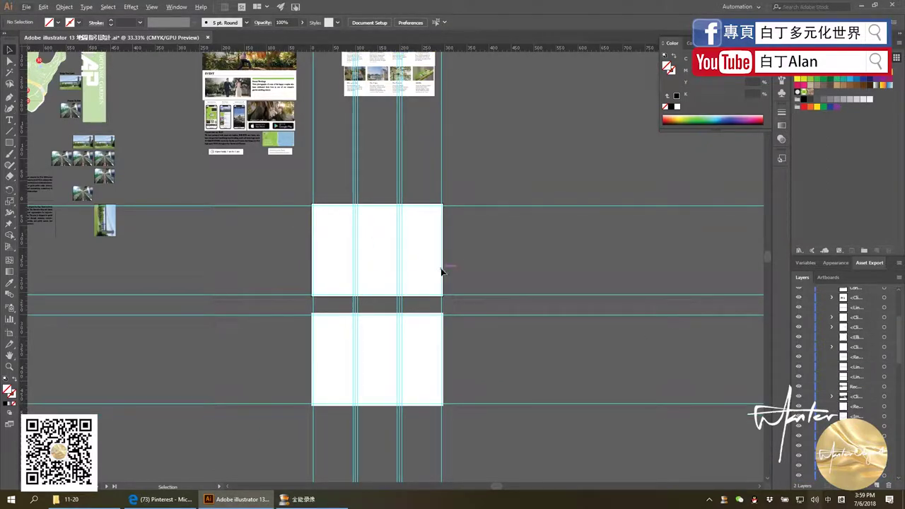
Recheck the Pinterest brochure pin, then view the Illustrator artboard at actual size (Ctrl+1)
{"action": "left_click", "coordinate": [164, 500]}
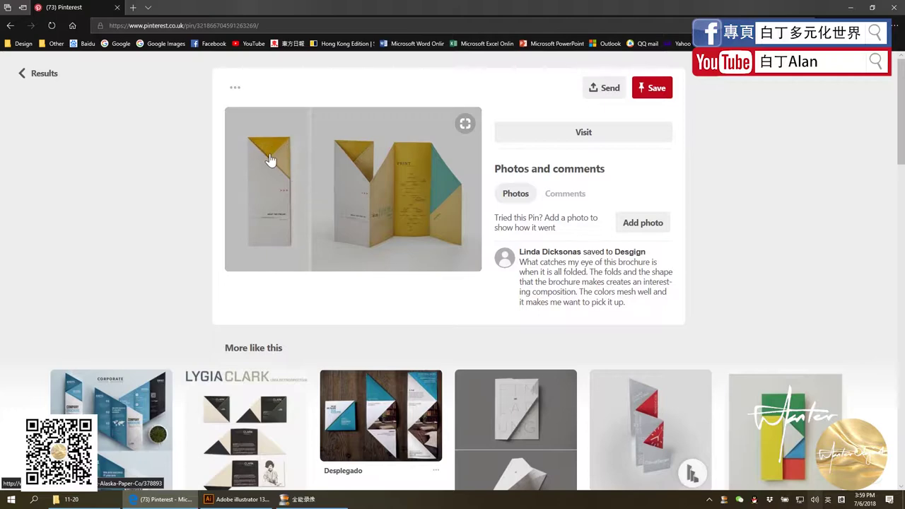
{"action": "left_click", "coordinate": [237, 500]}
{"action": "key", "text": "ctrl+1"}
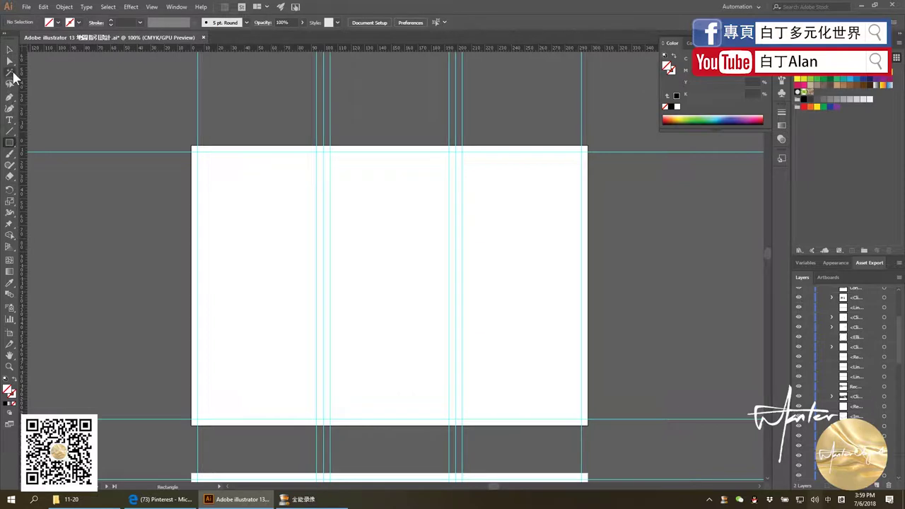
{"action": "left_click", "coordinate": [10, 147]}
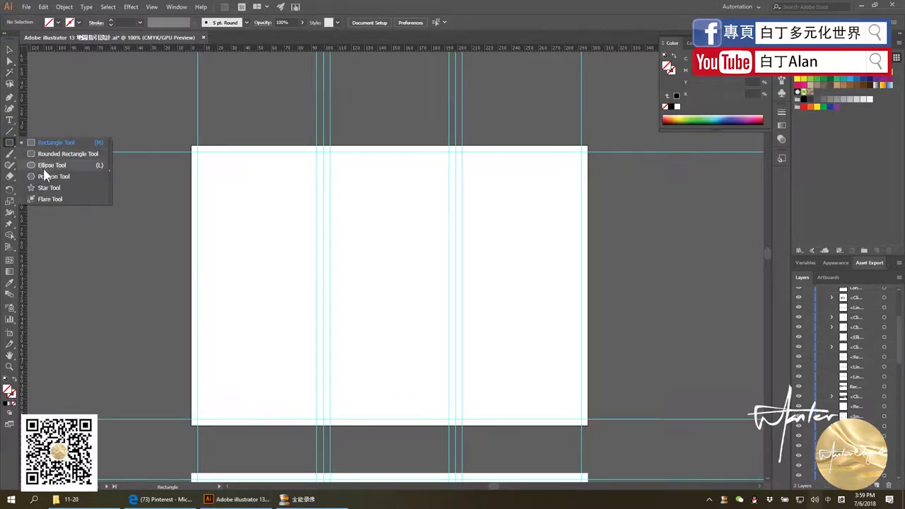
{"action": "left_click", "coordinate": [44, 187]}
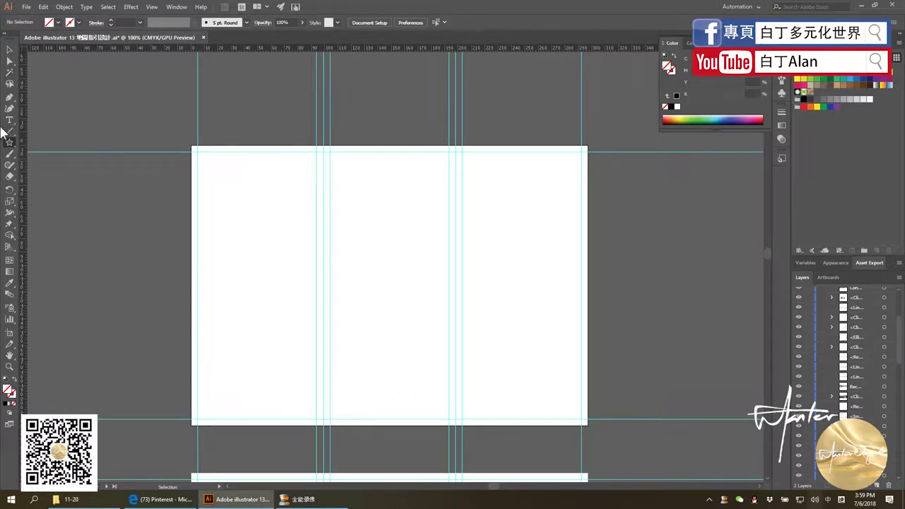
{"action": "left_click", "coordinate": [10, 145]}
{"action": "left_click", "coordinate": [52, 172]}
{"action": "scroll", "coordinate": [723, 346], "scroll_direction": "up", "scroll_amount": 2}
{"action": "scroll", "coordinate": [849, 340], "scroll_direction": "up", "scroll_amount": 3}
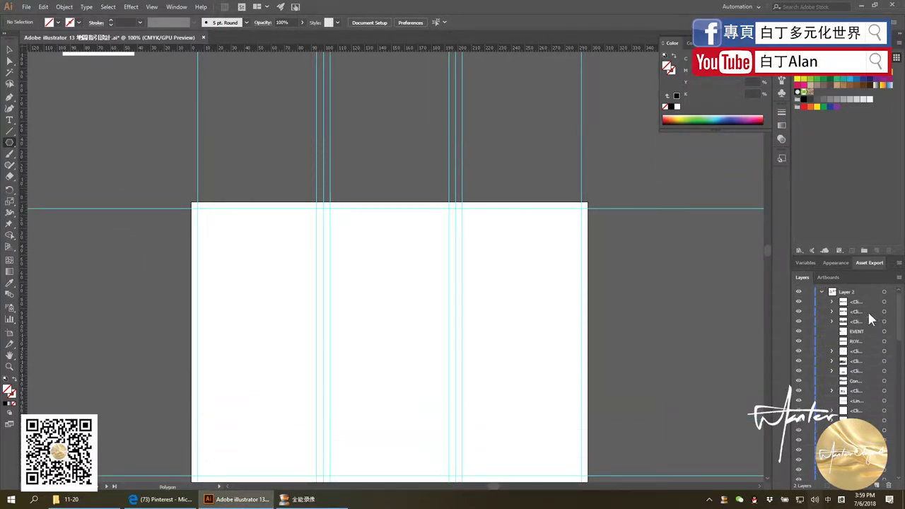
{"action": "left_click", "coordinate": [859, 292]}
{"action": "left_click", "coordinate": [192, 177]}
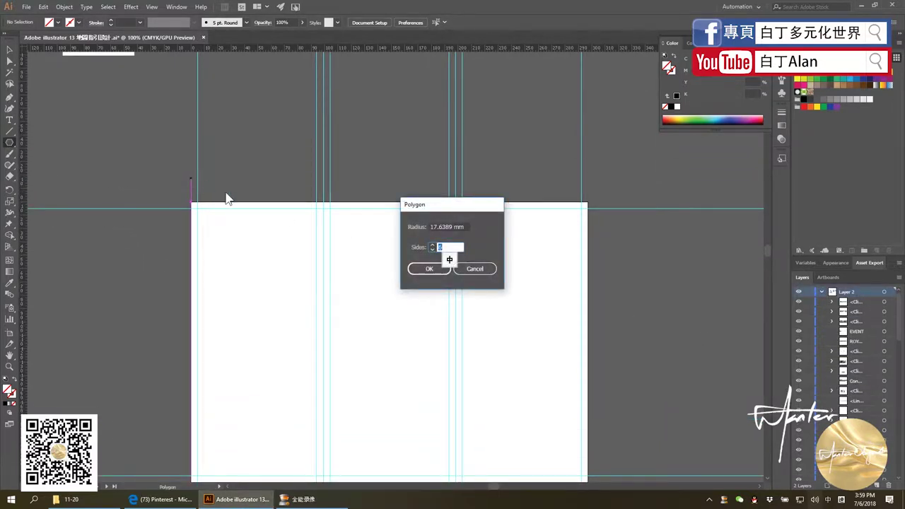
{"action": "left_click", "coordinate": [427, 270]}
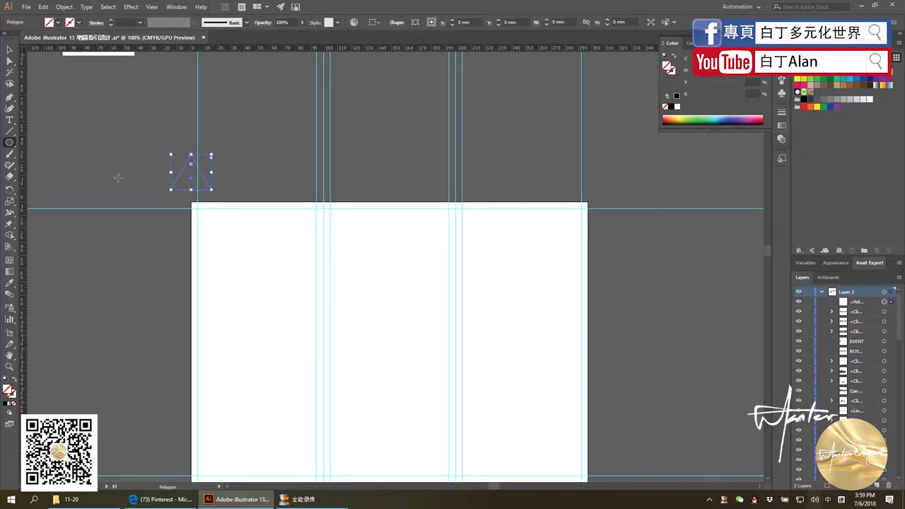
{"action": "key", "text": "v"}
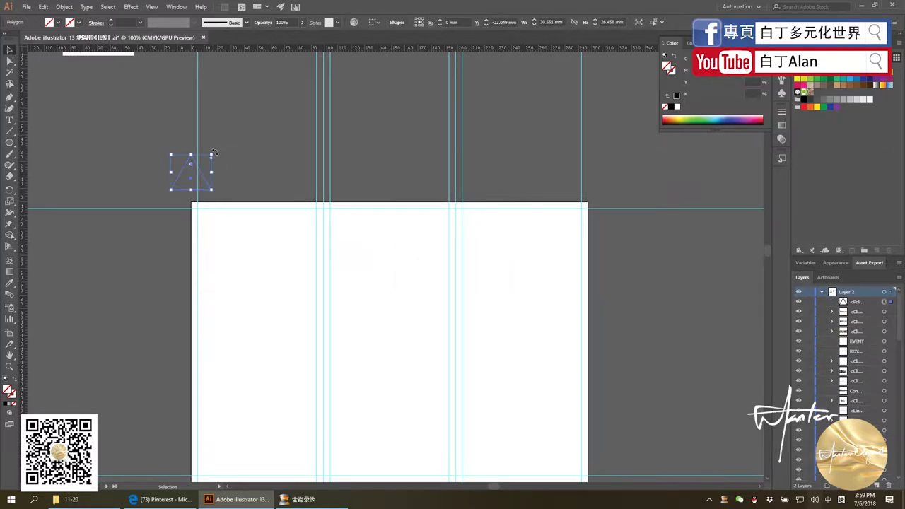
{"action": "left_click_drag", "start_coordinate": [214, 152], "coordinate": [235, 218]}
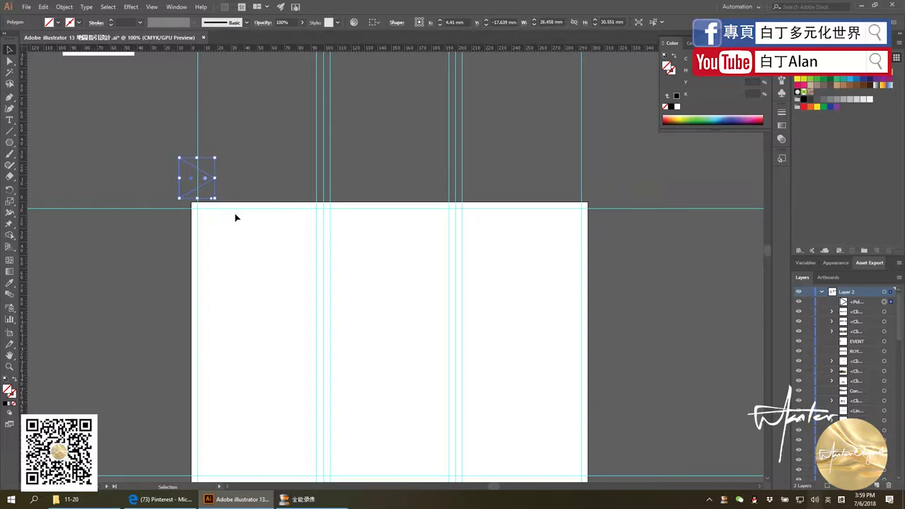
{"action": "key", "text": "Delete"}
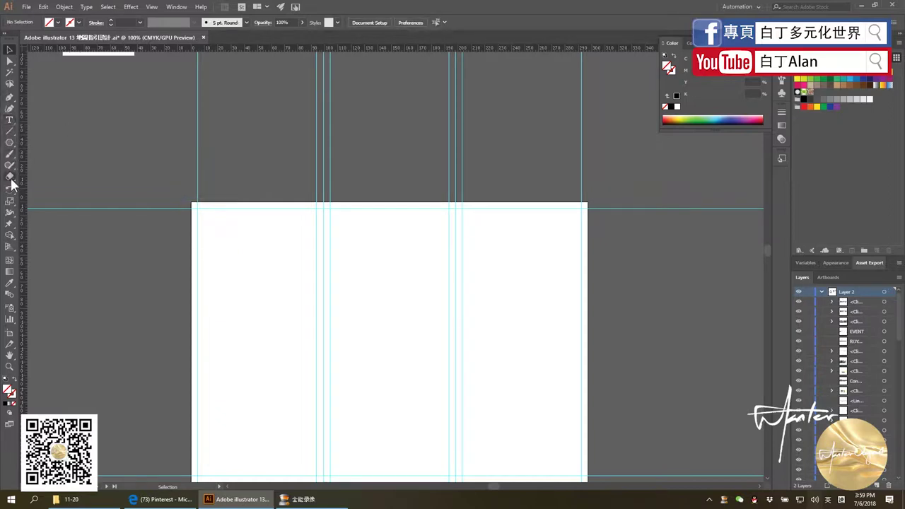
Draw a 99×99 mm square from the artboard's top-left corner
{"action": "left_click_drag", "start_coordinate": [9, 143], "coordinate": [57, 139]}
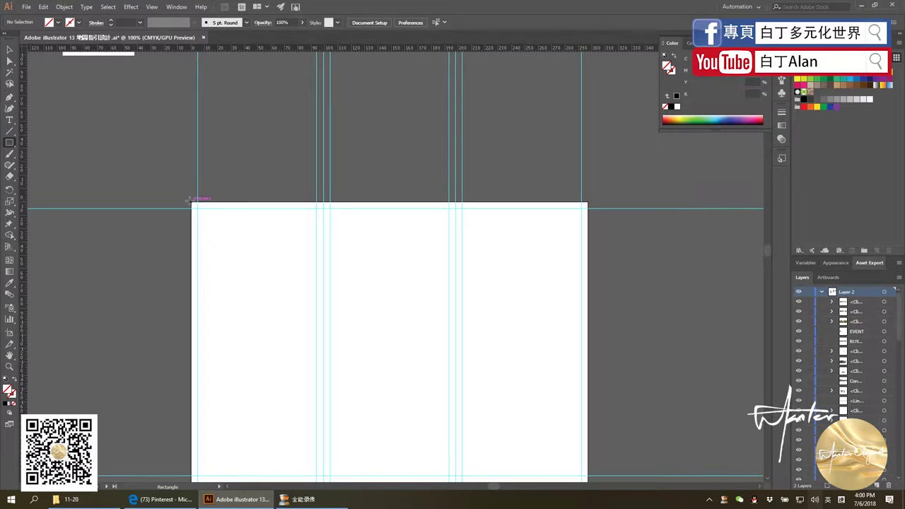
{"action": "mouse_move", "coordinate": [190, 201]}
{"action": "left_mouse_down"}
{"action": "mouse_move", "coordinate": [324, 286]}
{"action": "mouse_move", "coordinate": [324, 331]}
{"action": "left_mouse_up"}
{"action": "scroll", "coordinate": [276, 255], "scroll_direction": "down", "scroll_amount": 3}
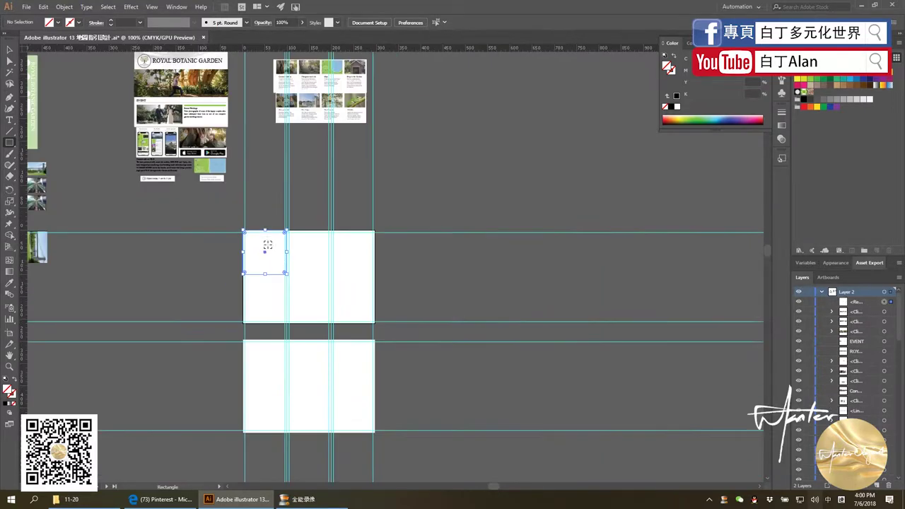
{"action": "scroll", "coordinate": [279, 260], "scroll_direction": "up", "scroll_amount": 1}
{"action": "scroll", "coordinate": [275, 257], "scroll_direction": "up", "scroll_amount": 1}
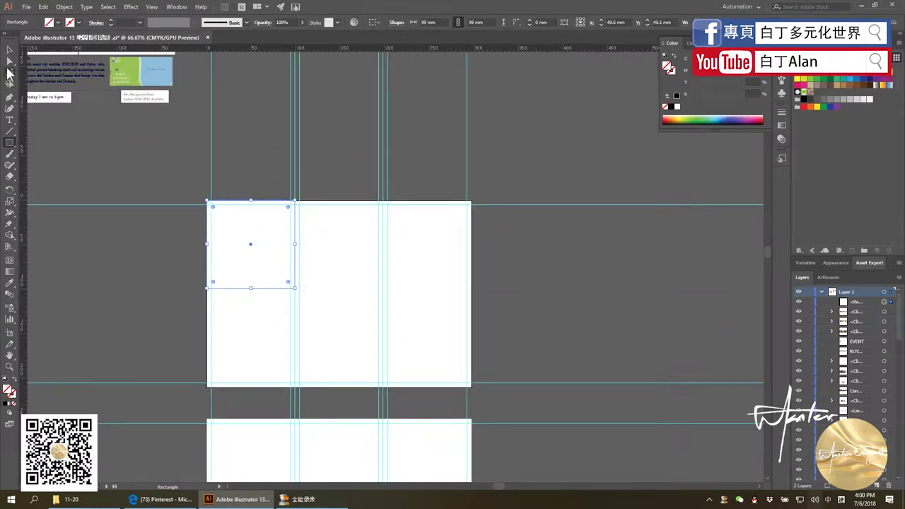
Remove the square's top-right anchor and fill the resulting triangle black
{"action": "left_click", "coordinate": [9, 95]}
{"action": "scroll", "coordinate": [225, 140], "scroll_direction": "up", "scroll_amount": 1}
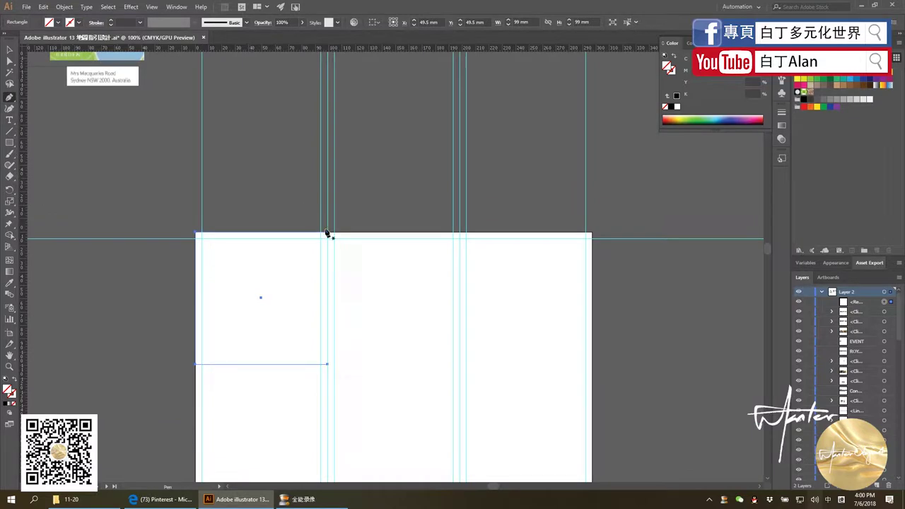
{"action": "left_click", "coordinate": [328, 234]}
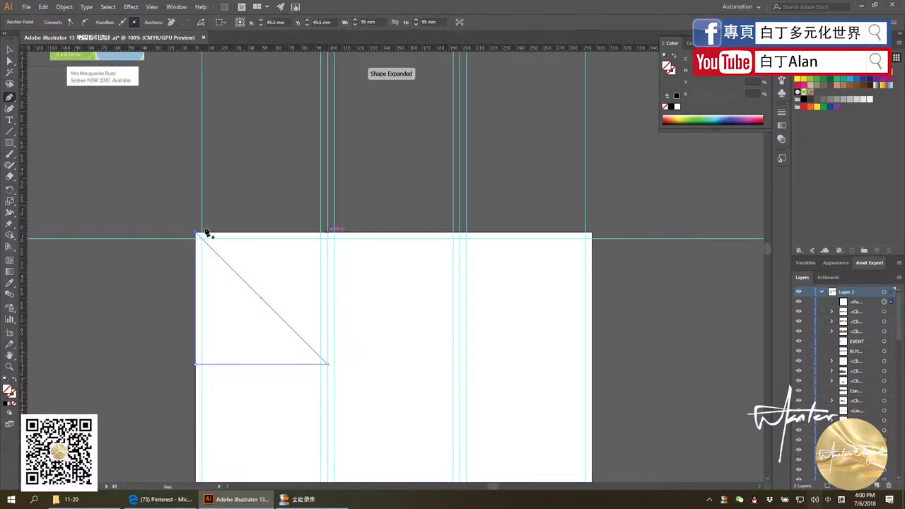
{"action": "key", "text": "a"}
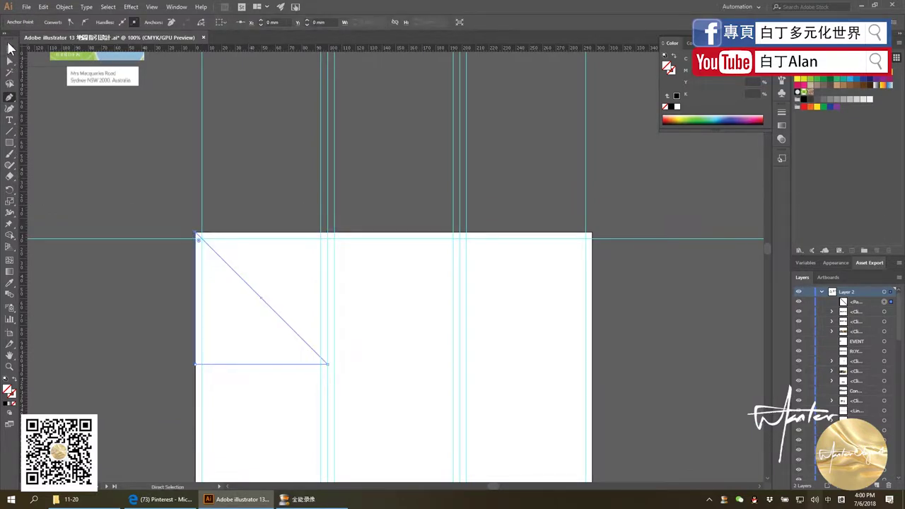
{"action": "left_click", "coordinate": [9, 50]}
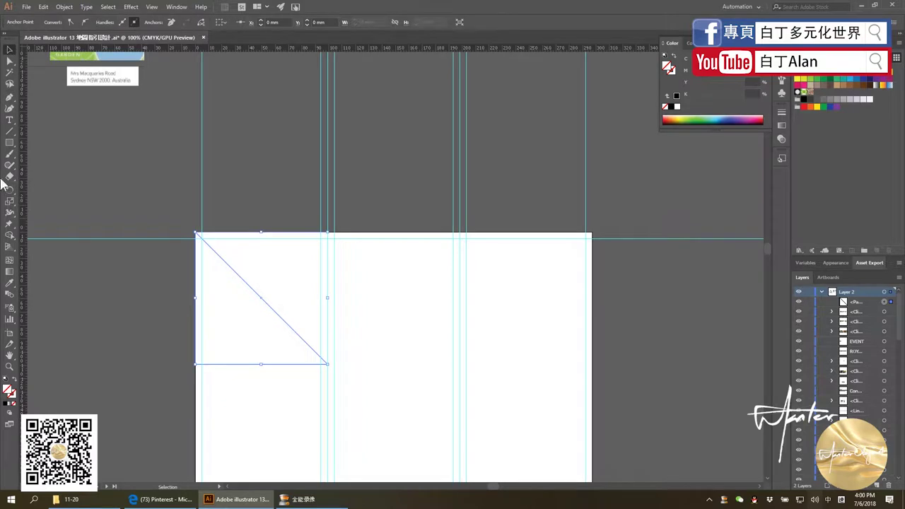
{"action": "left_click", "coordinate": [7, 405]}
{"action": "left_click", "coordinate": [156, 173]}
Create a new Layer 3 and move the black triangle into it
{"action": "scroll", "coordinate": [157, 173], "scroll_direction": "down", "scroll_amount": 2}
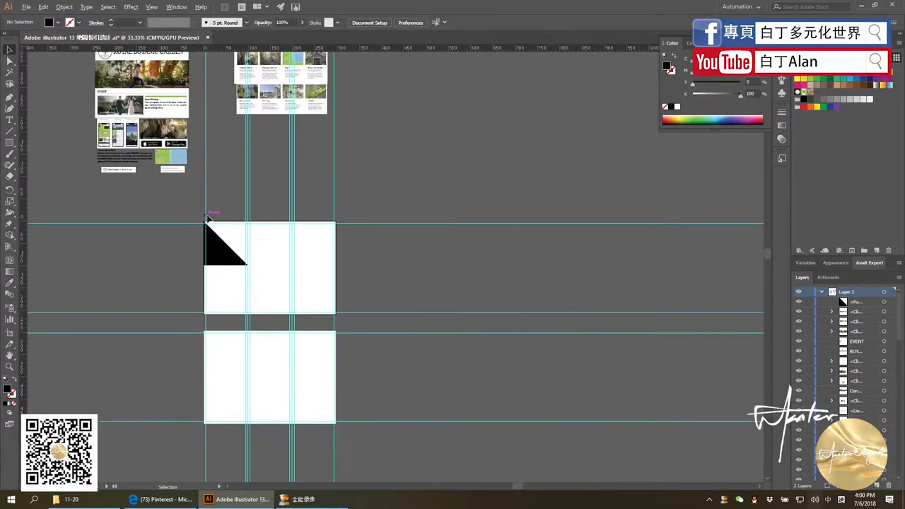
{"action": "left_click", "coordinate": [823, 293]}
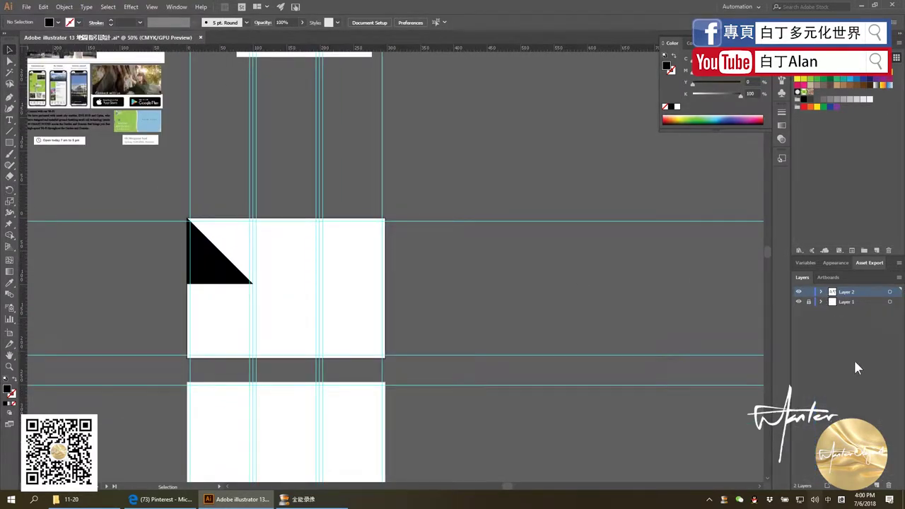
{"action": "left_click", "coordinate": [877, 486]}
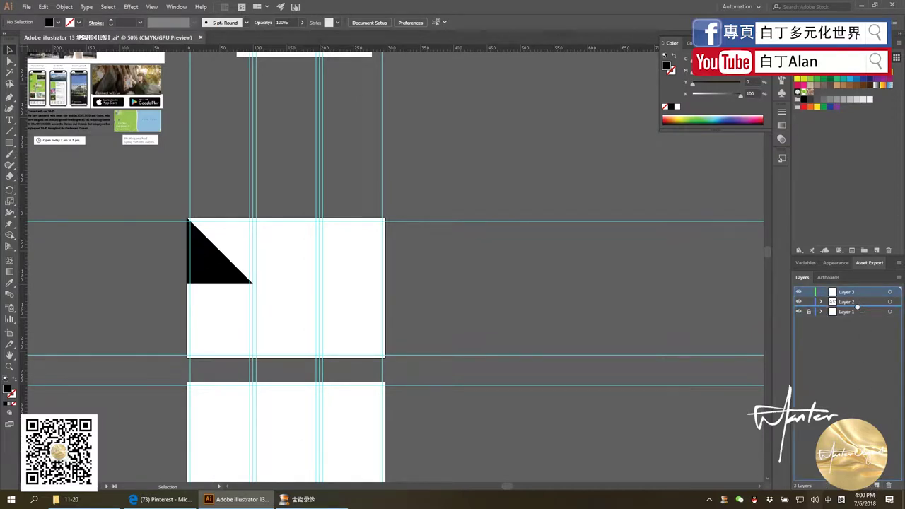
{"action": "left_click", "coordinate": [221, 265]}
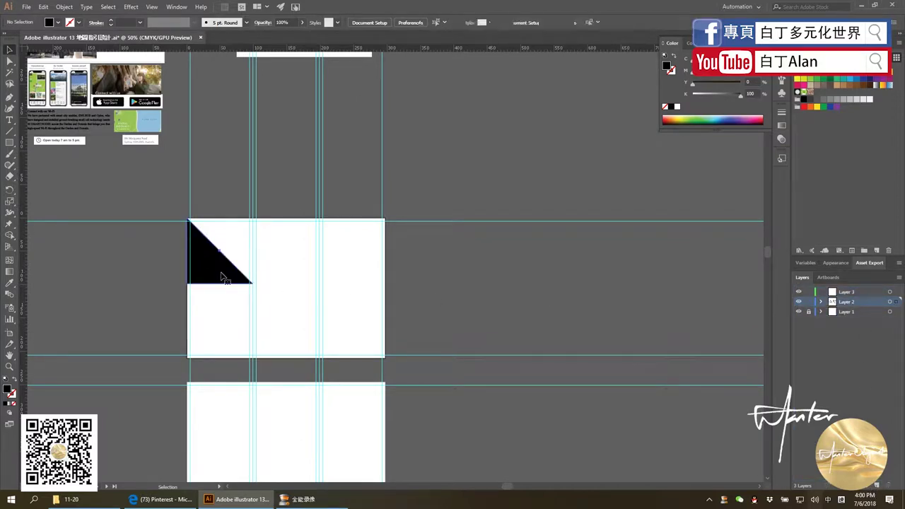
{"action": "left_click", "coordinate": [823, 302]}
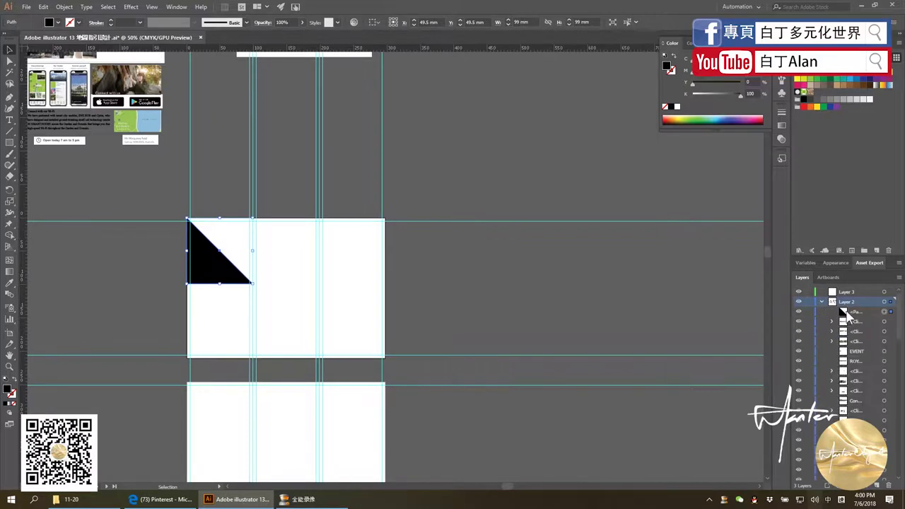
{"action": "left_click_drag", "start_coordinate": [845, 312], "coordinate": [845, 294]}
{"action": "left_click", "coordinate": [823, 302]}
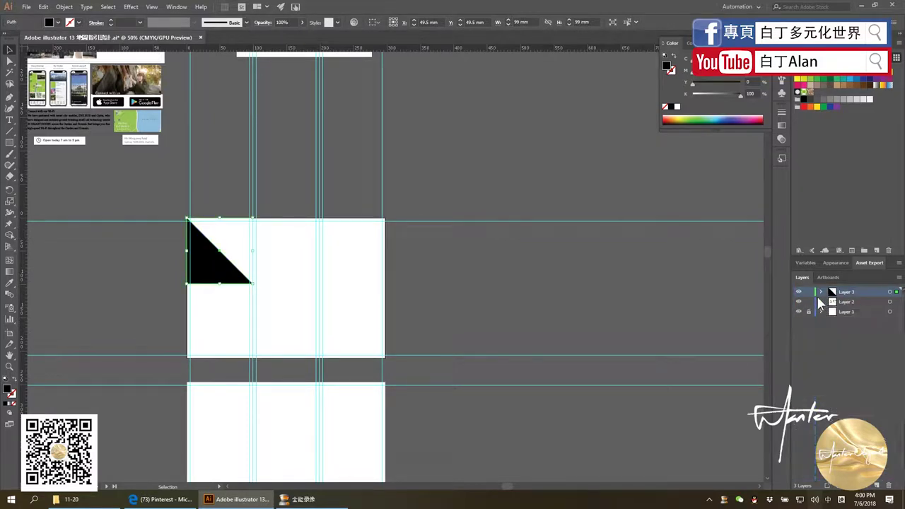
Set Layer 3's layer colour to Light Blue
{"action": "double_click", "coordinate": [835, 296]}
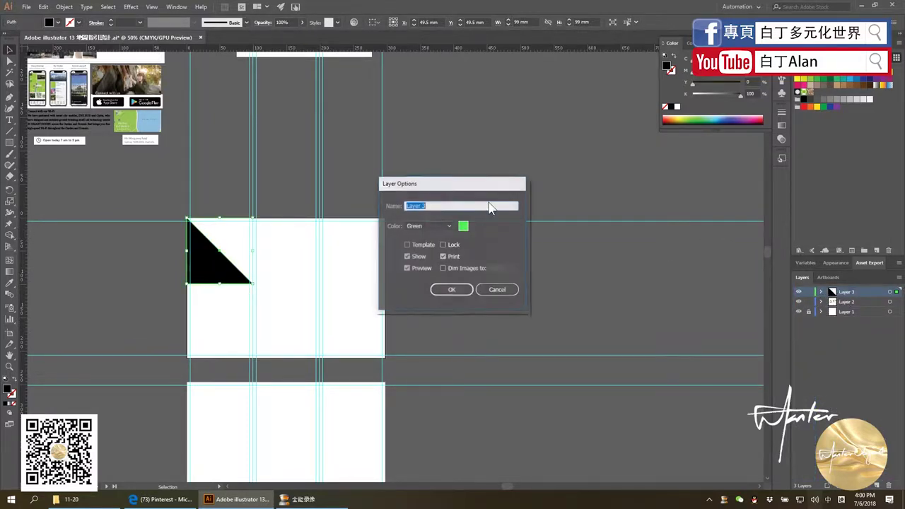
{"action": "left_click", "coordinate": [430, 226]}
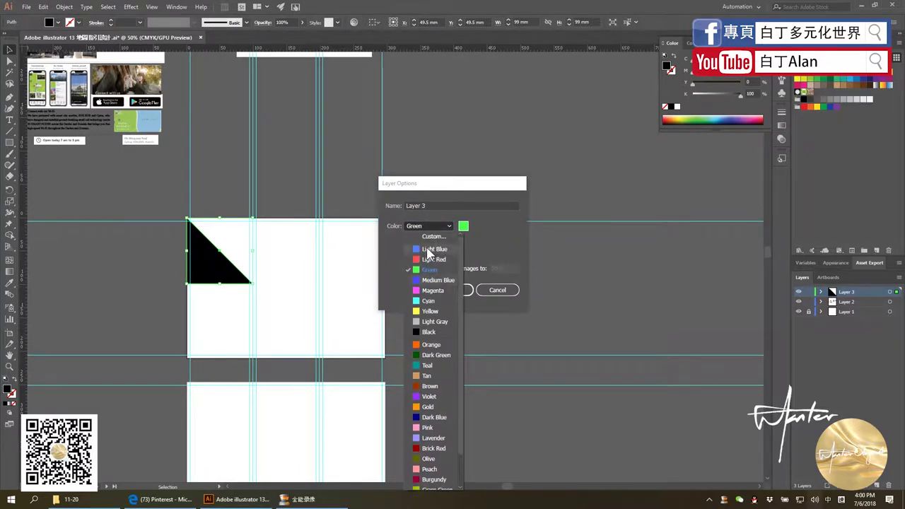
{"action": "left_click", "coordinate": [433, 249]}
{"action": "left_click", "coordinate": [445, 290]}
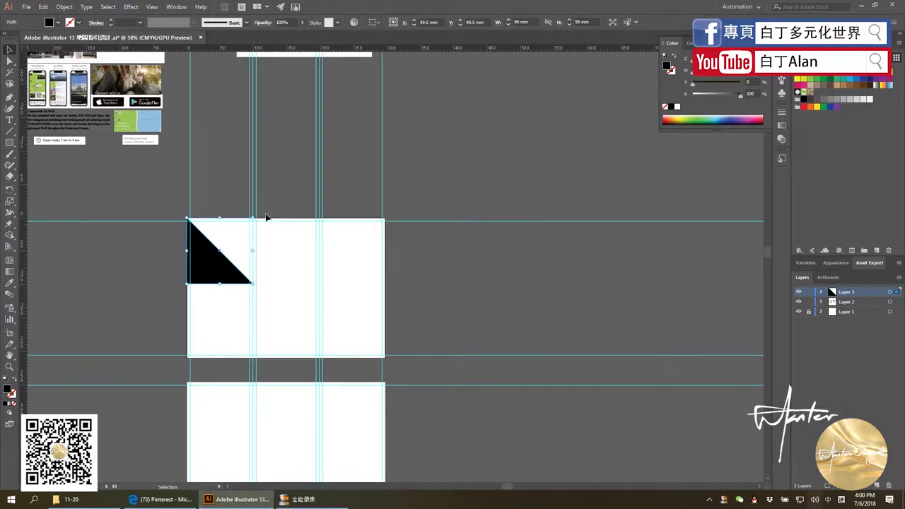
Place a mirrored copy of the triangle at the artboard's top-right corner
{"action": "left_click_drag", "start_coordinate": [256, 214], "coordinate": [309, 316]}
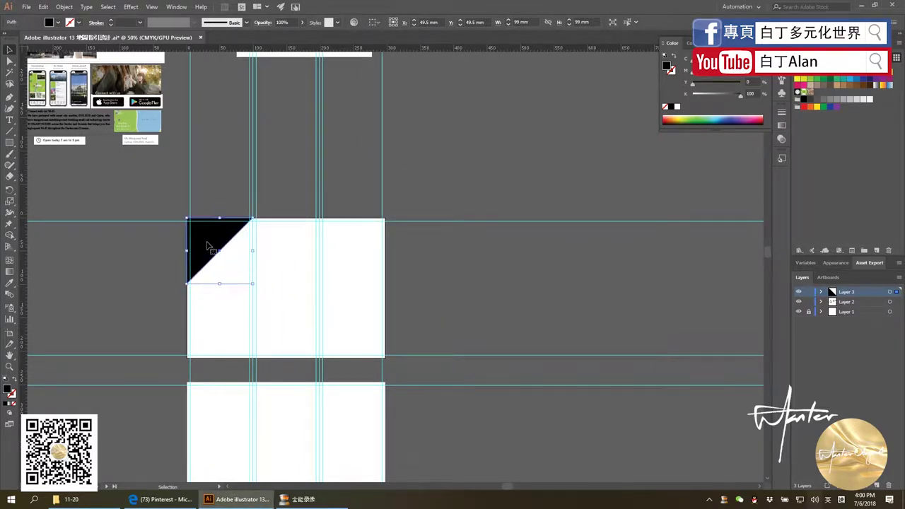
{"action": "left_click_drag", "start_coordinate": [203, 254], "coordinate": [341, 255]}
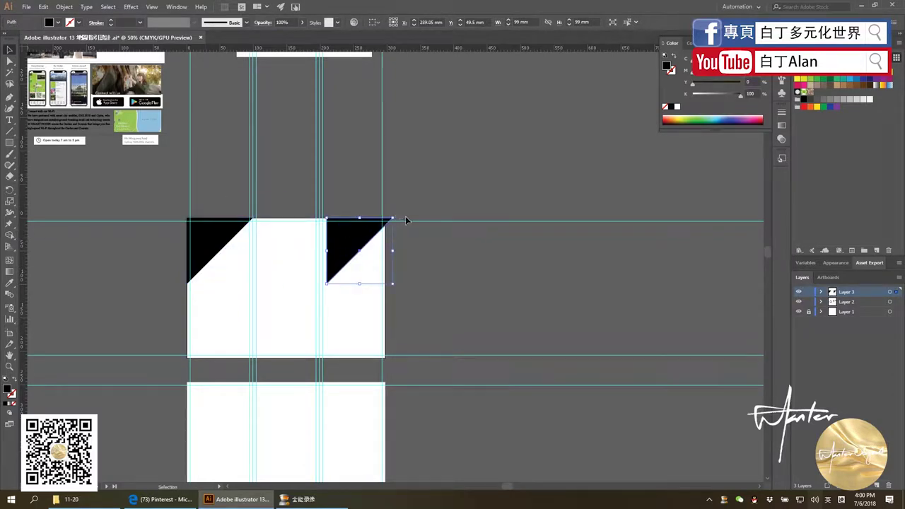
{"action": "left_click_drag", "start_coordinate": [394, 214], "coordinate": [483, 305]}
{"action": "scroll", "coordinate": [342, 234], "scroll_direction": "up", "scroll_amount": 3}
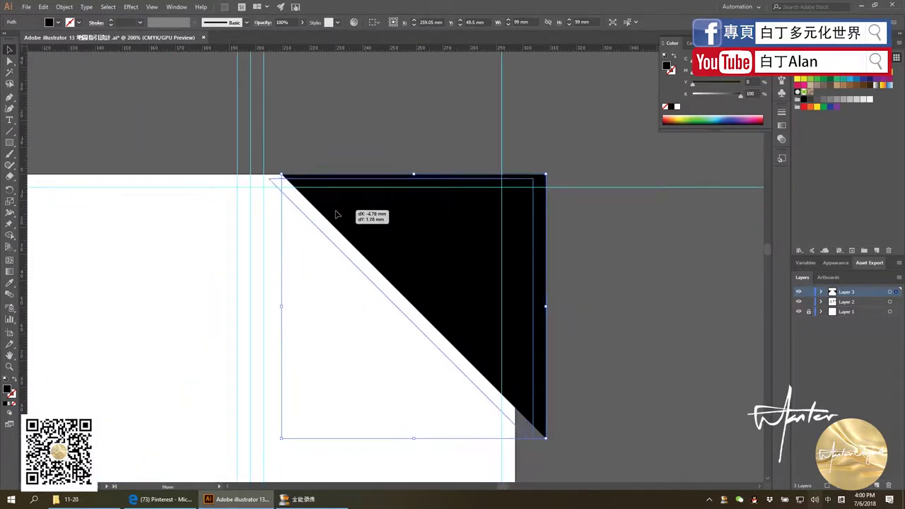
{"action": "left_click_drag", "start_coordinate": [344, 223], "coordinate": [319, 207]}
Copy both corner triangles down to the lower artboard and deselect
{"action": "scroll", "coordinate": [528, 191], "scroll_direction": "down", "scroll_amount": 1}
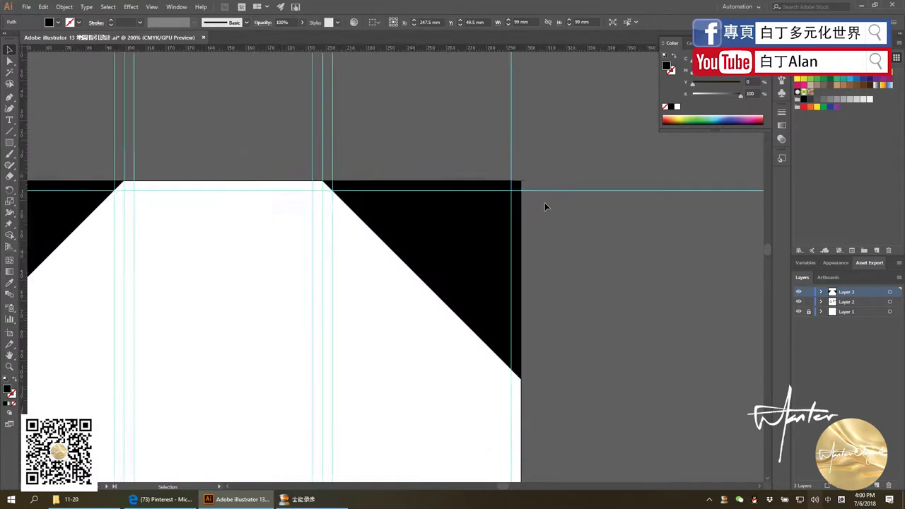
{"action": "scroll", "coordinate": [544, 202], "scroll_direction": "down", "scroll_amount": 1}
{"action": "mouse_move", "coordinate": [369, 196]}
{"action": "left_mouse_down"}
{"action": "mouse_move", "coordinate": [351, 394]}
{"action": "mouse_move", "coordinate": [351, 339]}
{"action": "left_mouse_up"}
{"action": "scroll", "coordinate": [352, 394], "scroll_direction": "up", "scroll_amount": 3}
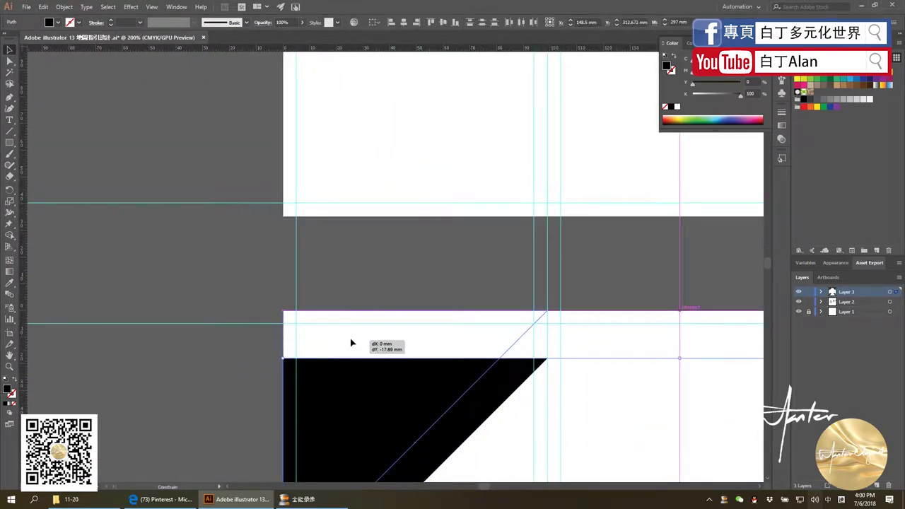
{"action": "left_click", "coordinate": [346, 285]}
{"action": "scroll", "coordinate": [347, 283], "scroll_direction": "down", "scroll_amount": 3}
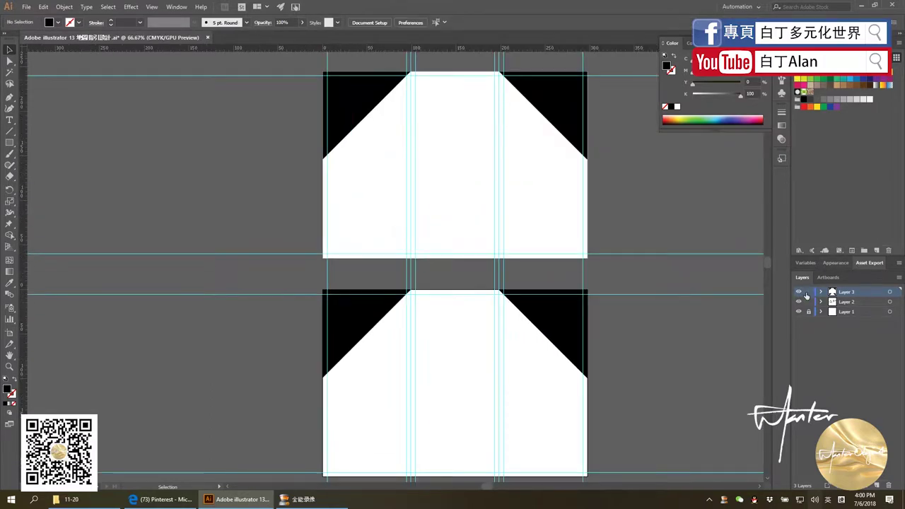
{"action": "scroll", "coordinate": [325, 224], "scroll_direction": "down", "scroll_amount": 3}
{"action": "scroll", "coordinate": [403, 242], "scroll_direction": "down", "scroll_amount": 3}
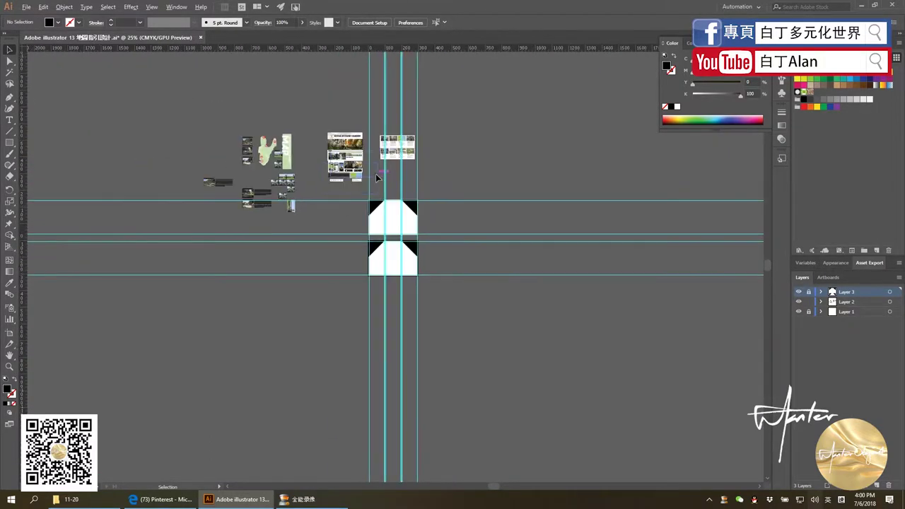
{"action": "key", "text": "alt+Tab"}
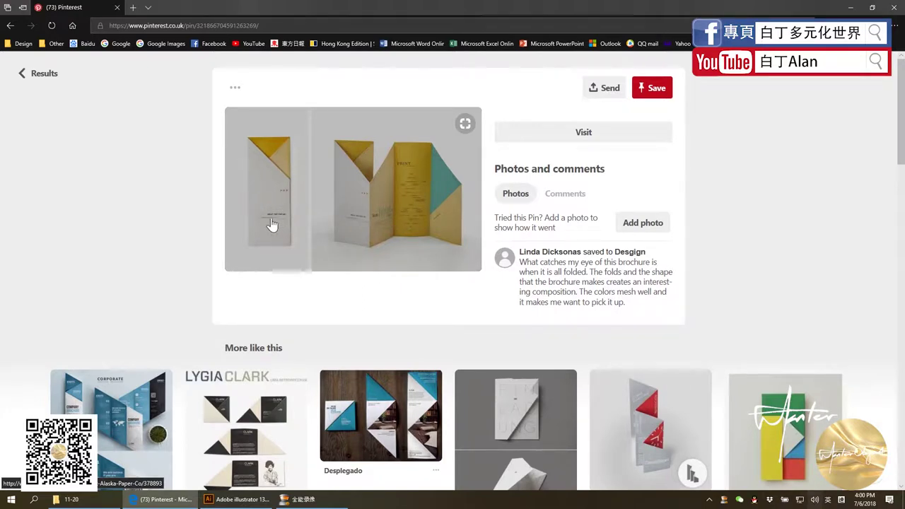
{"action": "key", "text": "alt+Tab"}
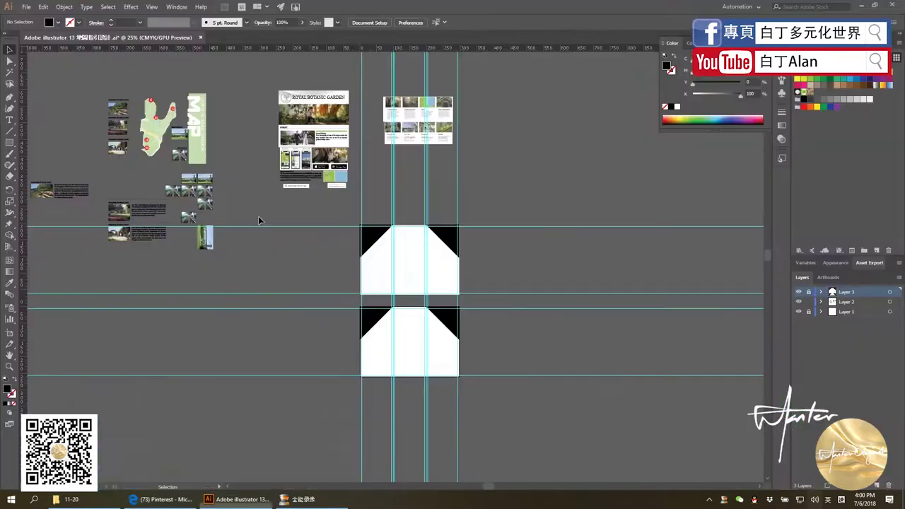
Rotate the MAP banner 90° to horizontal and move it onto the right map panel
{"action": "scroll", "coordinate": [196, 144], "scroll_direction": "up", "scroll_amount": 2}
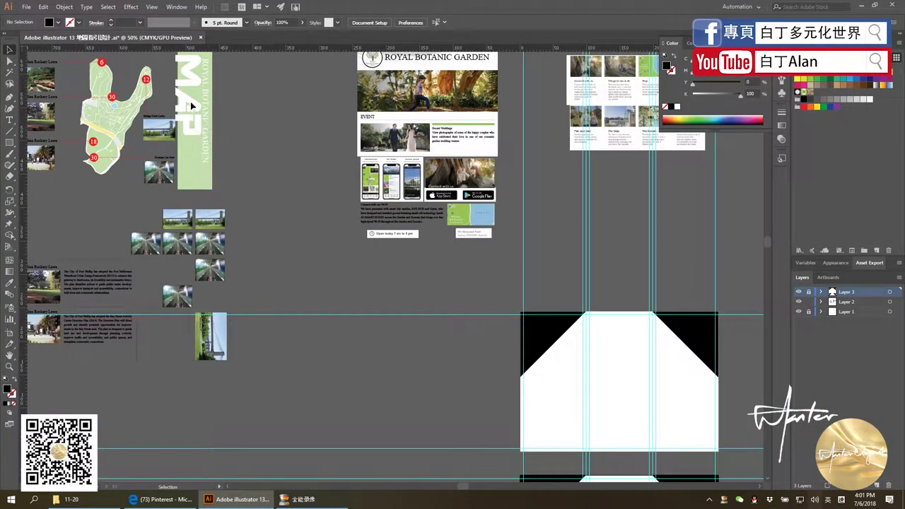
{"action": "left_click_drag", "start_coordinate": [191, 105], "coordinate": [339, 276]}
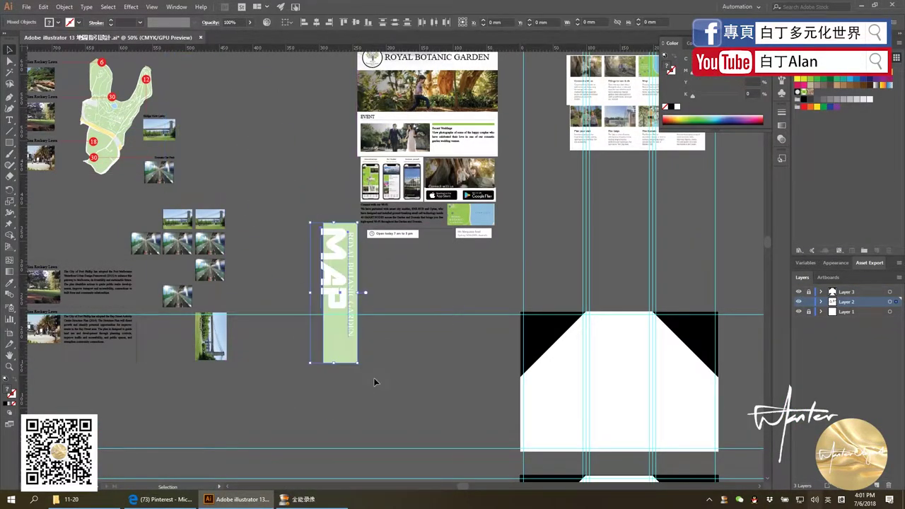
{"action": "scroll", "coordinate": [396, 375], "scroll_direction": "down", "scroll_amount": 3}
{"action": "scroll", "coordinate": [453, 372], "scroll_direction": "up", "scroll_amount": 1}
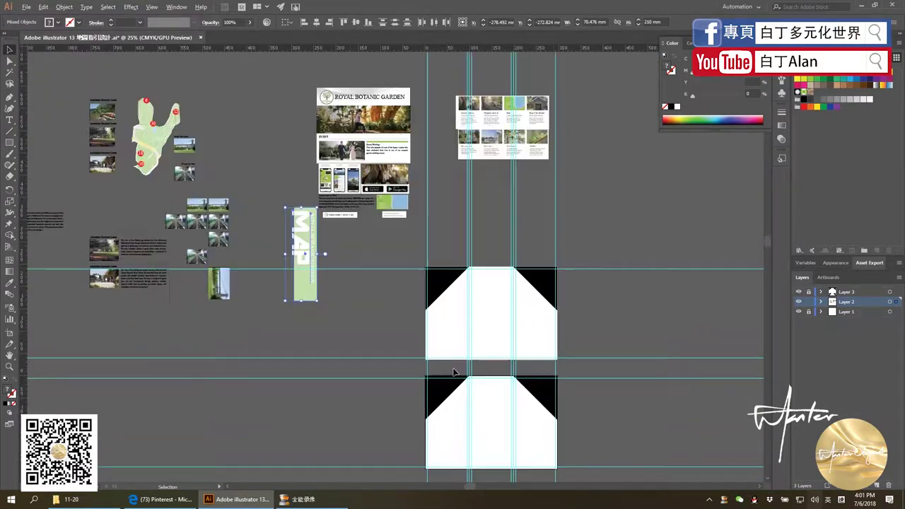
{"action": "key", "text": "alt+Tab"}
{"action": "key", "text": "alt+Tab"}
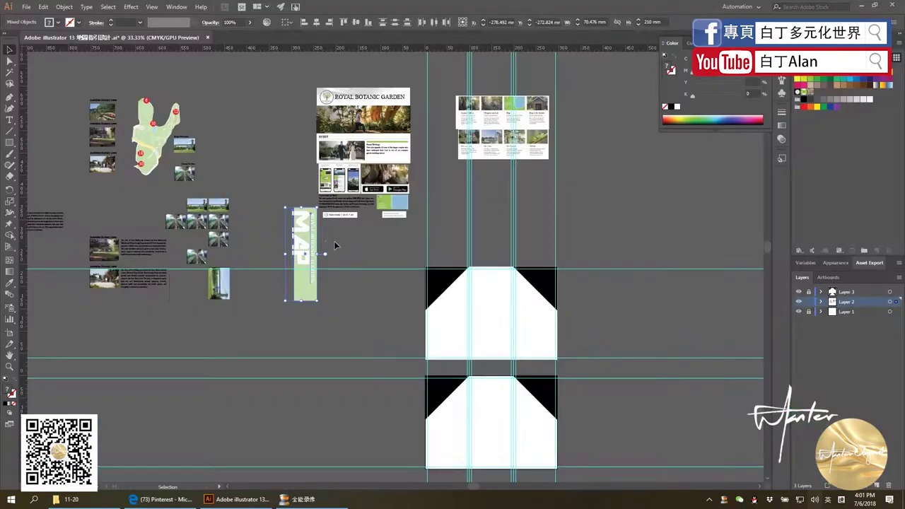
{"action": "left_click_drag", "start_coordinate": [321, 305], "coordinate": [383, 249]}
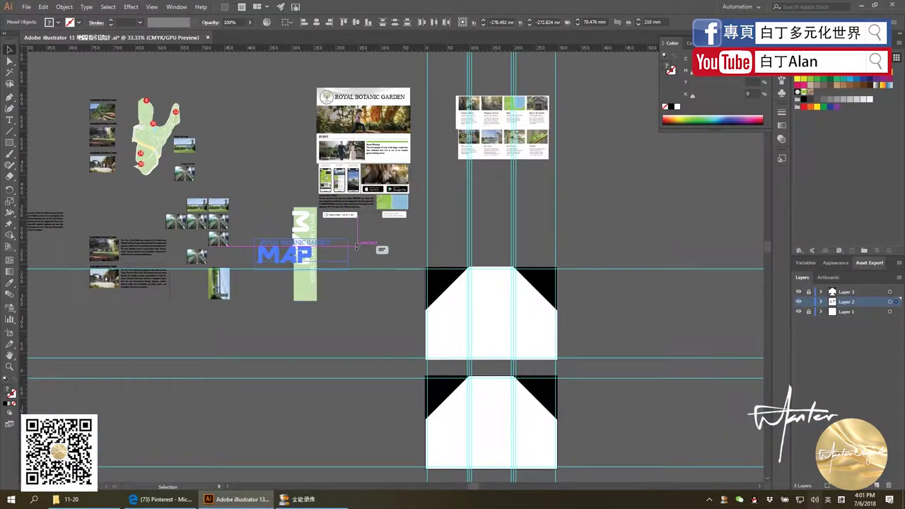
{"action": "left_click_drag", "start_coordinate": [301, 259], "coordinate": [566, 345]}
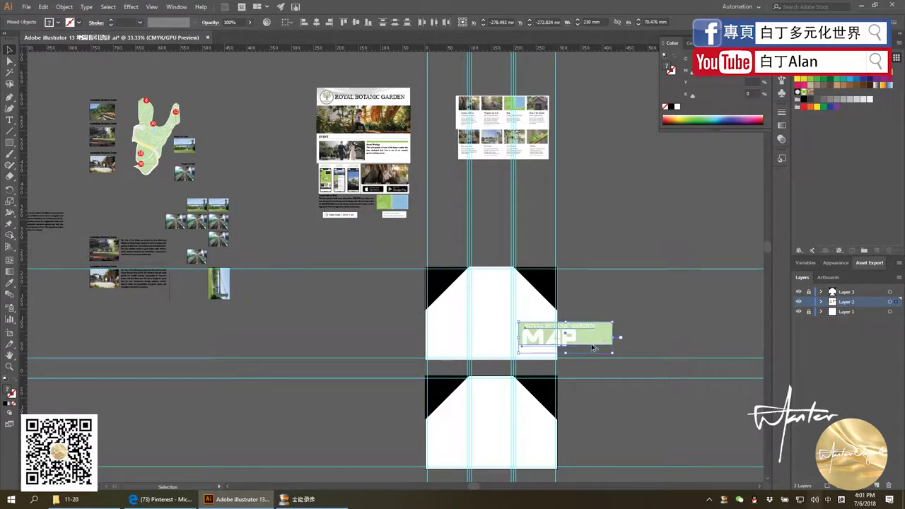
Scale the MAP banner down to about half size and nudge it into position
{"action": "scroll", "coordinate": [597, 348], "scroll_direction": "up", "scroll_amount": 2}
{"action": "key", "text": "alt+Tab"}
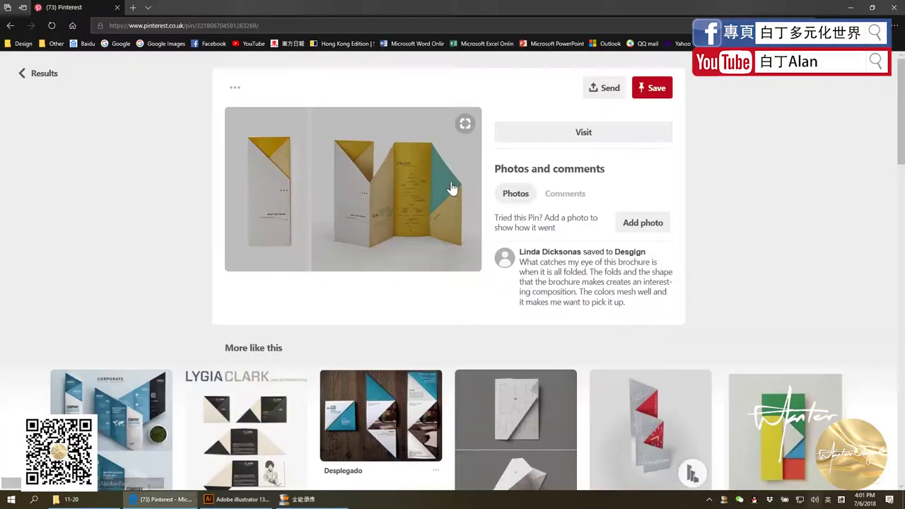
{"action": "key", "text": "alt+Tab"}
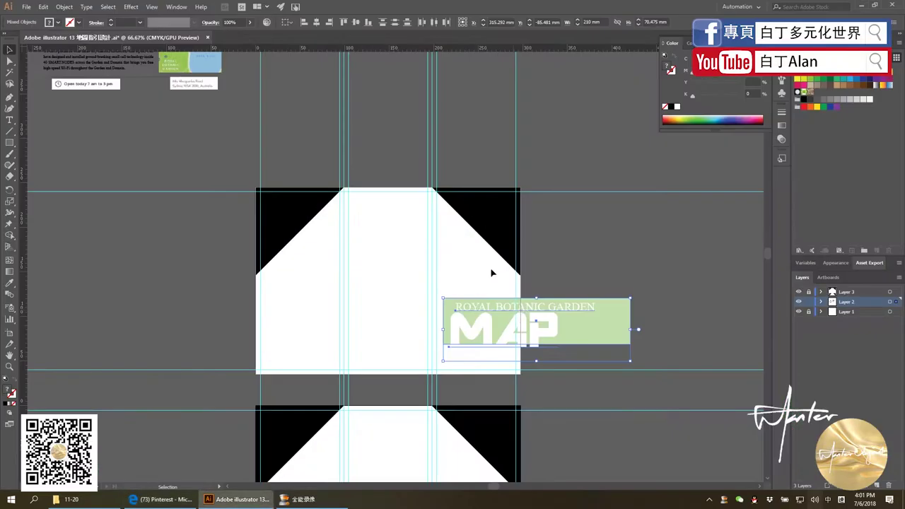
{"action": "left_click_drag", "start_coordinate": [631, 362], "coordinate": [536, 330]}
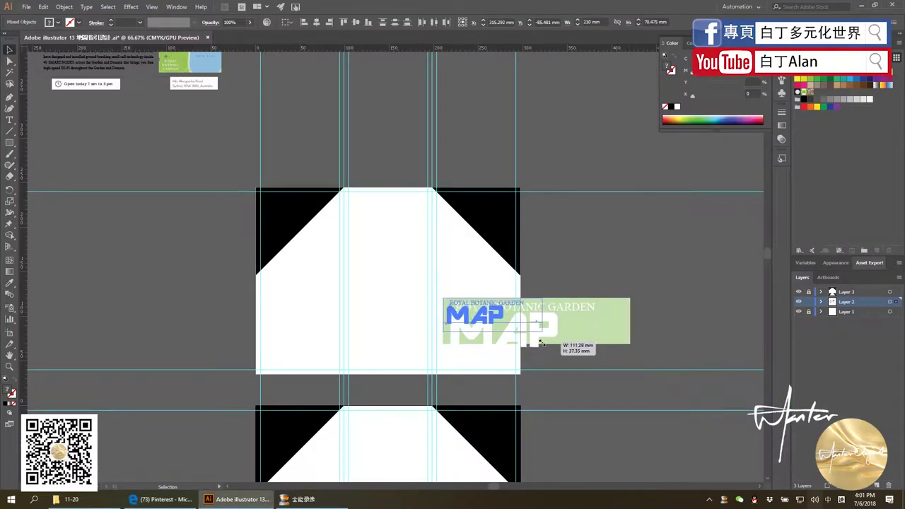
{"action": "scroll", "coordinate": [515, 338], "scroll_direction": "up", "scroll_amount": 2}
{"action": "left_click_drag", "start_coordinate": [446, 282], "coordinate": [440, 305]}
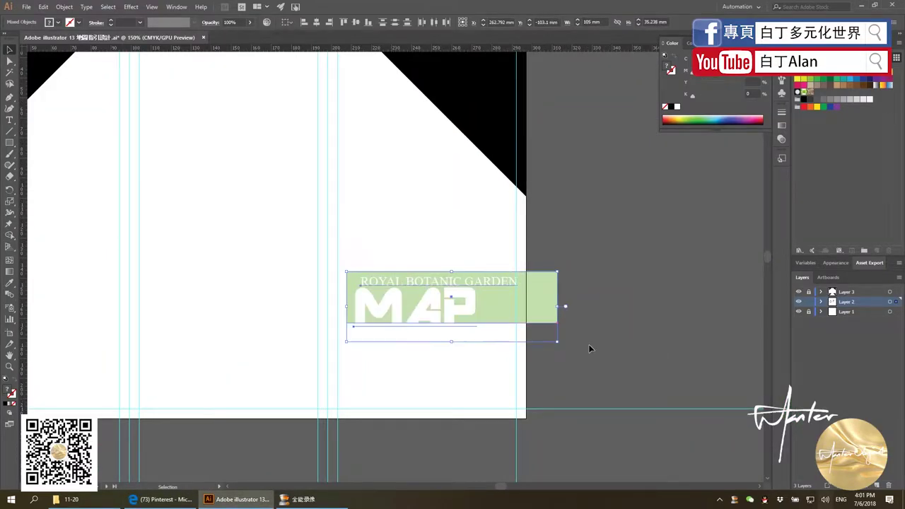
Delete only the green background rectangle, keeping the title text
{"action": "key", "text": "Delete"}
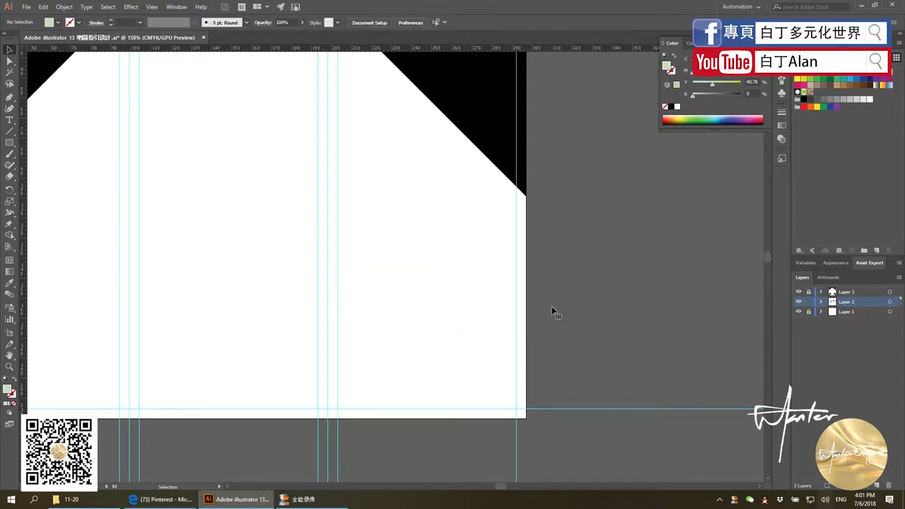
{"action": "key", "text": "ctrl+z"}
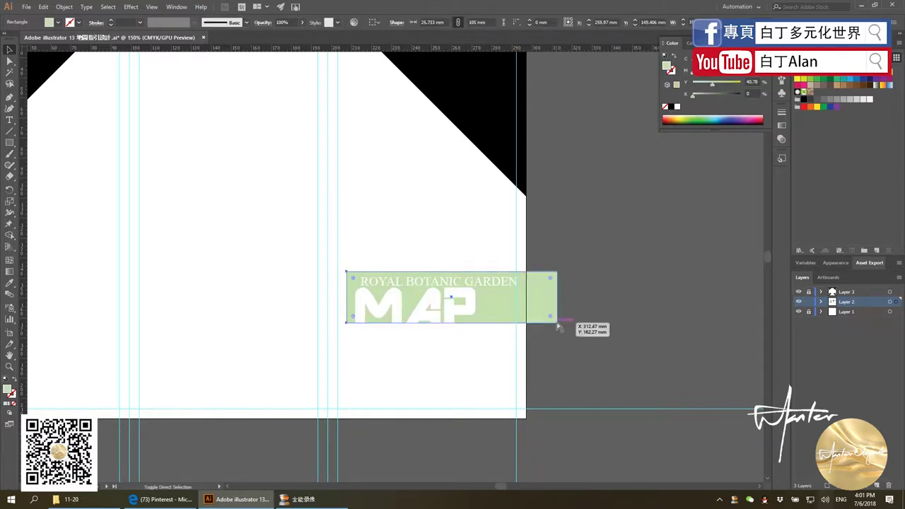
{"action": "left_click", "coordinate": [535, 307]}
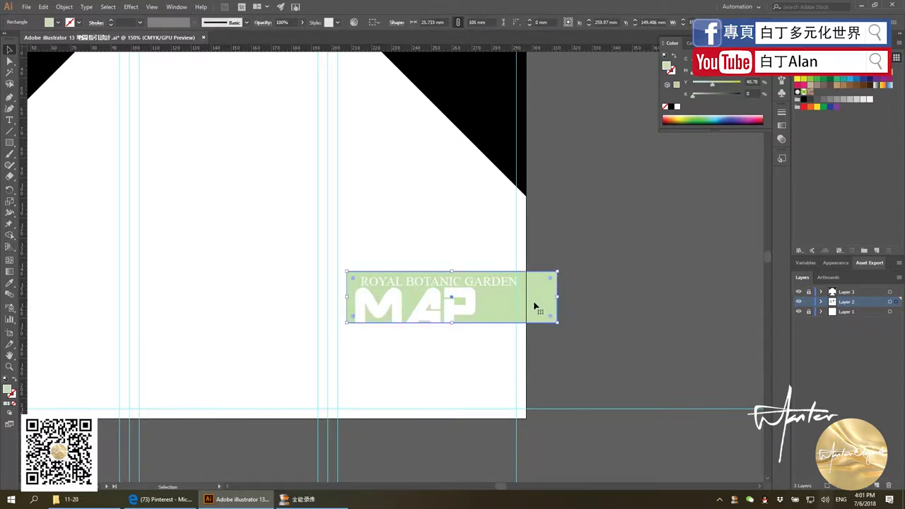
{"action": "key", "text": "Delete"}
Set the fill of the remaining ROYAL BOTANIC GARDEN MAP text to black
{"action": "left_click_drag", "start_coordinate": [538, 333], "coordinate": [291, 225]}
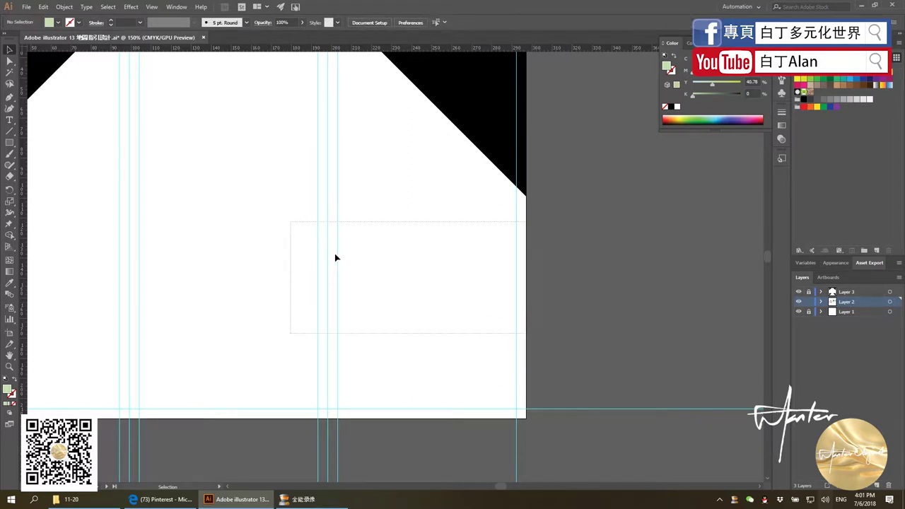
{"action": "left_click", "coordinate": [674, 107]}
{"action": "left_click", "coordinate": [641, 240]}
{"action": "key", "text": "alt+Tab"}
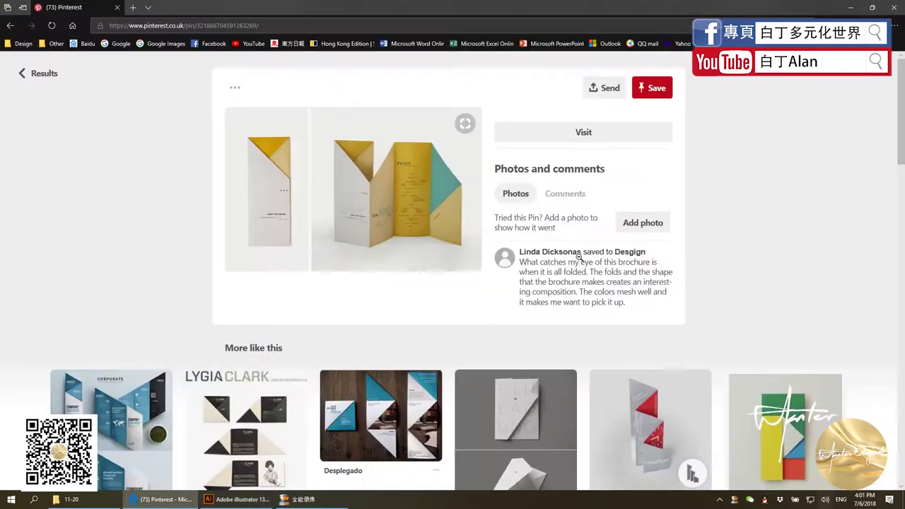
{"action": "key", "text": "alt+Tab"}
{"action": "scroll", "coordinate": [578, 256], "scroll_direction": "down", "scroll_amount": 3, "text": "alt"}
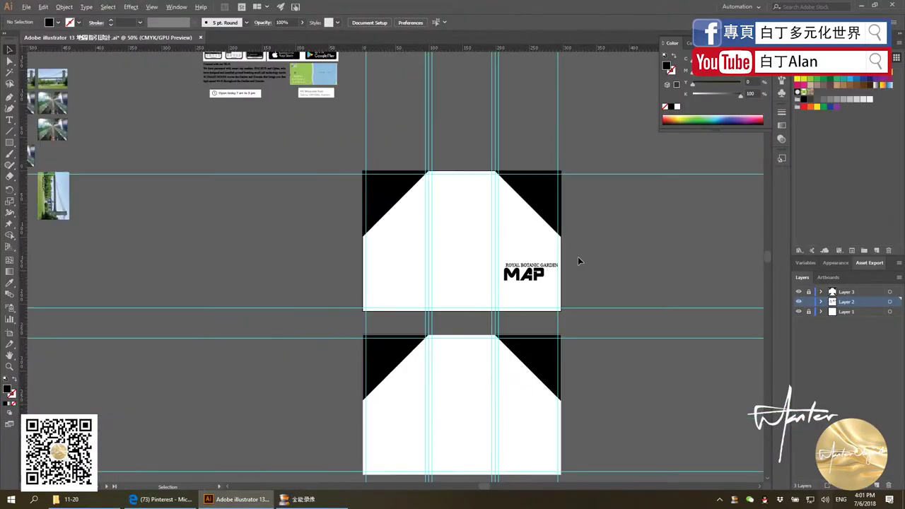
{"action": "scroll", "coordinate": [578, 257], "scroll_direction": "down", "scroll_amount": 1, "text": "alt"}
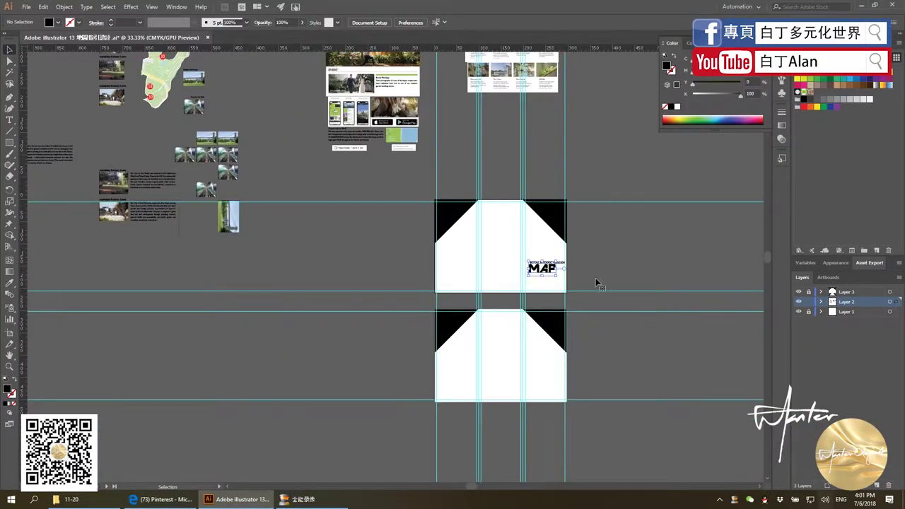
Compare with the reference and reselect the MAP title text
{"action": "left_click", "coordinate": [527, 263]}
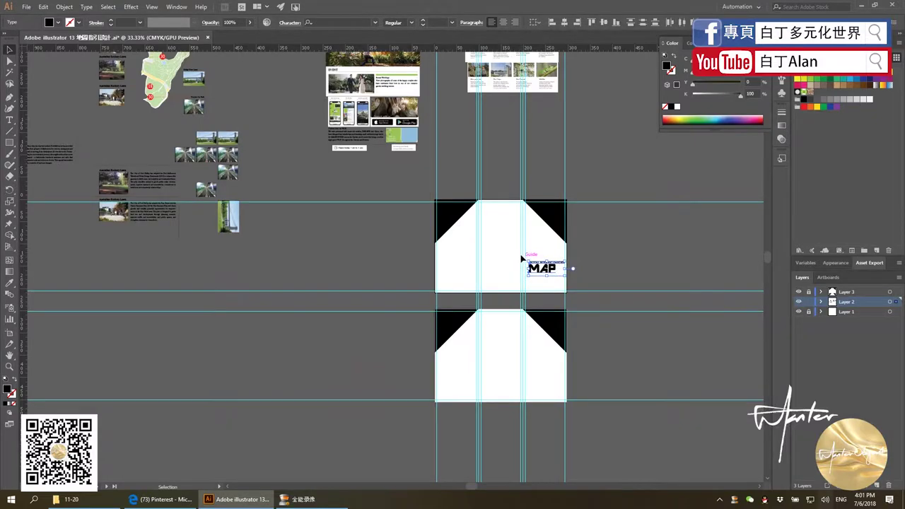
{"action": "key", "text": "alt+Tab"}
{"action": "key", "text": "alt+Tab"}
{"action": "scroll", "coordinate": [566, 252], "scroll_direction": "up", "scroll_amount": 3, "text": "alt"}
{"action": "left_click", "coordinate": [592, 333]}
{"action": "scroll", "coordinate": [590, 333], "scroll_direction": "up", "scroll_amount": 1, "text": "alt"}
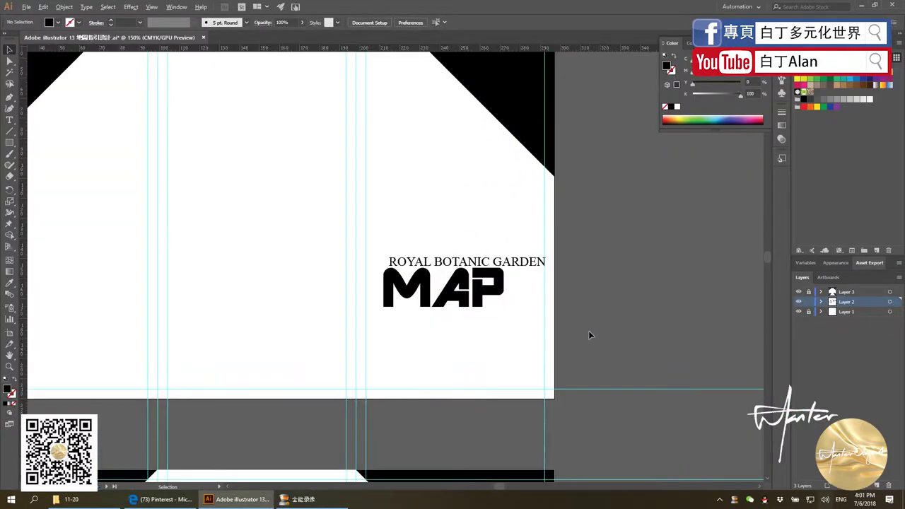
{"action": "left_click", "coordinate": [403, 264]}
Draw a 3-sided polygon triangle and fill it red
{"action": "left_click", "coordinate": [9, 145]}
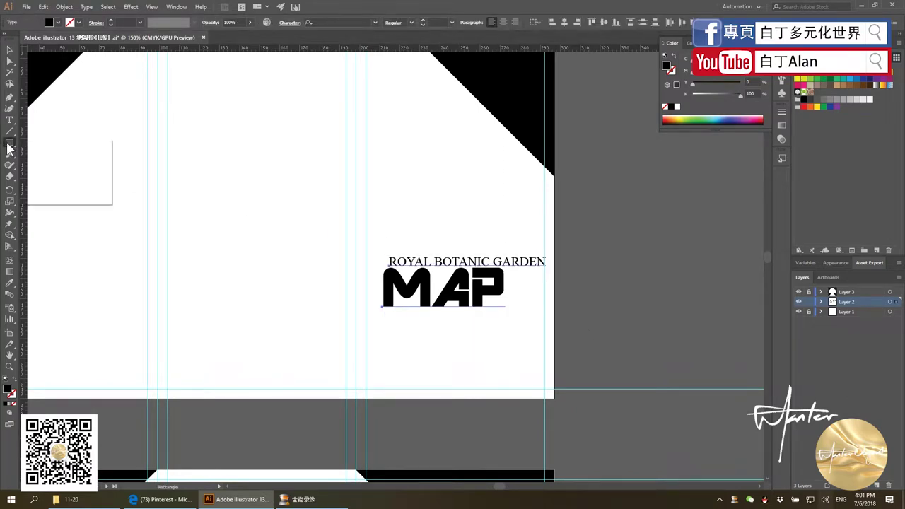
{"action": "left_click_drag", "start_coordinate": [9, 145], "coordinate": [44, 177]}
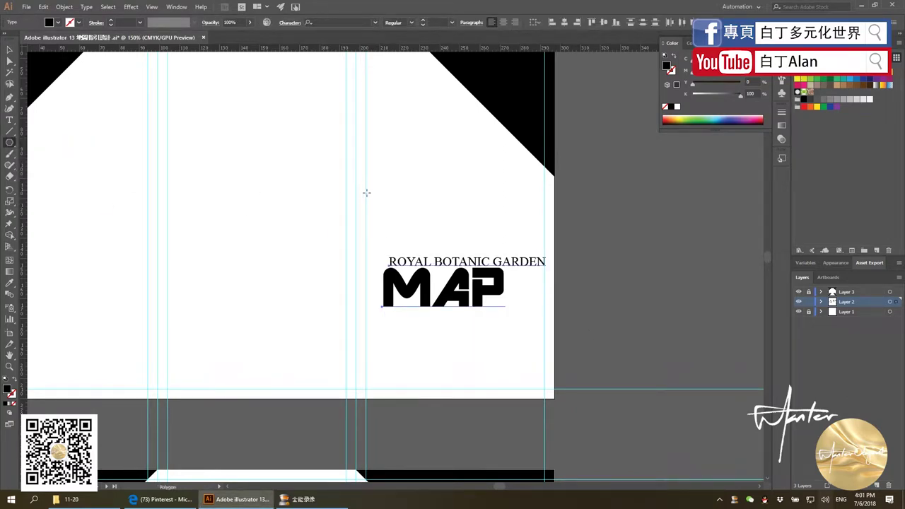
{"action": "left_click", "coordinate": [412, 186]}
{"action": "key", "text": "Return"}
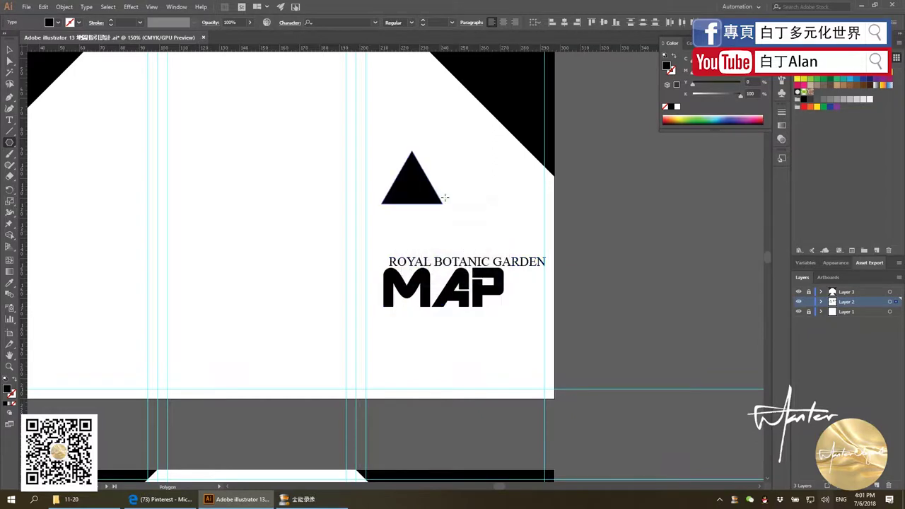
{"action": "left_click", "coordinate": [9, 49]}
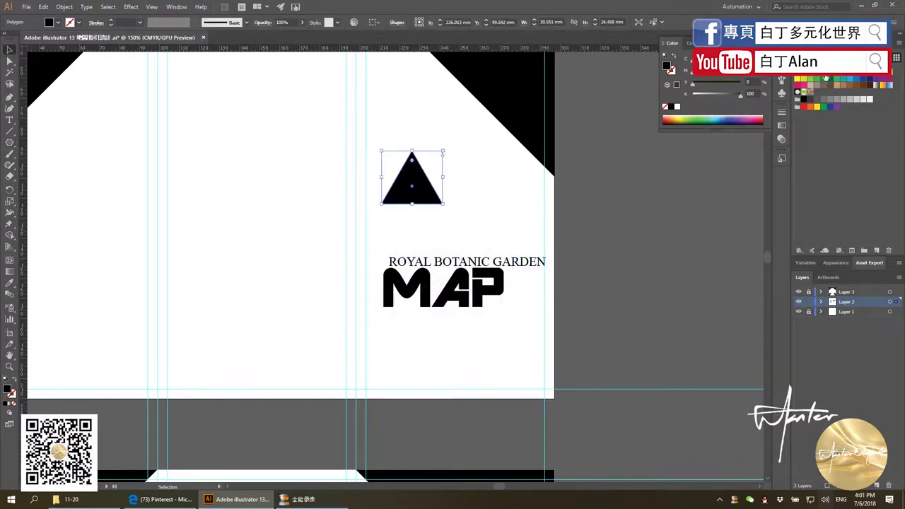
{"action": "left_click", "coordinate": [665, 120]}
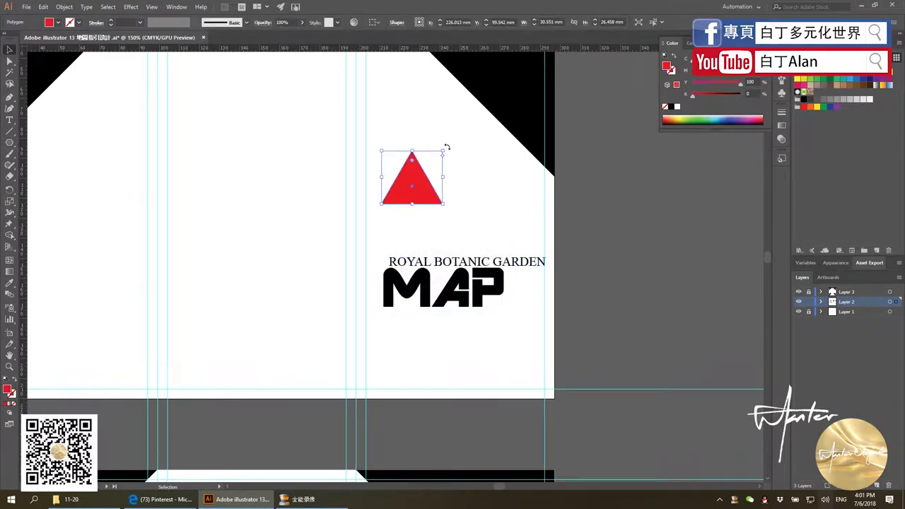
Rotate the triangle to point right and copy it into three triangles, then scale them into a small row
{"action": "left_click_drag", "start_coordinate": [447, 147], "coordinate": [467, 235]}
{"action": "left_click_drag", "start_coordinate": [418, 197], "coordinate": [304, 186]}
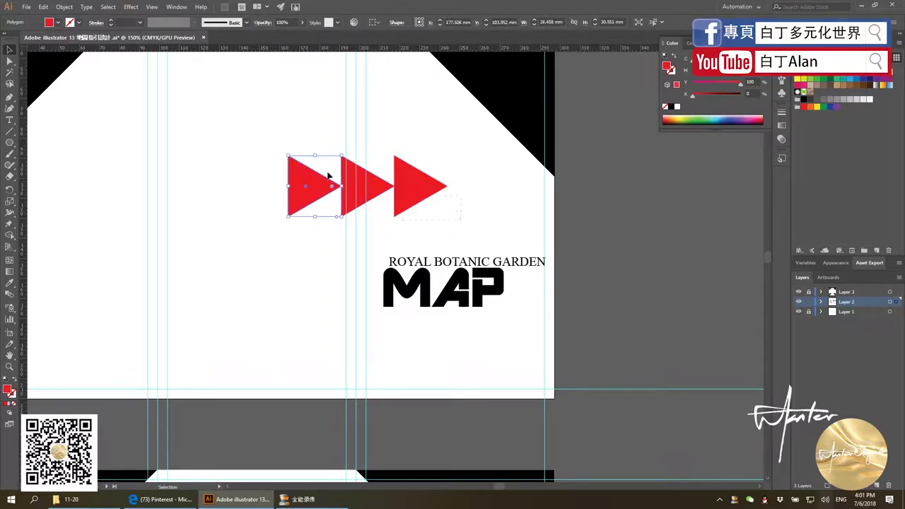
{"action": "left_click_drag", "start_coordinate": [461, 220], "coordinate": [283, 152]}
{"action": "mouse_move", "coordinate": [288, 217]}
{"action": "left_mouse_down"}
{"action": "mouse_move", "coordinate": [414, 173]}
{"action": "mouse_move", "coordinate": [538, 193]}
{"action": "left_mouse_up"}
{"action": "left_click", "coordinate": [536, 213]}
{"action": "key", "text": "alt+Tab"}
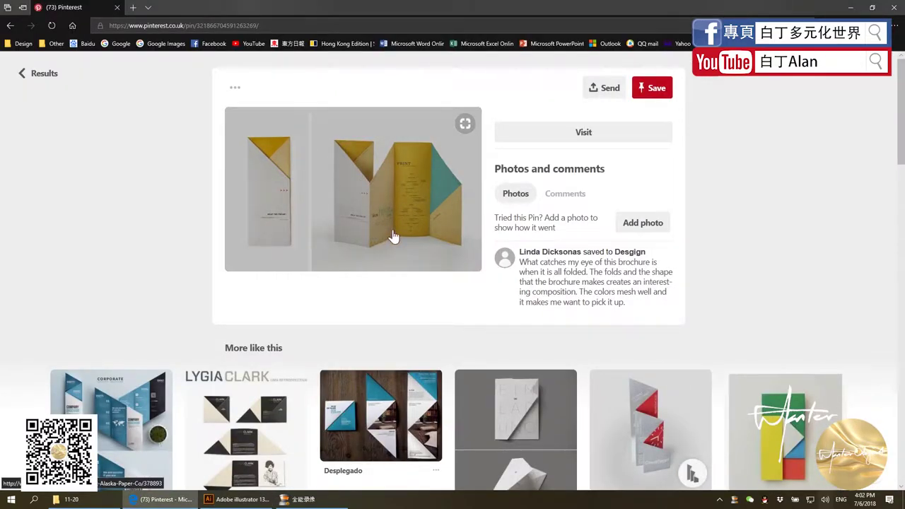
Raise the MAP title and shift the ROYAL BOTANIC GARDEN subtitle slightly lower
{"action": "key", "text": "alt+Tab"}
{"action": "key", "text": "alt+Tab"}
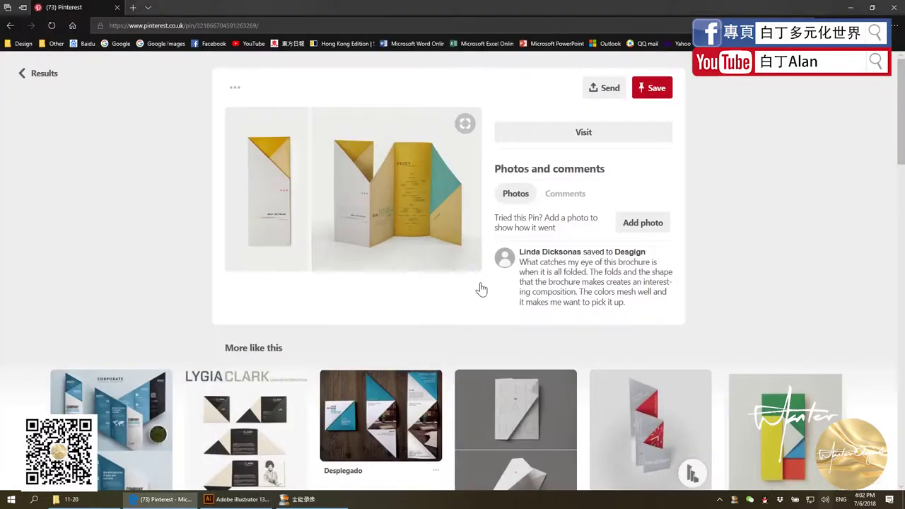
{"action": "key", "text": "alt+Tab"}
{"action": "left_click_drag", "start_coordinate": [478, 285], "coordinate": [550, 216]}
{"action": "left_click_drag", "start_coordinate": [409, 254], "coordinate": [407, 276]}
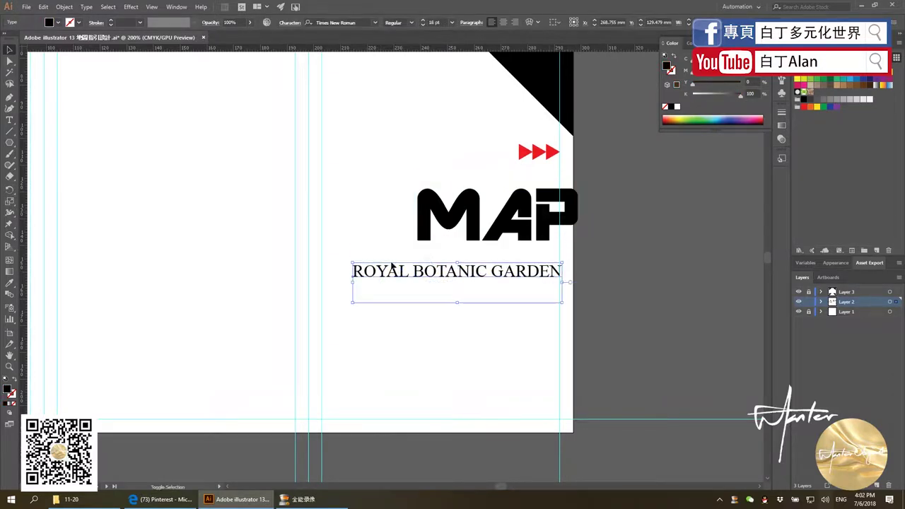
{"action": "left_click", "coordinate": [205, 184]}
Draw a horizontal black divider with a 0.25 pt stroke between MAP and the subtitle
{"action": "left_click", "coordinate": [11, 132]}
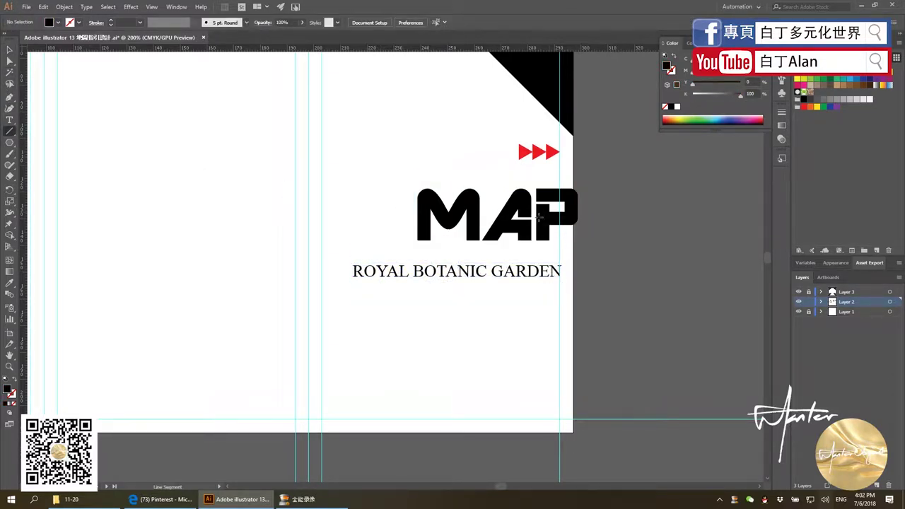
{"action": "left_click_drag", "start_coordinate": [577, 251], "coordinate": [353, 252]}
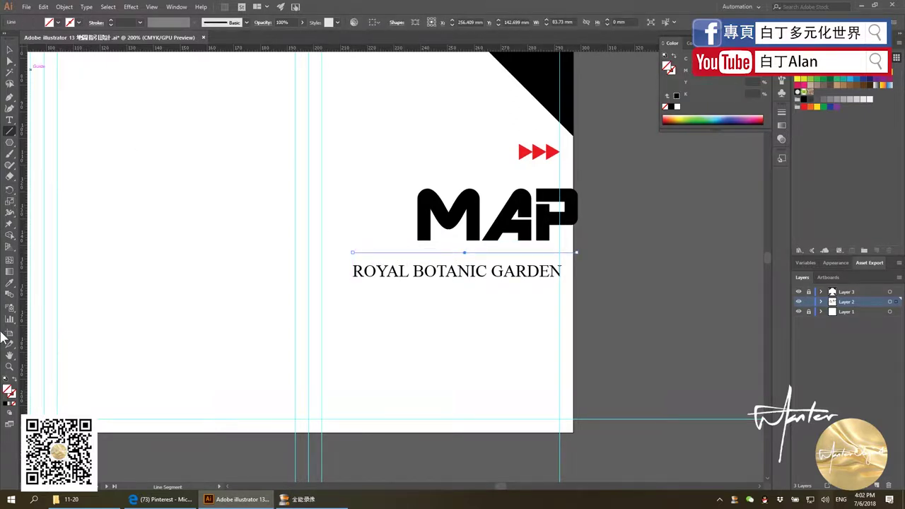
{"action": "left_click", "coordinate": [7, 403]}
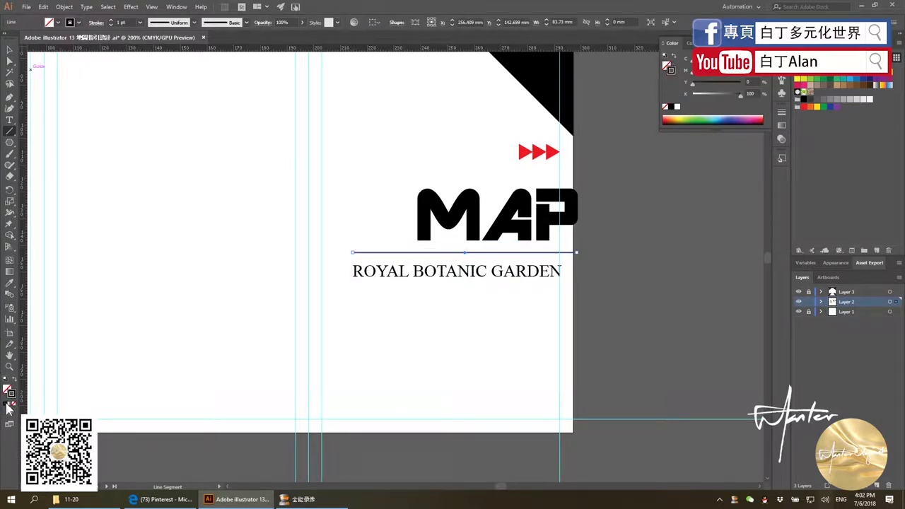
{"action": "left_click", "coordinate": [139, 22]}
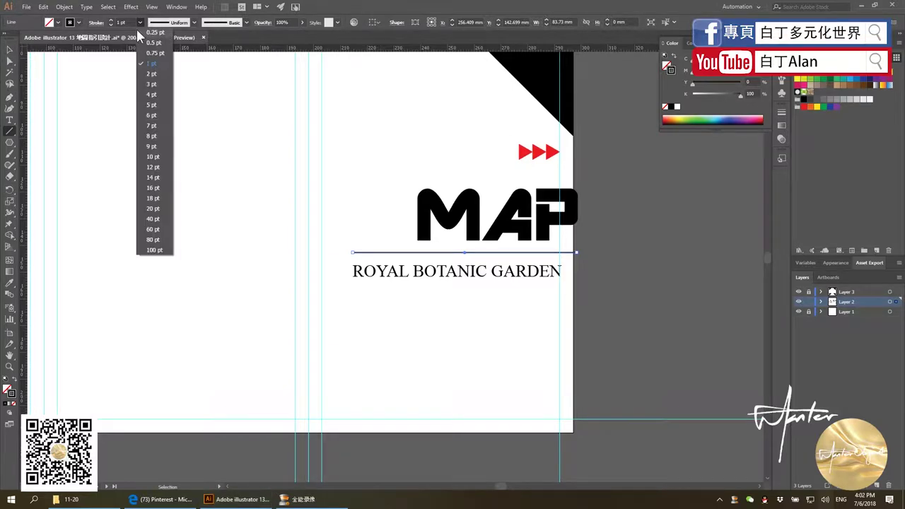
{"action": "key", "text": "v"}
{"action": "left_click", "coordinate": [138, 205]}
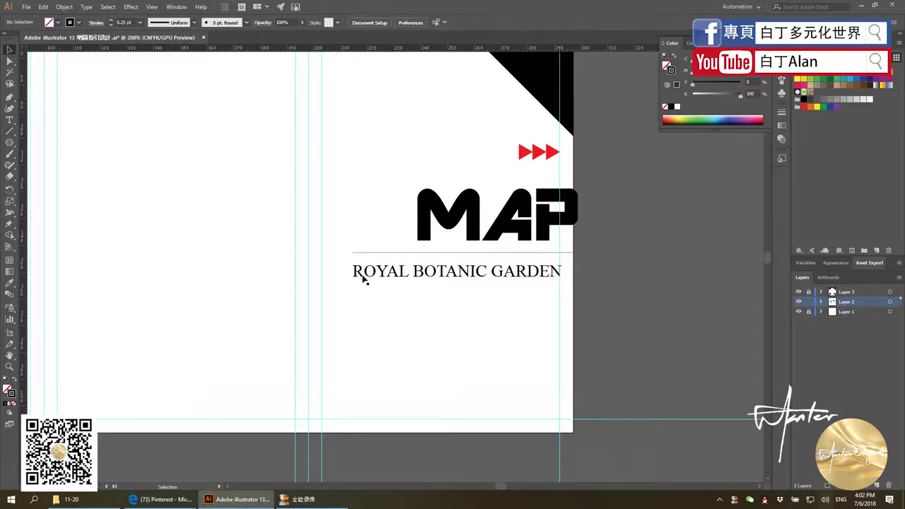
{"action": "left_click", "coordinate": [362, 274]}
Remove the word GARDEN from the subtitle, leaving ROYAL BOTANIC
{"action": "key", "text": "alt+Tab"}
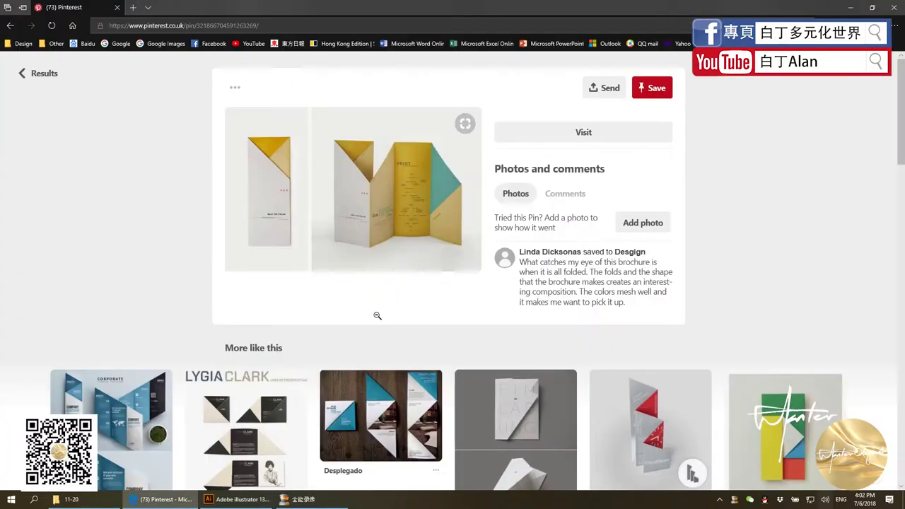
{"action": "key", "text": "alt+Tab"}
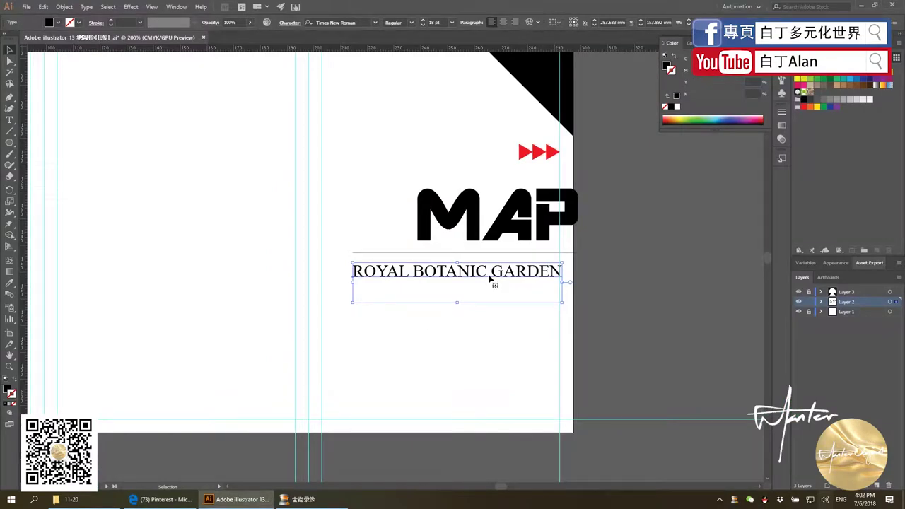
{"action": "double_click", "coordinate": [489, 280]}
{"action": "key", "text": "ctrl+a"}
{"action": "key", "text": "ctrl+shift+a"}
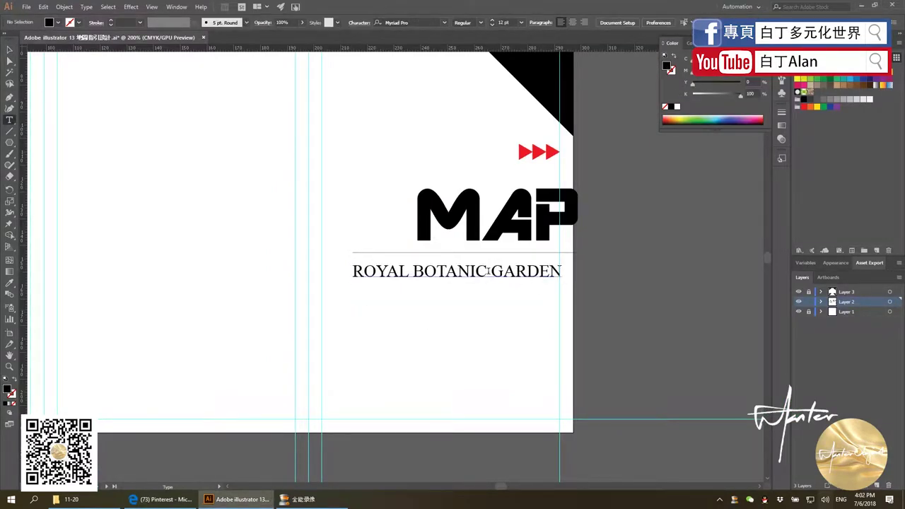
{"action": "left_click_drag", "start_coordinate": [490, 271], "coordinate": [587, 276]}
{"action": "key", "text": "ctrl+c"}
{"action": "key", "text": "BackSpace"}
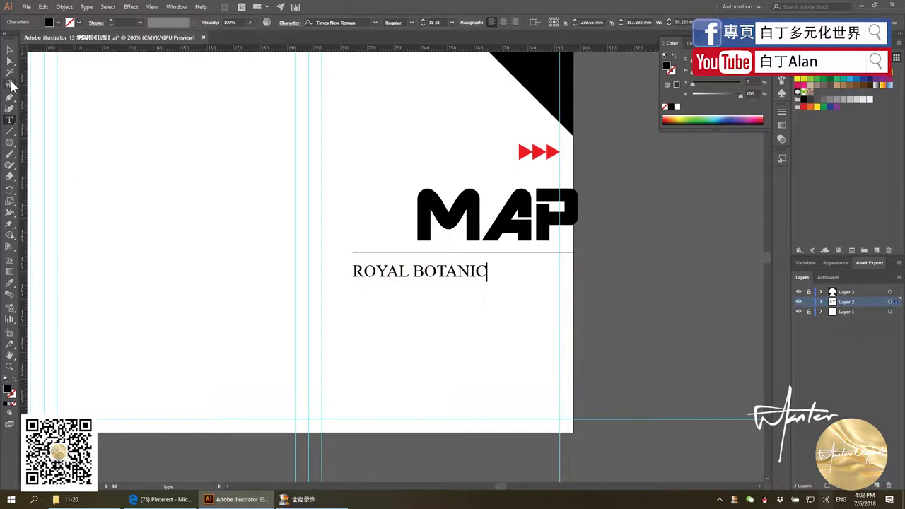
{"action": "key", "text": "Escape"}
Paste GARDEN as new point text below ROYAL BOTANIC
{"action": "left_click", "coordinate": [9, 120]}
{"action": "left_click", "coordinate": [371, 327]}
{"action": "key", "text": "ctrl+v"}
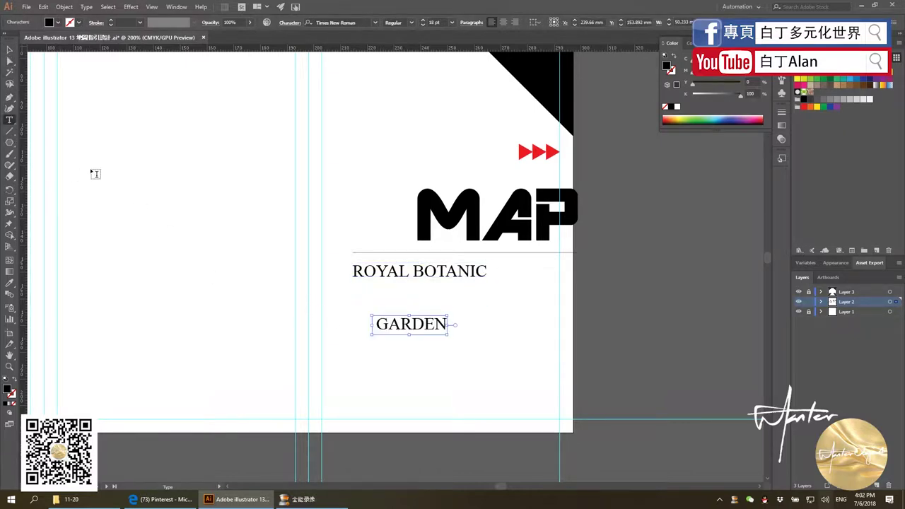
{"action": "key", "text": "Escape"}
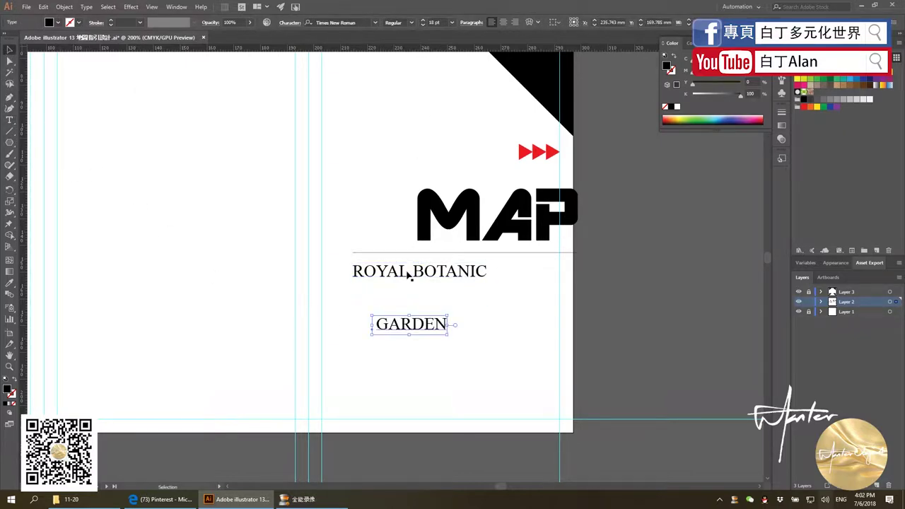
{"action": "left_click", "coordinate": [408, 276]}
{"action": "left_click", "coordinate": [412, 328]}
Set GARDEN to 24 pt and right-align it under ROYAL BOTANIC
{"action": "left_click", "coordinate": [452, 22]}
{"action": "left_click", "coordinate": [464, 144]}
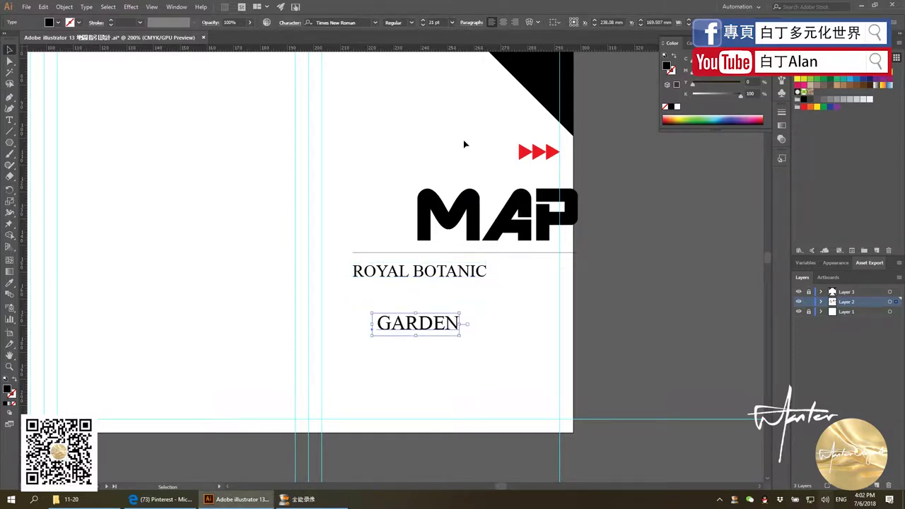
{"action": "left_click", "coordinate": [450, 22]}
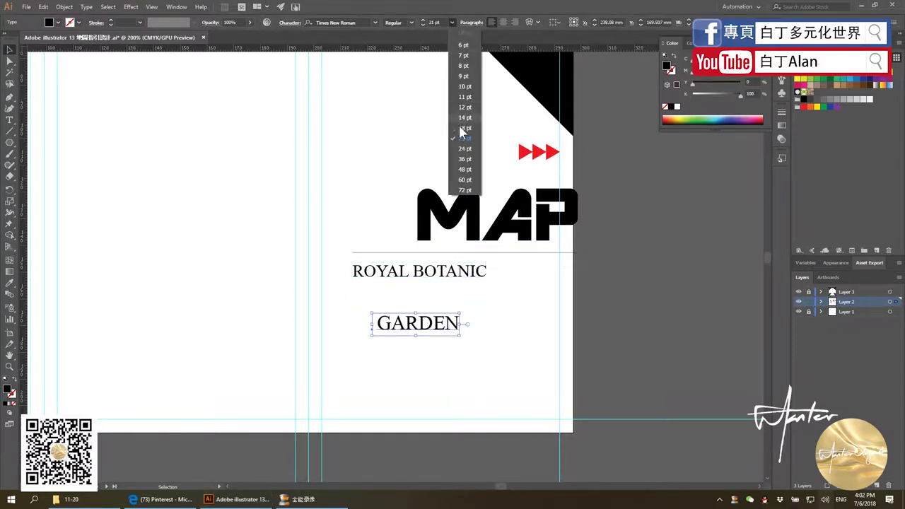
{"action": "left_click", "coordinate": [459, 150]}
{"action": "mouse_move", "coordinate": [430, 337]}
{"action": "left_mouse_down"}
{"action": "mouse_move", "coordinate": [536, 314]}
{"action": "mouse_move", "coordinate": [522, 305]}
{"action": "left_mouse_up"}
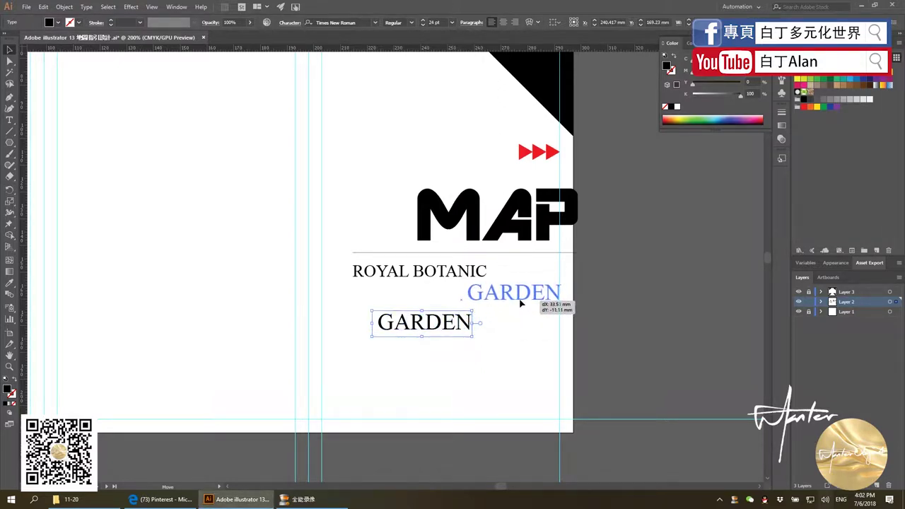
{"action": "left_click_drag", "start_coordinate": [523, 306], "coordinate": [522, 306]}
{"action": "left_click", "coordinate": [603, 328]}
{"action": "scroll", "coordinate": [602, 327], "scroll_direction": "down", "scroll_amount": 3}
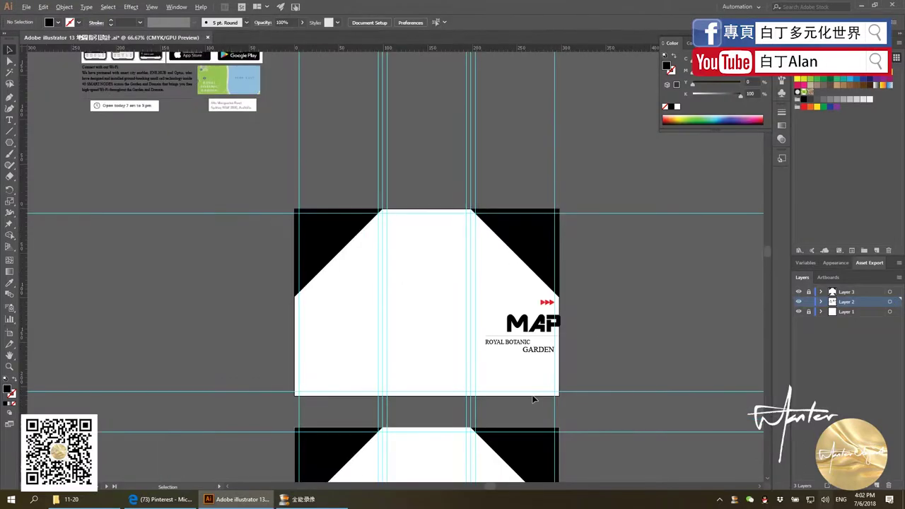
{"action": "scroll", "coordinate": [573, 307], "scroll_direction": "up", "scroll_amount": 1}
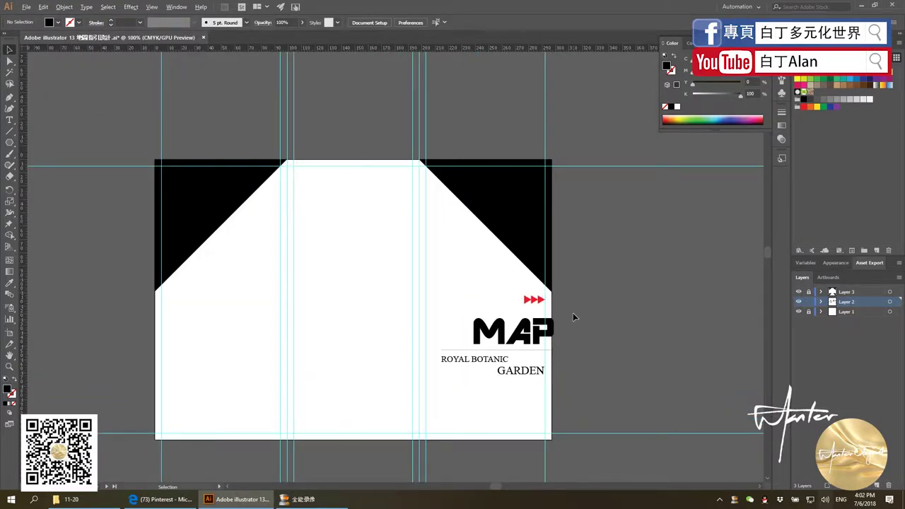
Zoom and pan the canvas to bring the app layout with the info boxes into view
{"action": "key", "text": "alt+Tab"}
{"action": "key", "text": "alt+Tab"}
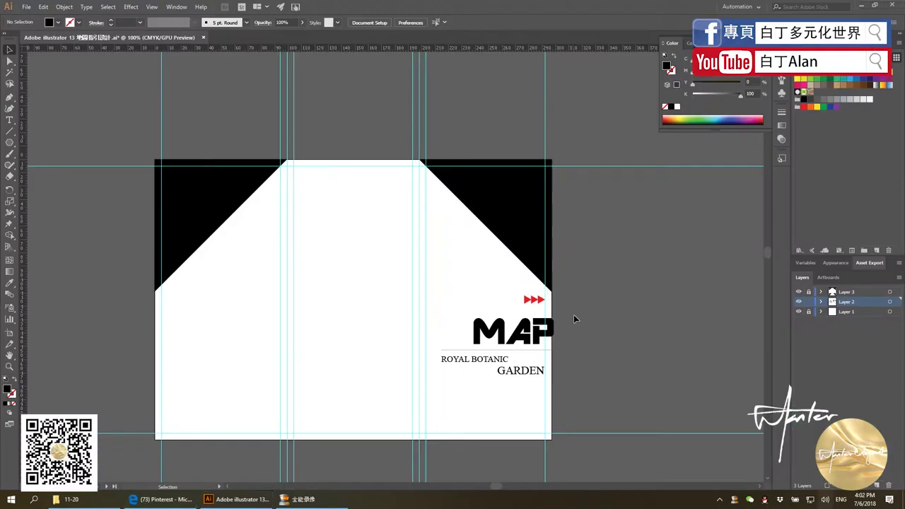
{"action": "key", "text": "alt+Tab"}
{"action": "key", "text": "alt+Tab"}
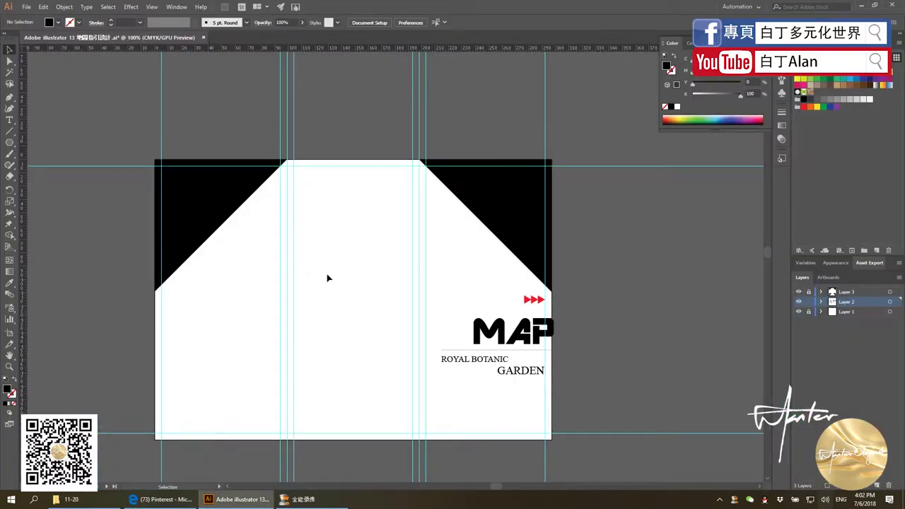
{"action": "scroll", "coordinate": [461, 305], "scroll_direction": "down", "scroll_amount": 2}
{"action": "scroll", "coordinate": [461, 305], "scroll_direction": "down", "scroll_amount": 2}
{"action": "scroll", "coordinate": [102, 207], "scroll_direction": "up", "scroll_amount": 1}
{"action": "left_click_drag", "start_coordinate": [247, 297], "coordinate": [436, 335]}
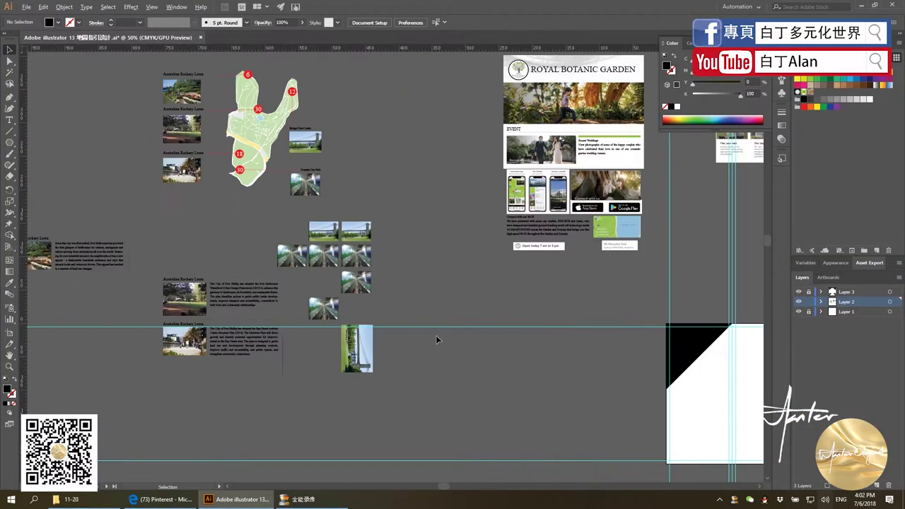
{"action": "scroll", "coordinate": [292, 170], "scroll_direction": "up", "scroll_amount": 3}
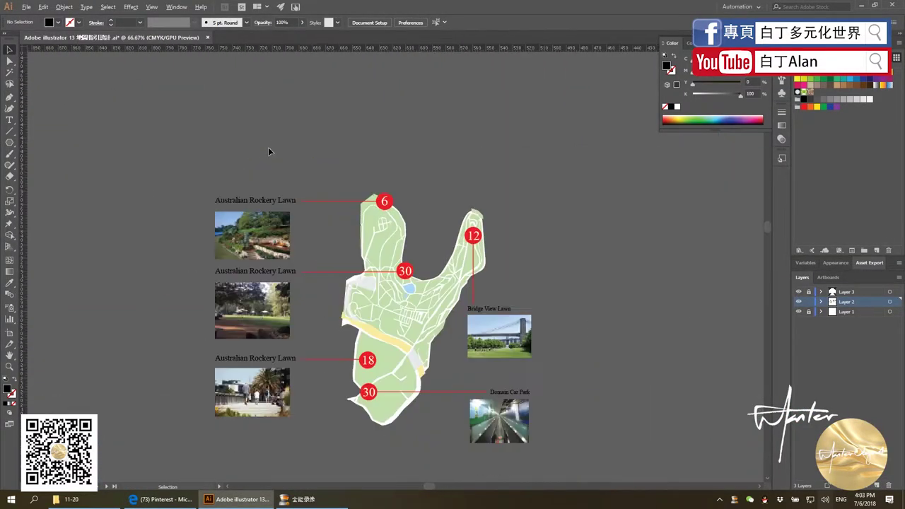
{"action": "scroll", "coordinate": [268, 147], "scroll_direction": "down", "scroll_amount": 2}
{"action": "scroll", "coordinate": [342, 372], "scroll_direction": "down", "scroll_amount": 1}
{"action": "scroll", "coordinate": [590, 418], "scroll_direction": "up", "scroll_amount": 2}
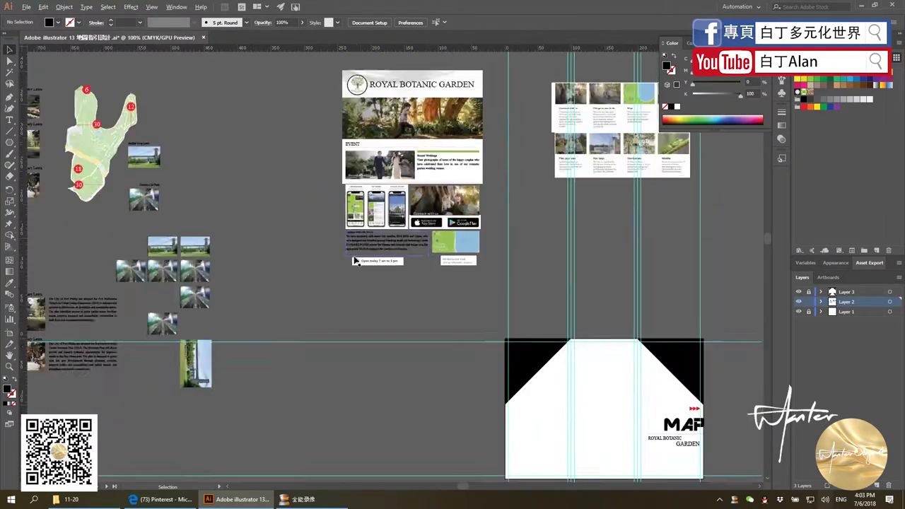
{"action": "scroll", "coordinate": [408, 307], "scroll_direction": "down", "scroll_amount": 3}
{"action": "scroll", "coordinate": [408, 308], "scroll_direction": "up", "scroll_amount": 1}
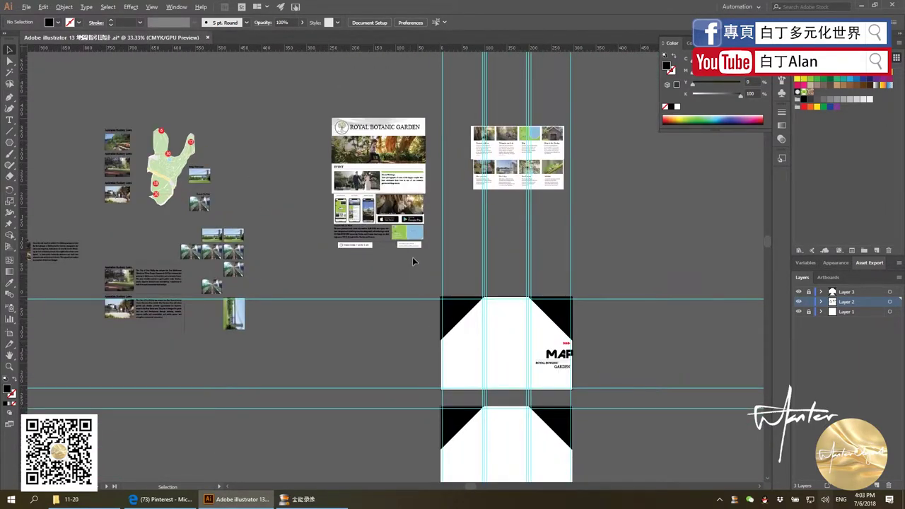
{"action": "scroll", "coordinate": [410, 258], "scroll_direction": "up", "scroll_amount": 3}
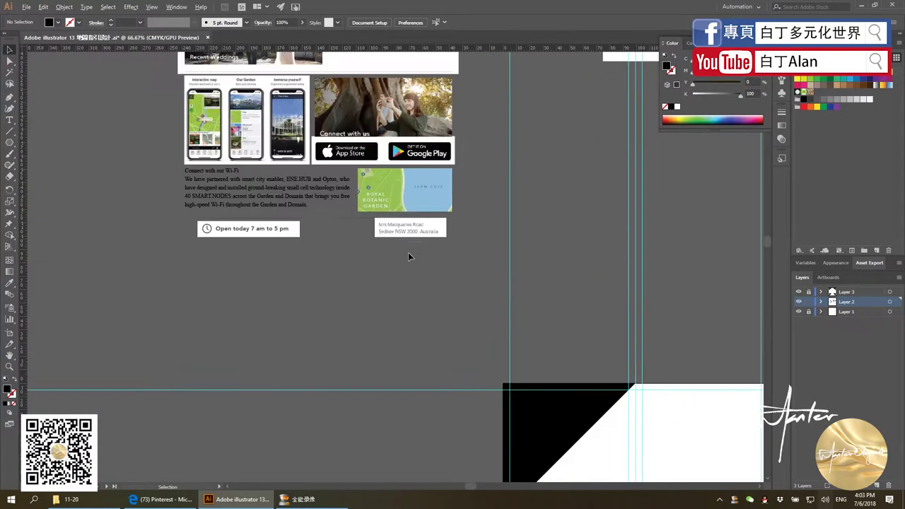
Select the Open today and address boxes with their divider line and drag them onto the cover artboard
{"action": "left_click", "coordinate": [227, 225]}
{"action": "scroll", "coordinate": [262, 222], "scroll_direction": "up", "scroll_amount": 1}
{"action": "scroll", "coordinate": [260, 221], "scroll_direction": "up", "scroll_amount": 3}
{"action": "scroll", "coordinate": [351, 236], "scroll_direction": "down", "scroll_amount": 2}
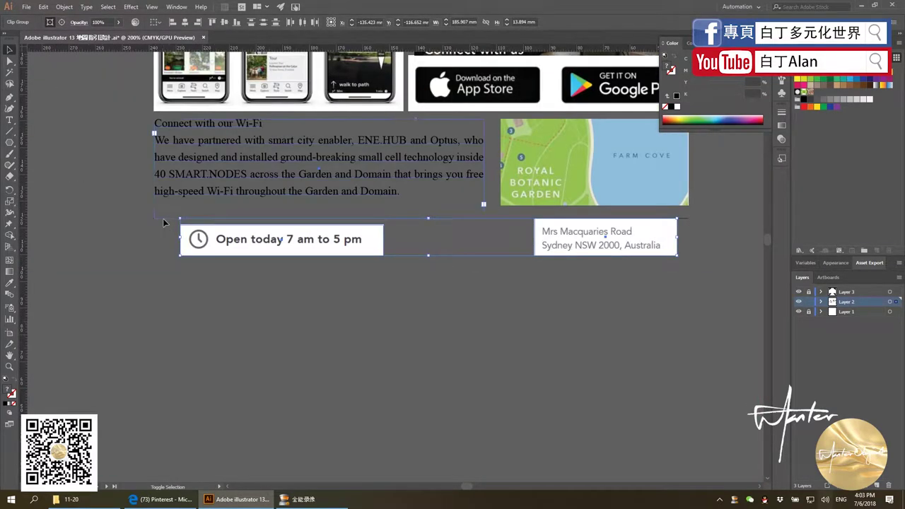
{"action": "mouse_move", "coordinate": [160, 223]}
{"action": "left_mouse_down"}
{"action": "mouse_move", "coordinate": [171, 189]}
{"action": "mouse_move", "coordinate": [151, 154]}
{"action": "left_mouse_up"}
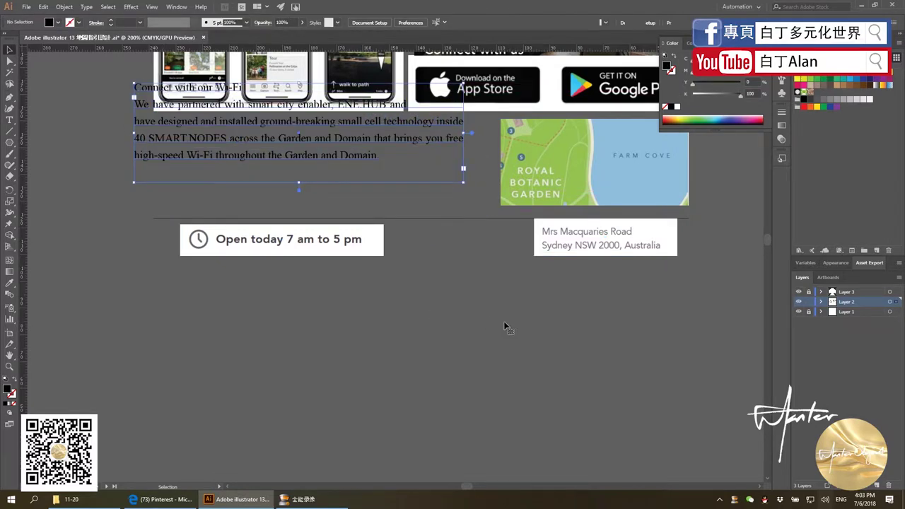
{"action": "left_click", "coordinate": [304, 237]}
{"action": "scroll", "coordinate": [283, 225], "scroll_direction": "down", "scroll_amount": 3}
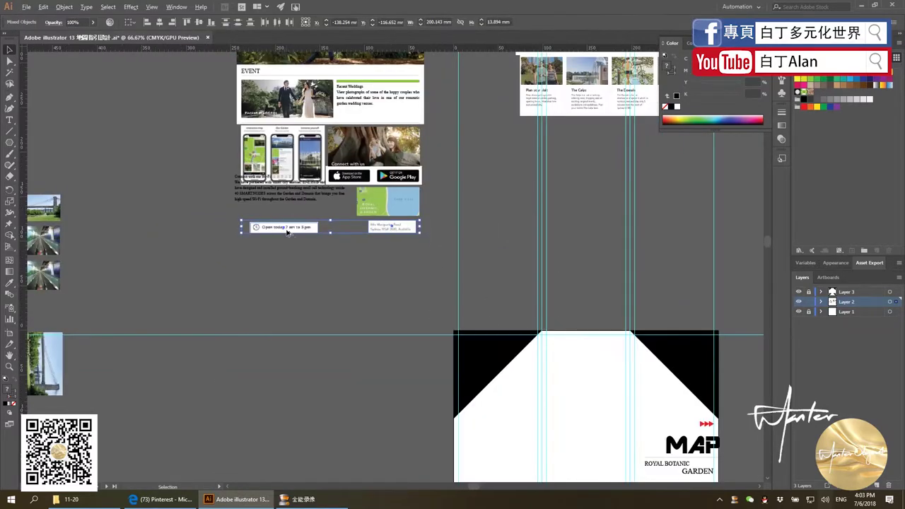
{"action": "mouse_move", "coordinate": [285, 225]}
{"action": "left_mouse_down"}
{"action": "mouse_move", "coordinate": [513, 470]}
{"action": "mouse_move", "coordinate": [512, 435]}
{"action": "left_mouse_up"}
Drop the info group at the cover's bottom and raise its divider line
{"action": "scroll", "coordinate": [495, 424], "scroll_direction": "down", "scroll_amount": 2}
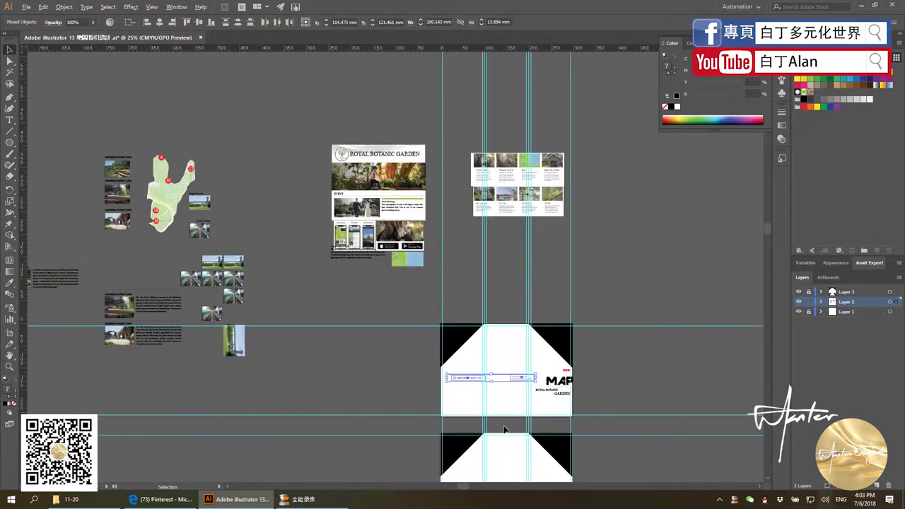
{"action": "scroll", "coordinate": [418, 304], "scroll_direction": "up", "scroll_amount": 4}
{"action": "left_click_drag", "start_coordinate": [404, 286], "coordinate": [383, 379]}
{"action": "left_click", "coordinate": [328, 326]}
{"action": "left_click", "coordinate": [440, 374]}
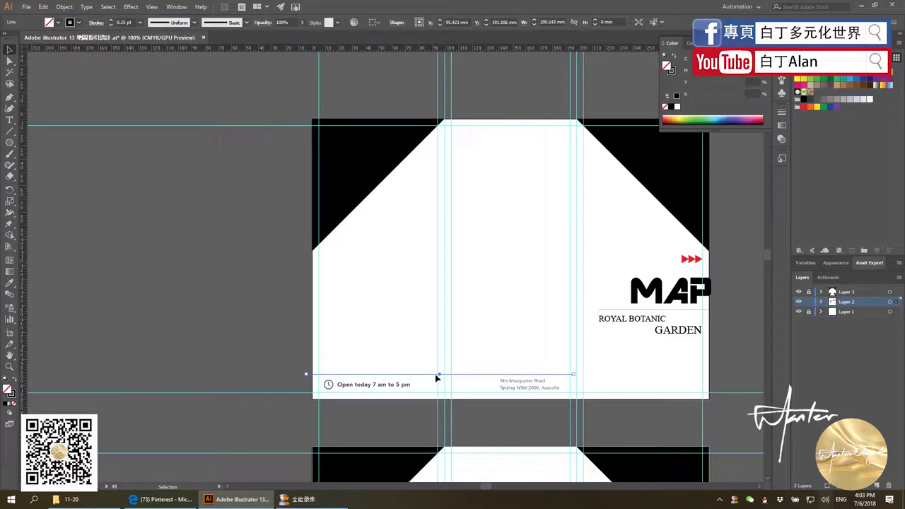
{"action": "left_click_drag", "start_coordinate": [414, 373], "coordinate": [453, 347]}
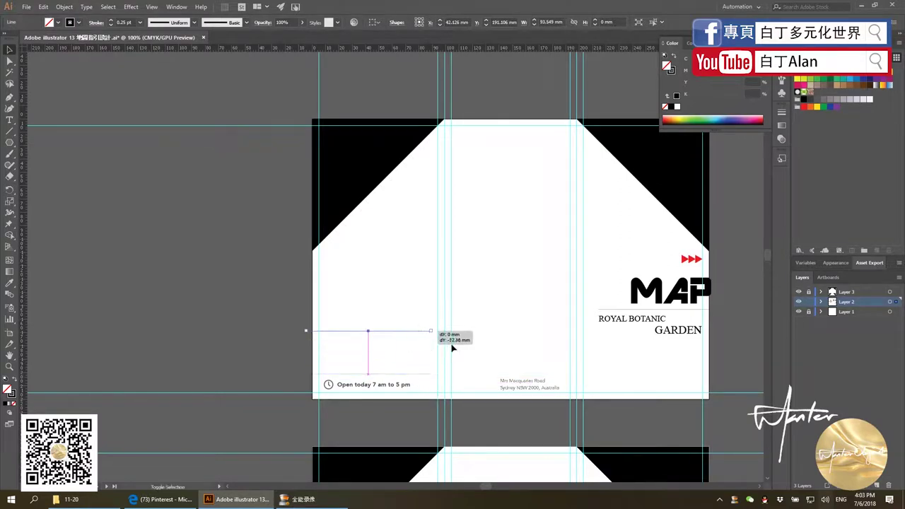
Stack the shrunken opening-hours line above the address and move both to the lower left
{"action": "left_click_drag", "start_coordinate": [520, 385], "coordinate": [392, 367]}
{"action": "scroll", "coordinate": [374, 383], "scroll_direction": "up", "scroll_amount": 3}
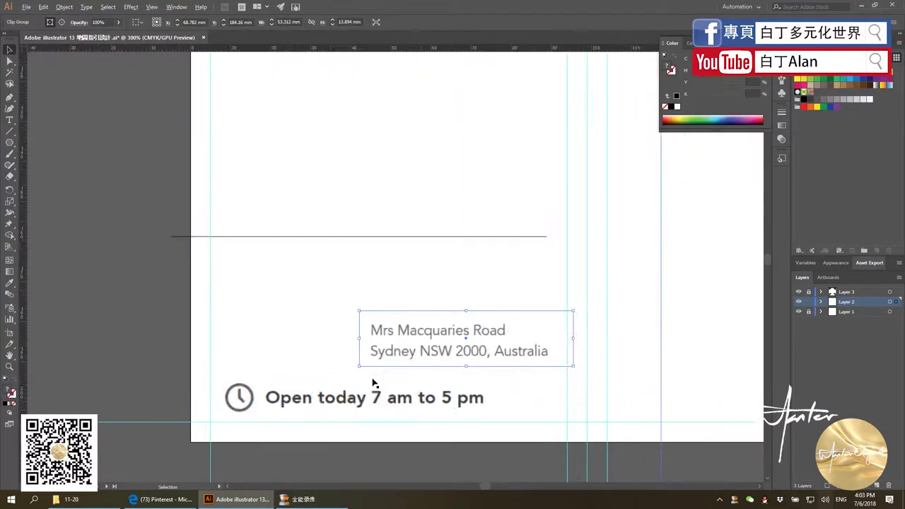
{"action": "scroll", "coordinate": [374, 383], "scroll_direction": "up", "scroll_amount": 1}
{"action": "left_click_drag", "start_coordinate": [566, 315], "coordinate": [565, 262]}
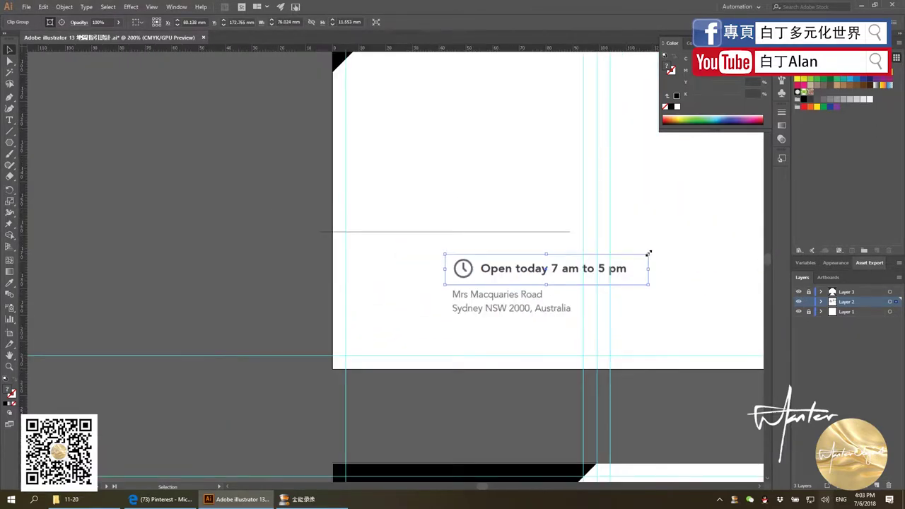
{"action": "left_click_drag", "start_coordinate": [649, 252], "coordinate": [570, 265]}
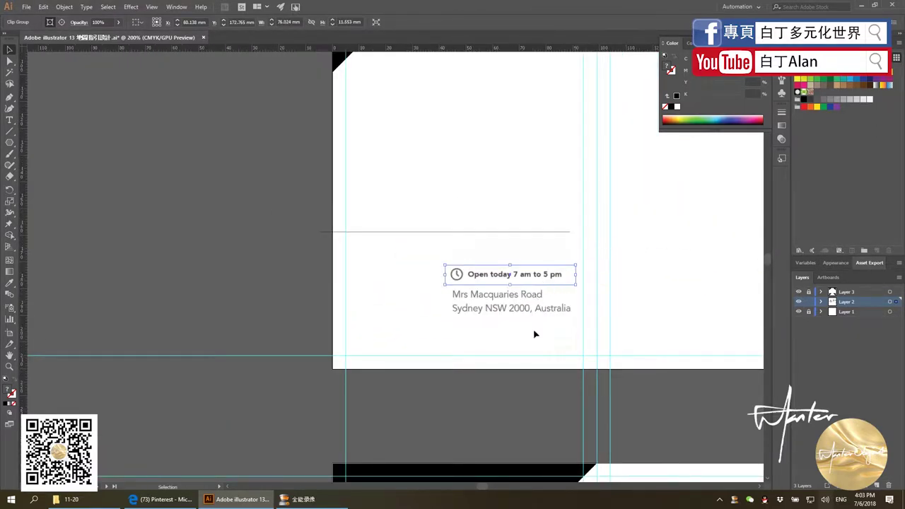
{"action": "left_click", "coordinate": [509, 304], "text": "shift"}
{"action": "left_click_drag", "start_coordinate": [486, 277], "coordinate": [390, 313]}
Enlarge the hours-and-address text group
{"action": "left_click", "coordinate": [405, 280]}
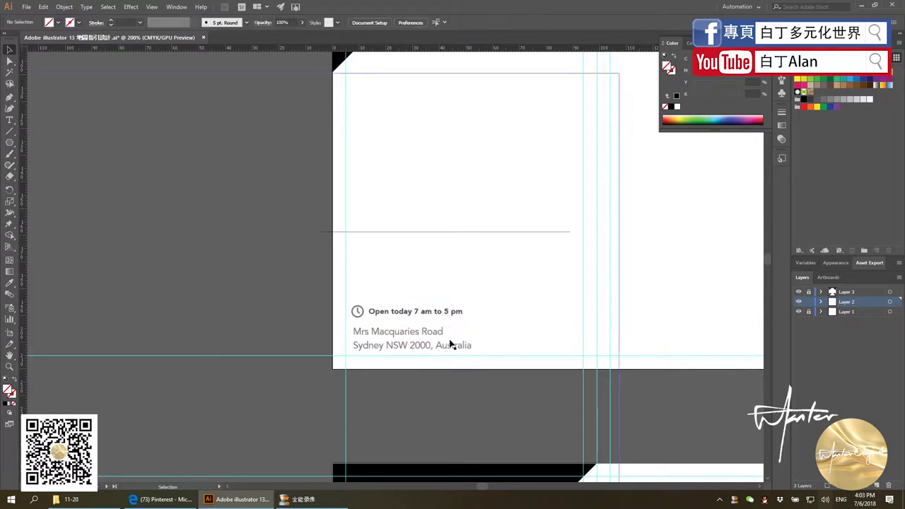
{"action": "left_click", "coordinate": [420, 311]}
{"action": "mouse_move", "coordinate": [488, 304]}
{"action": "left_mouse_down"}
{"action": "mouse_move", "coordinate": [622, 262]}
{"action": "mouse_move", "coordinate": [613, 267]}
{"action": "mouse_move", "coordinate": [626, 282]}
{"action": "left_mouse_up"}
{"action": "left_click", "coordinate": [626, 282]}
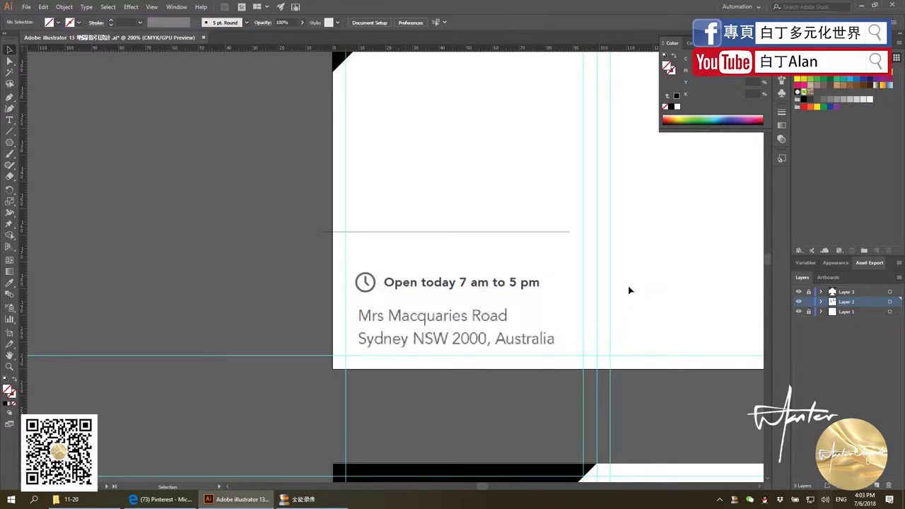
{"action": "scroll", "coordinate": [629, 290], "scroll_direction": "down", "scroll_amount": 1}
{"action": "scroll", "coordinate": [629, 307], "scroll_direction": "down", "scroll_amount": 1}
{"action": "scroll", "coordinate": [632, 315], "scroll_direction": "up", "scroll_amount": 1}
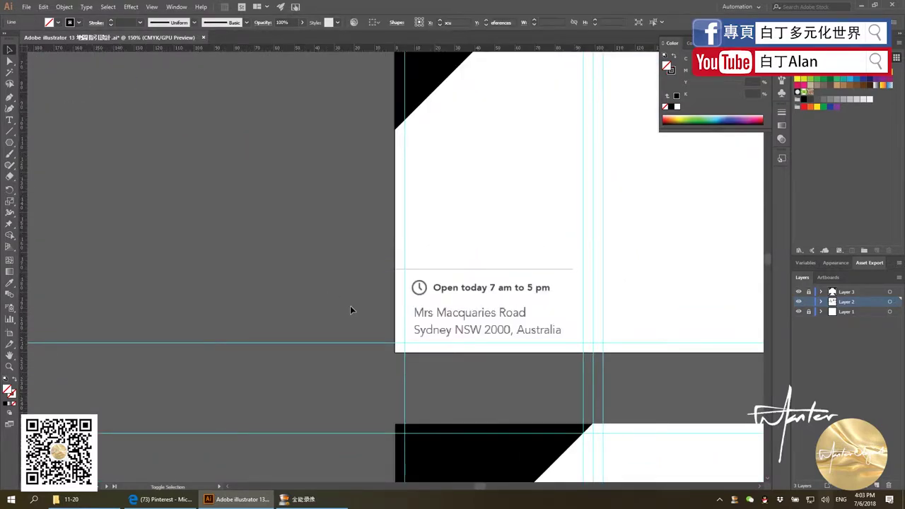
{"action": "scroll", "coordinate": [350, 307], "scroll_direction": "down", "scroll_amount": 1}
{"action": "scroll", "coordinate": [464, 312], "scroll_direction": "up", "scroll_amount": 3}
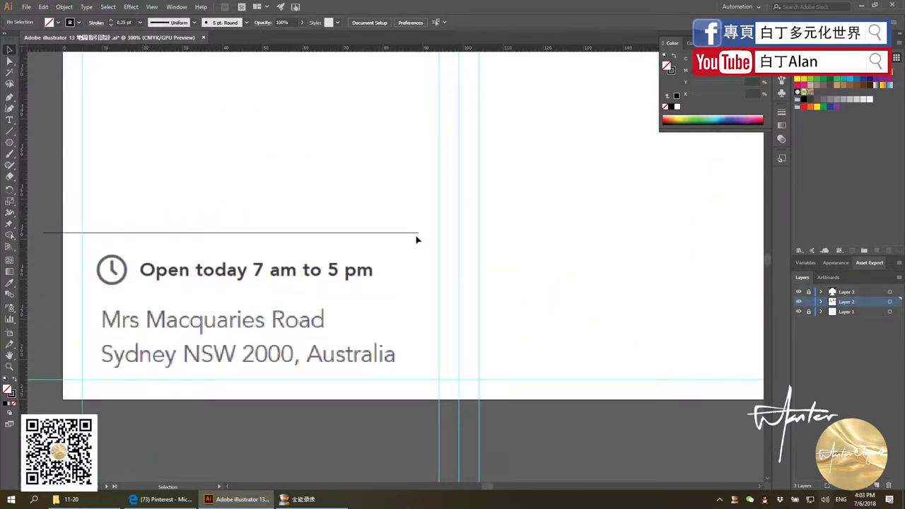
Nudge the text group right and shorten the divider line to the text width
{"action": "left_click_drag", "start_coordinate": [160, 268], "coordinate": [172, 273]}
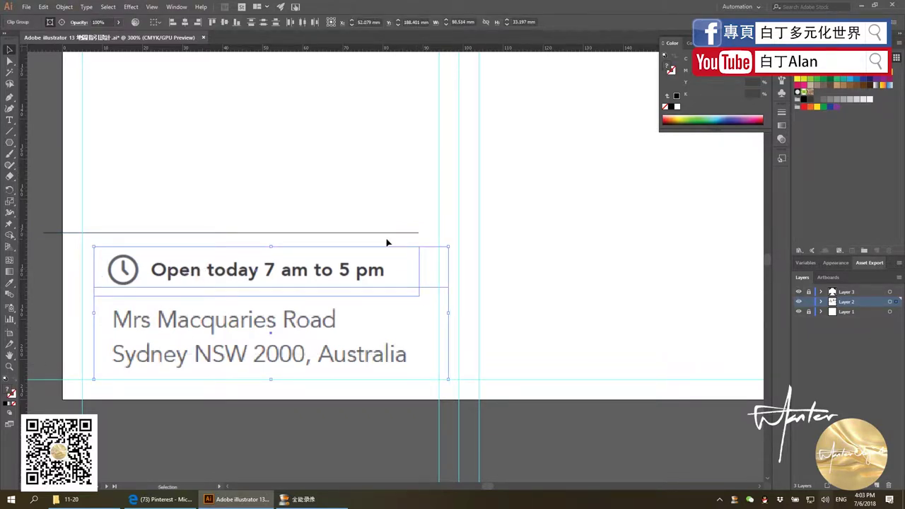
{"action": "left_click", "coordinate": [420, 241]}
{"action": "left_click_drag", "start_coordinate": [417, 237], "coordinate": [412, 237]}
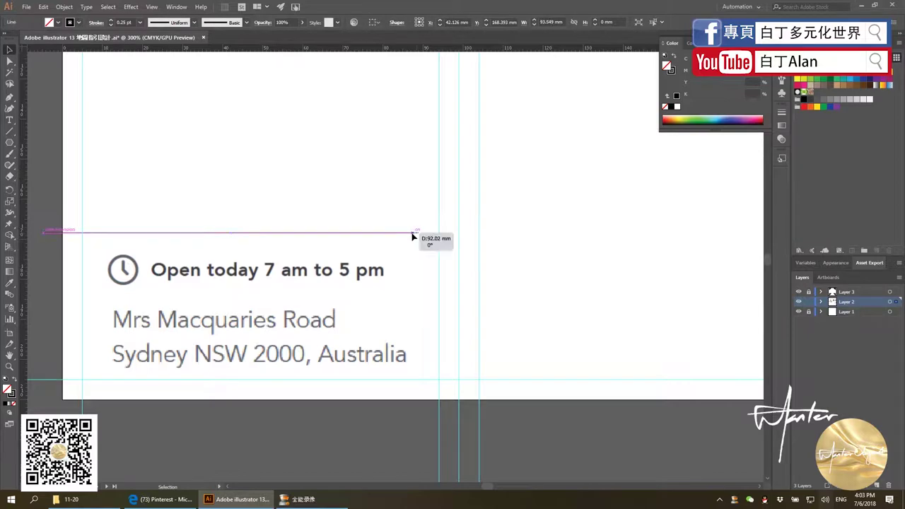
{"action": "scroll", "coordinate": [418, 210], "scroll_direction": "down", "scroll_amount": 3}
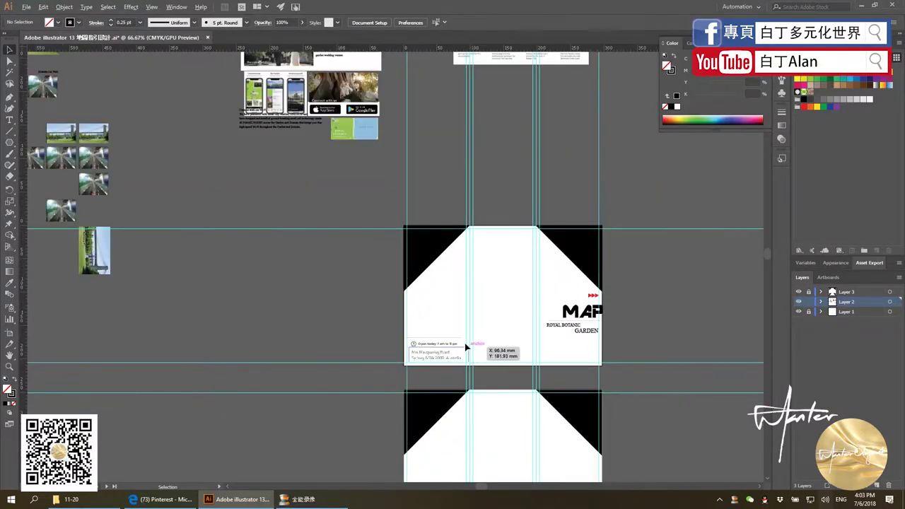
Close the Pinterest brochure reference tab in the browser
{"action": "scroll", "coordinate": [466, 346], "scroll_direction": "down", "scroll_amount": 2}
{"action": "scroll", "coordinate": [436, 269], "scroll_direction": "up", "scroll_amount": 3}
{"action": "scroll", "coordinate": [437, 262], "scroll_direction": "down", "scroll_amount": 2}
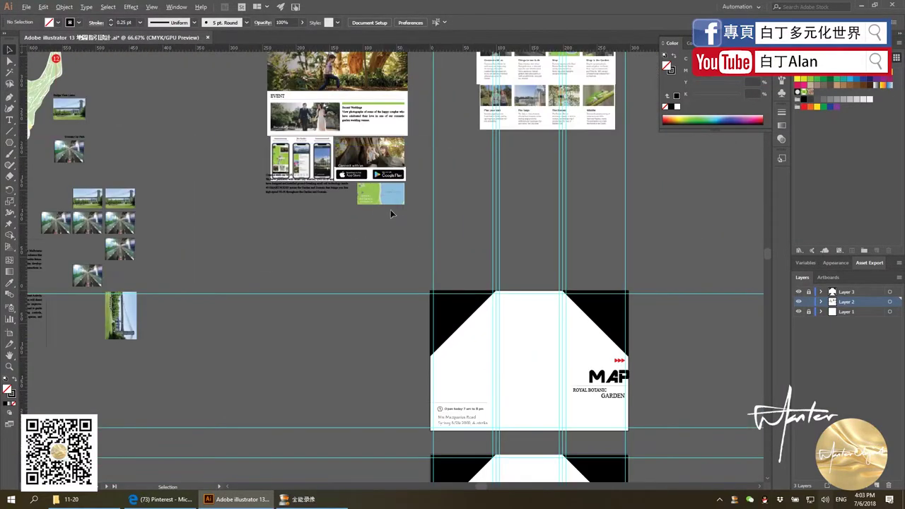
{"action": "scroll", "coordinate": [390, 209], "scroll_direction": "up", "scroll_amount": 3}
{"action": "scroll", "coordinate": [368, 206], "scroll_direction": "down", "scroll_amount": 2}
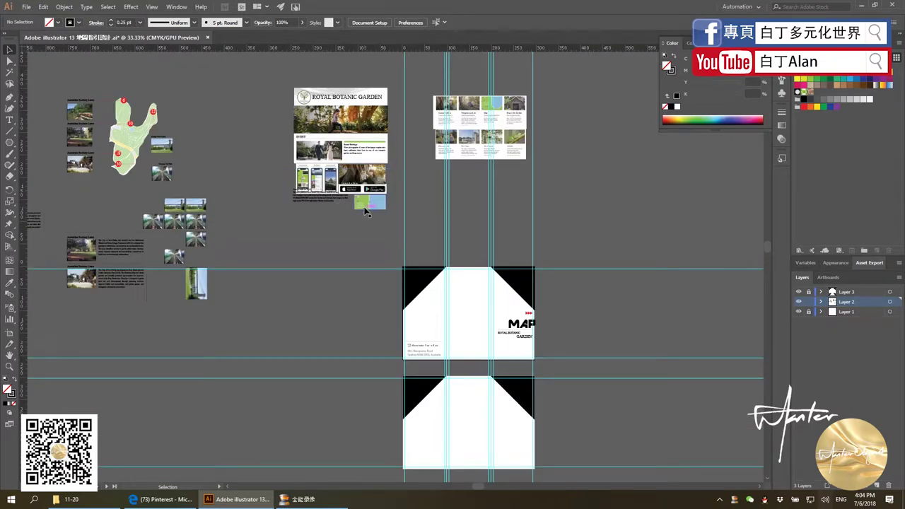
{"action": "key", "text": "alt+Tab"}
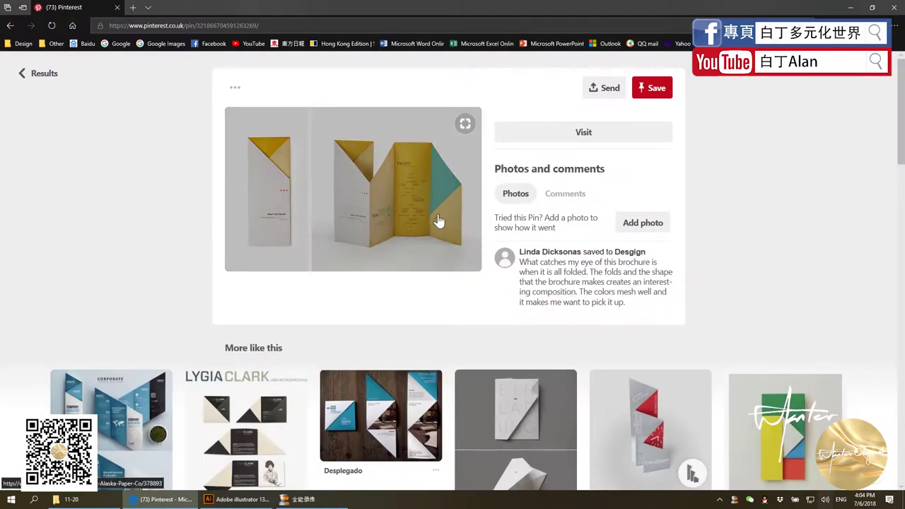
{"action": "left_click", "coordinate": [118, 7]}
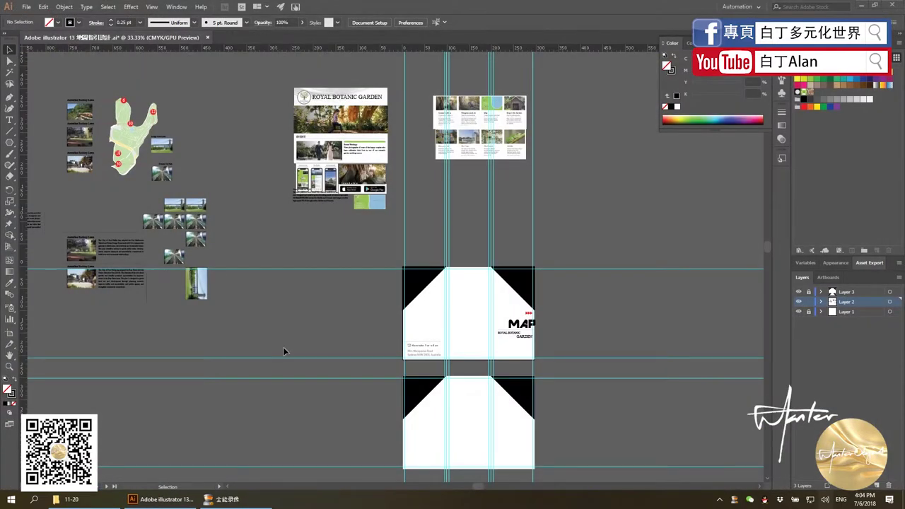
Zoom the Illustrator canvas in on the MAP title
{"action": "scroll", "coordinate": [341, 257], "scroll_direction": "down", "scroll_amount": 1}
{"action": "scroll", "coordinate": [249, 221], "scroll_direction": "up", "scroll_amount": 1}
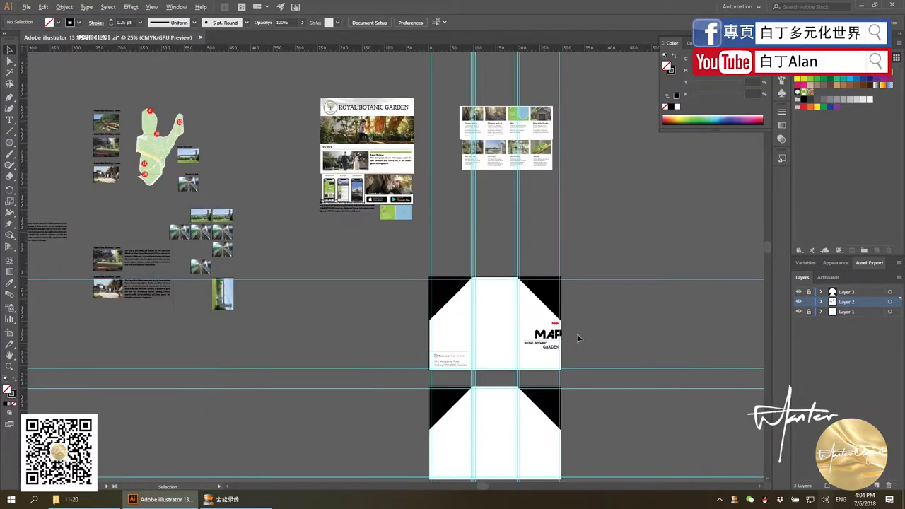
{"action": "scroll", "coordinate": [566, 334], "scroll_direction": "up", "scroll_amount": 1}
{"action": "scroll", "coordinate": [559, 333], "scroll_direction": "up", "scroll_amount": 1}
{"action": "scroll", "coordinate": [524, 311], "scroll_direction": "up", "scroll_amount": 1}
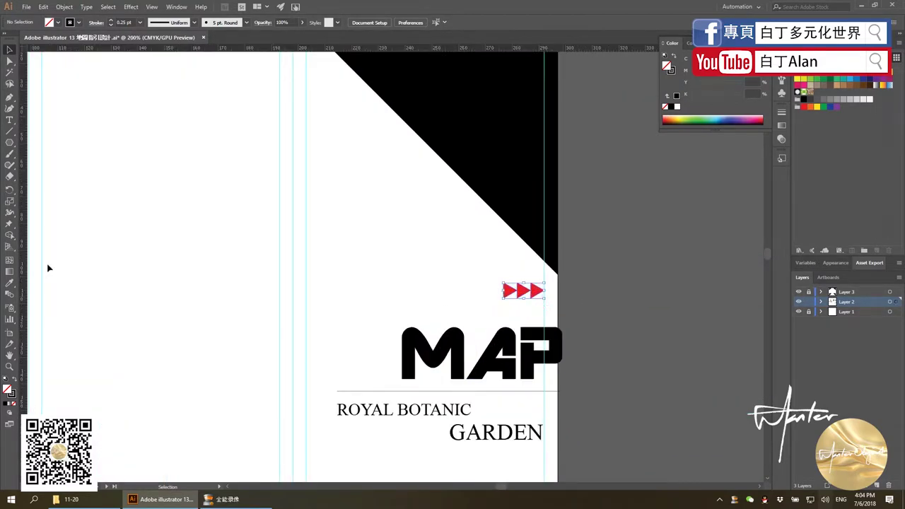
Give the three triangles above MAP a red stroke and no fill
{"action": "left_click", "coordinate": [8, 391]}
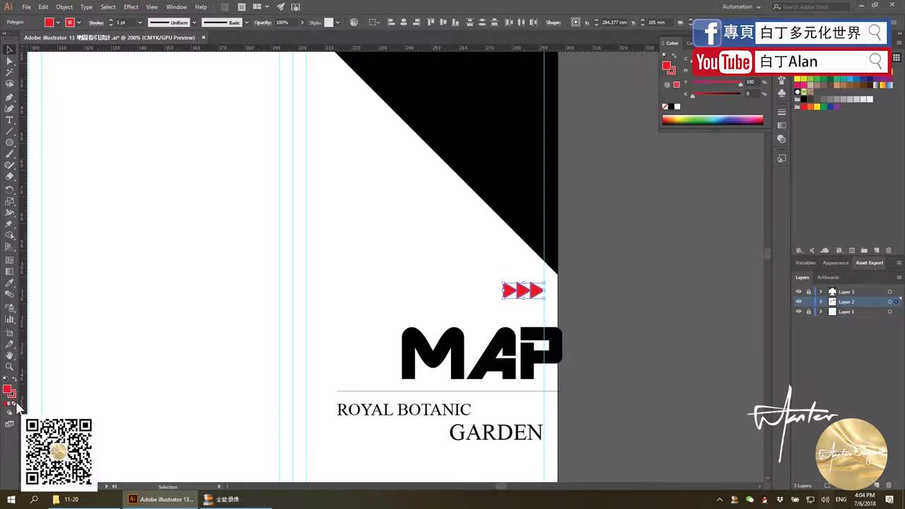
{"action": "left_click", "coordinate": [14, 405]}
{"action": "left_click", "coordinate": [148, 401]}
{"action": "scroll", "coordinate": [148, 400], "scroll_direction": "down", "scroll_amount": 2}
{"action": "scroll", "coordinate": [353, 311], "scroll_direction": "down", "scroll_amount": 1}
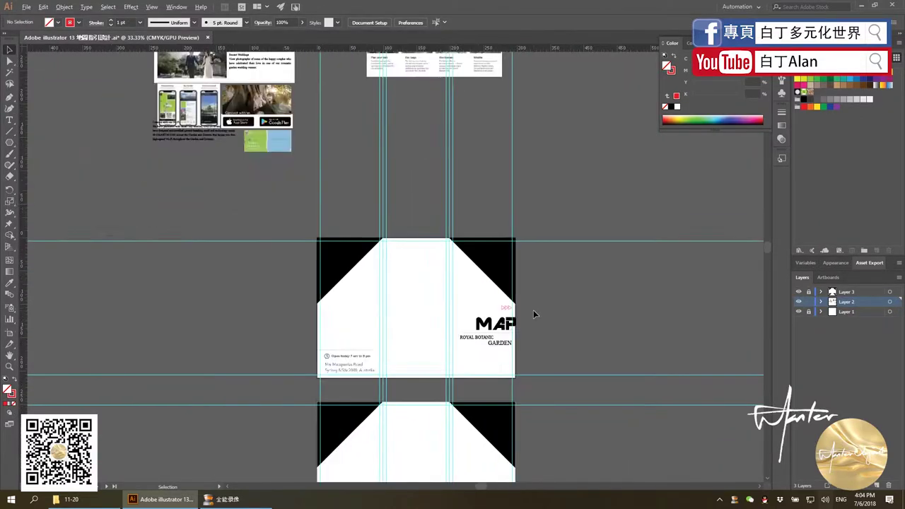
{"action": "scroll", "coordinate": [531, 313], "scroll_direction": "up", "scroll_amount": 3}
Scale the three outlined triangles down toward the upper right
{"action": "left_click_drag", "start_coordinate": [324, 263], "coordinate": [425, 304]}
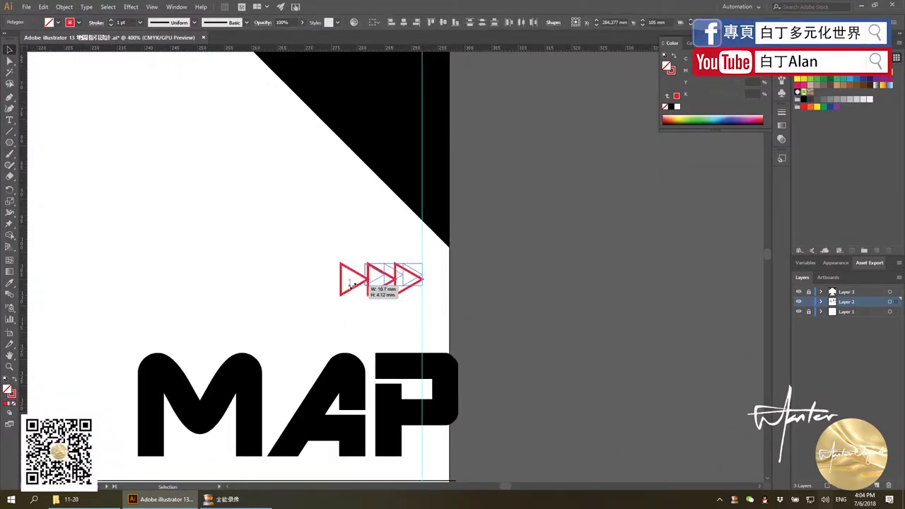
{"action": "left_click_drag", "start_coordinate": [339, 296], "coordinate": [365, 286]}
{"action": "left_click", "coordinate": [460, 308]}
{"action": "key", "text": "ctrl+1"}
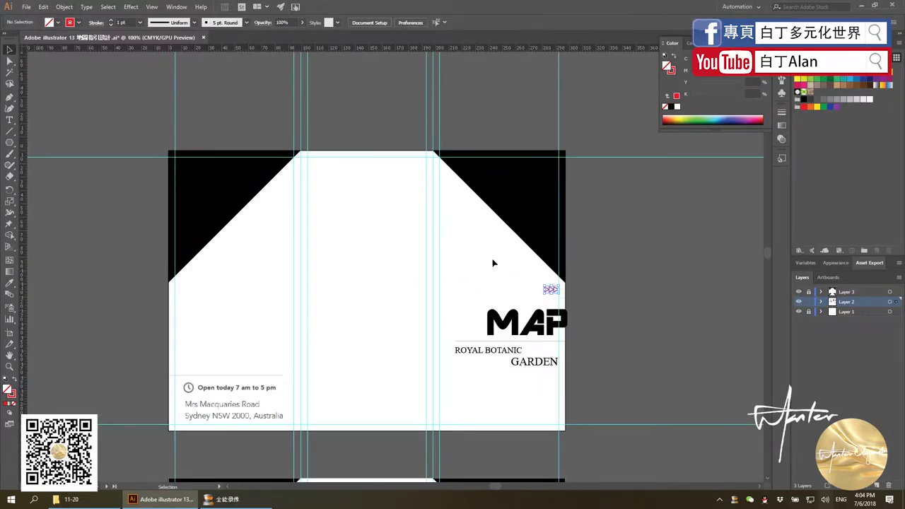
{"action": "left_click", "coordinate": [494, 263]}
{"action": "left_click", "coordinate": [133, 114]}
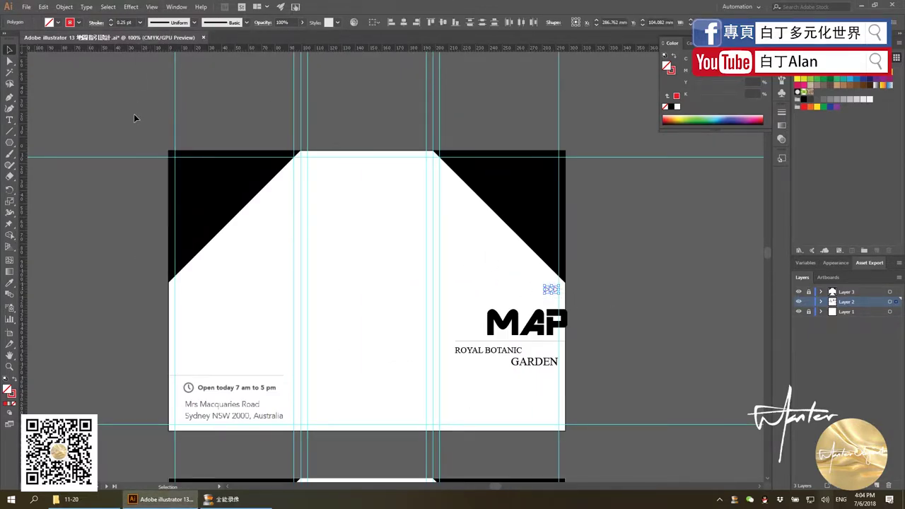
{"action": "scroll", "coordinate": [591, 253], "scroll_direction": "down", "scroll_amount": 2}
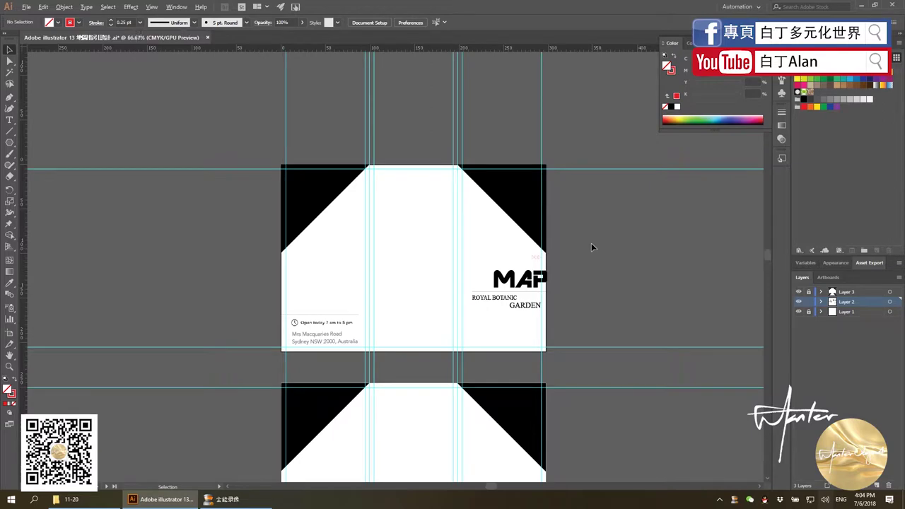
{"action": "scroll", "coordinate": [592, 248], "scroll_direction": "up", "scroll_amount": 3}
Move both four-card image strips below the artboard
{"action": "scroll", "coordinate": [579, 253], "scroll_direction": "down", "scroll_amount": 3}
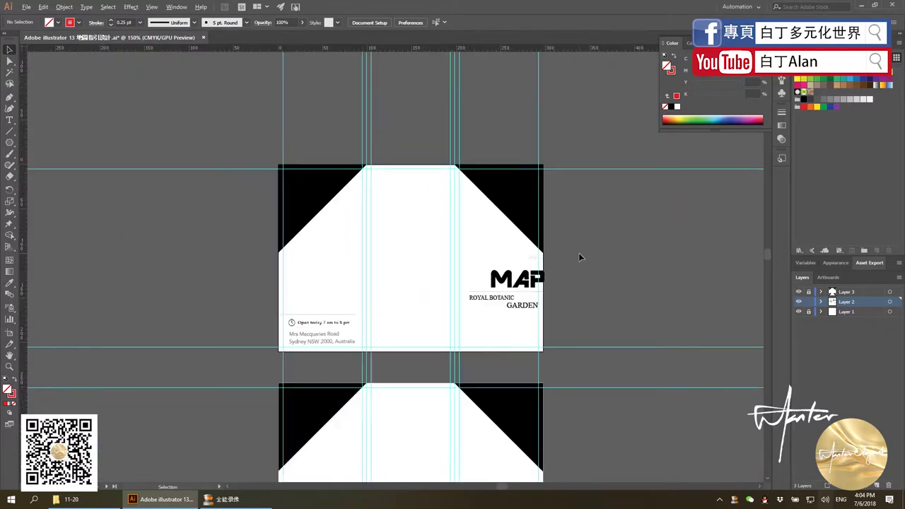
{"action": "scroll", "coordinate": [579, 252], "scroll_direction": "down", "scroll_amount": 1}
{"action": "scroll", "coordinate": [402, 215], "scroll_direction": "down", "scroll_amount": 1}
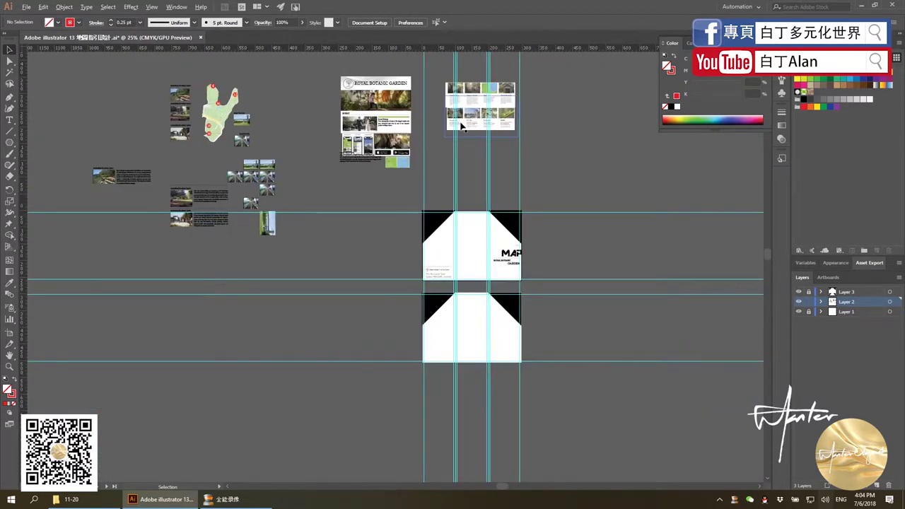
{"action": "left_click_drag", "start_coordinate": [448, 87], "coordinate": [428, 327]}
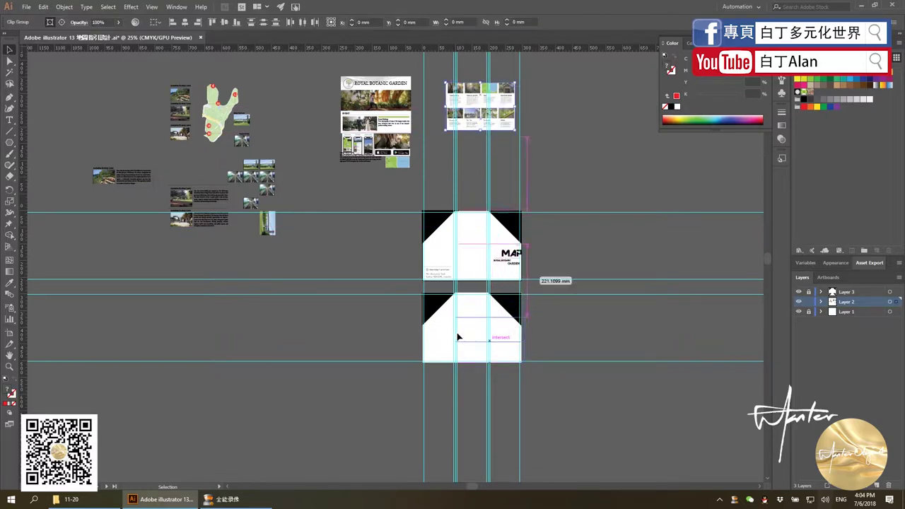
{"action": "scroll", "coordinate": [447, 382], "scroll_direction": "up", "scroll_amount": 2}
{"action": "scroll", "coordinate": [461, 356], "scroll_direction": "up", "scroll_amount": 1}
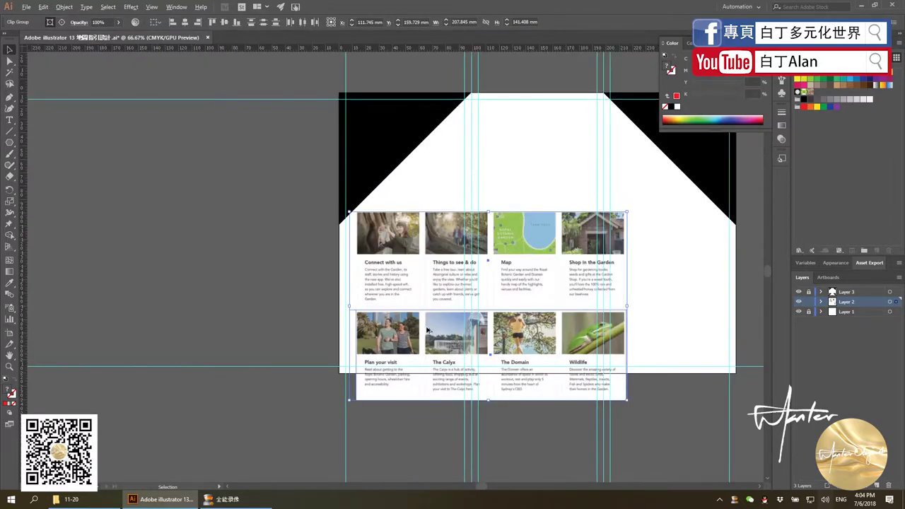
{"action": "left_click_drag", "start_coordinate": [517, 270], "coordinate": [657, 337]}
{"action": "scroll", "coordinate": [461, 240], "scroll_direction": "down", "scroll_amount": 3}
{"action": "scroll", "coordinate": [461, 240], "scroll_direction": "up", "scroll_amount": 3}
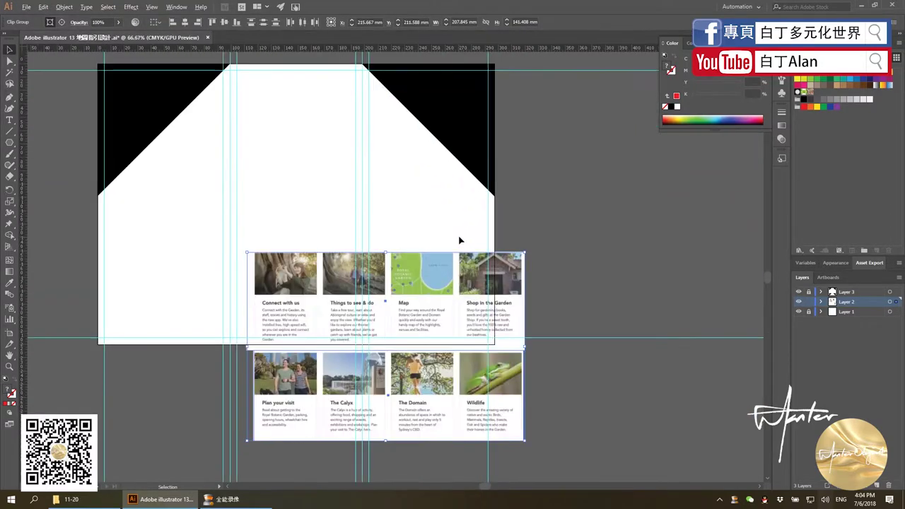
{"action": "left_click", "coordinate": [568, 386]}
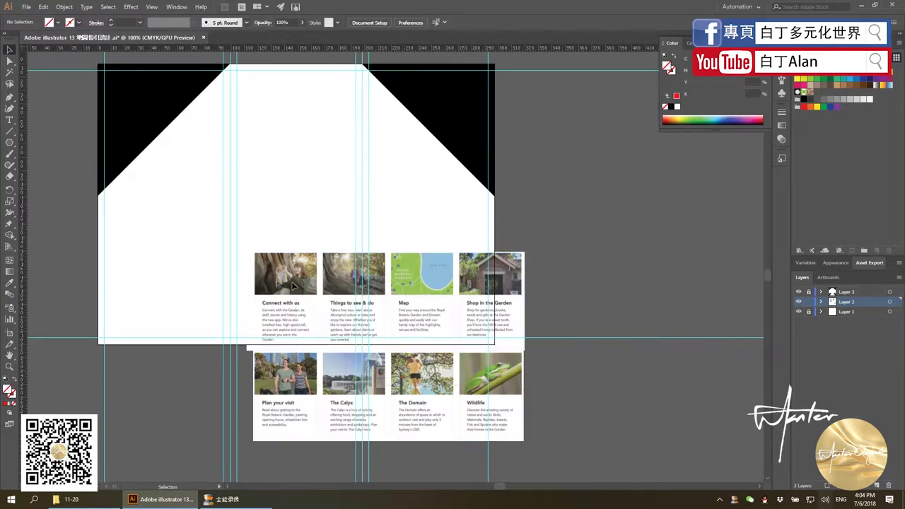
{"action": "left_click_drag", "start_coordinate": [293, 286], "coordinate": [283, 104]}
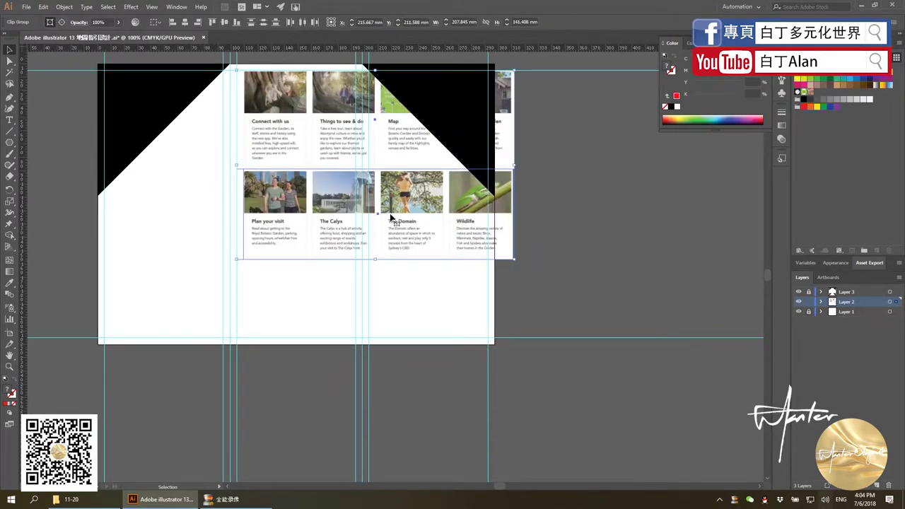
{"action": "left_click_drag", "start_coordinate": [410, 212], "coordinate": [356, 267]}
{"action": "scroll", "coordinate": [356, 267], "scroll_direction": "down", "scroll_amount": 1}
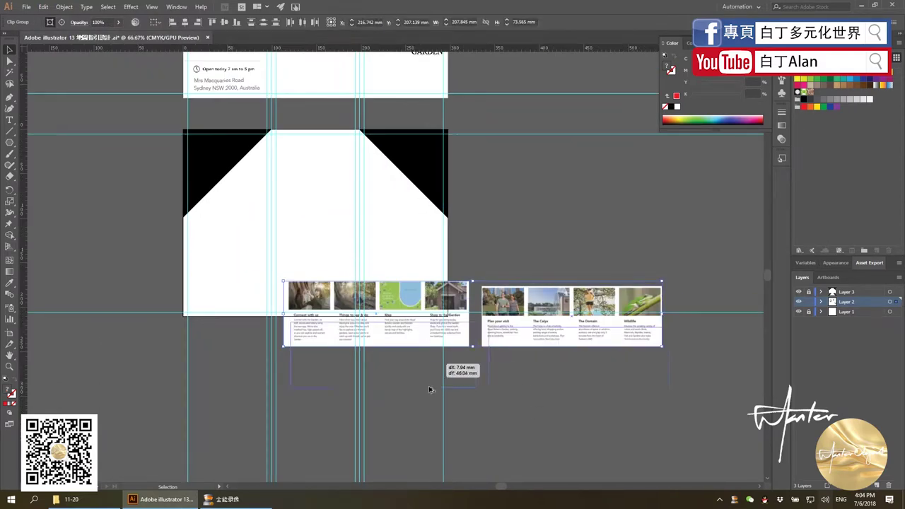
{"action": "left_click_drag", "start_coordinate": [428, 329], "coordinate": [424, 452]}
{"action": "left_click", "coordinate": [319, 356]}
Draw a red-filled rectangle covering the Map and Shop cards
{"action": "left_click", "coordinate": [10, 142]}
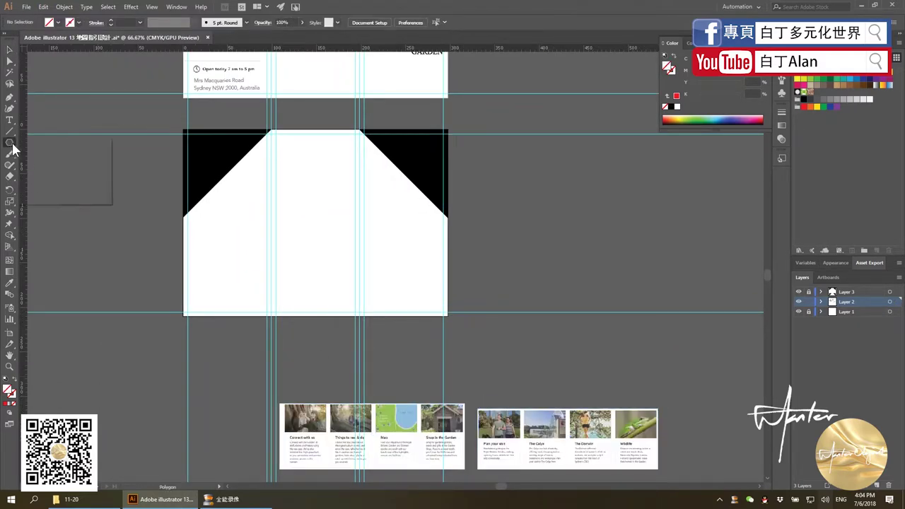
{"action": "scroll", "coordinate": [126, 154], "scroll_direction": "down", "scroll_amount": 2}
{"action": "scroll", "coordinate": [226, 295], "scroll_direction": "up", "scroll_amount": 3}
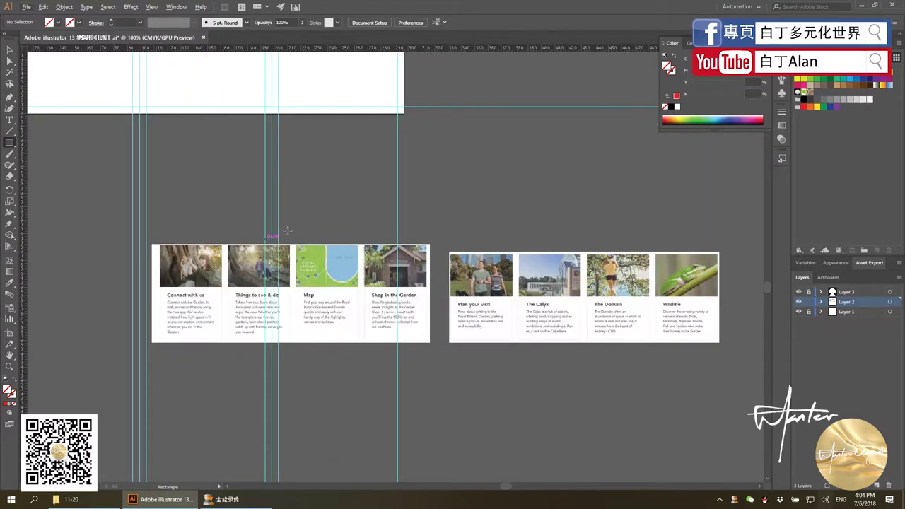
{"action": "left_click_drag", "start_coordinate": [293, 226], "coordinate": [436, 375]}
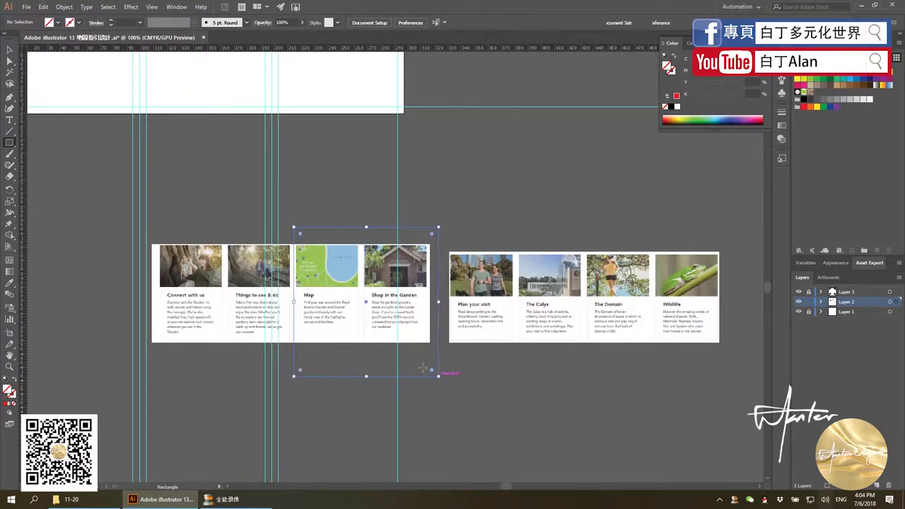
{"action": "scroll", "coordinate": [435, 375], "scroll_direction": "down", "scroll_amount": 4}
{"action": "scroll", "coordinate": [423, 367], "scroll_direction": "up", "scroll_amount": 3}
{"action": "left_click", "coordinate": [10, 49]}
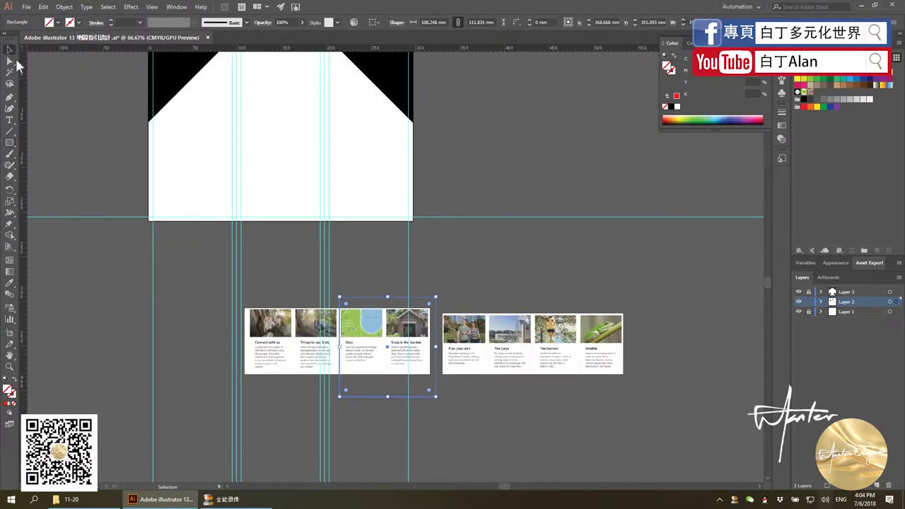
{"action": "left_click", "coordinate": [6, 405]}
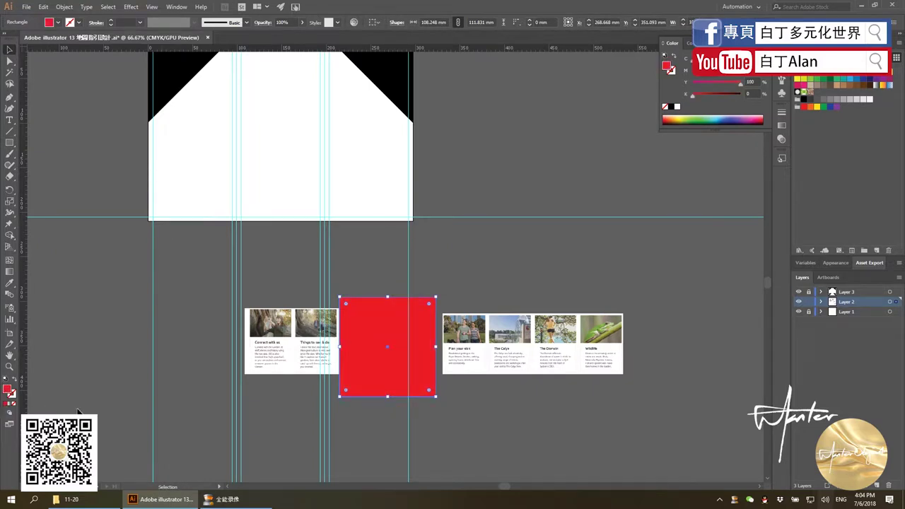
Duplicate both card strips upward and place rectangle copies over each card pair
{"action": "left_click", "coordinate": [235, 331]}
{"action": "left_click", "coordinate": [283, 338]}
{"action": "left_click", "coordinate": [484, 342], "text": "shift"}
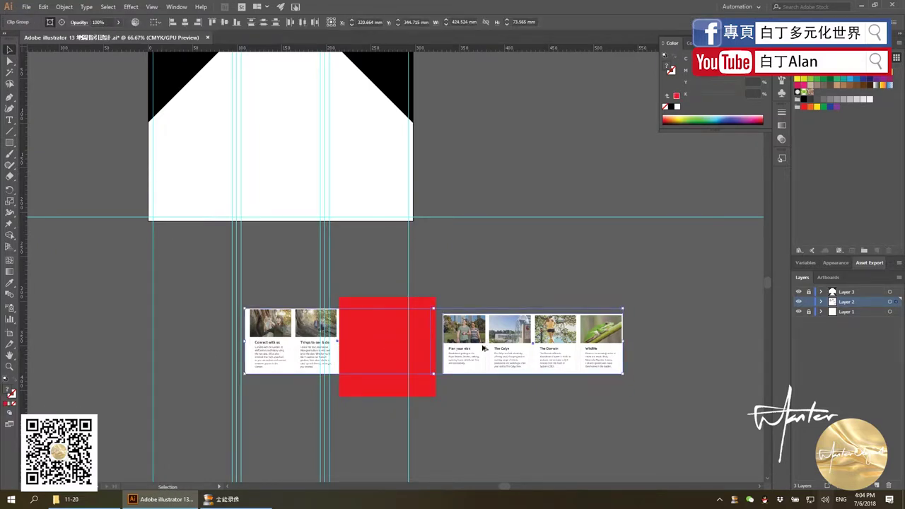
{"action": "left_click_drag", "start_coordinate": [483, 341], "coordinate": [486, 224]}
{"action": "left_click", "coordinate": [394, 359]}
{"action": "left_click_drag", "start_coordinate": [394, 362], "coordinate": [298, 246]}
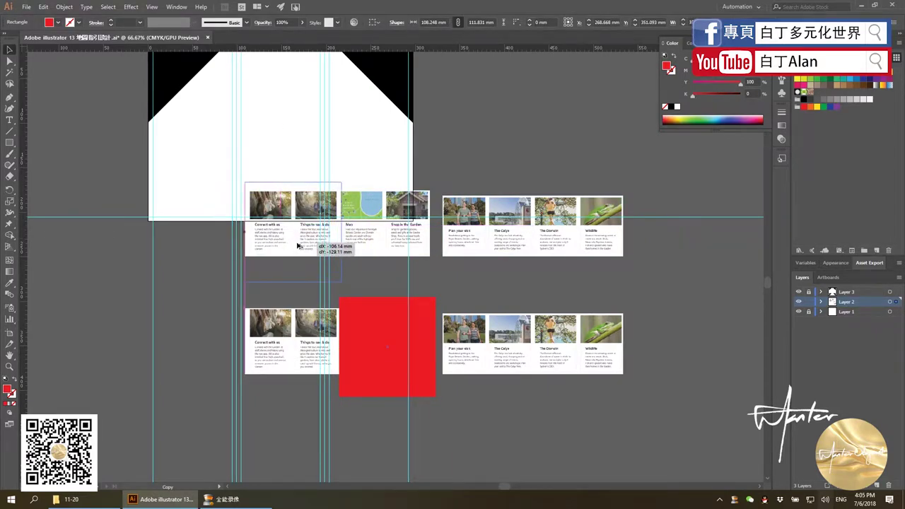
{"action": "mouse_move", "coordinate": [297, 246]}
{"action": "left_mouse_down"}
{"action": "mouse_move", "coordinate": [626, 244]}
{"action": "mouse_move", "coordinate": [577, 244]}
{"action": "left_mouse_up"}
{"action": "scroll", "coordinate": [297, 244], "scroll_direction": "up", "scroll_amount": 1}
{"action": "scroll", "coordinate": [479, 218], "scroll_direction": "down", "scroll_amount": 1}
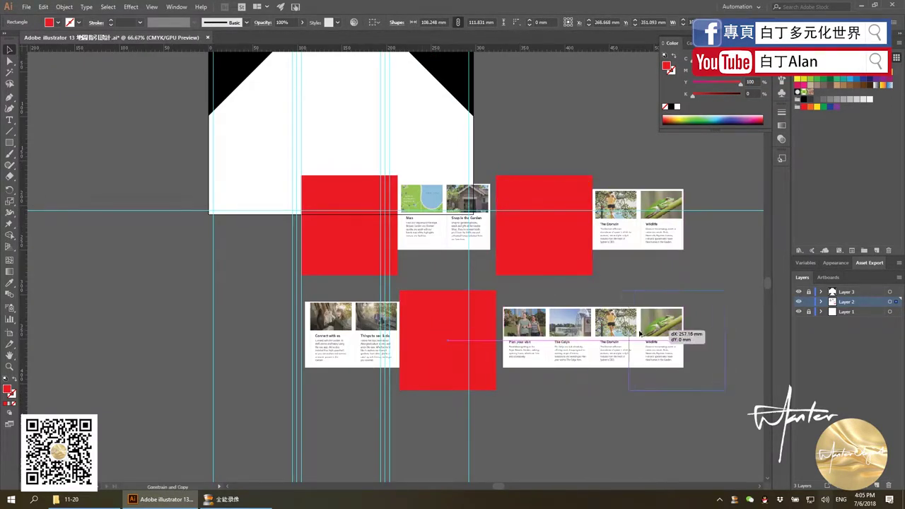
{"action": "left_click_drag", "start_coordinate": [566, 332], "coordinate": [623, 382]}
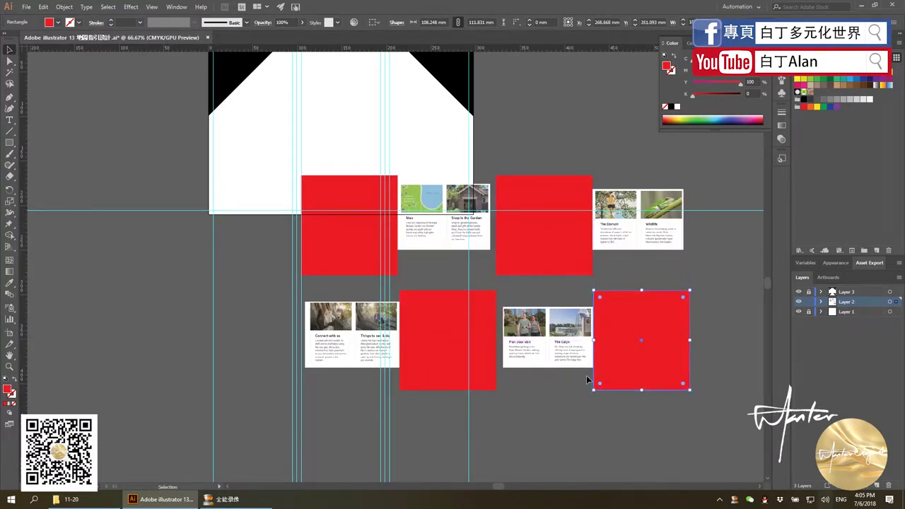
Clip the Domain/Wildlife and Plan your visit/The Calyx cards to their rectangles
{"action": "left_click", "coordinate": [569, 361], "text": "shift"}
{"action": "right_click", "coordinate": [563, 346]}
{"action": "left_click", "coordinate": [587, 411]}
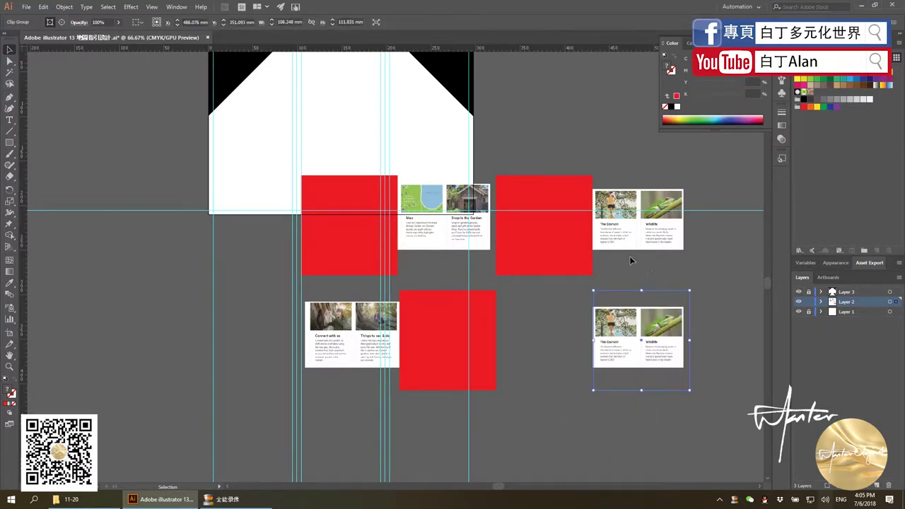
{"action": "left_click_drag", "start_coordinate": [631, 261], "coordinate": [548, 225]}
{"action": "right_click", "coordinate": [546, 224]}
{"action": "left_click", "coordinate": [566, 290]}
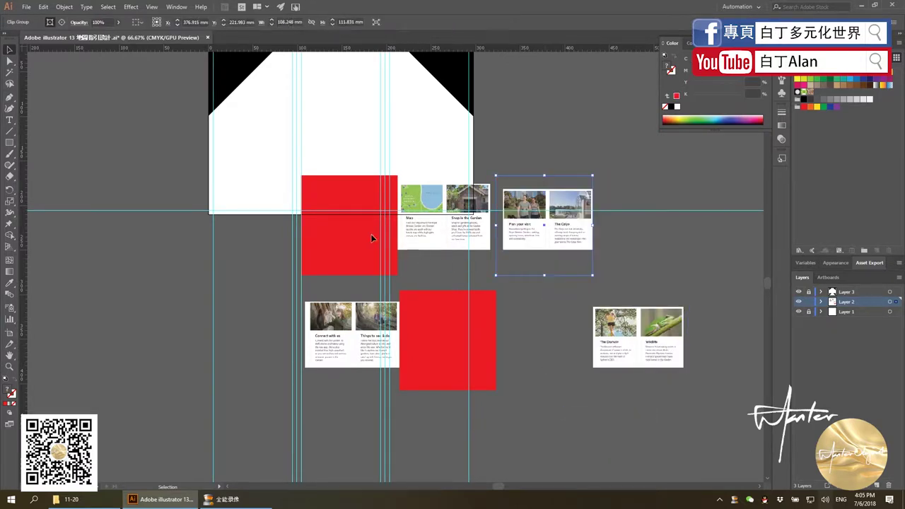
Clip the Connect with us and Map/Shop in the Garden cards to their rectangles
{"action": "right_click", "coordinate": [305, 227]}
{"action": "left_click", "coordinate": [344, 295]}
{"action": "left_click_drag", "start_coordinate": [416, 421], "coordinate": [359, 346]}
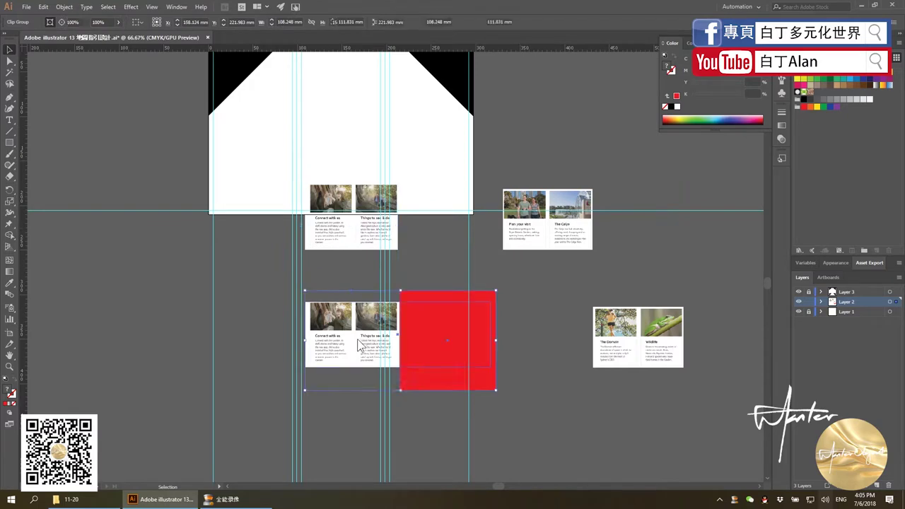
{"action": "right_click", "coordinate": [359, 344]}
{"action": "left_click", "coordinate": [396, 406]}
{"action": "left_click", "coordinate": [453, 269]}
Move the Connect with us card group to the top of the left panel
{"action": "scroll", "coordinate": [455, 272], "scroll_direction": "down", "scroll_amount": 1}
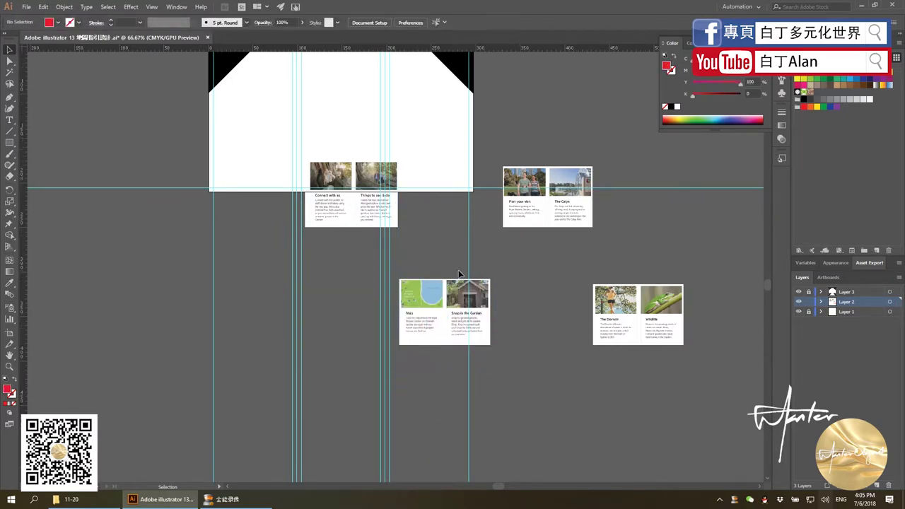
{"action": "scroll", "coordinate": [417, 208], "scroll_direction": "down", "scroll_amount": 3}
{"action": "scroll", "coordinate": [363, 115], "scroll_direction": "up", "scroll_amount": 3}
{"action": "scroll", "coordinate": [338, 193], "scroll_direction": "up", "scroll_amount": 3}
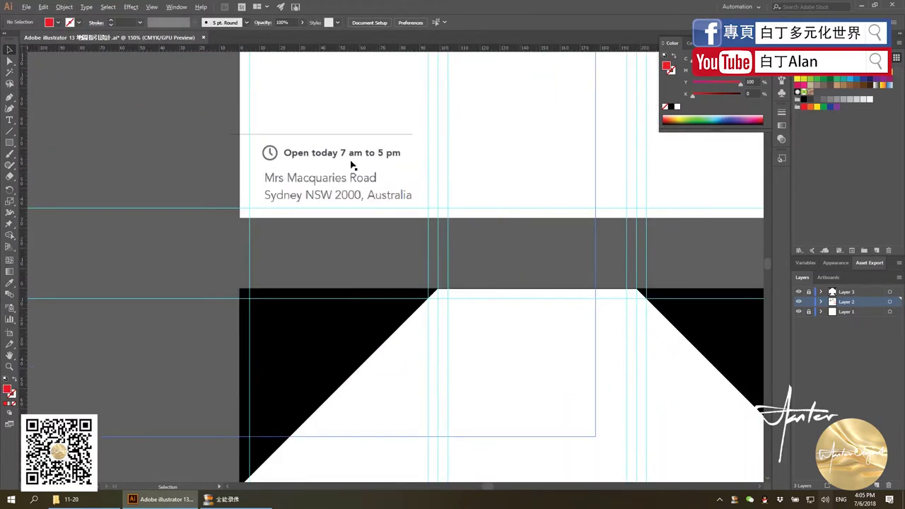
{"action": "scroll", "coordinate": [351, 164], "scroll_direction": "down", "scroll_amount": 6}
{"action": "scroll", "coordinate": [397, 181], "scroll_direction": "up", "scroll_amount": 2}
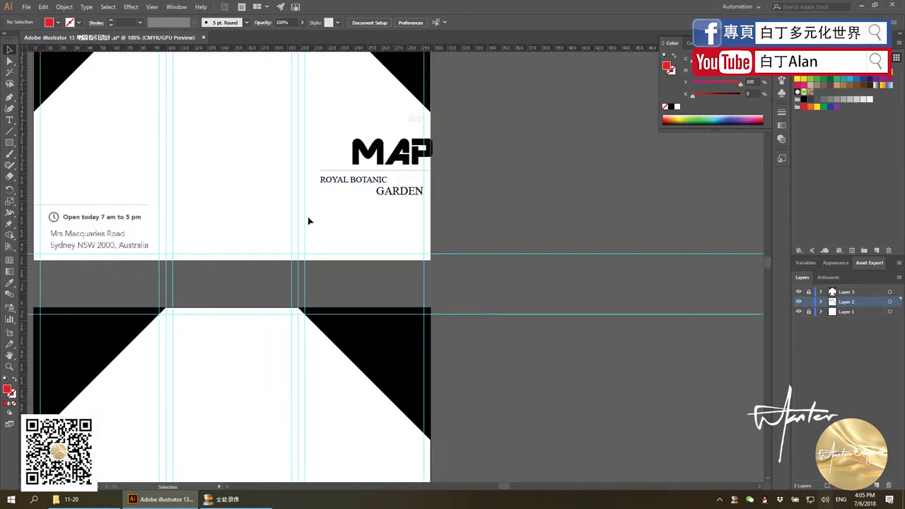
{"action": "scroll", "coordinate": [309, 220], "scroll_direction": "down", "scroll_amount": 5}
{"action": "scroll", "coordinate": [294, 285], "scroll_direction": "up", "scroll_amount": 2}
{"action": "scroll", "coordinate": [294, 145], "scroll_direction": "up", "scroll_amount": 2}
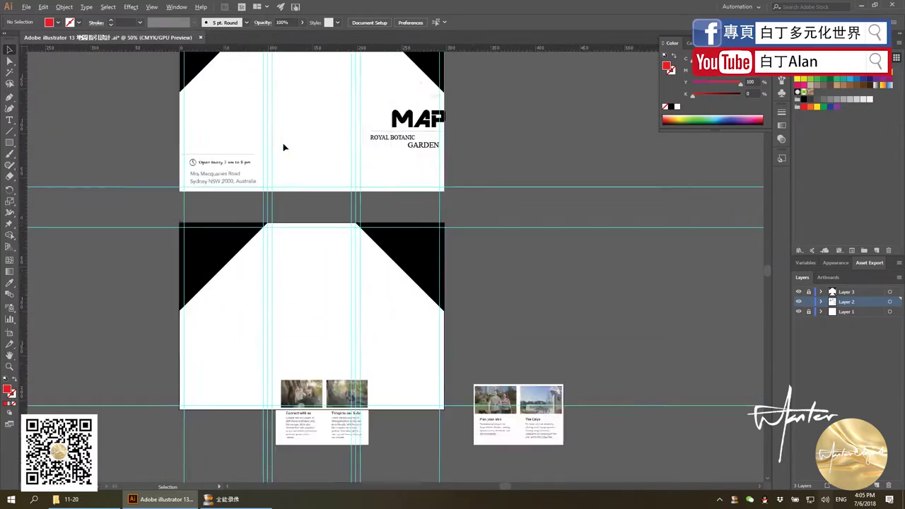
{"action": "scroll", "coordinate": [368, 255], "scroll_direction": "up", "scroll_amount": 2}
{"action": "scroll", "coordinate": [436, 356], "scroll_direction": "down", "scroll_amount": 2}
{"action": "scroll", "coordinate": [317, 247], "scroll_direction": "up", "scroll_amount": 2}
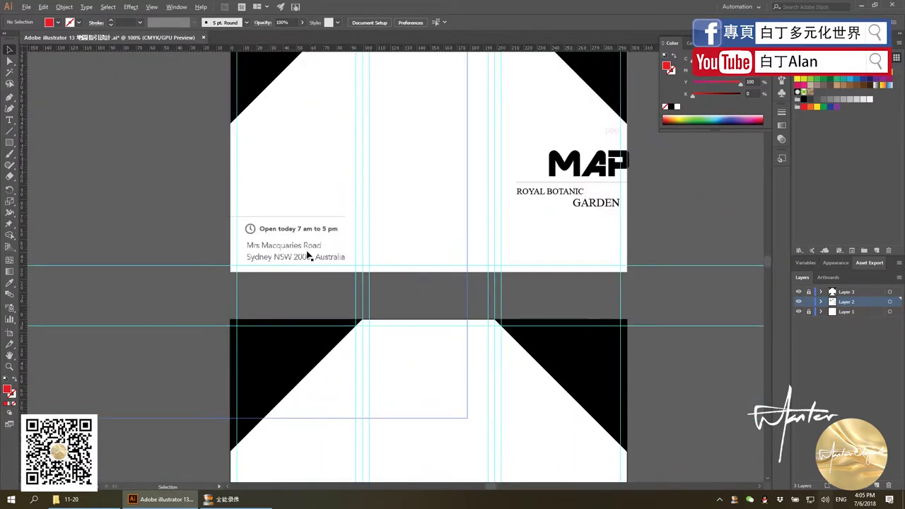
{"action": "scroll", "coordinate": [307, 200], "scroll_direction": "down", "scroll_amount": 3}
{"action": "scroll", "coordinate": [347, 406], "scroll_direction": "up", "scroll_amount": 3}
{"action": "left_click", "coordinate": [322, 249]}
{"action": "left_click_drag", "start_coordinate": [322, 249], "coordinate": [369, 139]}
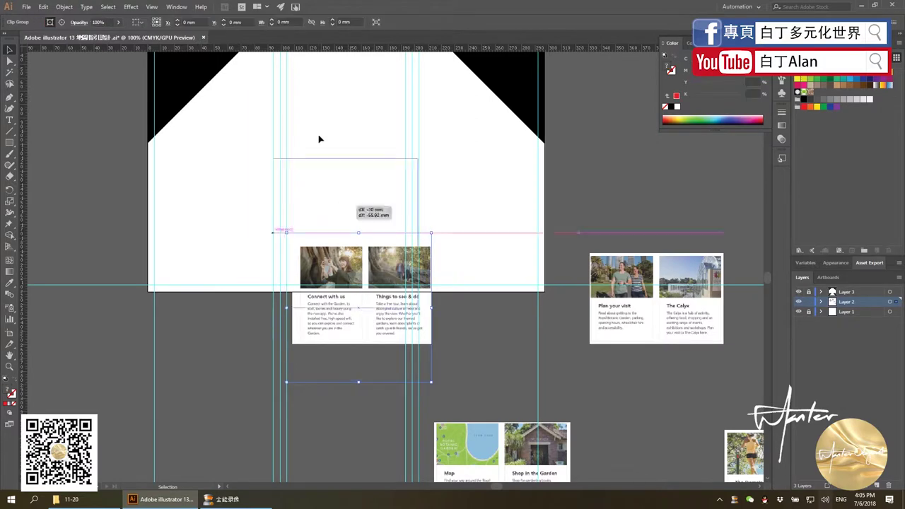
{"action": "scroll", "coordinate": [353, 142], "scroll_direction": "down", "scroll_amount": 3}
{"action": "scroll", "coordinate": [369, 138], "scroll_direction": "up", "scroll_amount": 3}
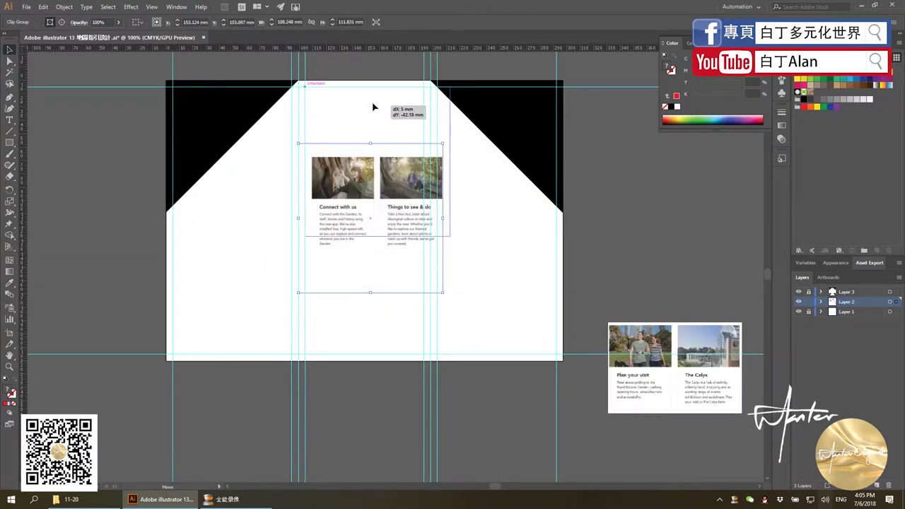
{"action": "left_click_drag", "start_coordinate": [369, 139], "coordinate": [372, 103]}
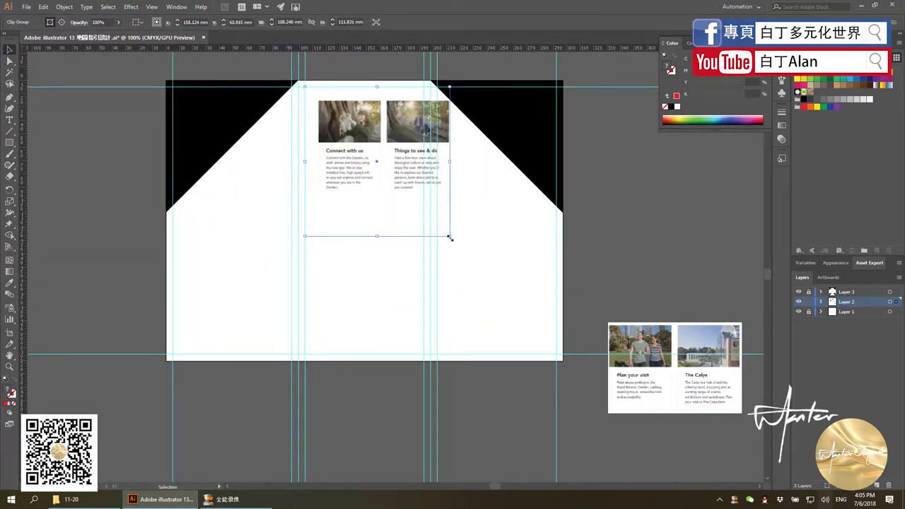
Resize the card group from its corners to fit the panel guides
{"action": "left_click_drag", "start_coordinate": [450, 238], "coordinate": [424, 210]}
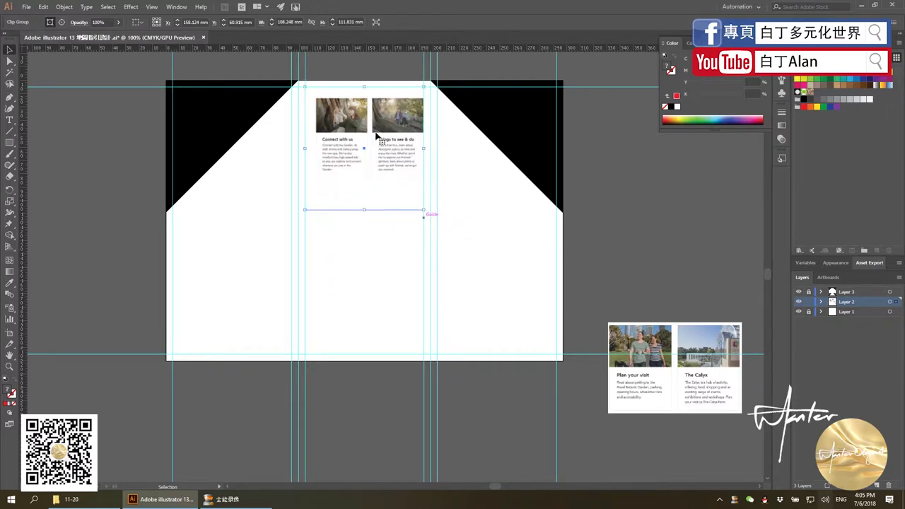
{"action": "scroll", "coordinate": [376, 135], "scroll_direction": "up", "scroll_amount": 2}
{"action": "scroll", "coordinate": [375, 135], "scroll_direction": "down", "scroll_amount": 2}
{"action": "scroll", "coordinate": [452, 115], "scroll_direction": "up", "scroll_amount": 3}
{"action": "scroll", "coordinate": [488, 119], "scroll_direction": "up", "scroll_amount": 1}
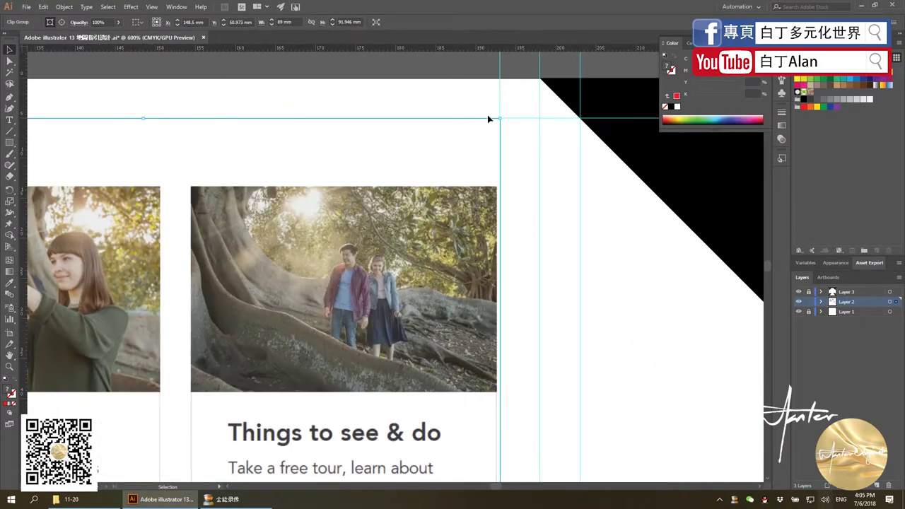
{"action": "left_click_drag", "start_coordinate": [502, 115], "coordinate": [501, 113]}
{"action": "scroll", "coordinate": [501, 113], "scroll_direction": "down", "scroll_amount": 3}
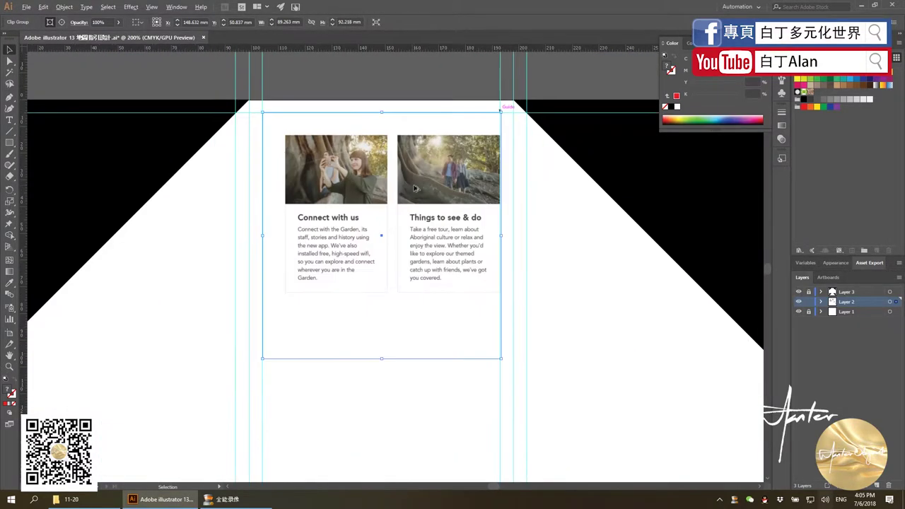
{"action": "left_click_drag", "start_coordinate": [259, 105], "coordinate": [239, 89]}
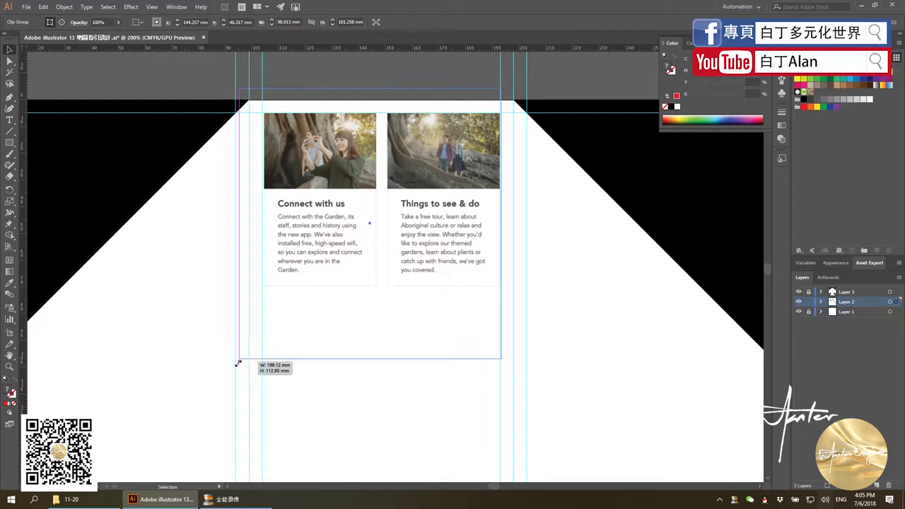
{"action": "left_click_drag", "start_coordinate": [237, 363], "coordinate": [236, 363]}
{"action": "scroll", "coordinate": [277, 125], "scroll_direction": "up", "scroll_amount": 1}
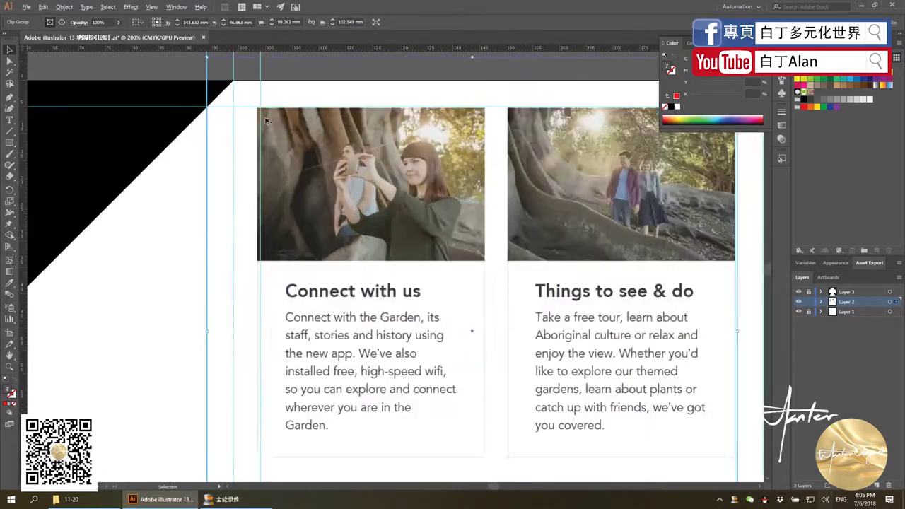
{"action": "scroll", "coordinate": [277, 125], "scroll_direction": "up", "scroll_amount": 1}
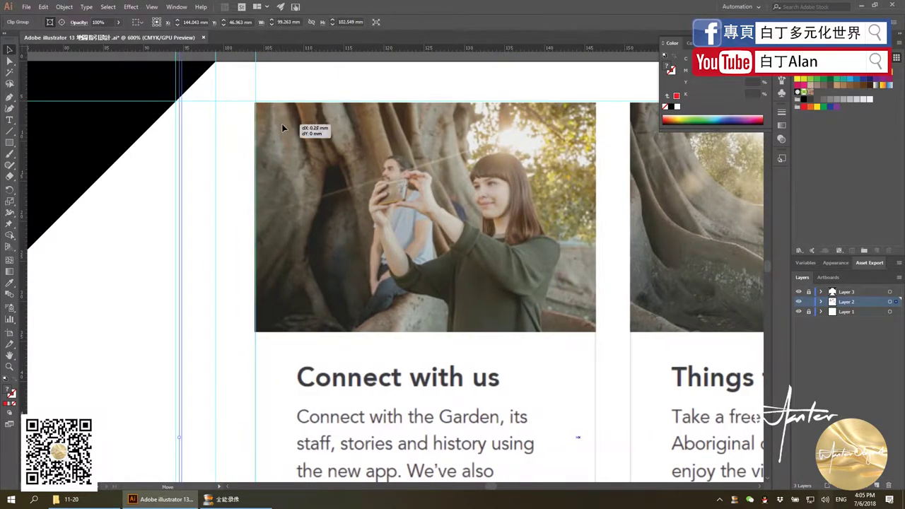
{"action": "left_click_drag", "start_coordinate": [277, 124], "coordinate": [276, 123]}
{"action": "scroll", "coordinate": [276, 124], "scroll_direction": "down", "scroll_amount": 1}
{"action": "scroll", "coordinate": [276, 125], "scroll_direction": "down", "scroll_amount": 2}
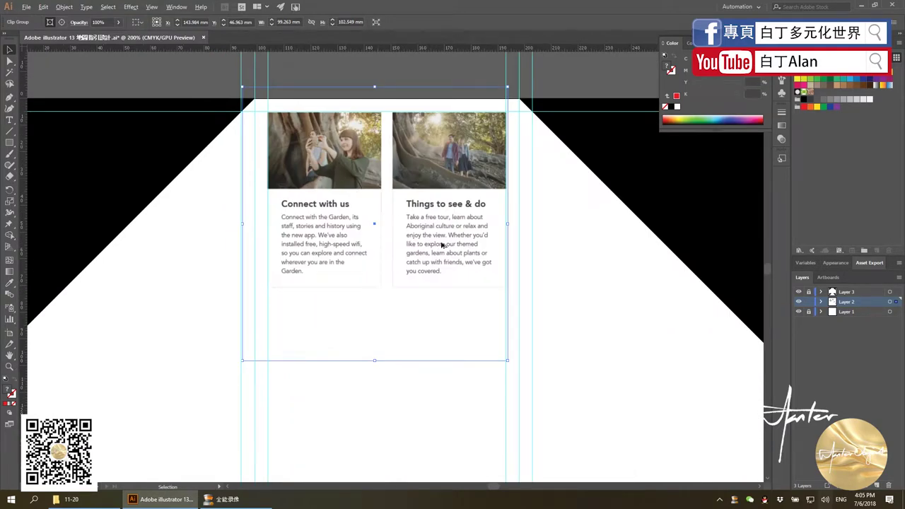
{"action": "left_click", "coordinate": [483, 416]}
{"action": "scroll", "coordinate": [414, 177], "scroll_direction": "down", "scroll_amount": 3}
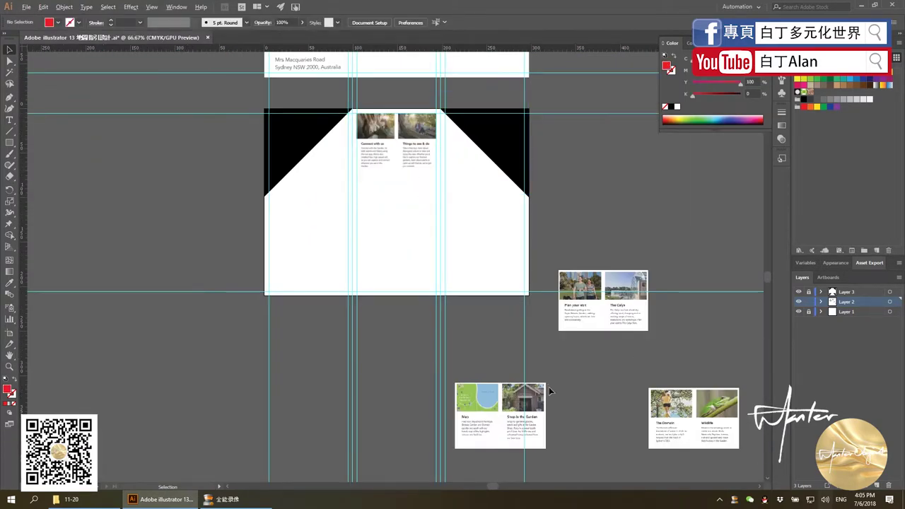
Place the Map and Shop cards below the first pair, scaled to match
{"action": "left_click", "coordinate": [496, 405]}
{"action": "left_click_drag", "start_coordinate": [469, 396], "coordinate": [394, 216]}
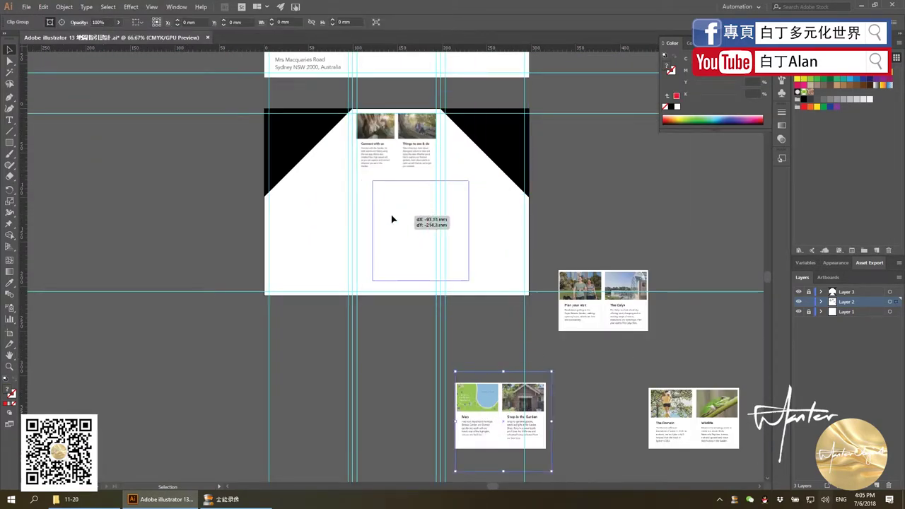
{"action": "scroll", "coordinate": [394, 217], "scroll_direction": "up", "scroll_amount": 2}
{"action": "scroll", "coordinate": [382, 209], "scroll_direction": "up", "scroll_amount": 1}
{"action": "scroll", "coordinate": [356, 156], "scroll_direction": "down", "scroll_amount": 1}
{"action": "scroll", "coordinate": [353, 233], "scroll_direction": "down", "scroll_amount": 1}
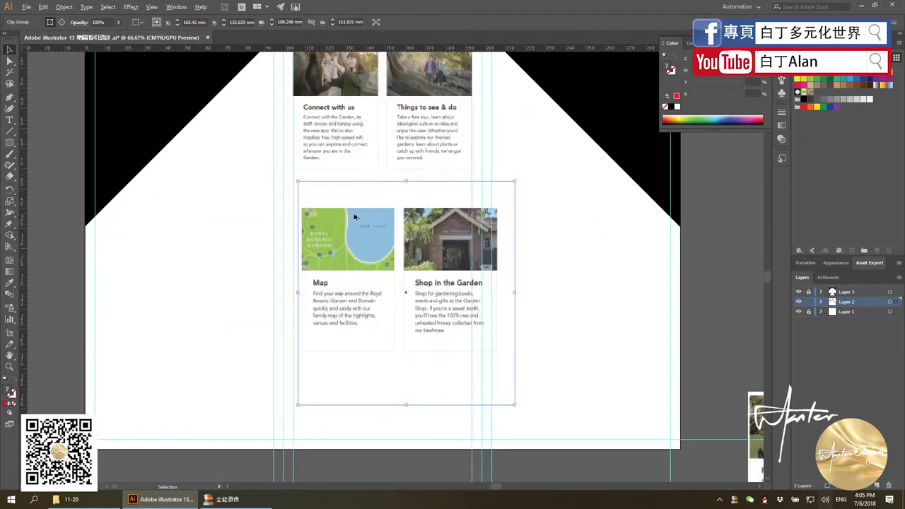
{"action": "left_click_drag", "start_coordinate": [352, 247], "coordinate": [341, 226]}
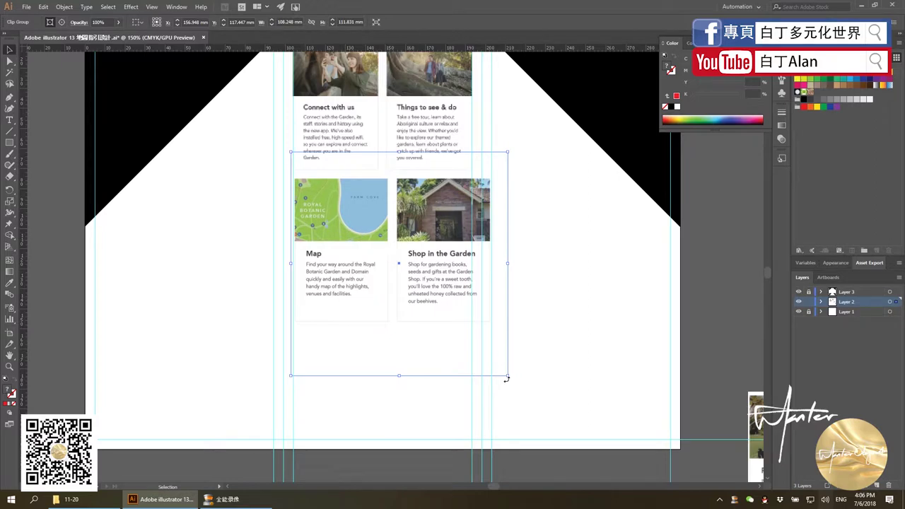
{"action": "left_click_drag", "start_coordinate": [508, 375], "coordinate": [489, 367]}
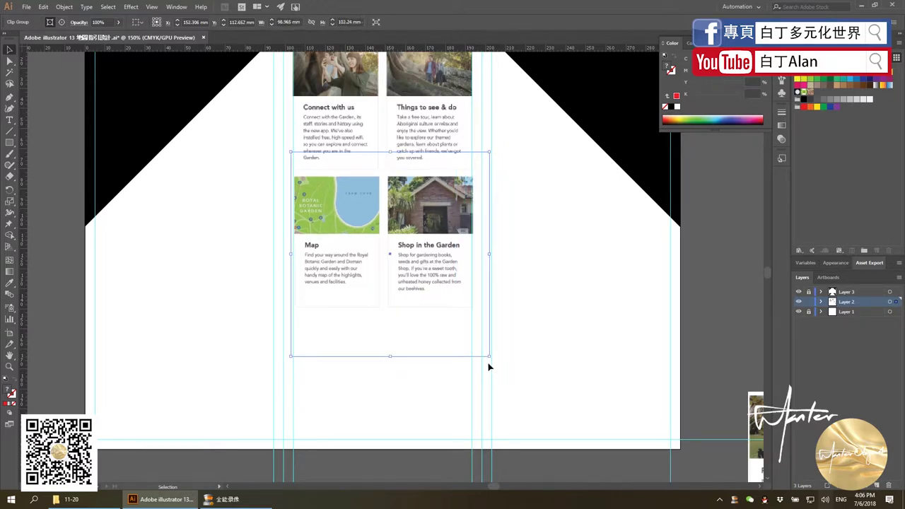
{"action": "left_click", "coordinate": [537, 342]}
Move the Plan your visit/The Calyx pair under the Map row, scaled to column width
{"action": "scroll", "coordinate": [317, 173], "scroll_direction": "up", "scroll_amount": 3, "text": "alt"}
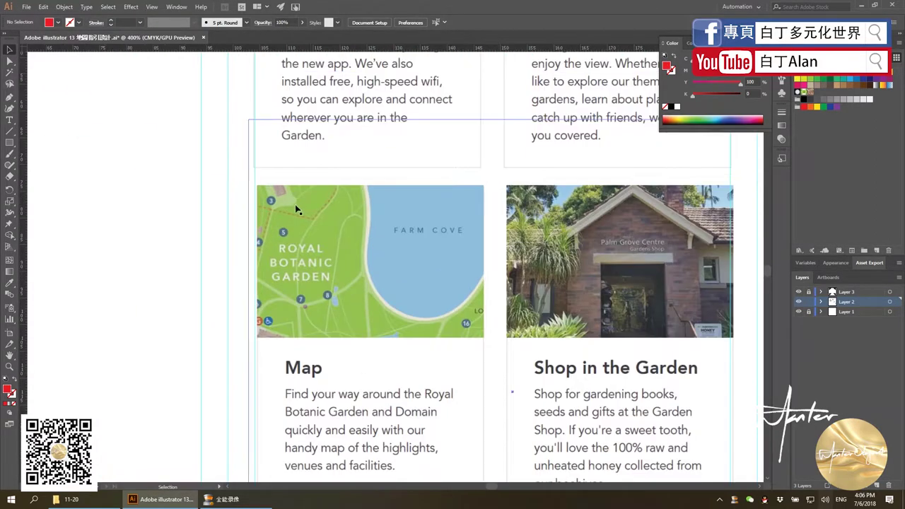
{"action": "left_click", "coordinate": [297, 209]}
{"action": "scroll", "coordinate": [297, 209], "scroll_direction": "down", "scroll_amount": 5, "text": "alt"}
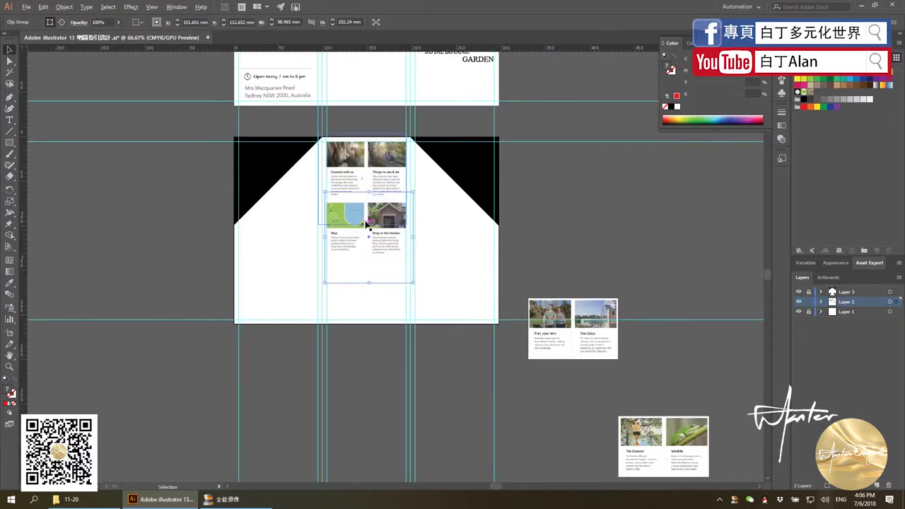
{"action": "mouse_move", "coordinate": [570, 333]}
{"action": "left_mouse_down"}
{"action": "mouse_move", "coordinate": [368, 316]}
{"action": "mouse_move", "coordinate": [357, 286]}
{"action": "left_mouse_up"}
{"action": "scroll", "coordinate": [367, 316], "scroll_direction": "up", "scroll_amount": 5, "text": "alt"}
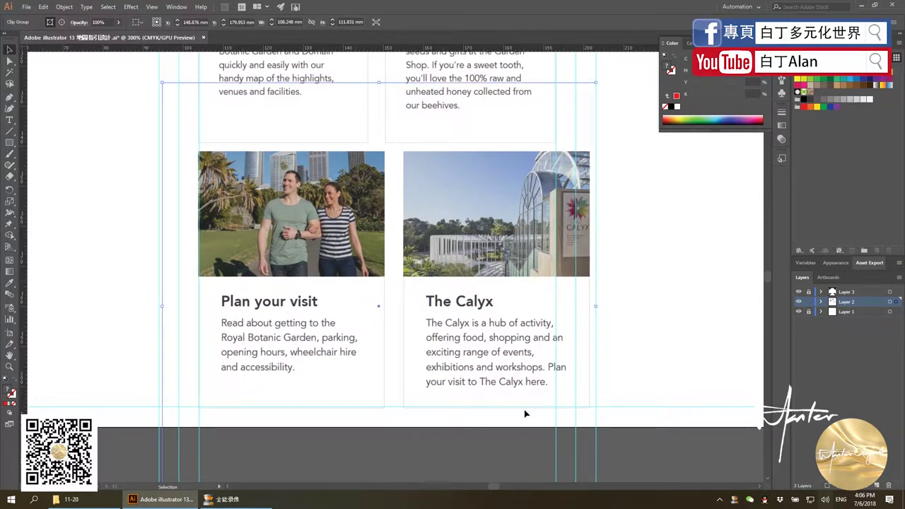
{"action": "left_click_drag", "start_coordinate": [598, 82], "coordinate": [564, 119]}
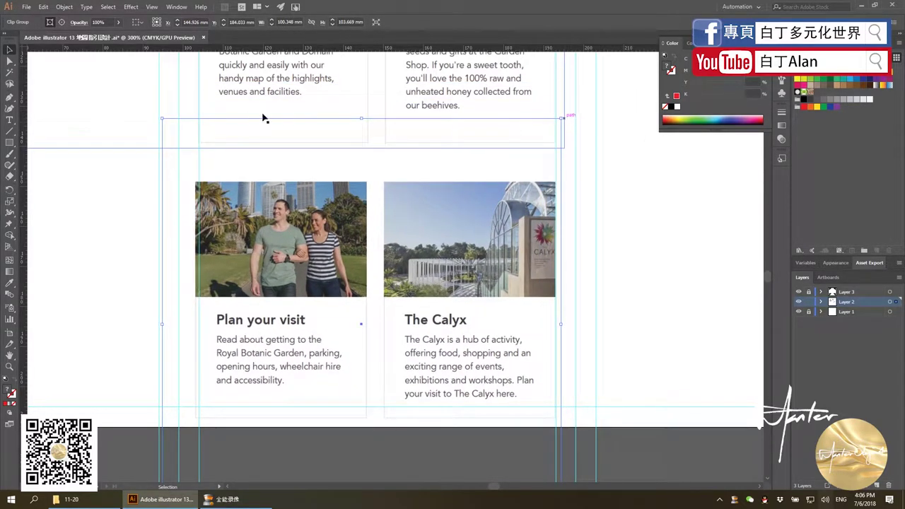
{"action": "left_click_drag", "start_coordinate": [163, 119], "coordinate": [167, 122]}
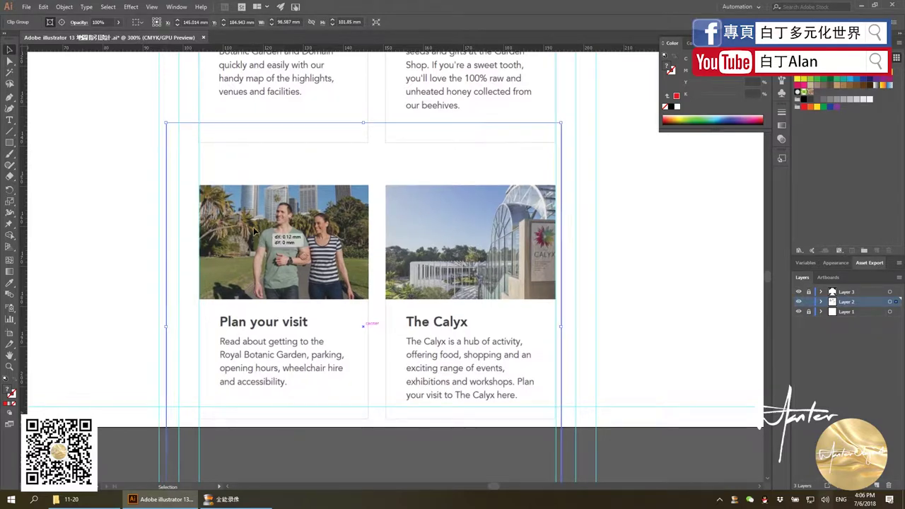
{"action": "left_click_drag", "start_coordinate": [263, 255], "coordinate": [265, 230]}
Zoom in and out to check the stacked cards' placement on the artboard
{"action": "key", "text": "ctrl+1"}
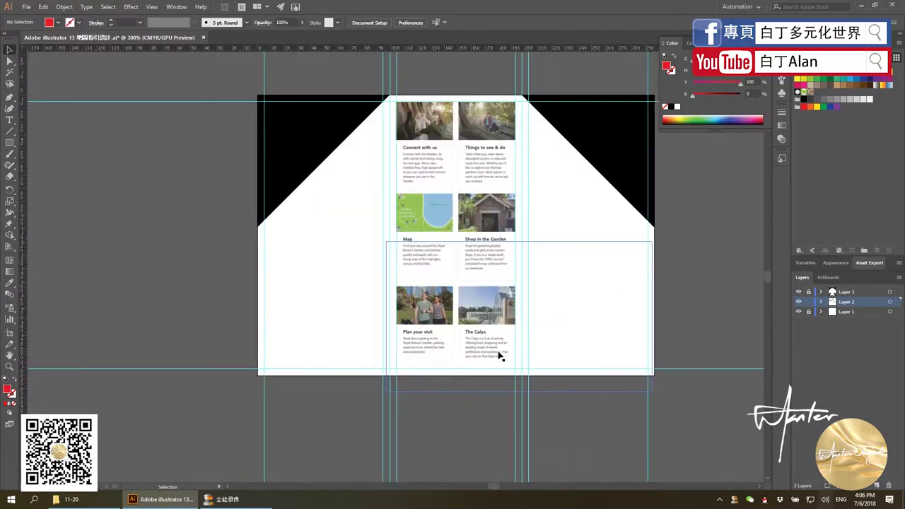
{"action": "left_click", "coordinate": [424, 170]}
{"action": "left_click", "coordinate": [475, 441]}
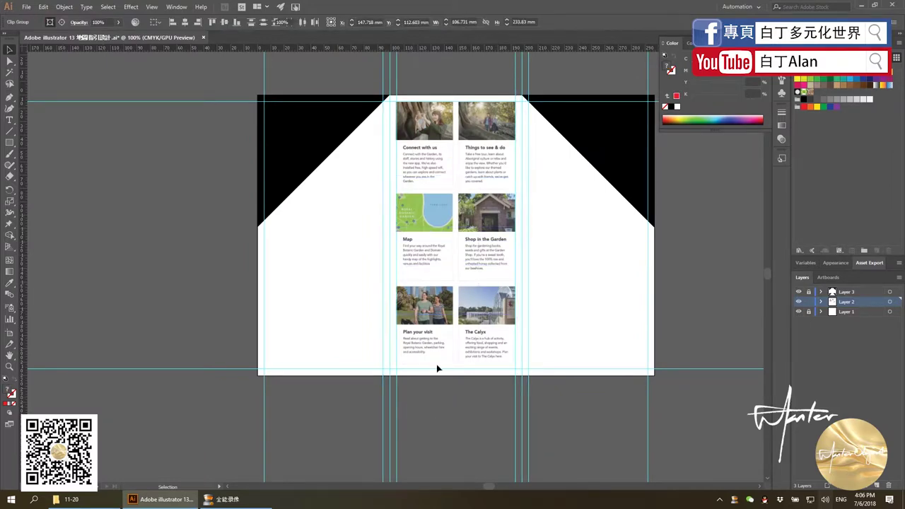
{"action": "key", "text": "ctrl+minus"}
{"action": "left_click", "coordinate": [448, 258]}
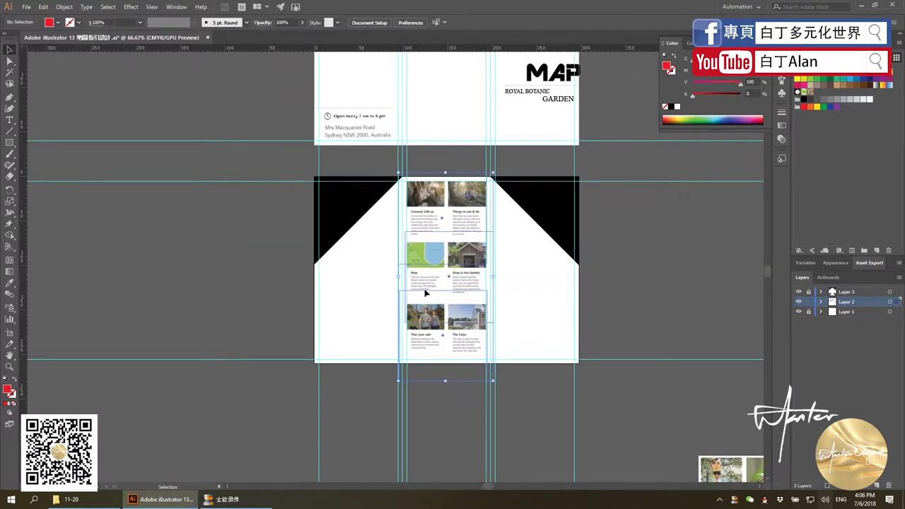
{"action": "key", "text": "ctrl+plus"}
{"action": "key", "text": "ctrl+plus"}
{"action": "key", "text": "ctrl+plus"}
{"action": "scroll", "coordinate": [396, 333], "scroll_direction": "down", "scroll_amount": 2}
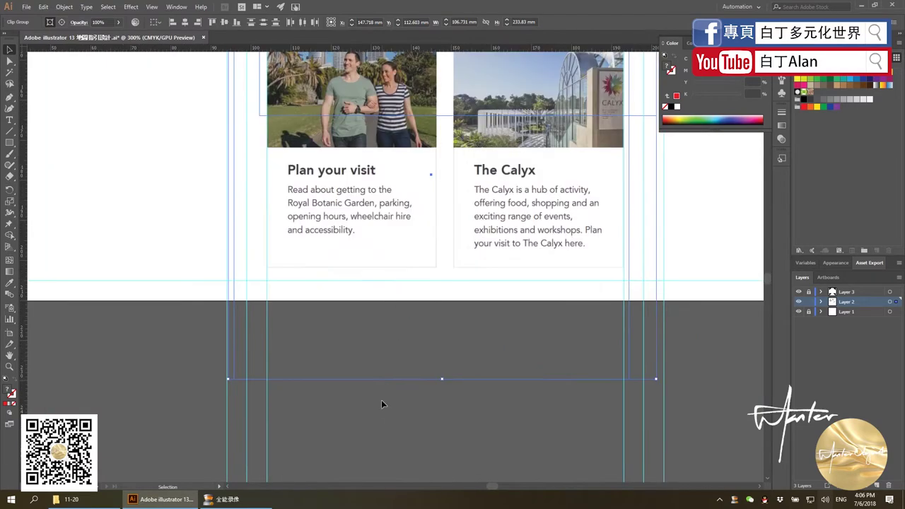
{"action": "left_click", "coordinate": [382, 400]}
{"action": "key", "text": "ctrl+minus"}
{"action": "key", "text": "ctrl+minus"}
{"action": "key", "text": "ctrl+minus"}
{"action": "key", "text": "ctrl+1"}
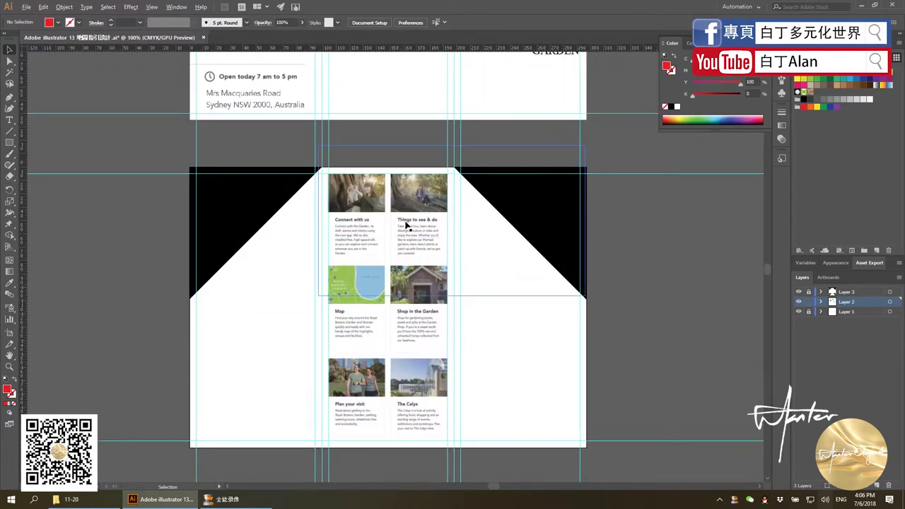
{"action": "scroll", "coordinate": [409, 227], "scroll_direction": "down", "scroll_amount": 1}
{"action": "scroll", "coordinate": [409, 404], "scroll_direction": "up", "scroll_amount": 3}
{"action": "scroll", "coordinate": [406, 394], "scroll_direction": "down", "scroll_amount": 1}
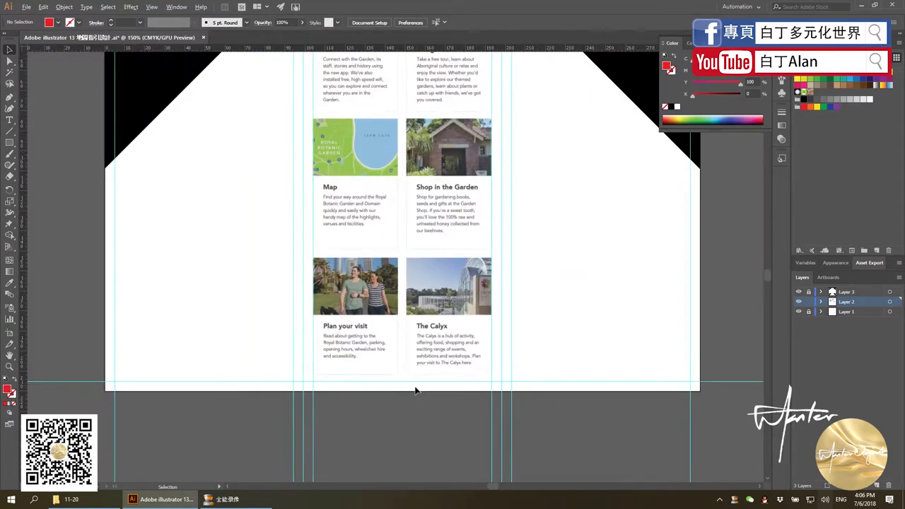
{"action": "scroll", "coordinate": [419, 389], "scroll_direction": "down", "scroll_amount": 1}
Move The Domain and Wildlife cards beside the lower artboard
{"action": "scroll", "coordinate": [407, 382], "scroll_direction": "down", "scroll_amount": 1}
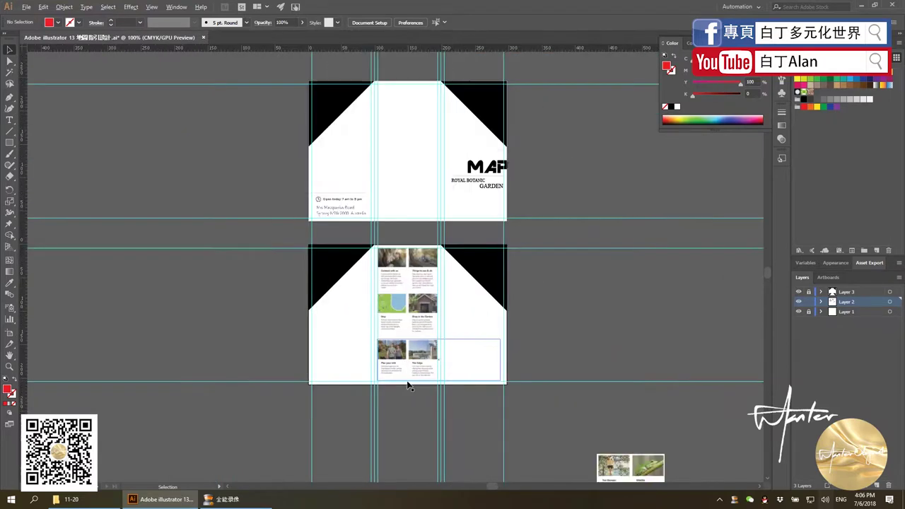
{"action": "scroll", "coordinate": [408, 385], "scroll_direction": "down", "scroll_amount": 1}
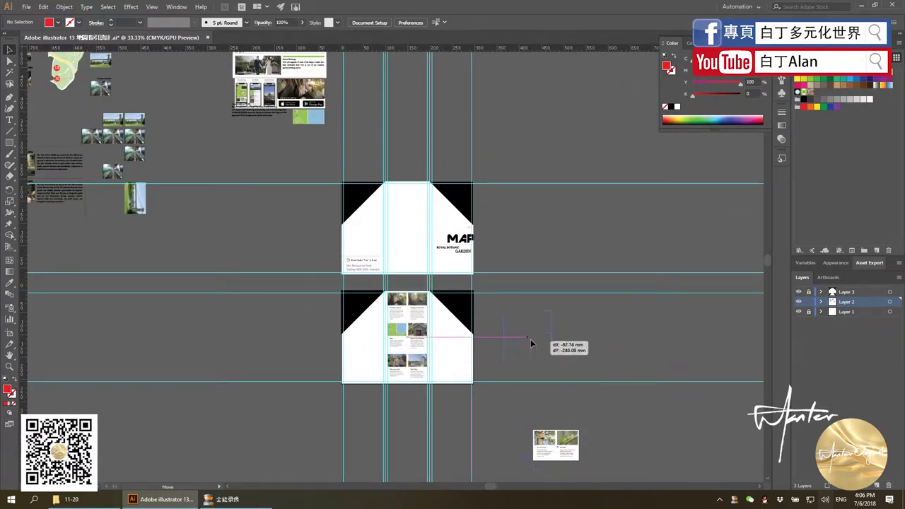
{"action": "left_click_drag", "start_coordinate": [564, 452], "coordinate": [528, 303]}
{"action": "scroll", "coordinate": [526, 301], "scroll_direction": "down", "scroll_amount": 2}
{"action": "scroll", "coordinate": [484, 233], "scroll_direction": "up", "scroll_amount": 1}
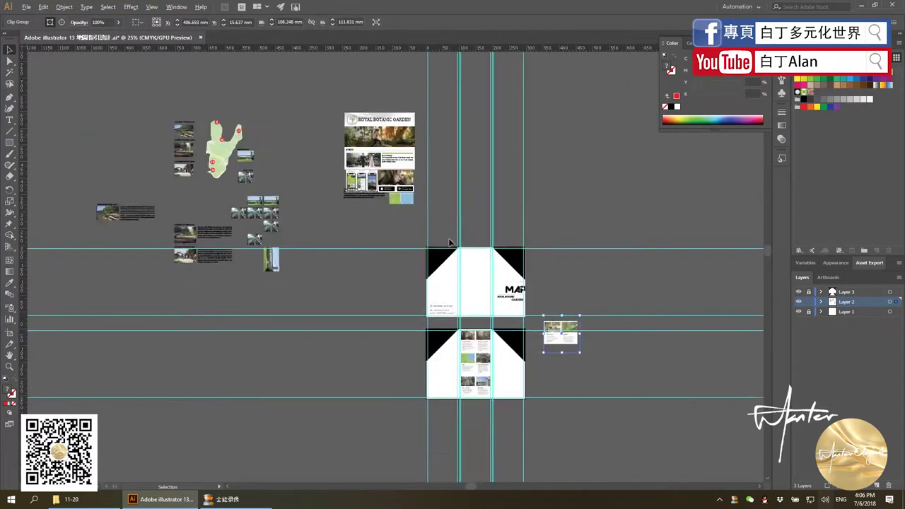
{"action": "scroll", "coordinate": [484, 232], "scroll_direction": "up", "scroll_amount": 1}
{"action": "scroll", "coordinate": [467, 230], "scroll_direction": "down", "scroll_amount": 1}
{"action": "scroll", "coordinate": [208, 172], "scroll_direction": "up", "scroll_amount": 1}
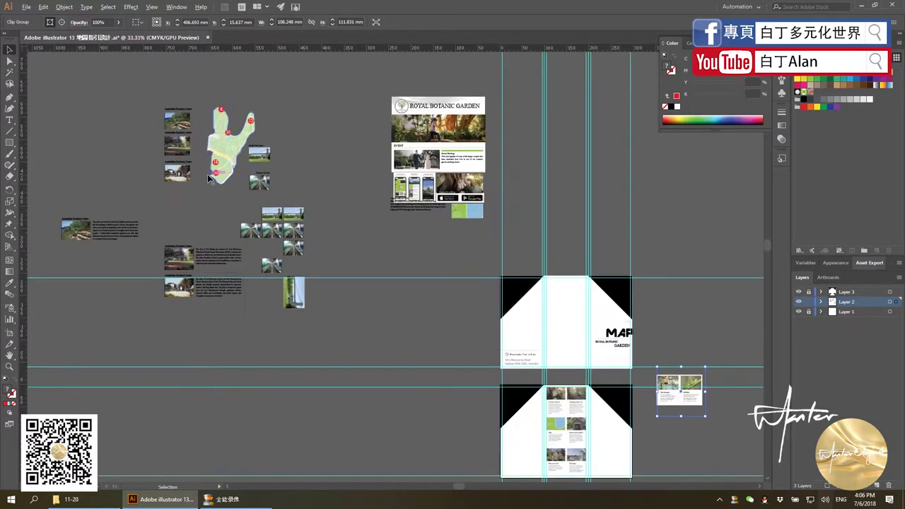
{"action": "scroll", "coordinate": [209, 181], "scroll_direction": "down", "scroll_amount": 1}
{"action": "scroll", "coordinate": [214, 159], "scroll_direction": "up", "scroll_amount": 1}
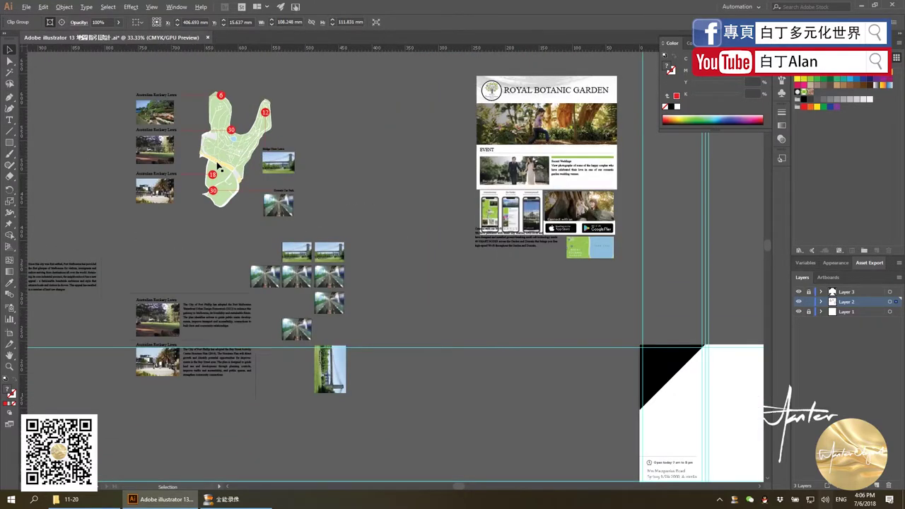
{"action": "scroll", "coordinate": [240, 212], "scroll_direction": "up", "scroll_amount": 1}
{"action": "scroll", "coordinate": [268, 283], "scroll_direction": "down", "scroll_amount": 1}
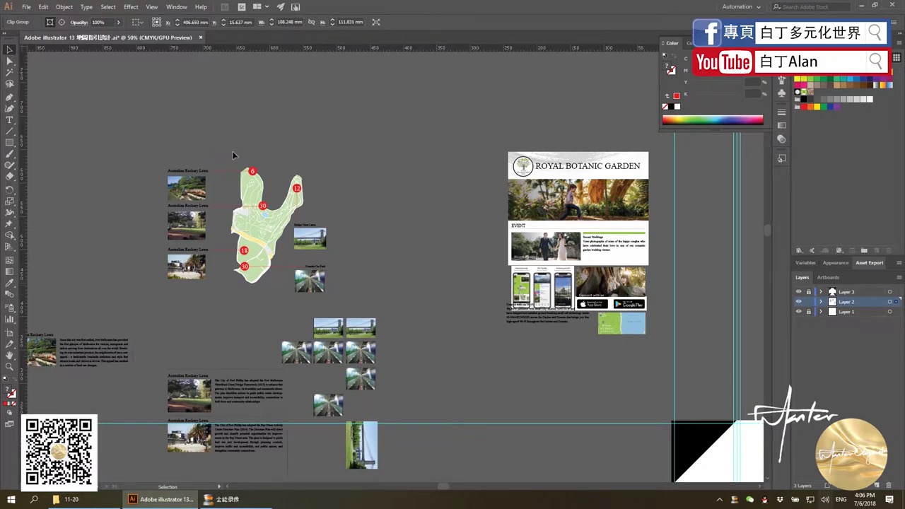
Copy the garden map onto the top artboard, shrink it, raise it, and shift the address block right
{"action": "mouse_move", "coordinate": [232, 150]}
{"action": "left_mouse_down"}
{"action": "mouse_move", "coordinate": [257, 239]}
{"action": "mouse_move", "coordinate": [429, 276]}
{"action": "left_mouse_up"}
{"action": "scroll", "coordinate": [353, 164], "scroll_direction": "down", "scroll_amount": 3}
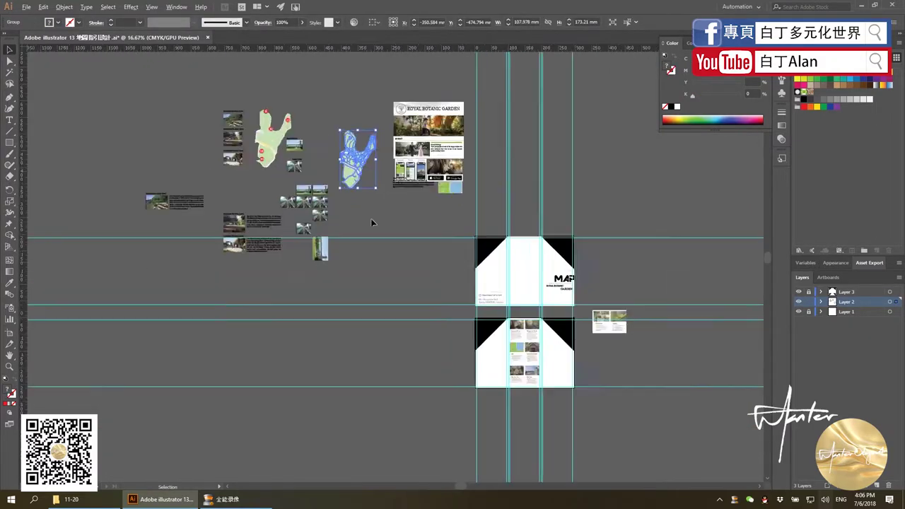
{"action": "scroll", "coordinate": [372, 223], "scroll_direction": "up", "scroll_amount": 2}
{"action": "left_click_drag", "start_coordinate": [344, 141], "coordinate": [570, 290]}
{"action": "scroll", "coordinate": [577, 289], "scroll_direction": "up", "scroll_amount": 3}
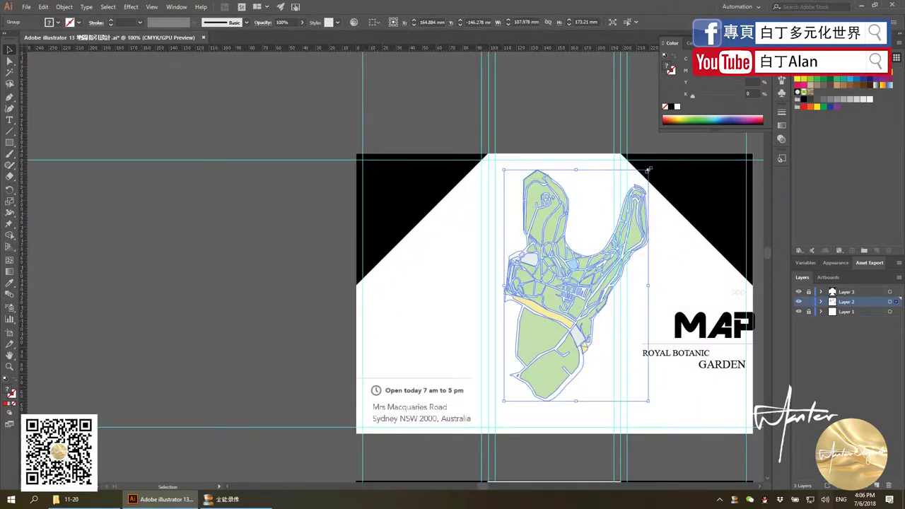
{"action": "left_click_drag", "start_coordinate": [648, 170], "coordinate": [608, 190]}
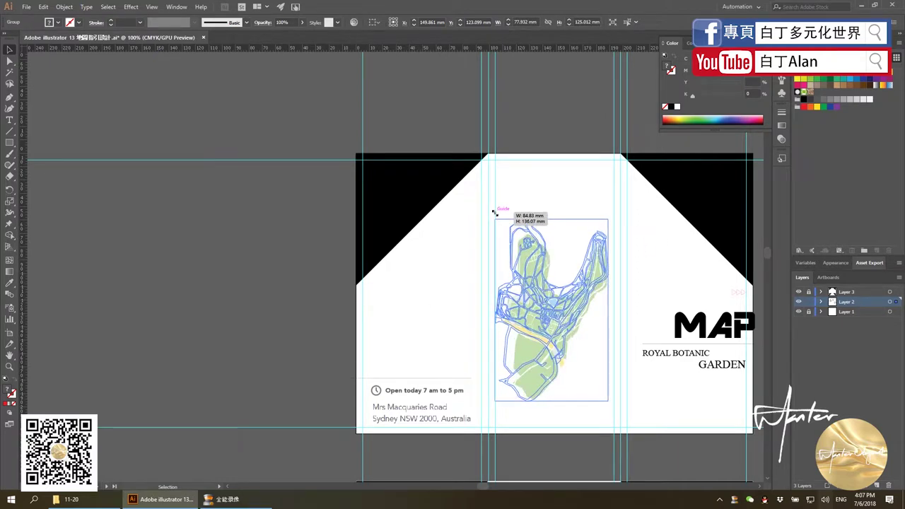
{"action": "left_click_drag", "start_coordinate": [542, 269], "coordinate": [539, 228]}
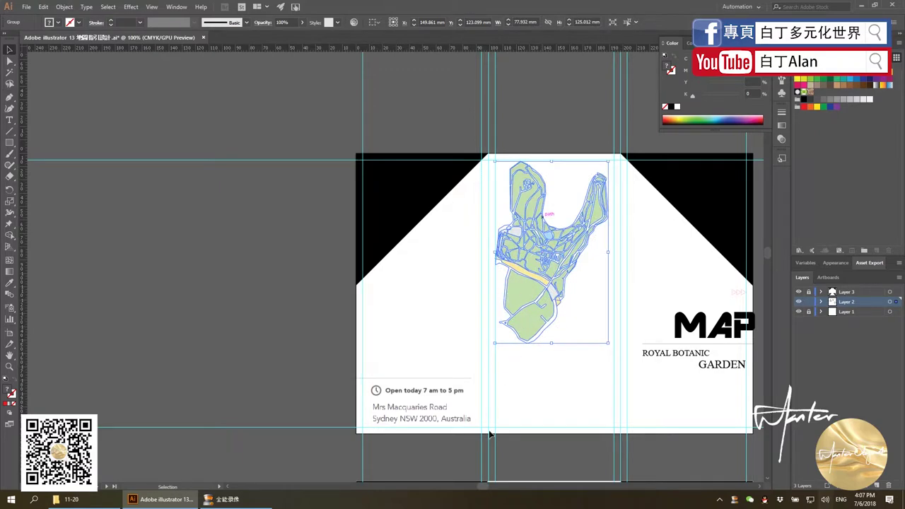
{"action": "left_click_drag", "start_coordinate": [395, 390], "coordinate": [527, 390]}
Move the divider line above the opening hours and lengthen it to the right
{"action": "scroll", "coordinate": [526, 390], "scroll_direction": "up", "scroll_amount": 3}
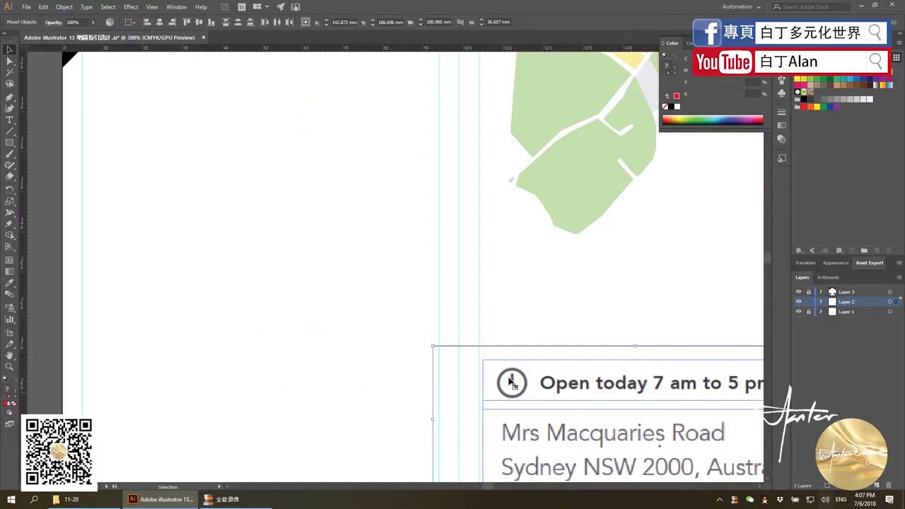
{"action": "left_click", "coordinate": [430, 352]}
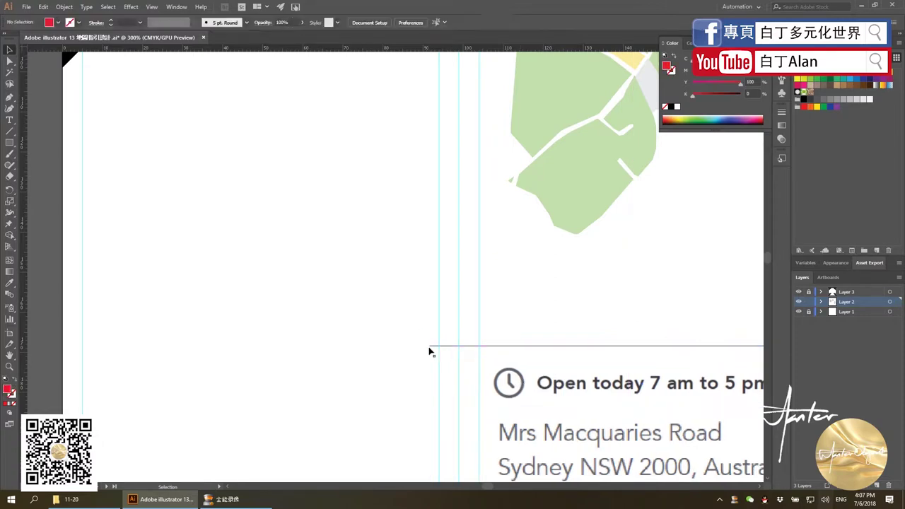
{"action": "left_click_drag", "start_coordinate": [432, 349], "coordinate": [460, 352]}
{"action": "scroll", "coordinate": [461, 352], "scroll_direction": "down", "scroll_amount": 5}
{"action": "scroll", "coordinate": [538, 332], "scroll_direction": "up", "scroll_amount": 2}
{"action": "scroll", "coordinate": [559, 339], "scroll_direction": "up", "scroll_amount": 1}
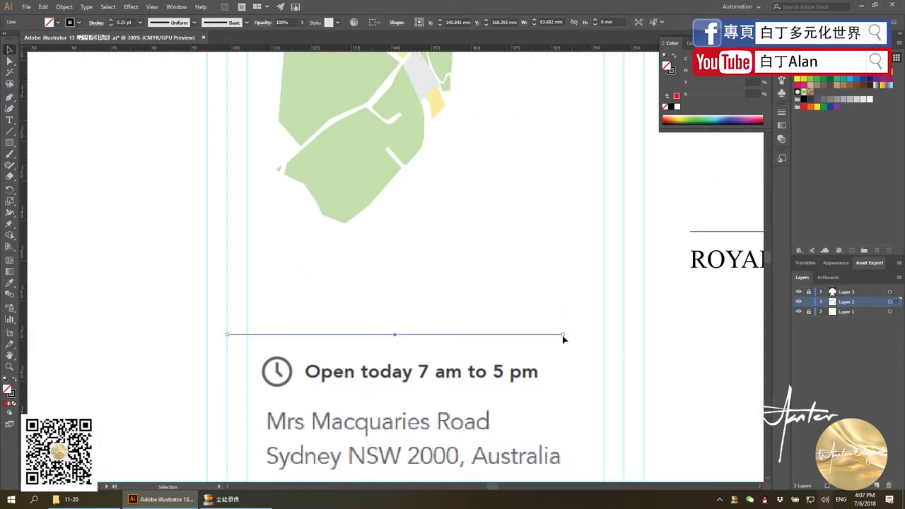
{"action": "scroll", "coordinate": [558, 341], "scroll_direction": "down", "scroll_amount": 3}
{"action": "left_click_drag", "start_coordinate": [530, 334], "coordinate": [589, 338]}
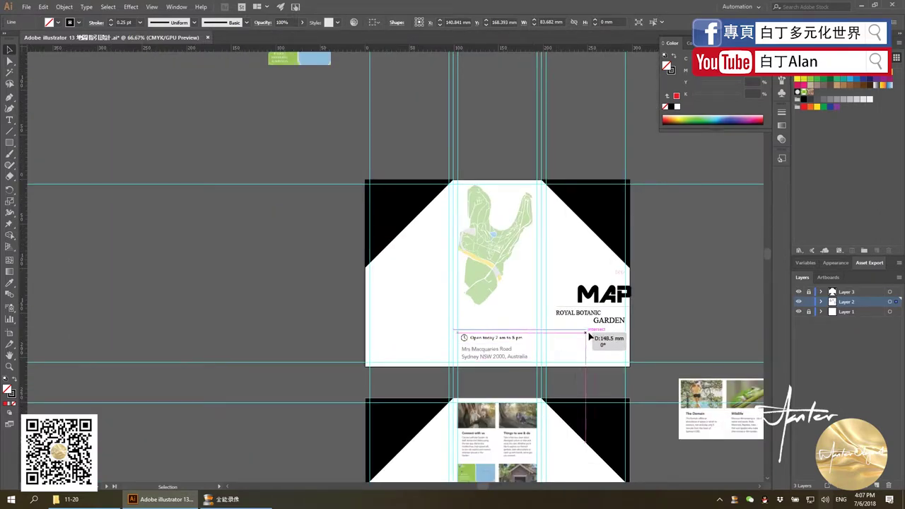
{"action": "left_click", "coordinate": [662, 330]}
Shift the hours and address block slightly right and move the map slightly down and right
{"action": "scroll", "coordinate": [524, 346], "scroll_direction": "up", "scroll_amount": 1}
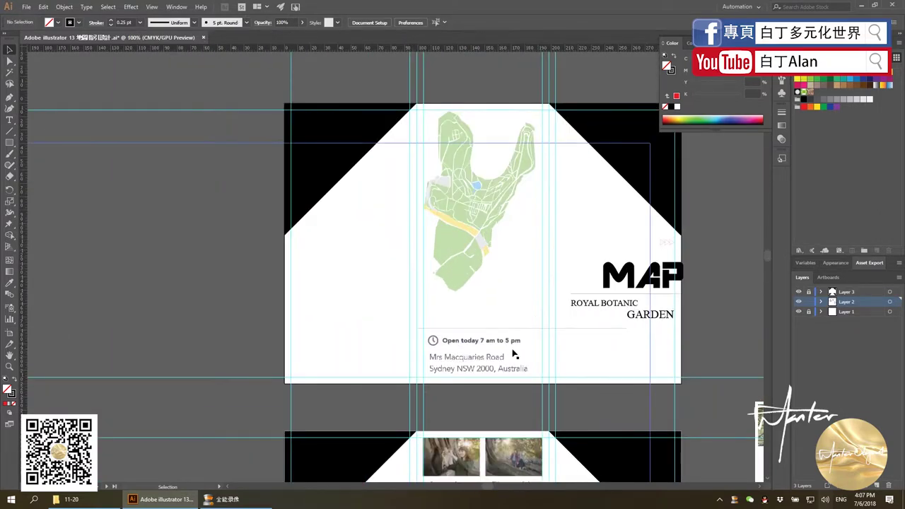
{"action": "scroll", "coordinate": [522, 389], "scroll_direction": "up", "scroll_amount": 2}
{"action": "left_click_drag", "start_coordinate": [290, 235], "coordinate": [307, 236]}
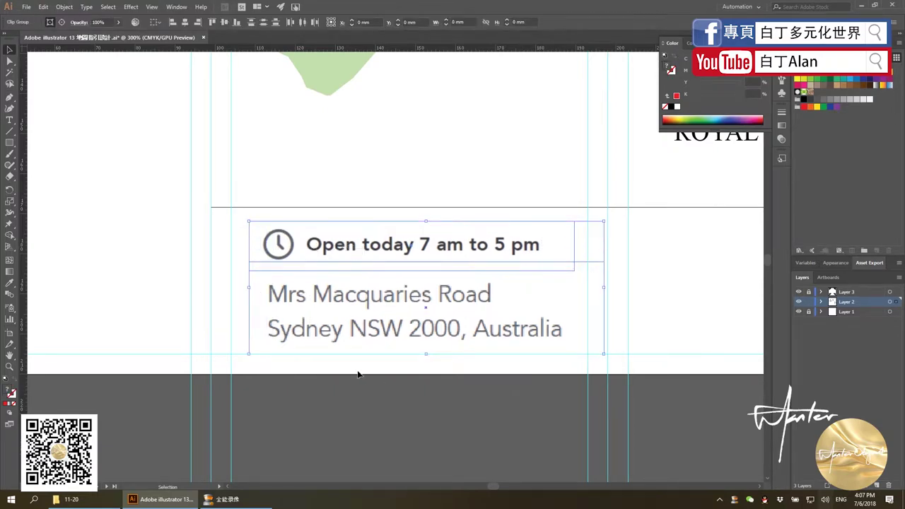
{"action": "left_click", "coordinate": [378, 395]}
{"action": "scroll", "coordinate": [377, 395], "scroll_direction": "down", "scroll_amount": 1}
{"action": "scroll", "coordinate": [376, 385], "scroll_direction": "down", "scroll_amount": 2}
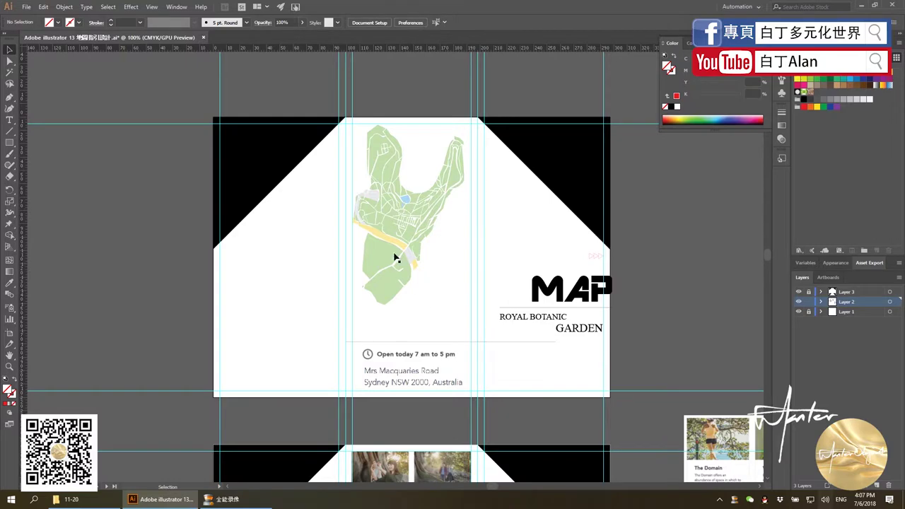
{"action": "mouse_move", "coordinate": [394, 259]}
{"action": "left_mouse_down"}
{"action": "mouse_move", "coordinate": [403, 279]}
{"action": "mouse_move", "coordinate": [424, 286]}
{"action": "left_mouse_up"}
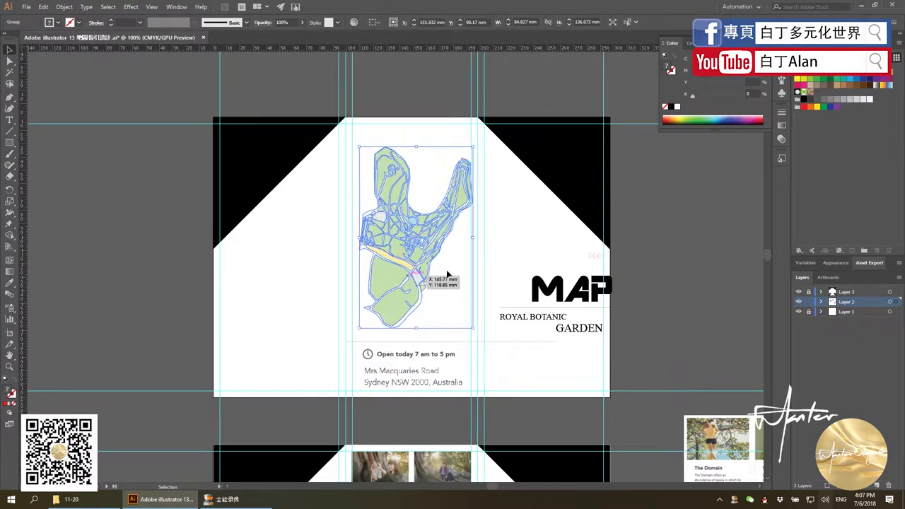
Copy the top two captioned Australian Rockery Lawn photos into the cover's left panel
{"action": "left_click", "coordinate": [502, 242]}
{"action": "scroll", "coordinate": [460, 248], "scroll_direction": "down", "scroll_amount": 2}
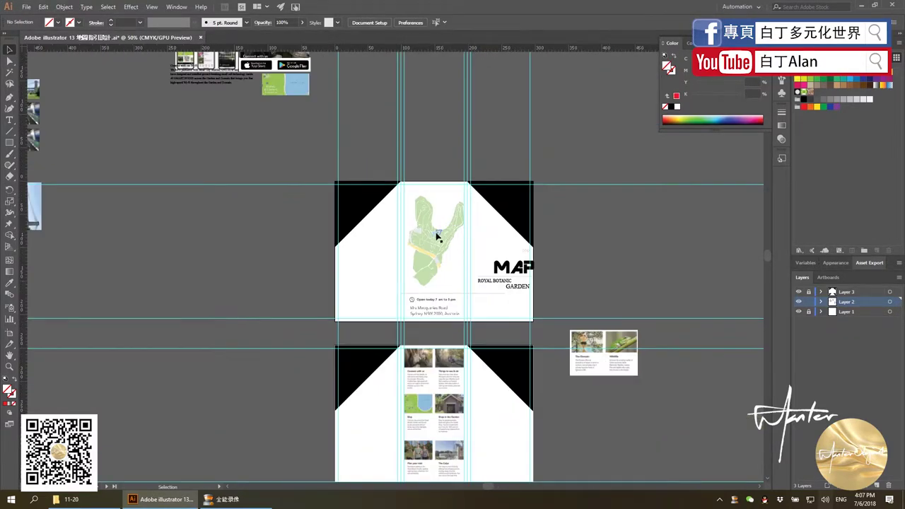
{"action": "scroll", "coordinate": [438, 251], "scroll_direction": "down", "scroll_amount": 2}
{"action": "scroll", "coordinate": [231, 132], "scroll_direction": "up", "scroll_amount": 1}
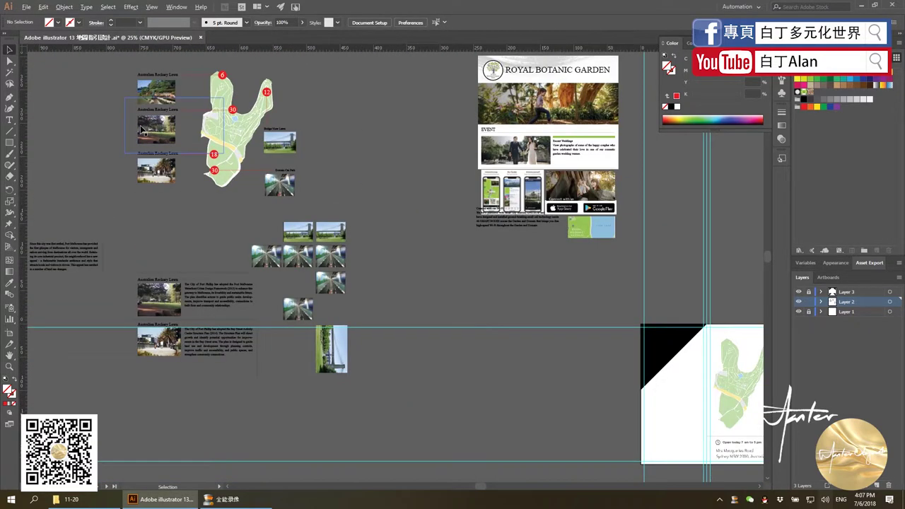
{"action": "scroll", "coordinate": [143, 162], "scroll_direction": "up", "scroll_amount": 2}
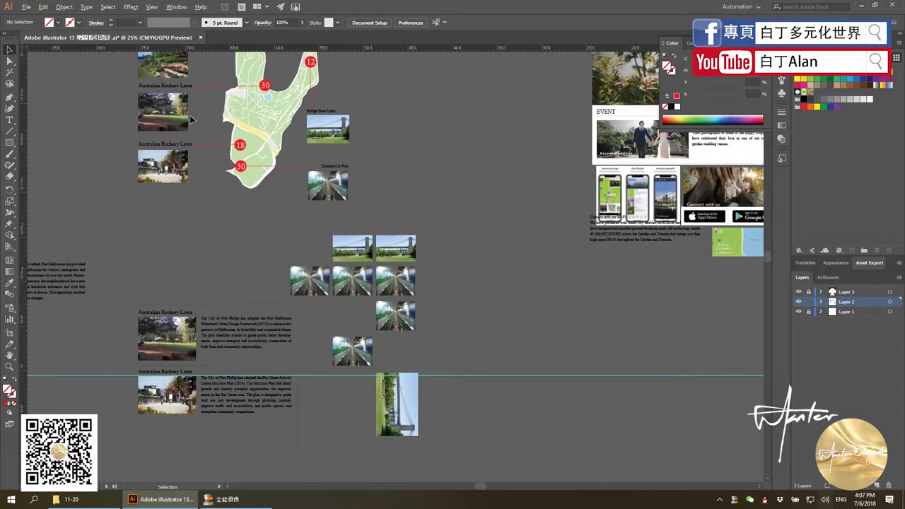
{"action": "scroll", "coordinate": [190, 120], "scroll_direction": "down", "scroll_amount": 1}
{"action": "left_click_drag", "start_coordinate": [151, 60], "coordinate": [201, 131]}
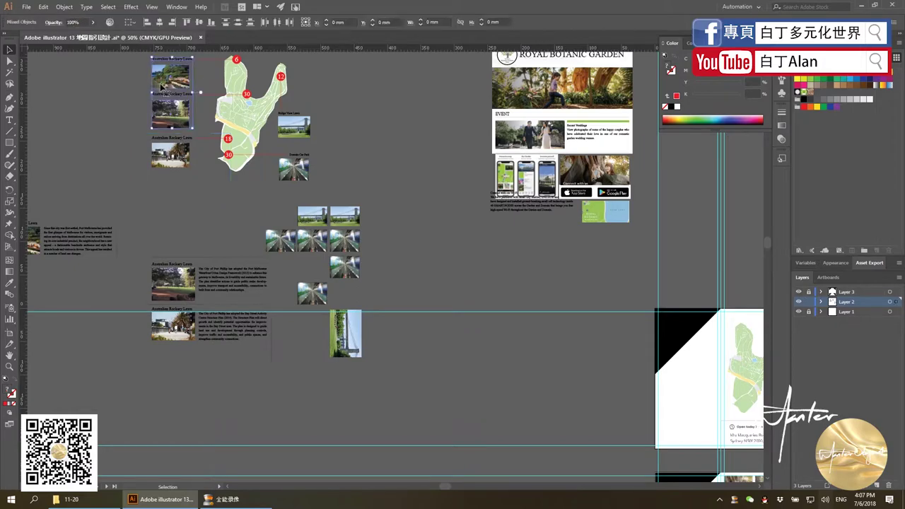
{"action": "left_click_drag", "start_coordinate": [163, 85], "coordinate": [670, 392]}
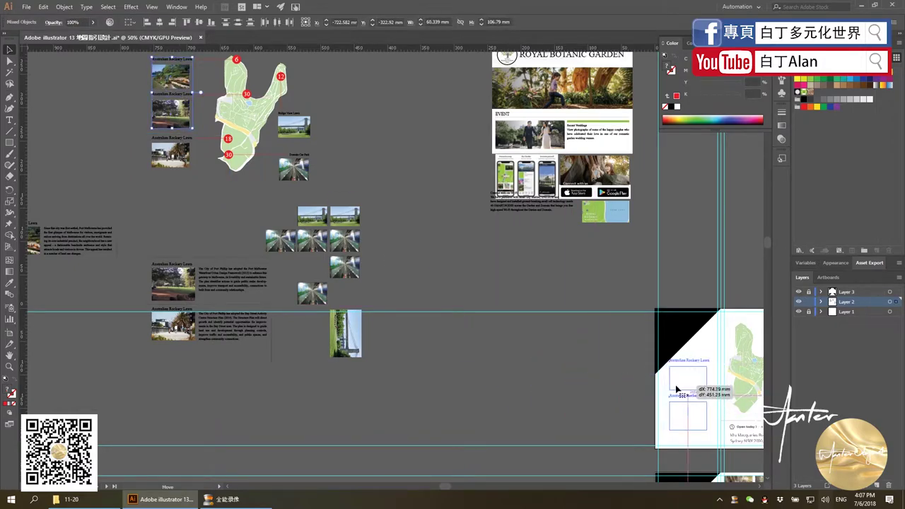
Adjust the copied group, pull the top caption aside, and move the top photo into the black corner
{"action": "scroll", "coordinate": [557, 336], "scroll_direction": "down", "scroll_amount": 2}
{"action": "scroll", "coordinate": [310, 259], "scroll_direction": "up", "scroll_amount": 2}
{"action": "scroll", "coordinate": [310, 259], "scroll_direction": "up", "scroll_amount": 2}
{"action": "scroll", "coordinate": [311, 263], "scroll_direction": "down", "scroll_amount": 2}
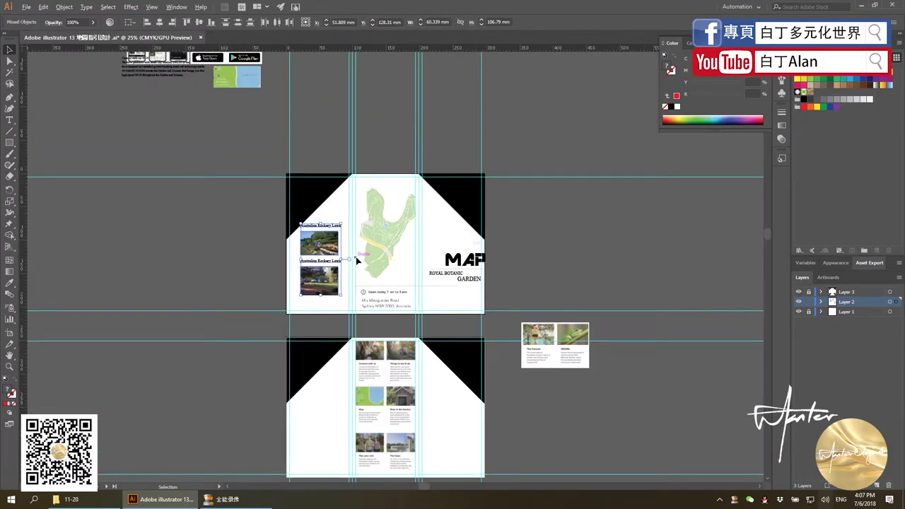
{"action": "scroll", "coordinate": [339, 258], "scroll_direction": "up", "scroll_amount": 3}
{"action": "left_click_drag", "start_coordinate": [302, 228], "coordinate": [315, 235]}
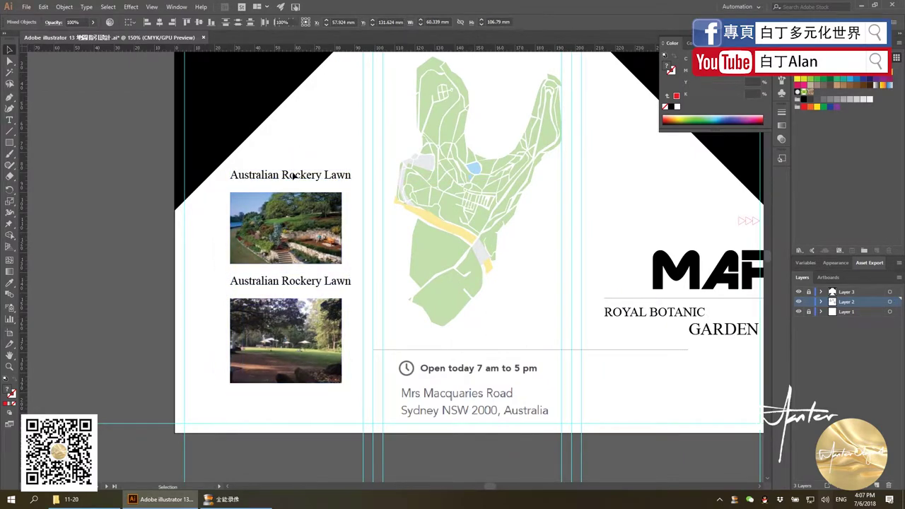
{"action": "mouse_move", "coordinate": [237, 181]}
{"action": "left_mouse_down"}
{"action": "mouse_move", "coordinate": [180, 195]}
{"action": "mouse_move", "coordinate": [92, 196]}
{"action": "left_mouse_up"}
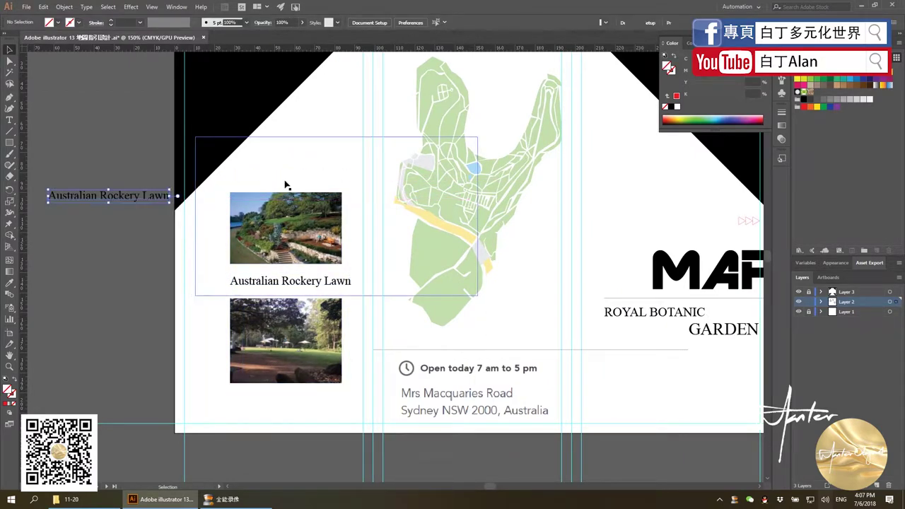
{"action": "mouse_move", "coordinate": [277, 242]}
{"action": "left_mouse_down"}
{"action": "mouse_move", "coordinate": [288, 170]}
{"action": "mouse_move", "coordinate": [311, 206]}
{"action": "mouse_move", "coordinate": [215, 133]}
{"action": "left_mouse_up"}
{"action": "scroll", "coordinate": [311, 206], "scroll_direction": "down", "scroll_amount": 3}
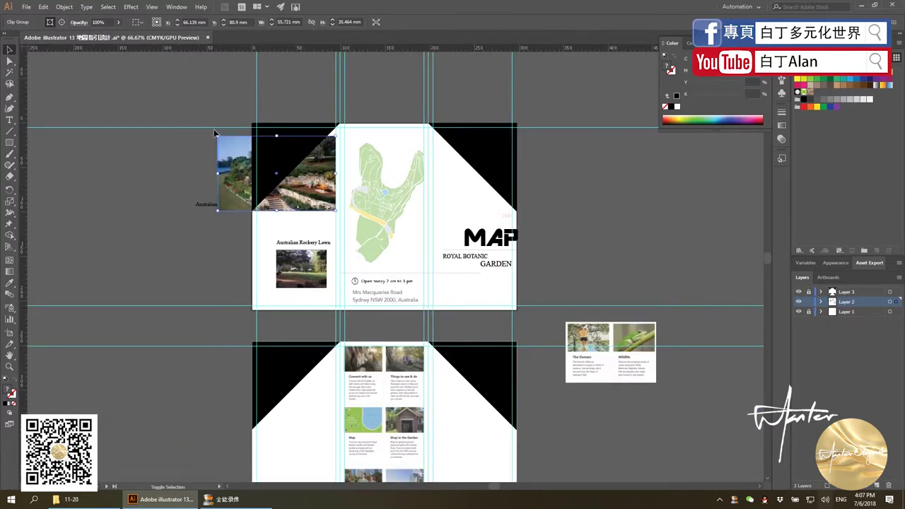
Position the first Australian Rockery Lawn caption just under the photo in the black corner
{"action": "left_click", "coordinate": [202, 213]}
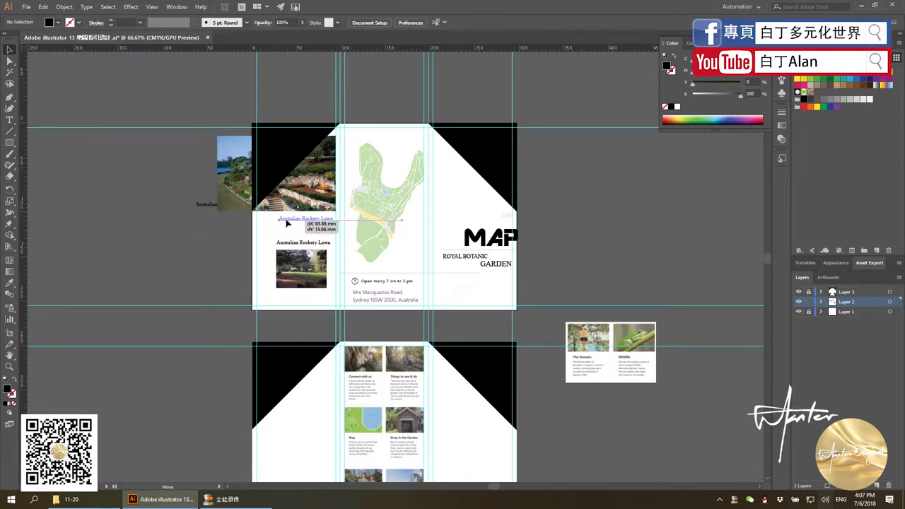
{"action": "left_click_drag", "start_coordinate": [203, 208], "coordinate": [286, 226]}
{"action": "scroll", "coordinate": [287, 228], "scroll_direction": "up", "scroll_amount": 1, "text": "alt"}
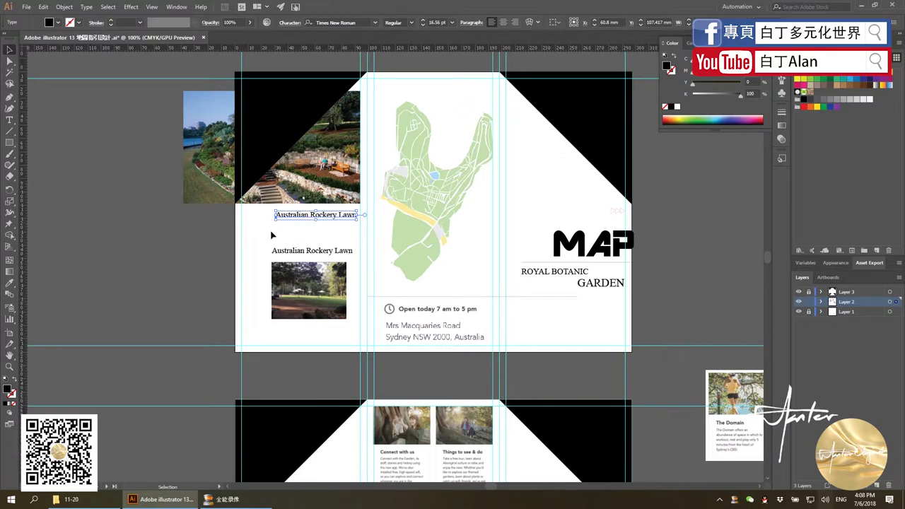
{"action": "scroll", "coordinate": [297, 235], "scroll_direction": "up", "scroll_amount": 1}
{"action": "scroll", "coordinate": [287, 221], "scroll_direction": "up", "scroll_amount": 1}
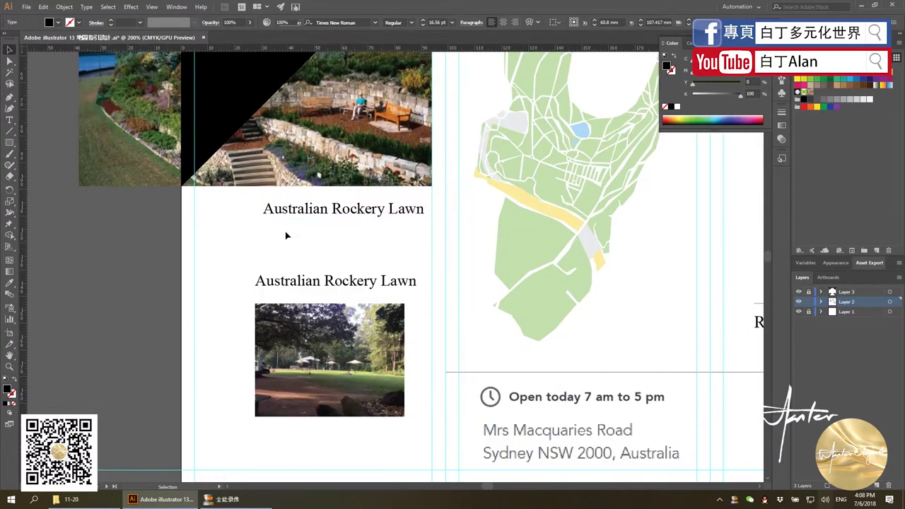
{"action": "left_click_drag", "start_coordinate": [288, 212], "coordinate": [297, 206]}
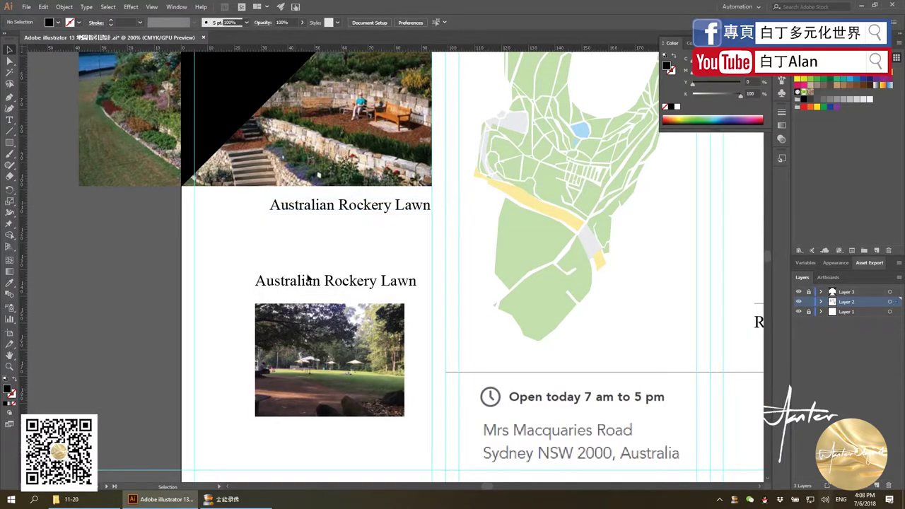
{"action": "scroll", "coordinate": [309, 278], "scroll_direction": "down", "scroll_amount": 2}
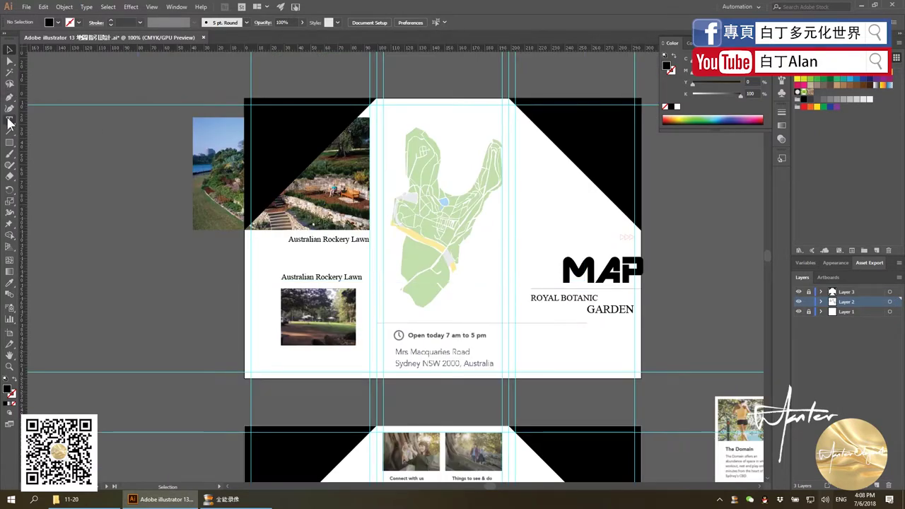
Draw a Pen triangle from the top corner notch to the photo's bottom-left and bottom-right corners
{"action": "left_click", "coordinate": [369, 118]}
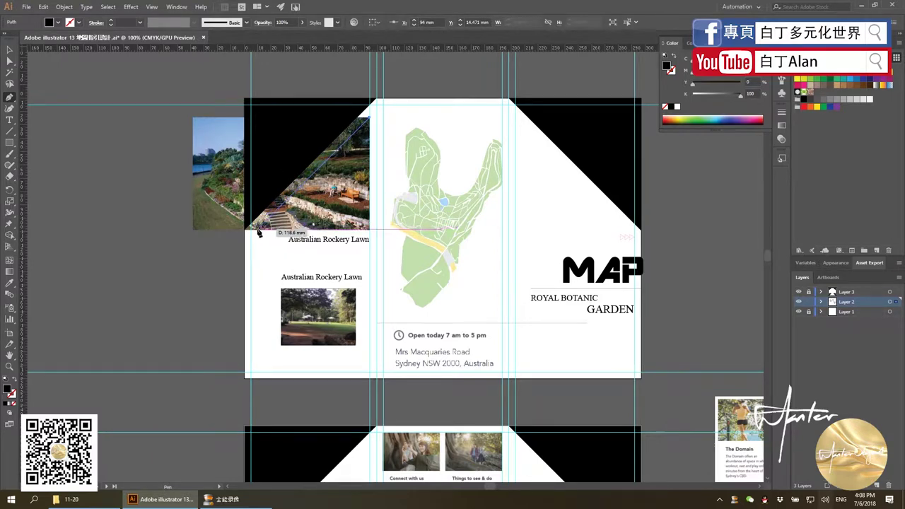
{"action": "scroll", "coordinate": [258, 233], "scroll_direction": "down", "scroll_amount": 1}
{"action": "scroll", "coordinate": [259, 233], "scroll_direction": "up", "scroll_amount": 4}
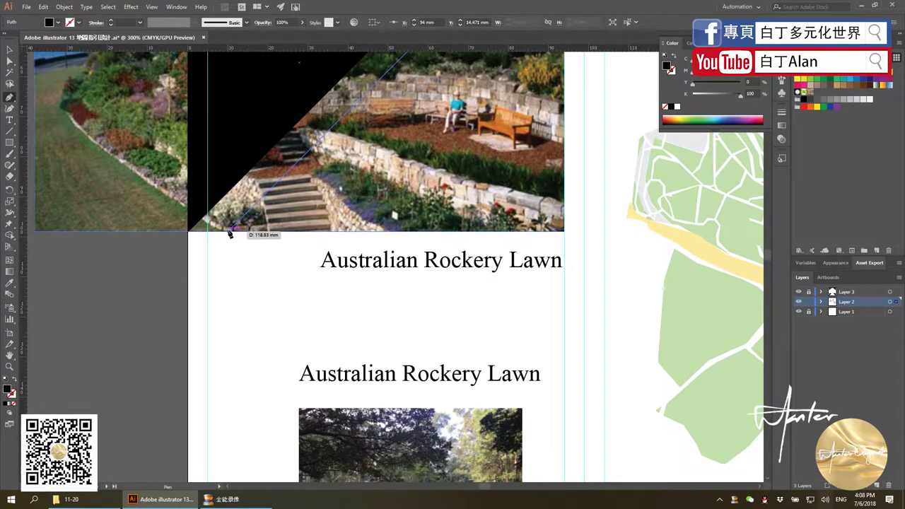
{"action": "left_click", "coordinate": [230, 234]}
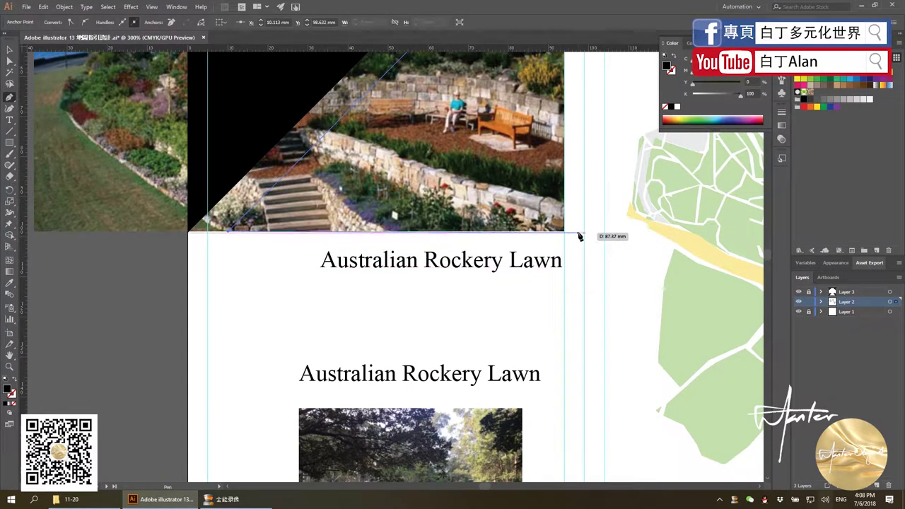
{"action": "left_click", "coordinate": [580, 234]}
{"action": "scroll", "coordinate": [565, 237], "scroll_direction": "down", "scroll_amount": 3}
{"action": "scroll", "coordinate": [541, 174], "scroll_direction": "down", "scroll_amount": 1}
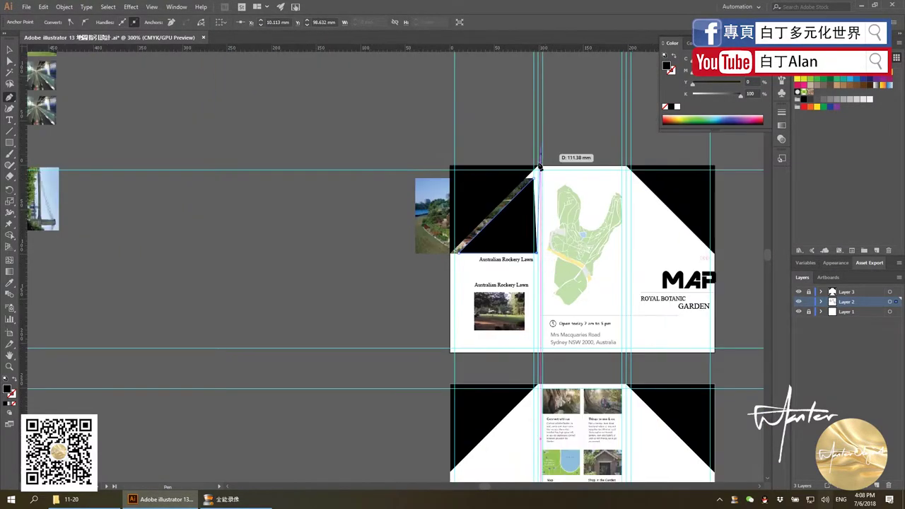
{"action": "scroll", "coordinate": [538, 173], "scroll_direction": "down", "scroll_amount": 6}
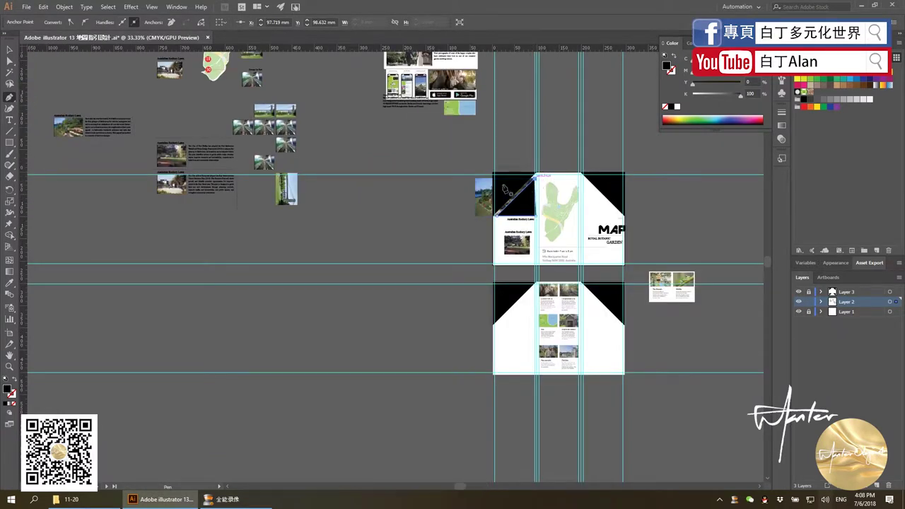
{"action": "left_click", "coordinate": [10, 48]}
{"action": "scroll", "coordinate": [532, 213], "scroll_direction": "down", "scroll_amount": 3}
{"action": "scroll", "coordinate": [532, 212], "scroll_direction": "up", "scroll_amount": 3}
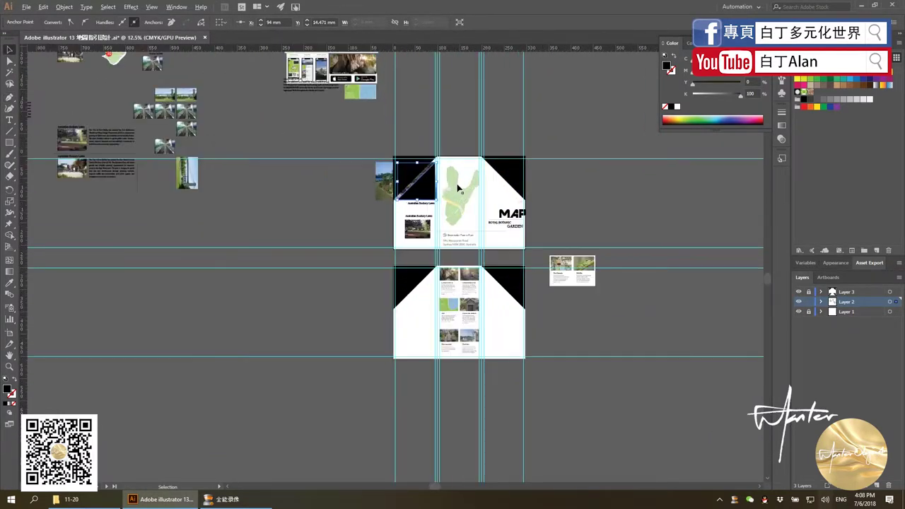
{"action": "scroll", "coordinate": [460, 183], "scroll_direction": "up", "scroll_amount": 3}
{"action": "scroll", "coordinate": [325, 183], "scroll_direction": "up", "scroll_amount": 2}
Make a clipping mask of the photo inside the triangle, then view the cover at actual size
{"action": "right_click", "coordinate": [160, 184]}
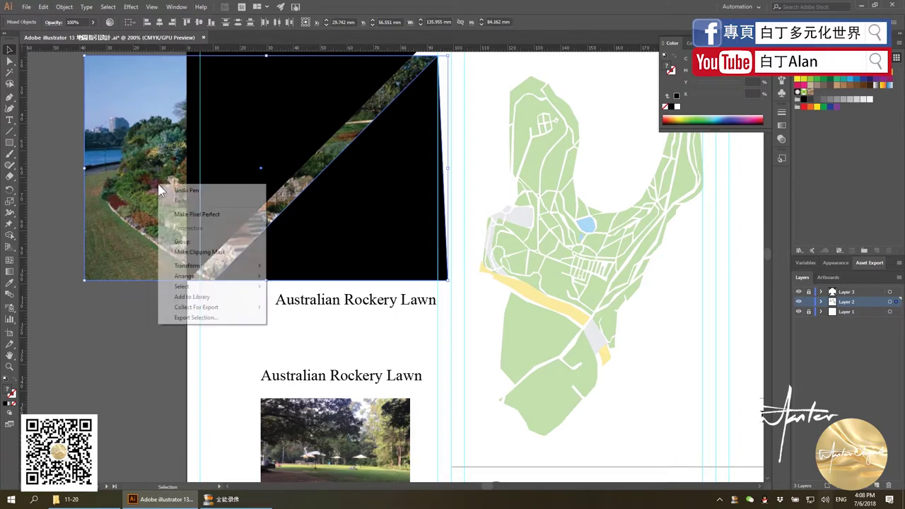
{"action": "left_click", "coordinate": [185, 250]}
{"action": "key", "text": "ctrl+0"}
{"action": "key", "text": "ctrl+shift+a"}
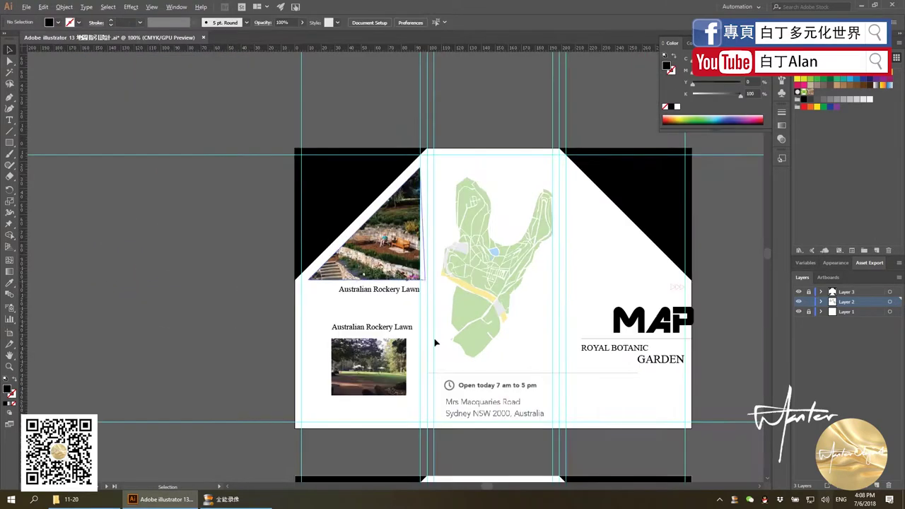
{"action": "key", "text": "ctrl+1"}
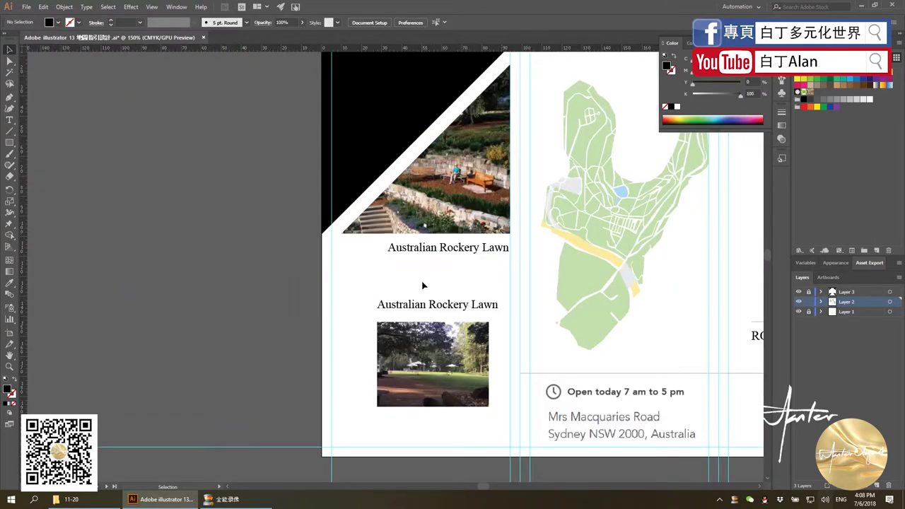
Move the lower photo under the first caption, scale it to column width, and caption it beneath
{"action": "left_click_drag", "start_coordinate": [434, 305], "coordinate": [256, 353]}
{"action": "left_click_drag", "start_coordinate": [432, 363], "coordinate": [396, 298]}
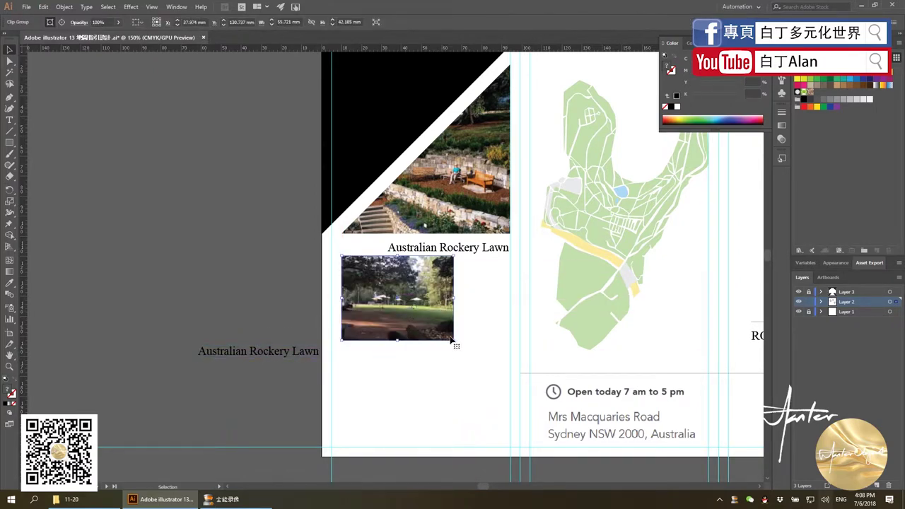
{"action": "left_click_drag", "start_coordinate": [451, 340], "coordinate": [510, 383]}
{"action": "left_click_drag", "start_coordinate": [452, 350], "coordinate": [452, 361]}
{"action": "left_click_drag", "start_coordinate": [269, 356], "coordinate": [458, 404]}
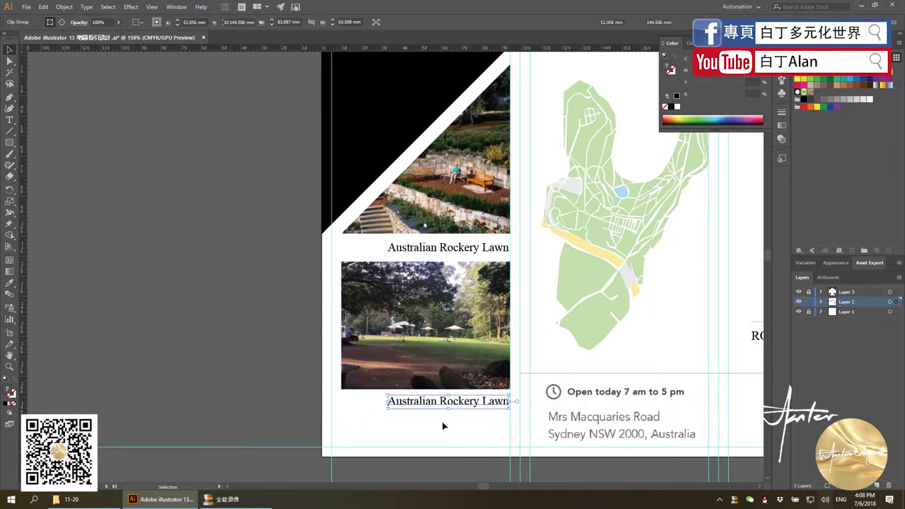
{"action": "left_click", "coordinate": [444, 424]}
{"action": "key", "text": "ctrl+minus"}
{"action": "key", "text": "ctrl+minus"}
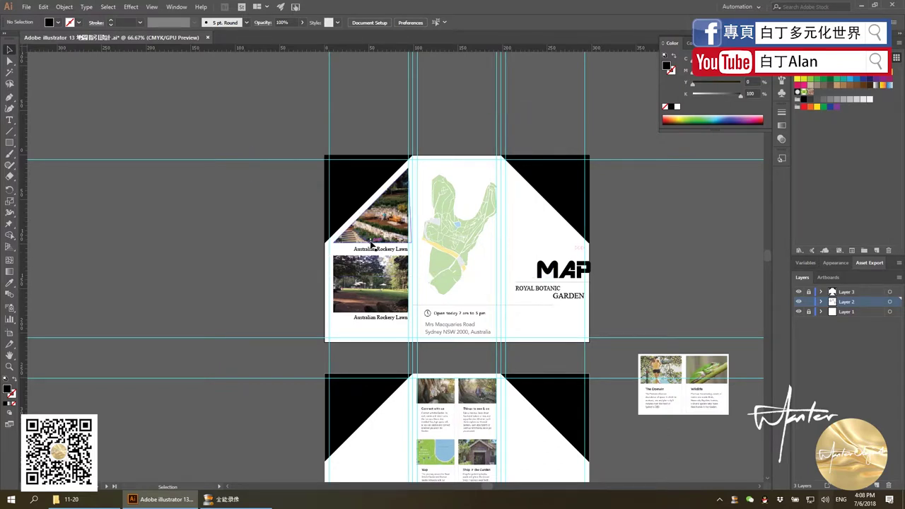
{"action": "scroll", "coordinate": [448, 268], "scroll_direction": "up", "scroll_amount": 2}
{"action": "scroll", "coordinate": [448, 269], "scroll_direction": "down", "scroll_amount": 2}
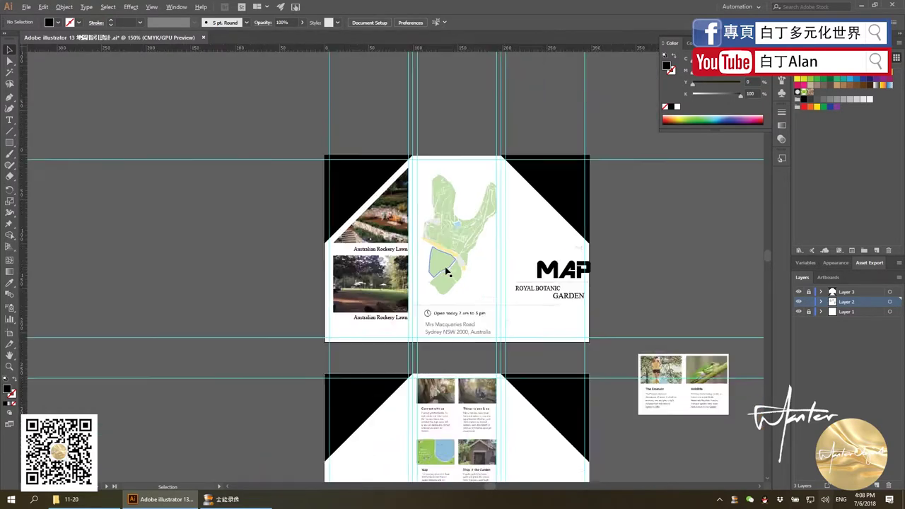
{"action": "scroll", "coordinate": [447, 271], "scroll_direction": "down", "scroll_amount": 1}
{"action": "scroll", "coordinate": [447, 270], "scroll_direction": "down", "scroll_amount": 1}
{"action": "scroll", "coordinate": [447, 271], "scroll_direction": "down", "scroll_amount": 1}
{"action": "scroll", "coordinate": [447, 268], "scroll_direction": "up", "scroll_amount": 2}
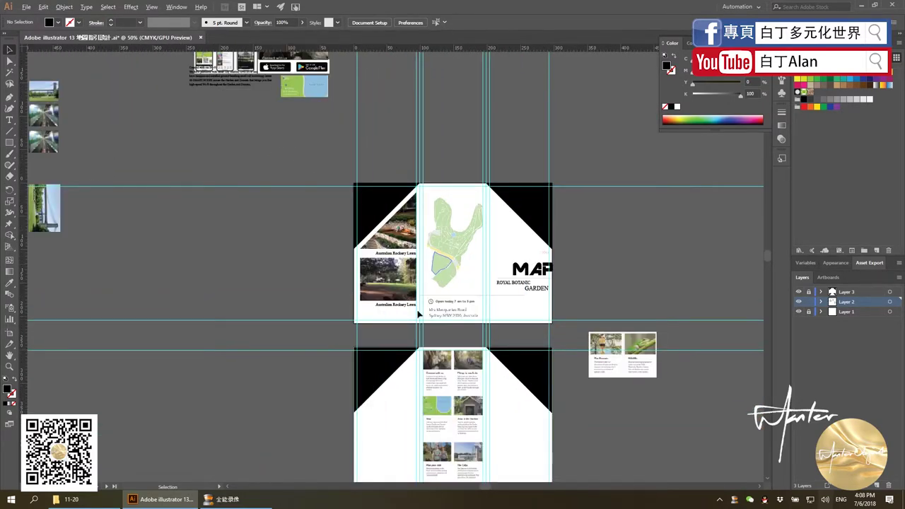
{"action": "scroll", "coordinate": [418, 314], "scroll_direction": "up", "scroll_amount": 3}
{"action": "scroll", "coordinate": [382, 278], "scroll_direction": "down", "scroll_amount": 1}
{"action": "scroll", "coordinate": [367, 276], "scroll_direction": "down", "scroll_amount": 3}
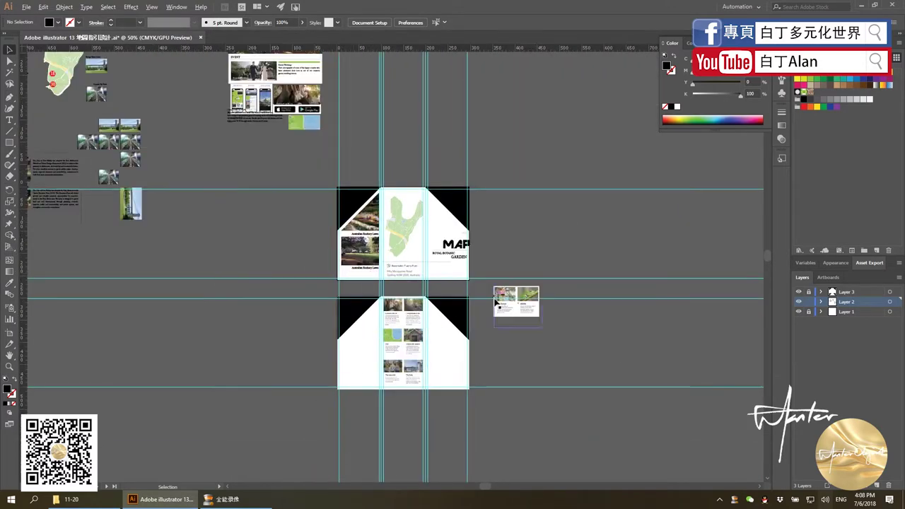
{"action": "scroll", "coordinate": [399, 256], "scroll_direction": "up", "scroll_amount": 2}
{"action": "scroll", "coordinate": [422, 197], "scroll_direction": "up", "scroll_amount": 1}
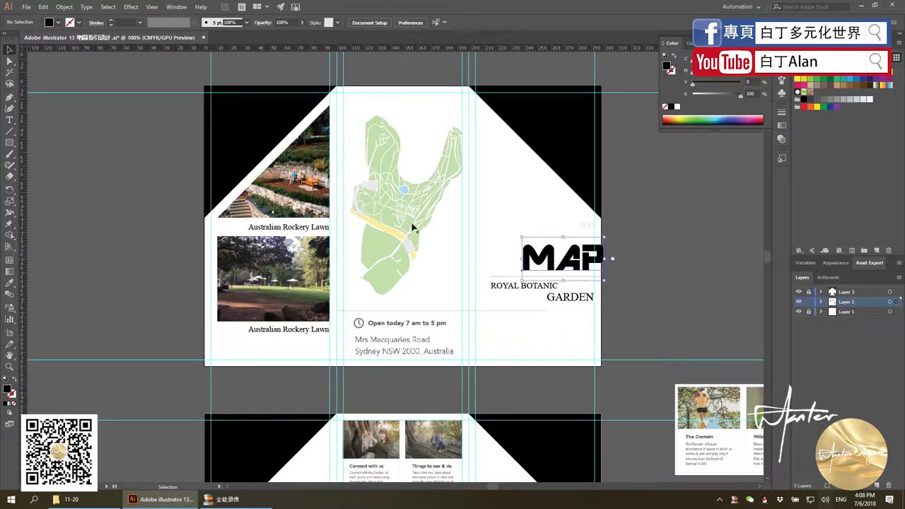
{"action": "left_click", "coordinate": [405, 222]}
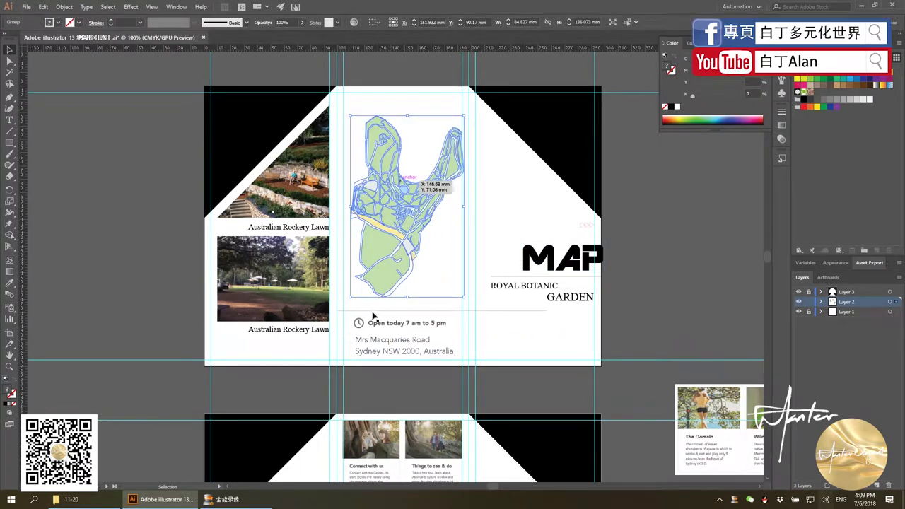
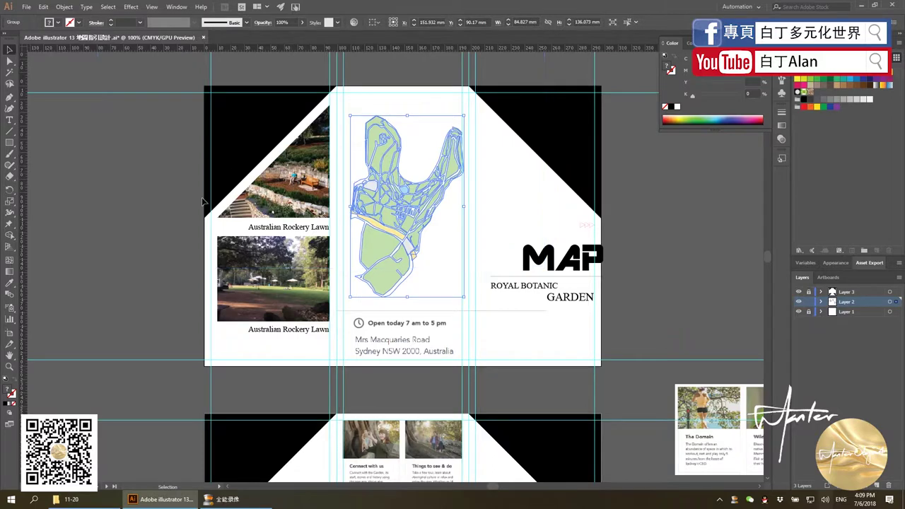
Move the phone screenshots group and the Wi-Fi text together onto the lower artboard
{"action": "scroll", "coordinate": [334, 124], "scroll_direction": "down", "scroll_amount": 1}
{"action": "scroll", "coordinate": [318, 251], "scroll_direction": "down", "scroll_amount": 1}
{"action": "scroll", "coordinate": [363, 268], "scroll_direction": "up", "scroll_amount": 2}
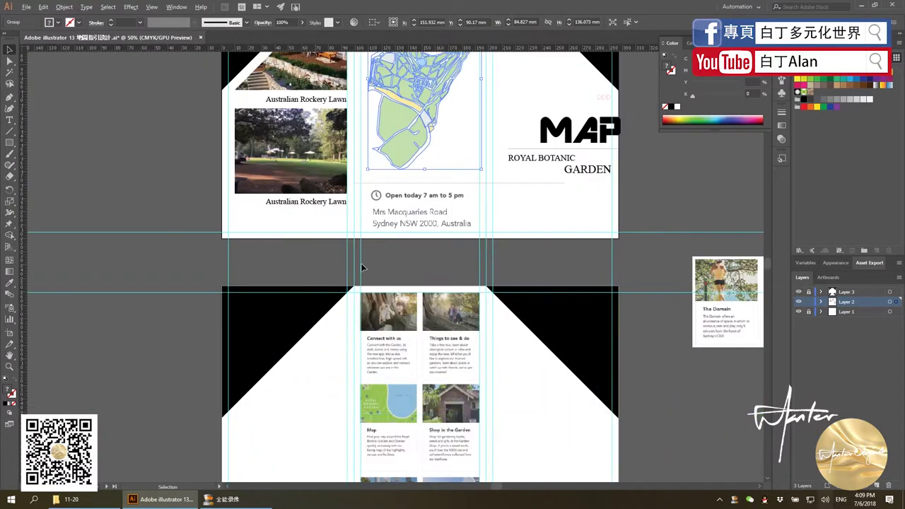
{"action": "scroll", "coordinate": [453, 264], "scroll_direction": "down", "scroll_amount": 3}
{"action": "scroll", "coordinate": [453, 264], "scroll_direction": "down", "scroll_amount": 2}
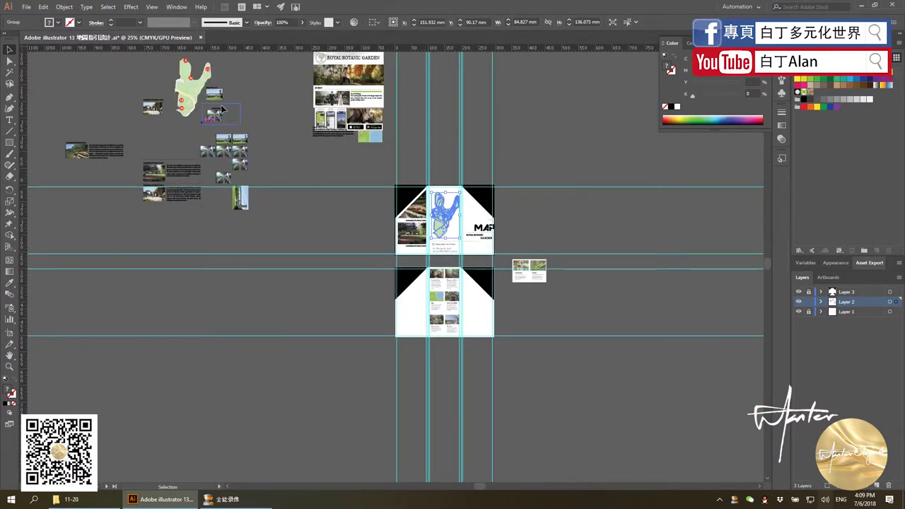
{"action": "scroll", "coordinate": [201, 102], "scroll_direction": "up", "scroll_amount": 2}
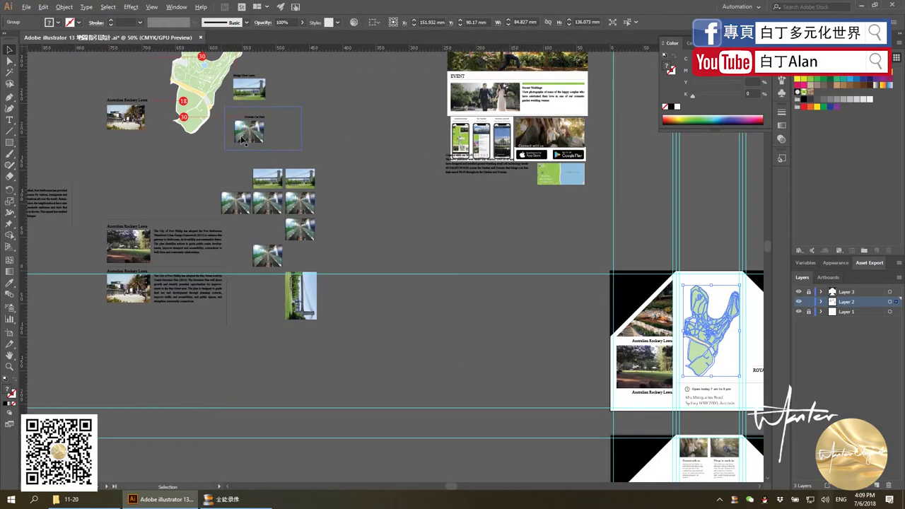
{"action": "scroll", "coordinate": [248, 138], "scroll_direction": "down", "scroll_amount": 2}
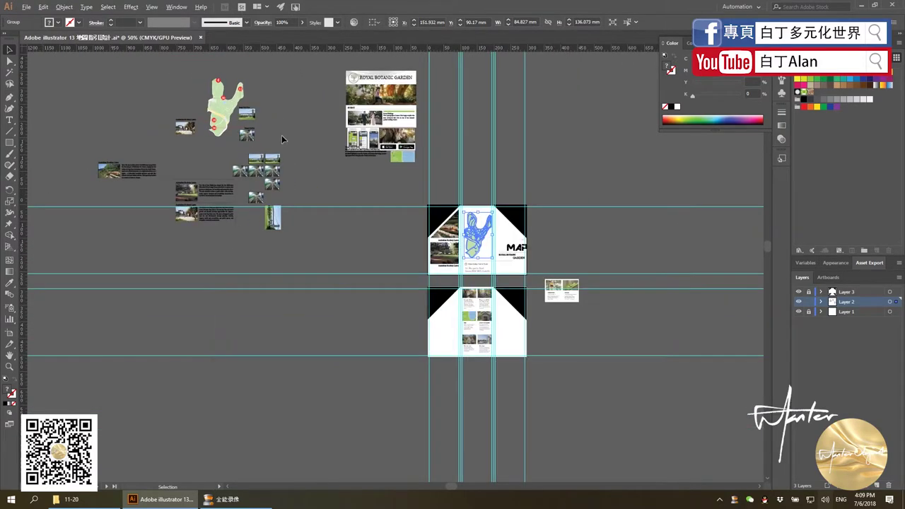
{"action": "left_click", "coordinate": [265, 91]}
{"action": "scroll", "coordinate": [406, 160], "scroll_direction": "up", "scroll_amount": 1}
{"action": "scroll", "coordinate": [407, 161], "scroll_direction": "up", "scroll_amount": 1}
{"action": "scroll", "coordinate": [331, 163], "scroll_direction": "down", "scroll_amount": 1}
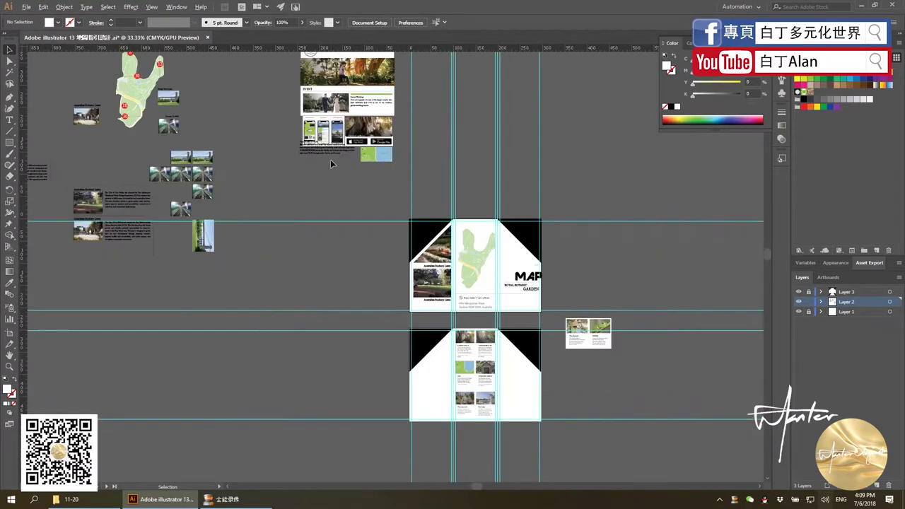
{"action": "scroll", "coordinate": [475, 374], "scroll_direction": "up", "scroll_amount": 2}
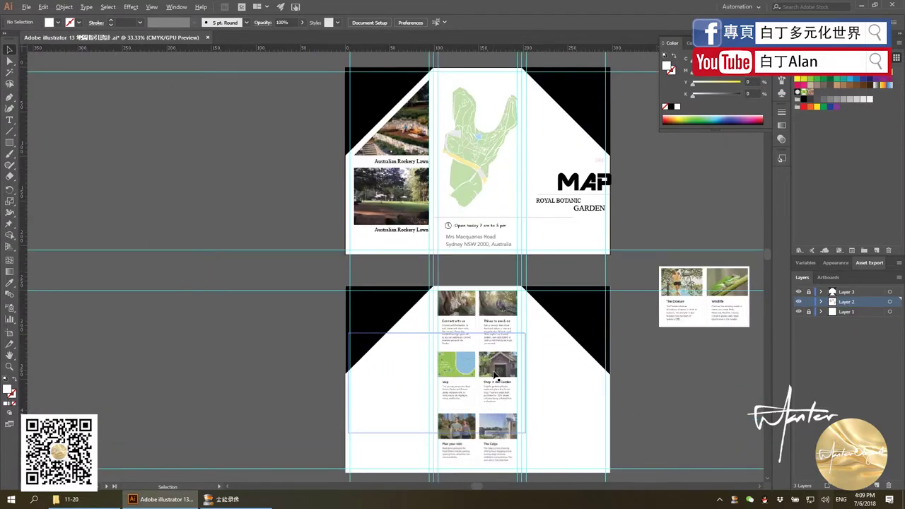
{"action": "scroll", "coordinate": [386, 164], "scroll_direction": "down", "scroll_amount": 2}
{"action": "scroll", "coordinate": [348, 110], "scroll_direction": "down", "scroll_amount": 1}
{"action": "scroll", "coordinate": [350, 106], "scroll_direction": "up", "scroll_amount": 3}
{"action": "scroll", "coordinate": [421, 257], "scroll_direction": "up", "scroll_amount": 1}
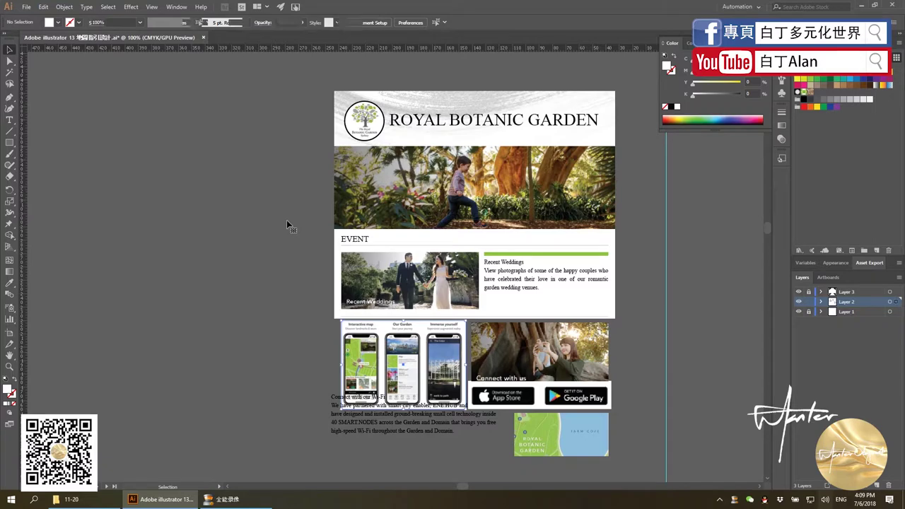
{"action": "scroll", "coordinate": [281, 247], "scroll_direction": "down", "scroll_amount": 4}
{"action": "left_click", "coordinate": [286, 251]}
{"action": "left_click", "coordinate": [293, 255], "text": "shift"}
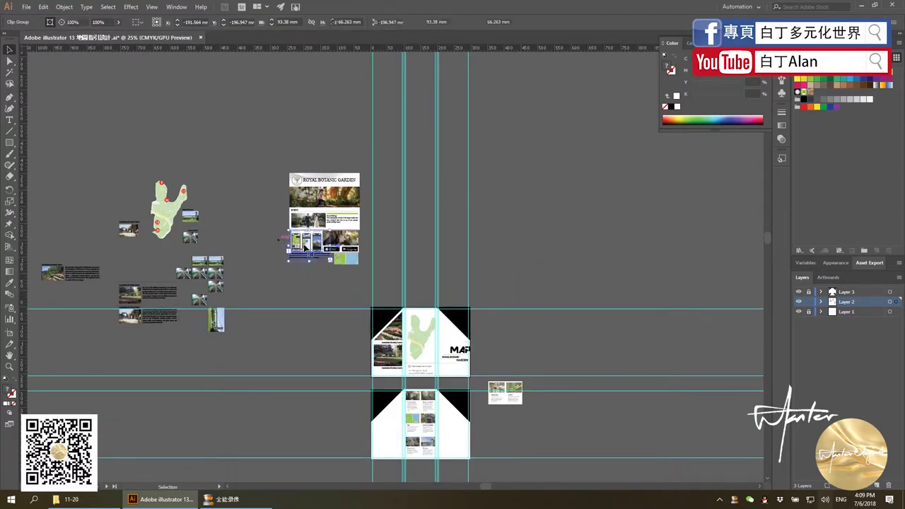
{"action": "left_click_drag", "start_coordinate": [295, 253], "coordinate": [391, 437]}
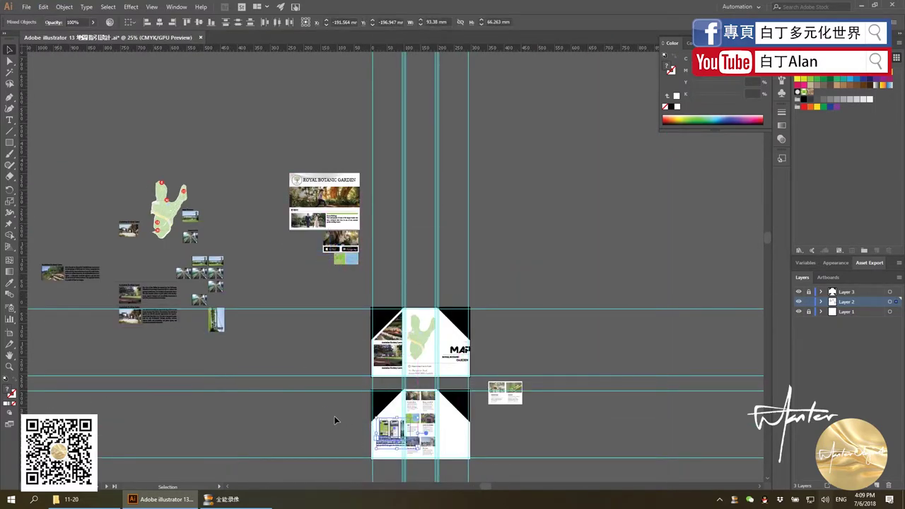
Fit the Connect with our Wi-Fi paragraph to the left panel's width and justify it
{"action": "scroll", "coordinate": [334, 416], "scroll_direction": "down", "scroll_amount": 1}
{"action": "scroll", "coordinate": [377, 376], "scroll_direction": "up", "scroll_amount": 3}
{"action": "scroll", "coordinate": [377, 376], "scroll_direction": "up", "scroll_amount": 5}
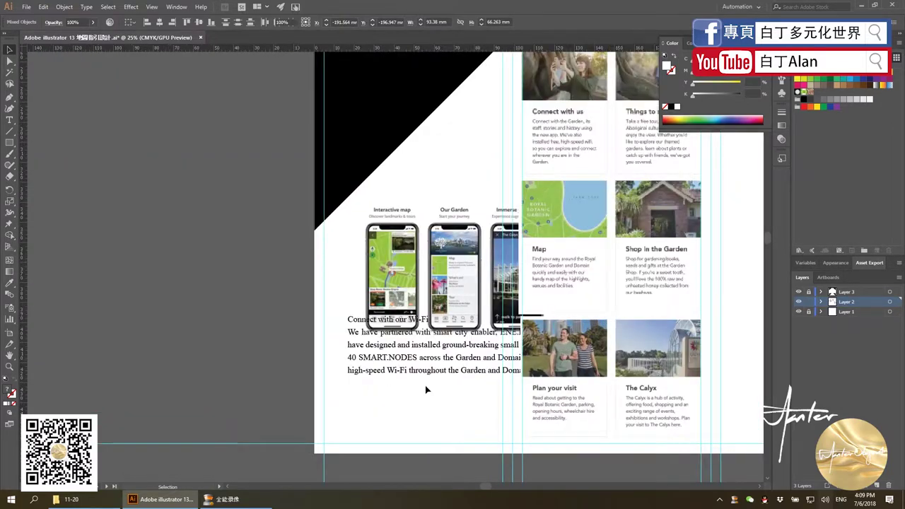
{"action": "mouse_move", "coordinate": [397, 362]}
{"action": "left_mouse_down"}
{"action": "mouse_move", "coordinate": [382, 387]}
{"action": "mouse_move", "coordinate": [374, 385]}
{"action": "left_mouse_up"}
{"action": "left_click_drag", "start_coordinate": [523, 375], "coordinate": [503, 375]}
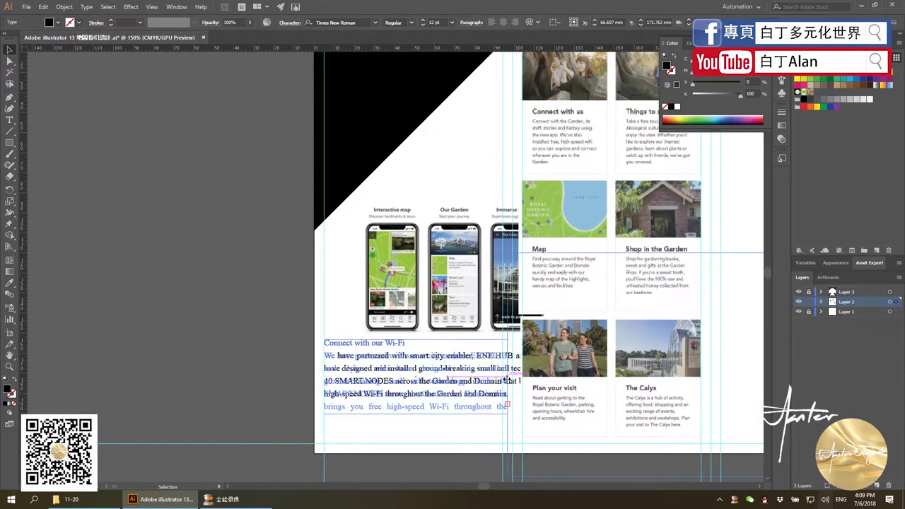
{"action": "key", "text": "ctrl+shift+j"}
{"action": "mouse_move", "coordinate": [415, 428]}
{"action": "left_mouse_down"}
{"action": "mouse_move", "coordinate": [414, 440]}
{"action": "mouse_move", "coordinate": [399, 429]}
{"action": "left_mouse_up"}
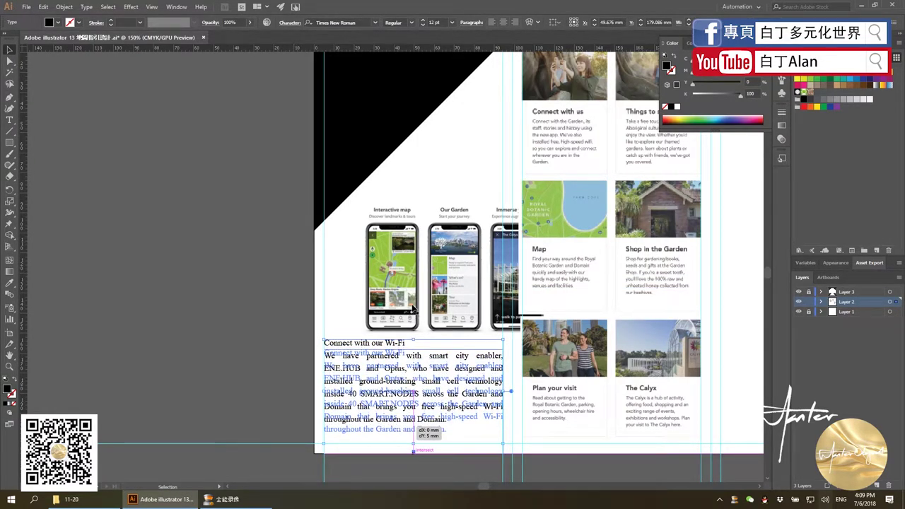
Scale and position the phone screenshots above the paragraph in the left panel
{"action": "left_click_drag", "start_coordinate": [414, 309], "coordinate": [382, 309]}
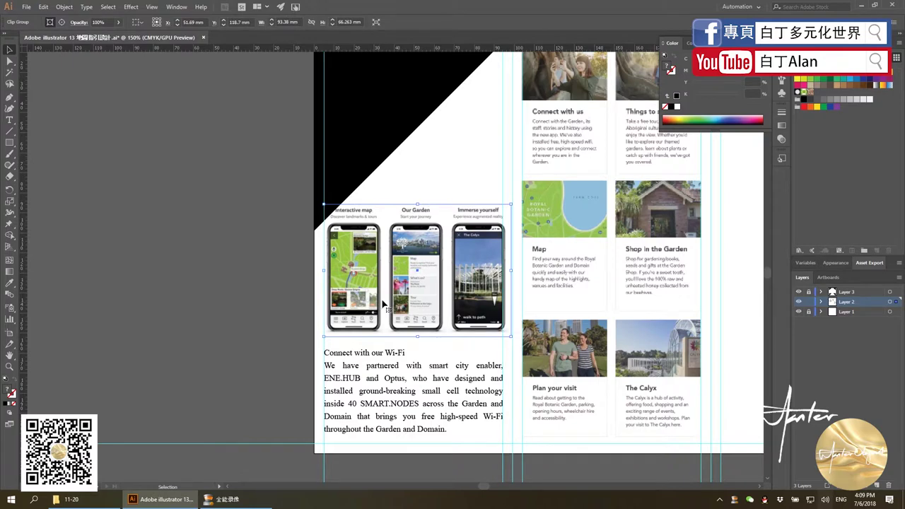
{"action": "left_click_drag", "start_coordinate": [511, 205], "coordinate": [497, 214]}
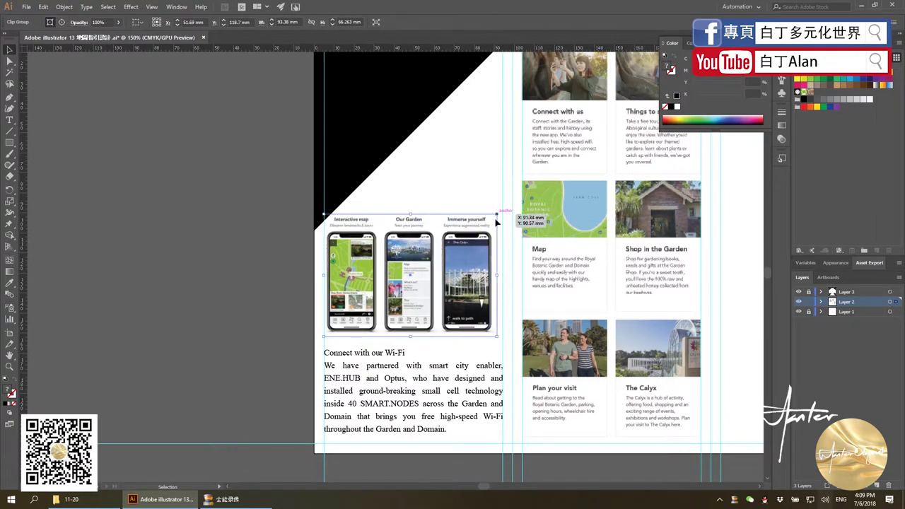
{"action": "left_click_drag", "start_coordinate": [473, 243], "coordinate": [473, 253]}
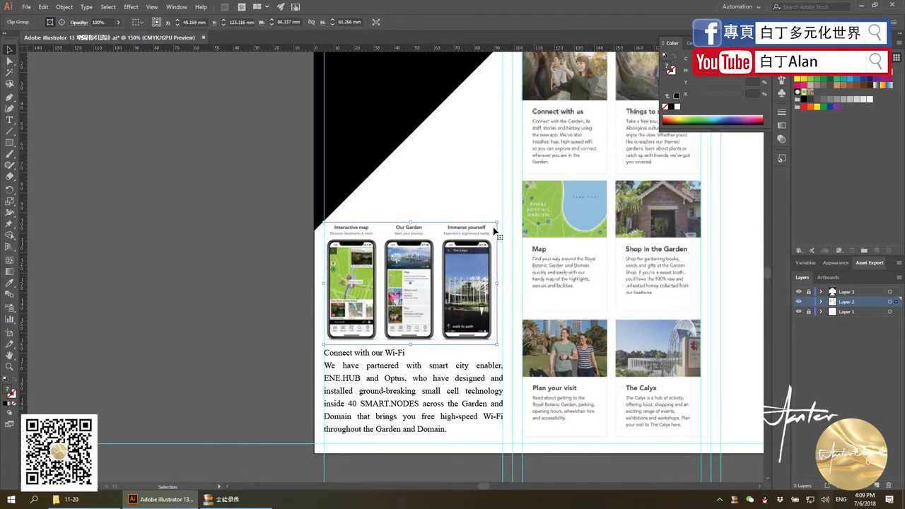
{"action": "left_click_drag", "start_coordinate": [502, 215], "coordinate": [507, 212]}
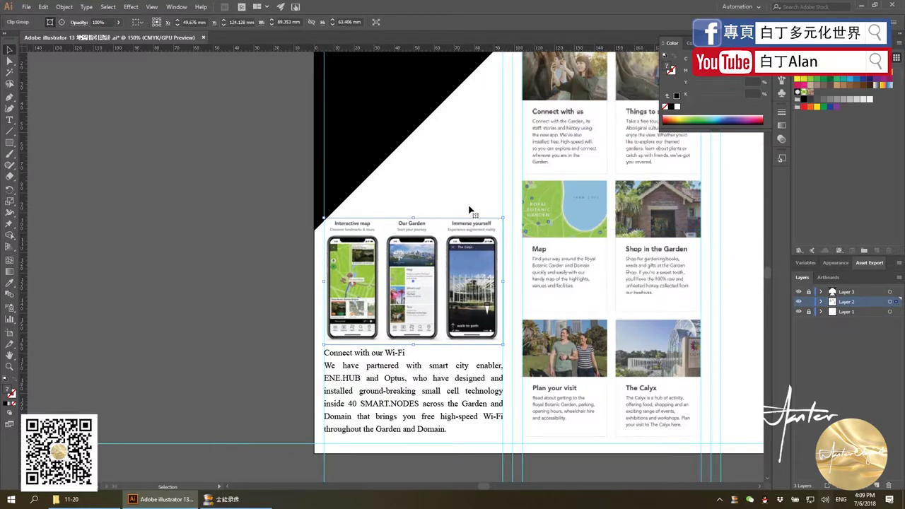
{"action": "left_click", "coordinate": [469, 210]}
{"action": "scroll", "coordinate": [481, 233], "scroll_direction": "down", "scroll_amount": 5}
{"action": "scroll", "coordinate": [491, 255], "scroll_direction": "up", "scroll_amount": 3}
Move the App Store and Google Play badges onto the lower artboard and rotate them about 45°
{"action": "scroll", "coordinate": [435, 356], "scroll_direction": "down", "scroll_amount": 3}
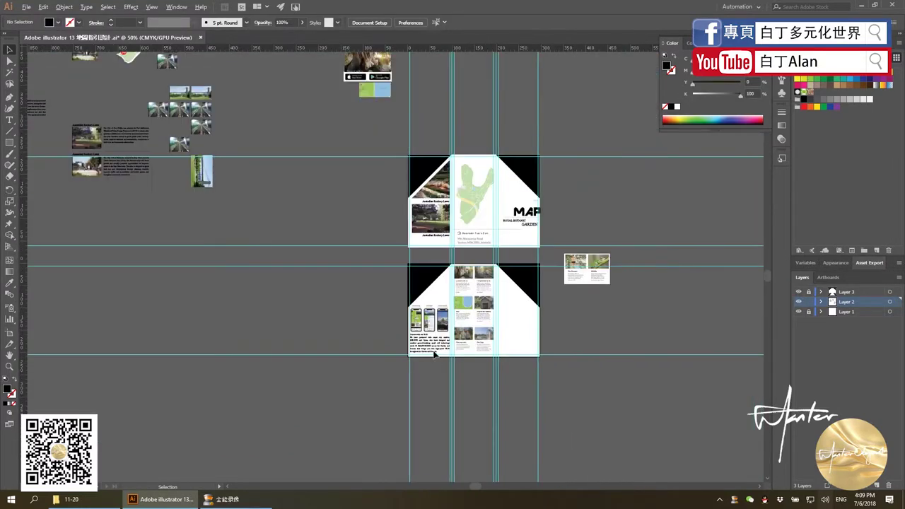
{"action": "scroll", "coordinate": [439, 302], "scroll_direction": "down", "scroll_amount": 1}
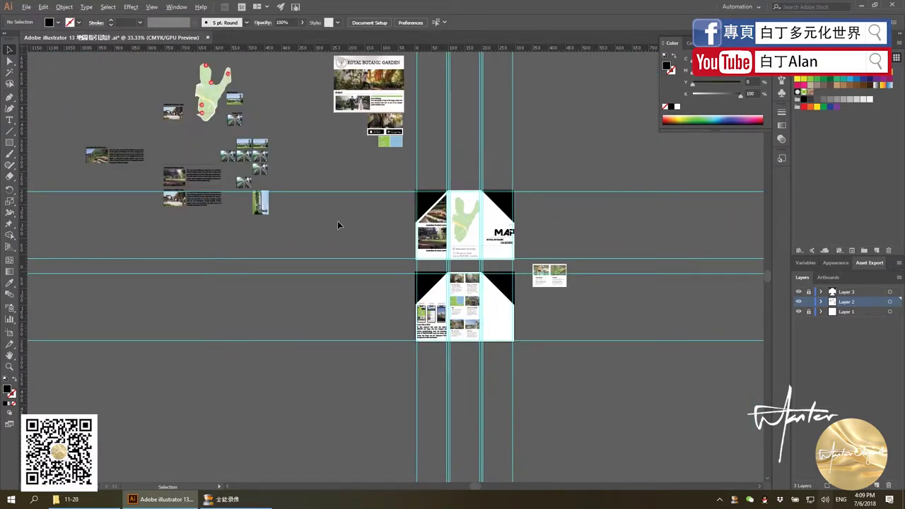
{"action": "scroll", "coordinate": [409, 149], "scroll_direction": "up", "scroll_amount": 1}
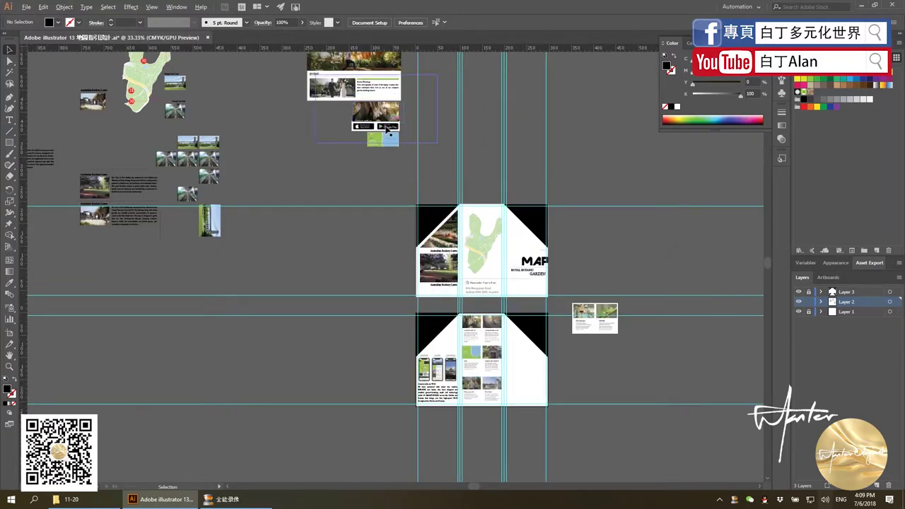
{"action": "mouse_move", "coordinate": [401, 127]}
{"action": "left_mouse_down"}
{"action": "mouse_move", "coordinate": [391, 275]}
{"action": "mouse_move", "coordinate": [407, 241]}
{"action": "left_mouse_up"}
{"action": "mouse_move", "coordinate": [375, 269]}
{"action": "left_mouse_down"}
{"action": "mouse_move", "coordinate": [441, 335]}
{"action": "mouse_move", "coordinate": [453, 335]}
{"action": "left_mouse_up"}
Shrink the rotated badges to about 60 mm wide
{"action": "scroll", "coordinate": [540, 280], "scroll_direction": "up", "scroll_amount": 2}
{"action": "scroll", "coordinate": [540, 281], "scroll_direction": "up", "scroll_amount": 3}
{"action": "mouse_move", "coordinate": [539, 281]}
{"action": "left_mouse_down"}
{"action": "mouse_move", "coordinate": [459, 335]}
{"action": "mouse_move", "coordinate": [493, 283]}
{"action": "left_mouse_up"}
{"action": "scroll", "coordinate": [444, 331], "scroll_direction": "down", "scroll_amount": 2}
{"action": "scroll", "coordinate": [444, 331], "scroll_direction": "up", "scroll_amount": 2}
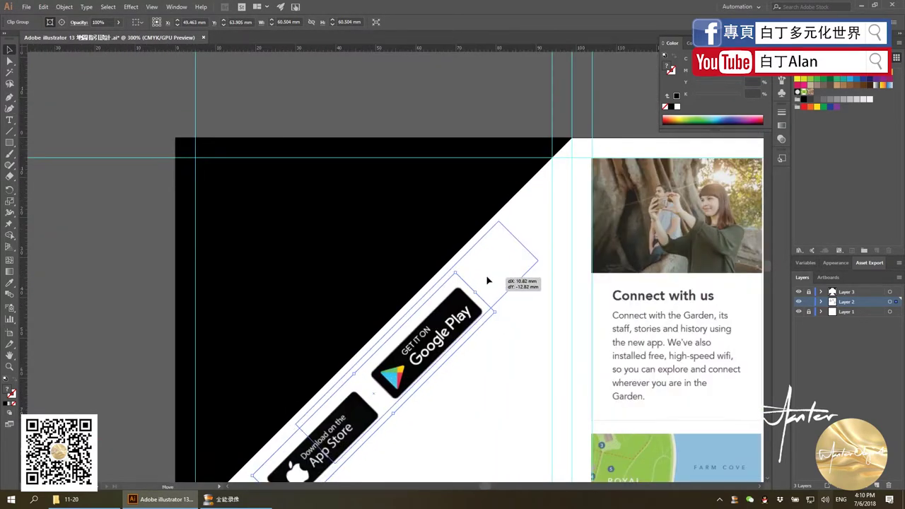
{"action": "scroll", "coordinate": [80, 278], "scroll_direction": "down", "scroll_amount": 3}
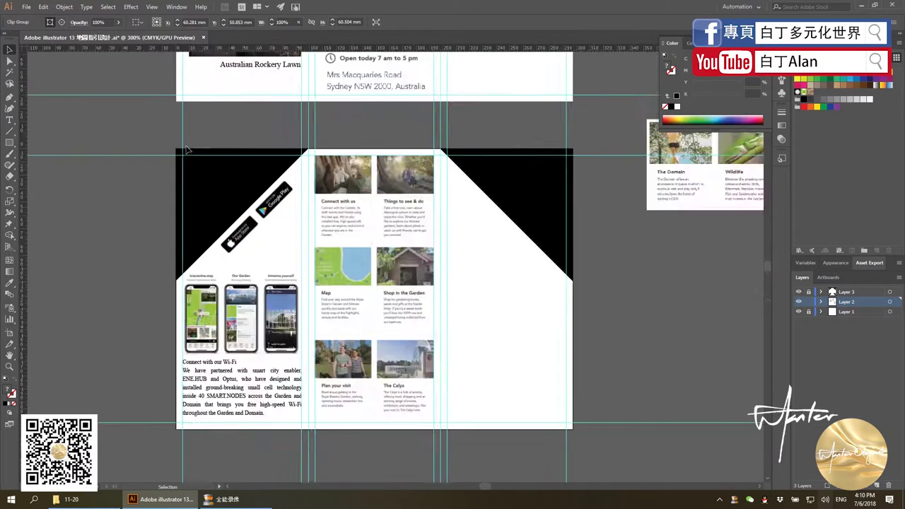
{"action": "left_click", "coordinate": [526, 278]}
{"action": "scroll", "coordinate": [526, 278], "scroll_direction": "down", "scroll_amount": 1}
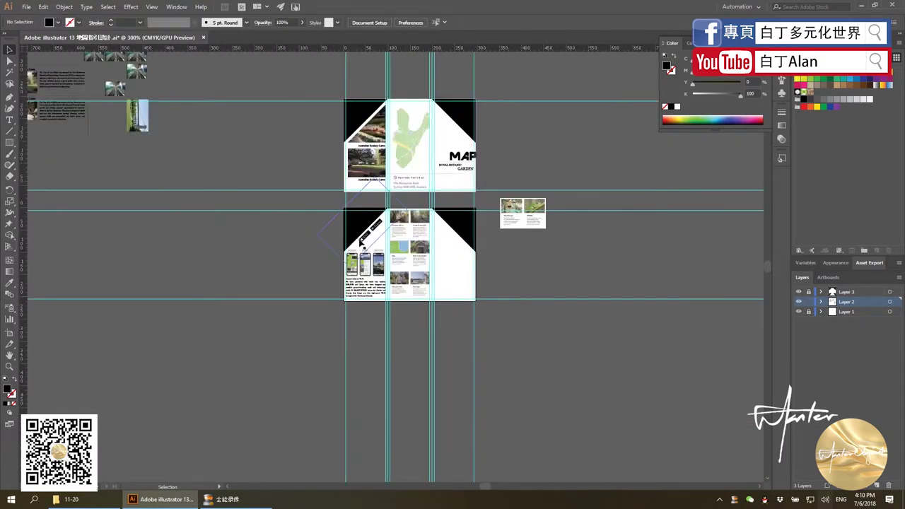
{"action": "scroll", "coordinate": [361, 240], "scroll_direction": "up", "scroll_amount": 2}
{"action": "scroll", "coordinate": [361, 241], "scroll_direction": "up", "scroll_amount": 2}
{"action": "scroll", "coordinate": [431, 314], "scroll_direction": "down", "scroll_amount": 2}
{"action": "scroll", "coordinate": [430, 313], "scroll_direction": "down", "scroll_amount": 2}
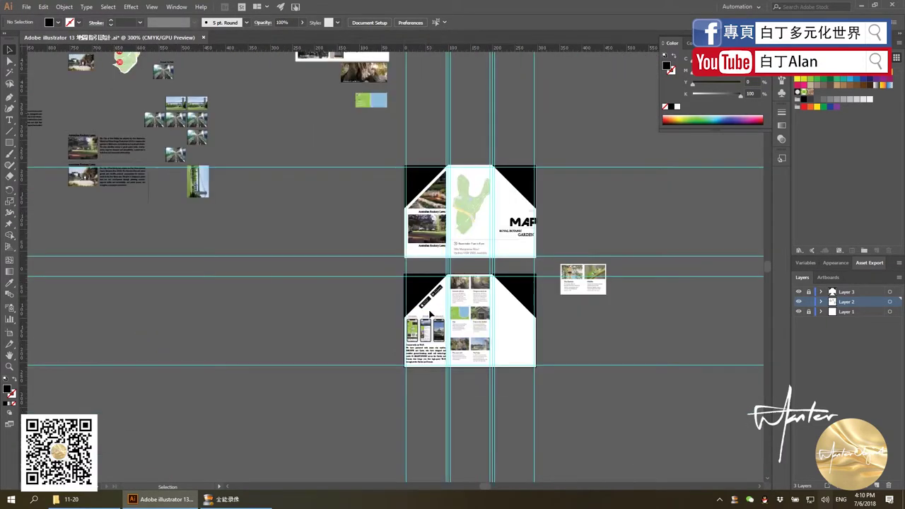
{"action": "scroll", "coordinate": [430, 313], "scroll_direction": "up", "scroll_amount": 2}
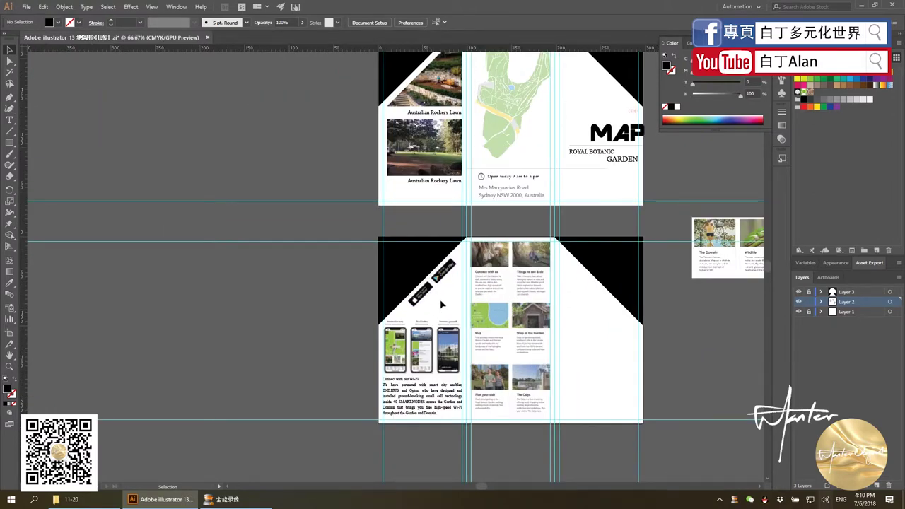
{"action": "scroll", "coordinate": [442, 305], "scroll_direction": "down", "scroll_amount": 1}
Park the badge group on the pasteboard left of the artboard
{"action": "left_click_drag", "start_coordinate": [428, 311], "coordinate": [295, 304]}
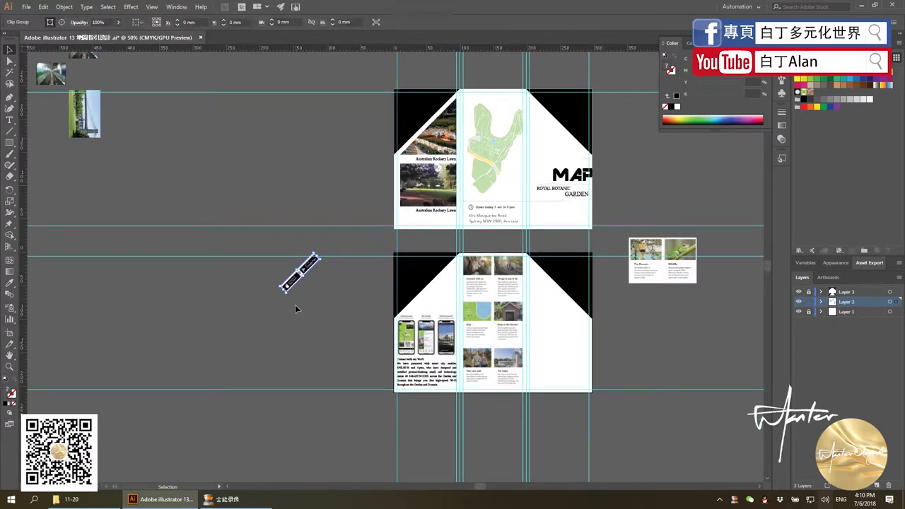
{"action": "scroll", "coordinate": [331, 334], "scroll_direction": "up", "scroll_amount": 1}
{"action": "scroll", "coordinate": [331, 334], "scroll_direction": "down", "scroll_amount": 2}
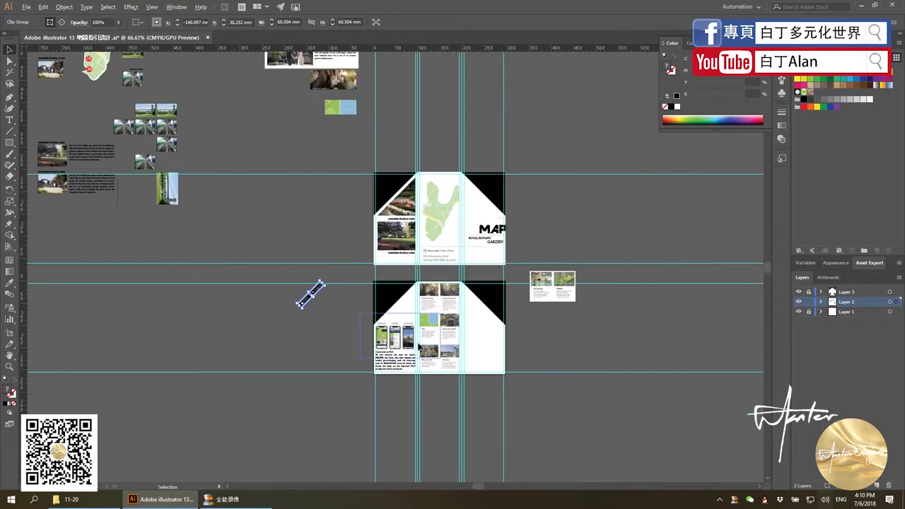
{"action": "scroll", "coordinate": [386, 309], "scroll_direction": "down", "scroll_amount": 1}
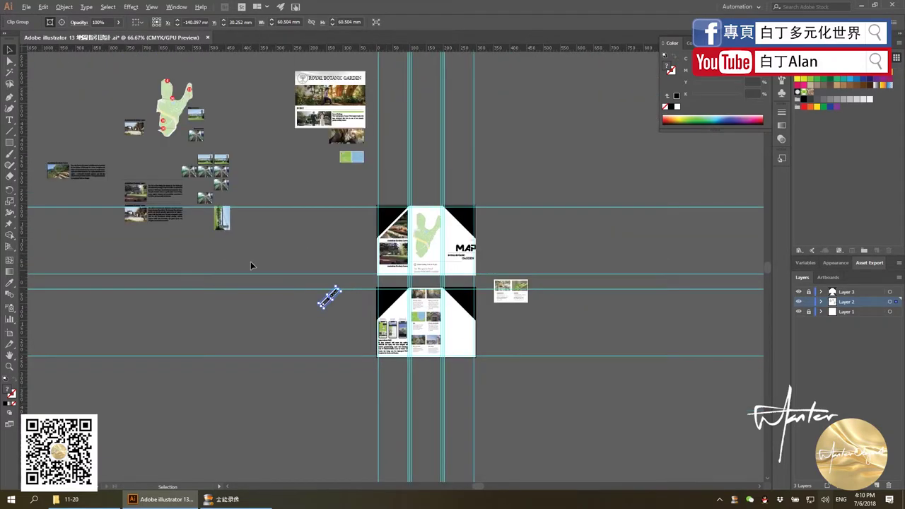
{"action": "scroll", "coordinate": [62, 205], "scroll_direction": "up", "scroll_amount": 1}
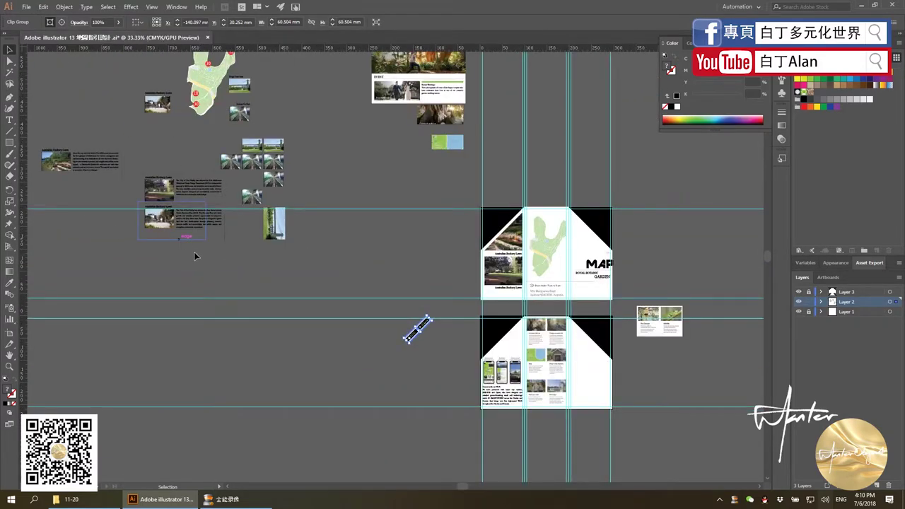
Drag the EVENT section with its white background onto the top artboard
{"action": "left_click", "coordinate": [180, 226]}
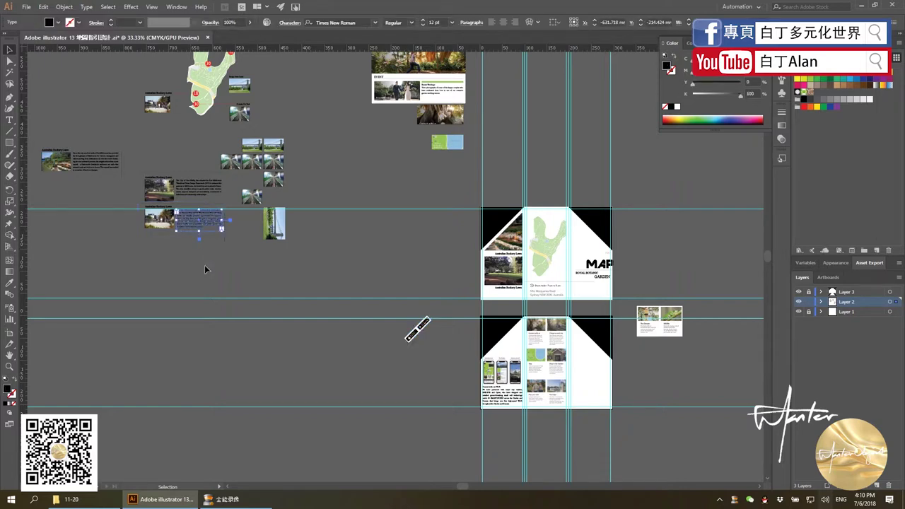
{"action": "left_click", "coordinate": [157, 189], "text": "shift"}
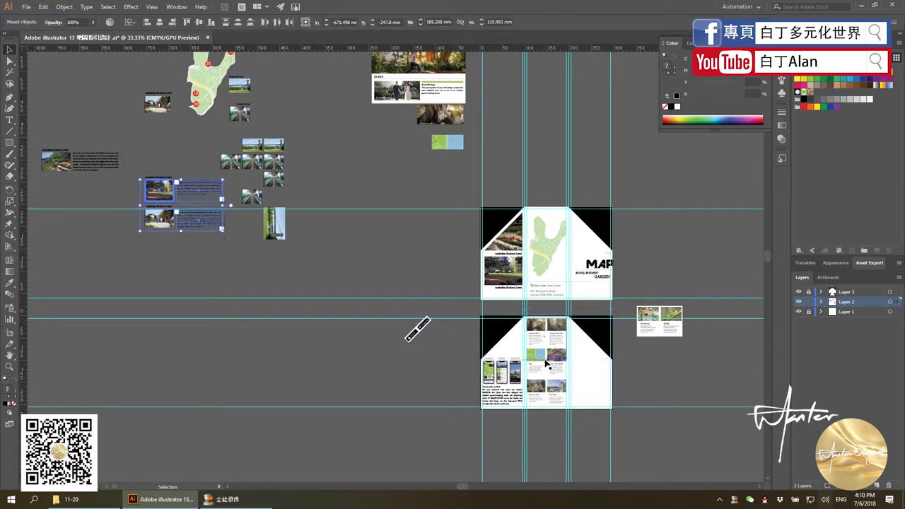
{"action": "scroll", "coordinate": [418, 202], "scroll_direction": "up", "scroll_amount": 2}
{"action": "left_click", "coordinate": [485, 125]}
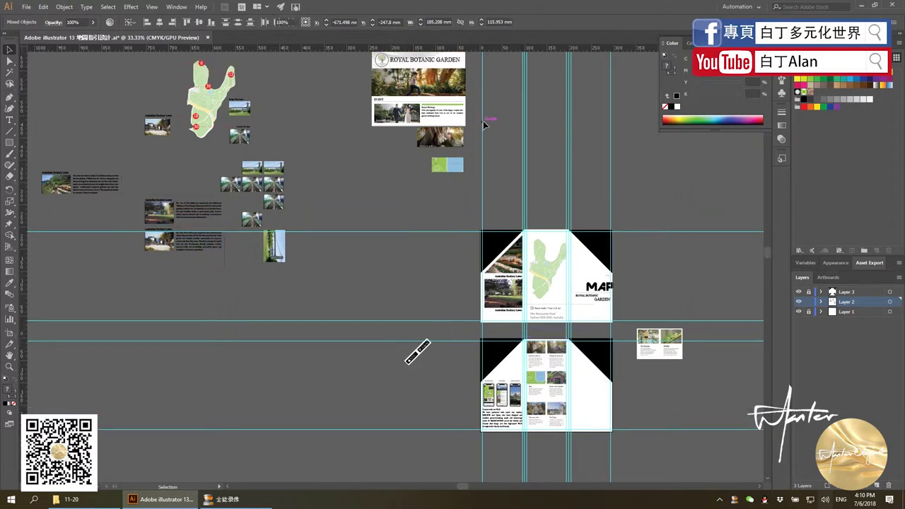
{"action": "mouse_move", "coordinate": [372, 101]}
{"action": "left_mouse_down"}
{"action": "mouse_move", "coordinate": [484, 98]}
{"action": "mouse_move", "coordinate": [636, 412]}
{"action": "mouse_move", "coordinate": [665, 417]}
{"action": "left_mouse_up"}
Move the running-child garden photo onto the lower artboard
{"action": "scroll", "coordinate": [484, 305], "scroll_direction": "up", "scroll_amount": 3}
{"action": "scroll", "coordinate": [484, 305], "scroll_direction": "down", "scroll_amount": 3}
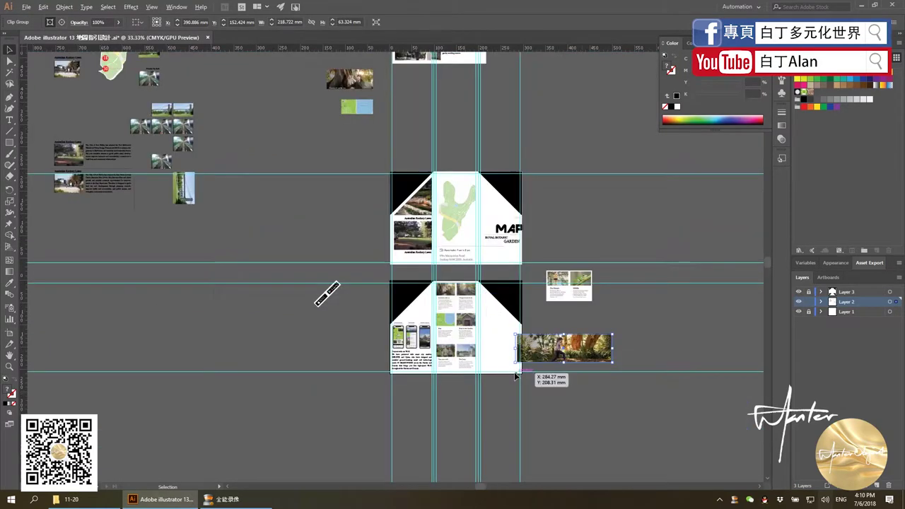
{"action": "scroll", "coordinate": [554, 325], "scroll_direction": "up", "scroll_amount": 4}
{"action": "left_click_drag", "start_coordinate": [551, 323], "coordinate": [455, 335]}
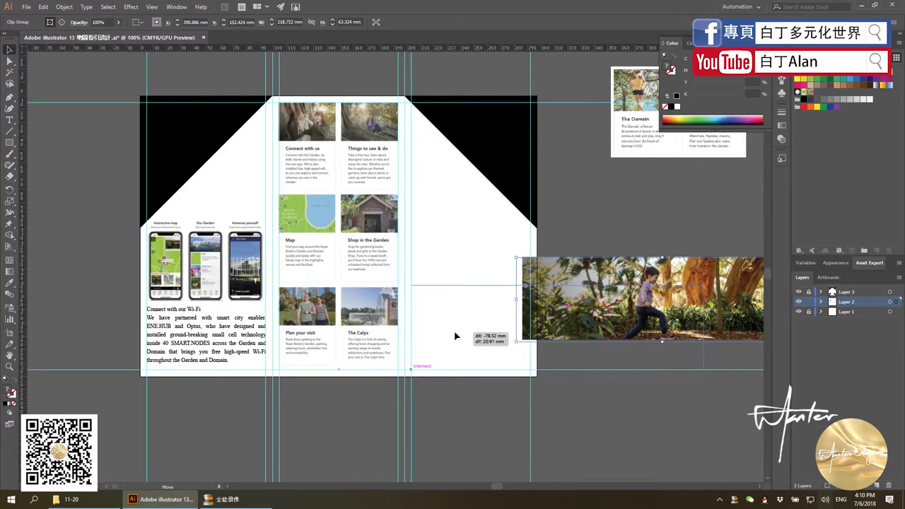
{"action": "scroll", "coordinate": [455, 335], "scroll_direction": "down", "scroll_amount": 2}
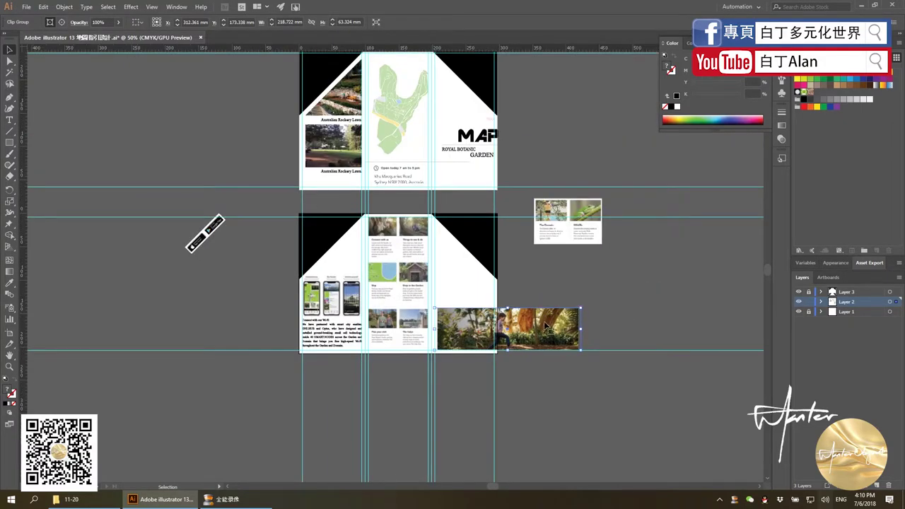
{"action": "left_click_drag", "start_coordinate": [546, 326], "coordinate": [427, 329]}
{"action": "scroll", "coordinate": [453, 325], "scroll_direction": "up", "scroll_amount": 3}
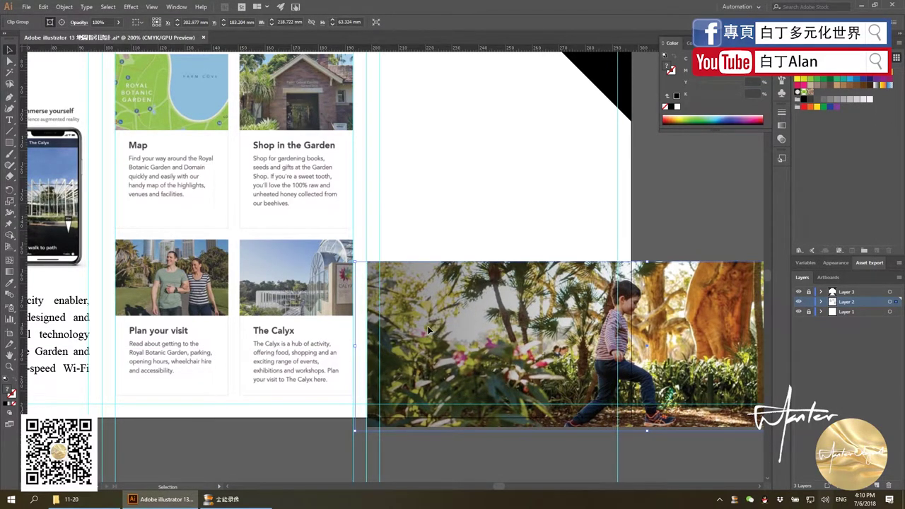
Inspect the photo's clip group in isolation mode, then return to the full artwork
{"action": "double_click", "coordinate": [427, 328]}
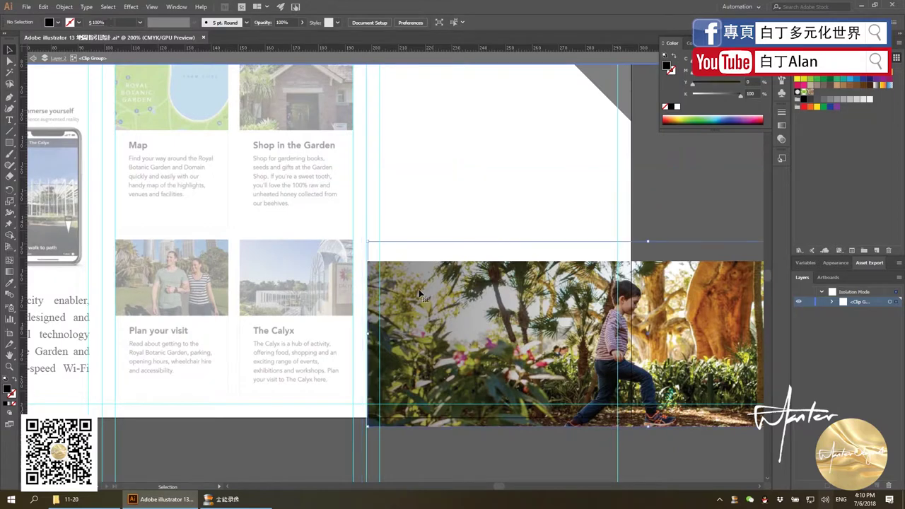
{"action": "double_click", "coordinate": [423, 294]}
{"action": "left_click", "coordinate": [469, 137]}
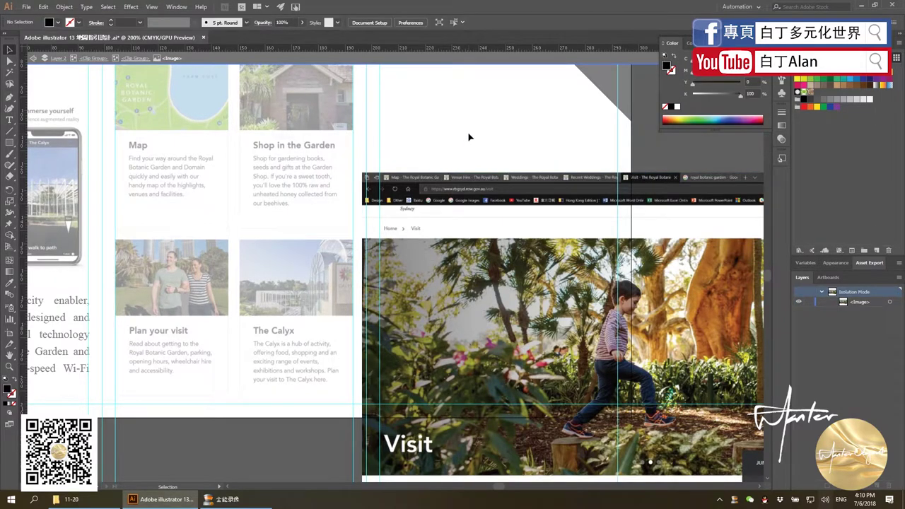
{"action": "double_click", "coordinate": [469, 137]}
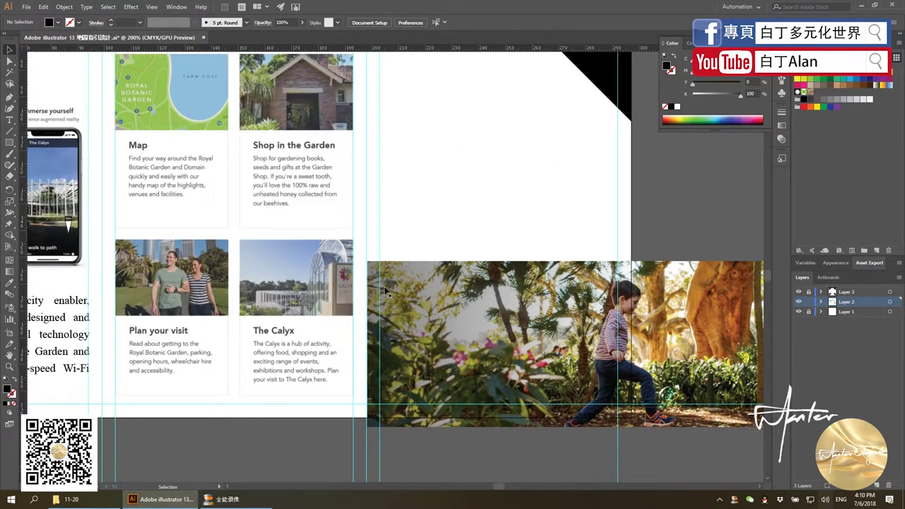
{"action": "left_click", "coordinate": [428, 302]}
Shrink the photo to about half size and set it along the artboard's bottom edge
{"action": "scroll", "coordinate": [390, 370], "scroll_direction": "down", "scroll_amount": 2}
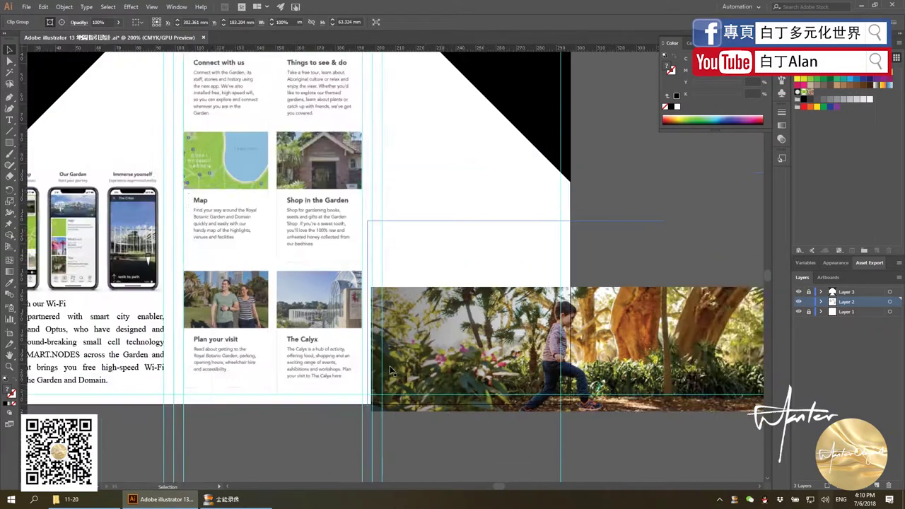
{"action": "scroll", "coordinate": [391, 370], "scroll_direction": "down", "scroll_amount": 3}
{"action": "left_click_drag", "start_coordinate": [566, 387], "coordinate": [568, 383]}
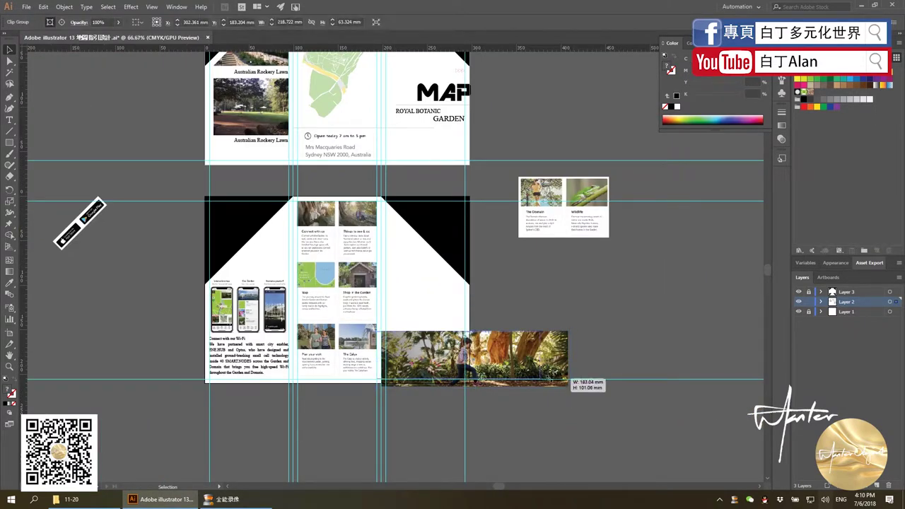
{"action": "left_click_drag", "start_coordinate": [568, 382], "coordinate": [473, 358]}
{"action": "scroll", "coordinate": [409, 370], "scroll_direction": "up", "scroll_amount": 1}
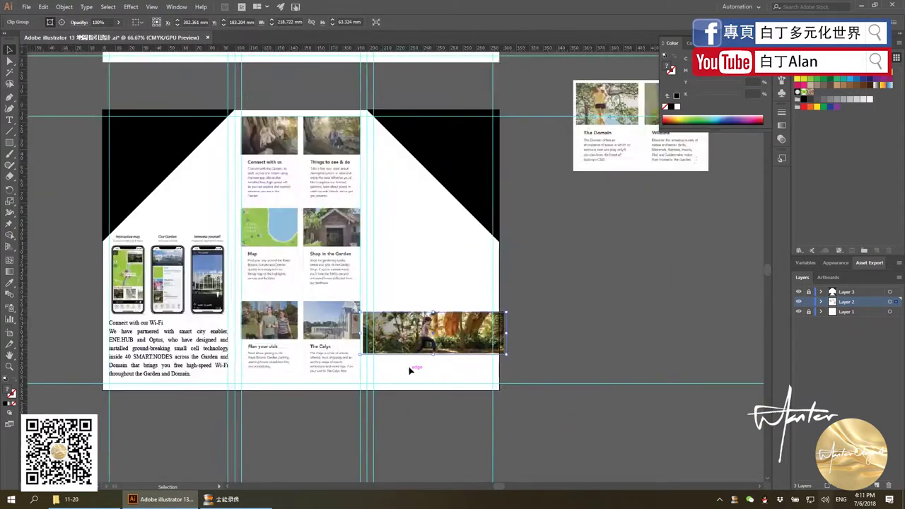
{"action": "scroll", "coordinate": [410, 370], "scroll_direction": "up", "scroll_amount": 2}
{"action": "left_click_drag", "start_coordinate": [433, 330], "coordinate": [439, 387]}
{"action": "left_click", "coordinate": [444, 448]}
{"action": "scroll", "coordinate": [453, 435], "scroll_direction": "down", "scroll_amount": 2}
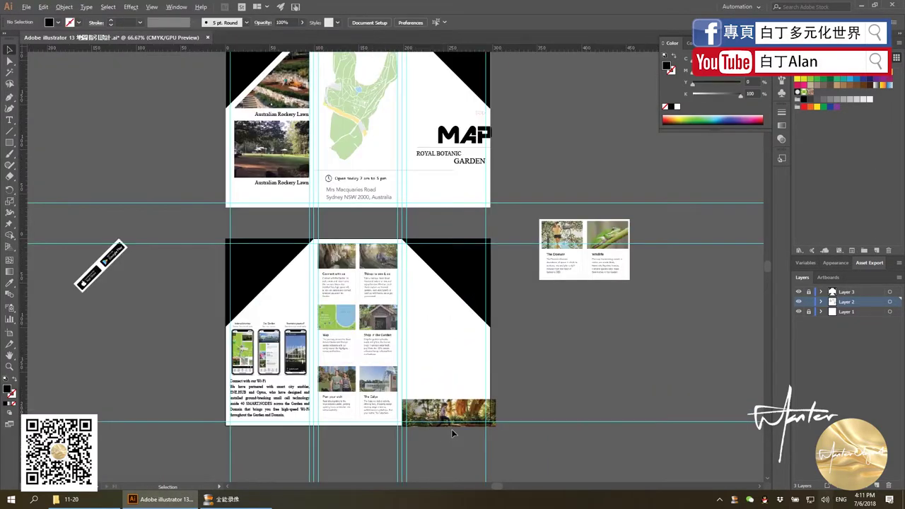
{"action": "scroll", "coordinate": [435, 367], "scroll_direction": "down", "scroll_amount": 2}
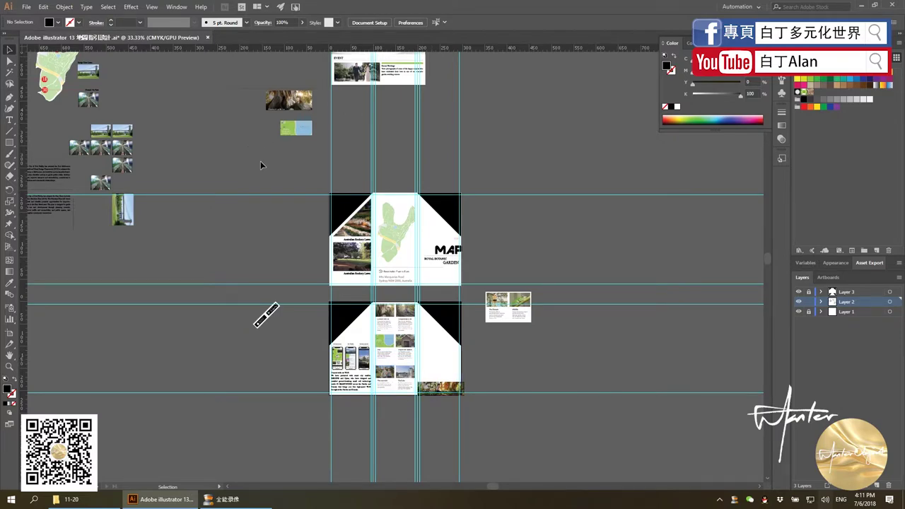
{"action": "scroll", "coordinate": [260, 165], "scroll_direction": "down", "scroll_amount": 1}
{"action": "scroll", "coordinate": [261, 163], "scroll_direction": "up", "scroll_amount": 2}
{"action": "scroll", "coordinate": [216, 178], "scroll_direction": "down", "scroll_amount": 1}
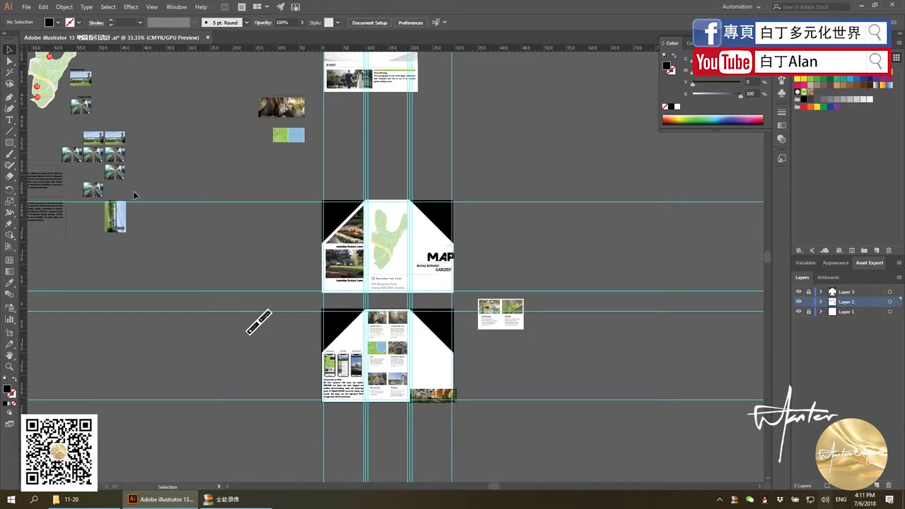
Drag the small photo thumbnails group onto the lower artboard's left panel
{"action": "left_click", "coordinate": [72, 148]}
{"action": "scroll", "coordinate": [350, 196], "scroll_direction": "up", "scroll_amount": 2}
{"action": "scroll", "coordinate": [350, 196], "scroll_direction": "down", "scroll_amount": 3}
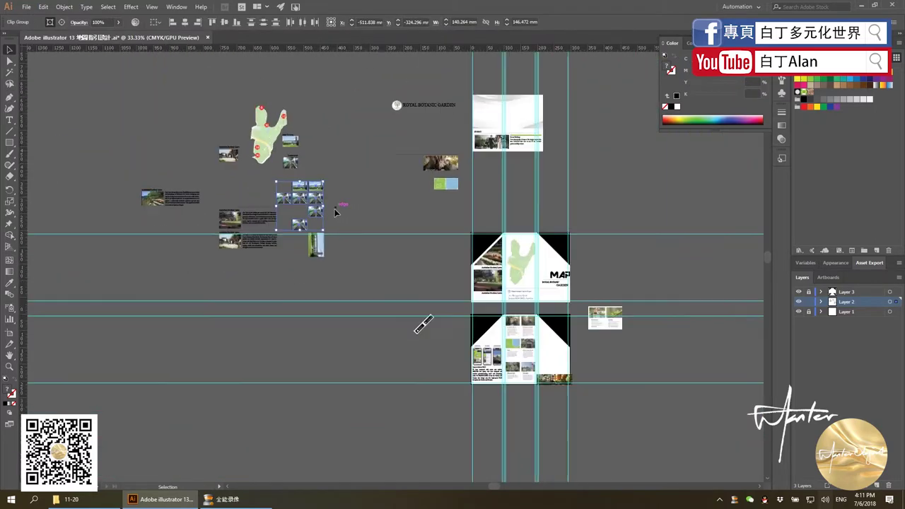
{"action": "left_click_drag", "start_coordinate": [315, 204], "coordinate": [646, 266]}
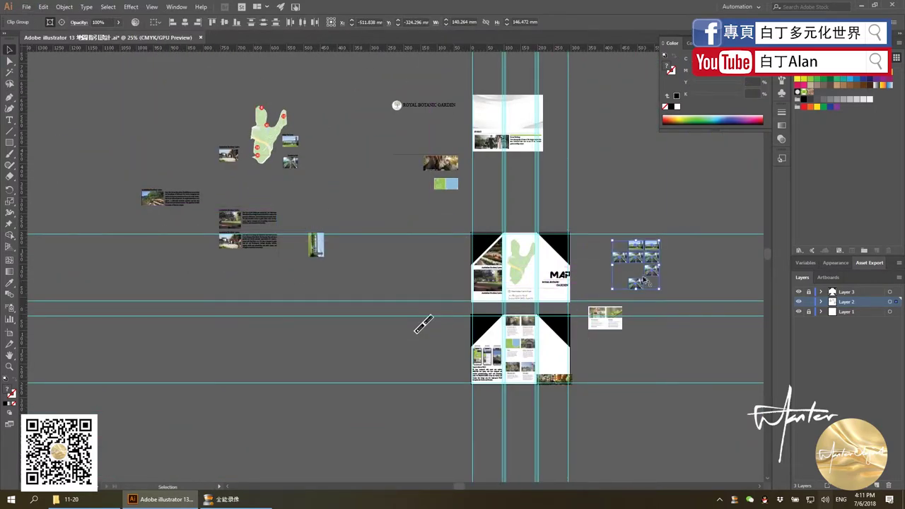
{"action": "scroll", "coordinate": [640, 283], "scroll_direction": "up", "scroll_amount": 1}
{"action": "mouse_move", "coordinate": [665, 227]}
{"action": "left_mouse_down"}
{"action": "mouse_move", "coordinate": [627, 269]}
{"action": "mouse_move", "coordinate": [460, 317]}
{"action": "mouse_move", "coordinate": [448, 348]}
{"action": "mouse_move", "coordinate": [464, 326]}
{"action": "left_mouse_up"}
{"action": "scroll", "coordinate": [447, 348], "scroll_direction": "up", "scroll_amount": 2}
{"action": "scroll", "coordinate": [448, 348], "scroll_direction": "up", "scroll_amount": 3}
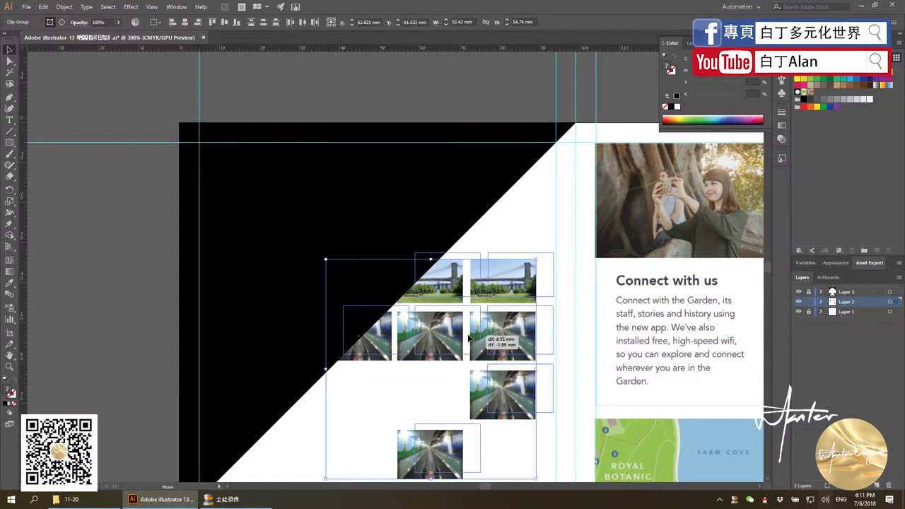
{"action": "scroll", "coordinate": [464, 326], "scroll_direction": "down", "scroll_amount": 3}
{"action": "scroll", "coordinate": [381, 266], "scroll_direction": "down", "scroll_amount": 4}
{"action": "left_click", "coordinate": [259, 293]}
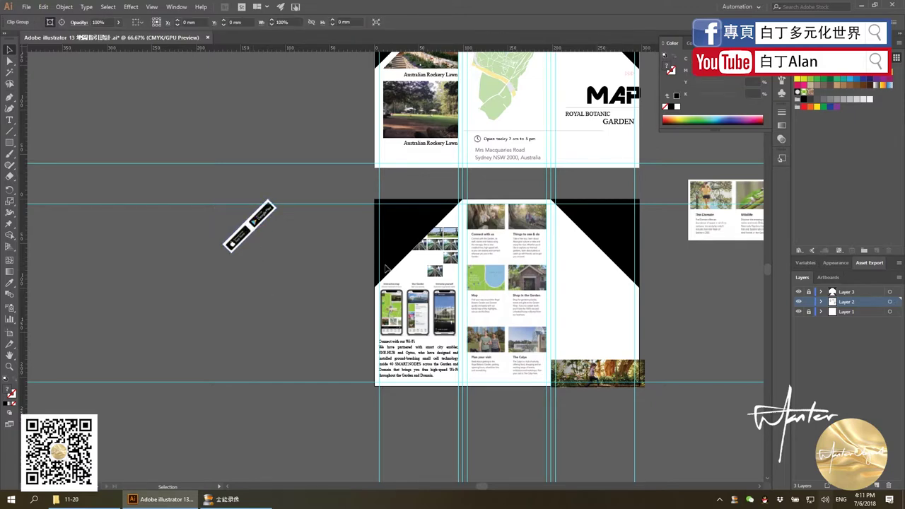
Zoom in and scroll to review the lower artboard layout
{"action": "key", "text": "ctrl+plus"}
{"action": "key", "text": "ctrl+plus"}
{"action": "key", "text": "ctrl+plus"}
{"action": "scroll", "coordinate": [495, 263], "scroll_direction": "down", "scroll_amount": 4, "text": "alt"}
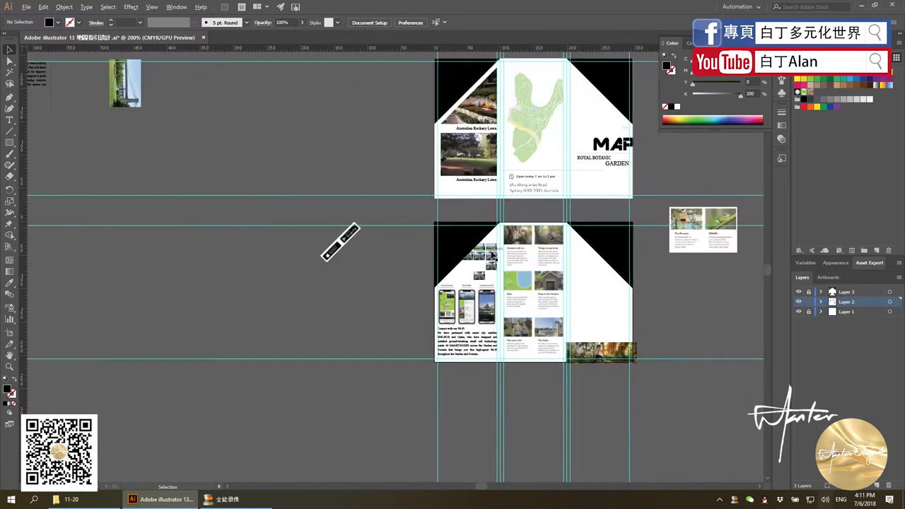
{"action": "scroll", "coordinate": [488, 269], "scroll_direction": "down", "scroll_amount": 3, "text": "alt"}
{"action": "scroll", "coordinate": [380, 332], "scroll_direction": "down", "scroll_amount": 2, "text": "alt"}
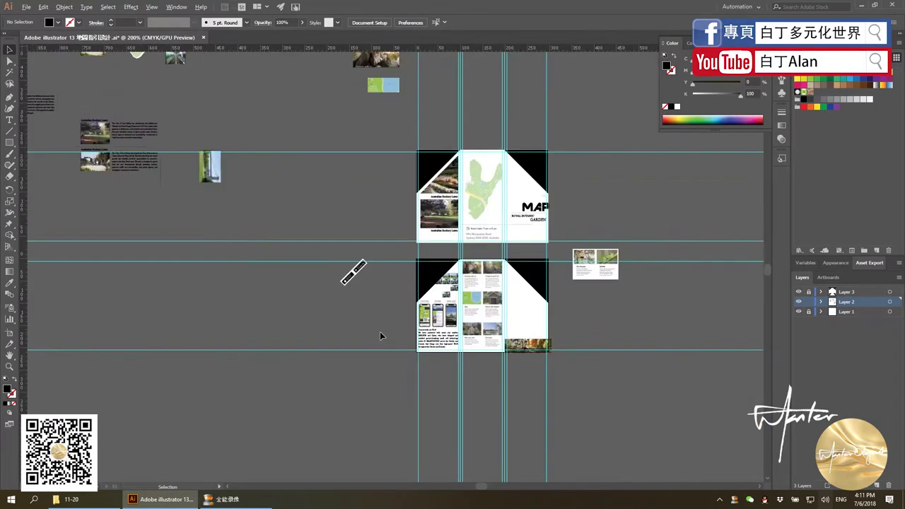
{"action": "scroll", "coordinate": [380, 332], "scroll_direction": "down", "scroll_amount": 2, "text": "alt"}
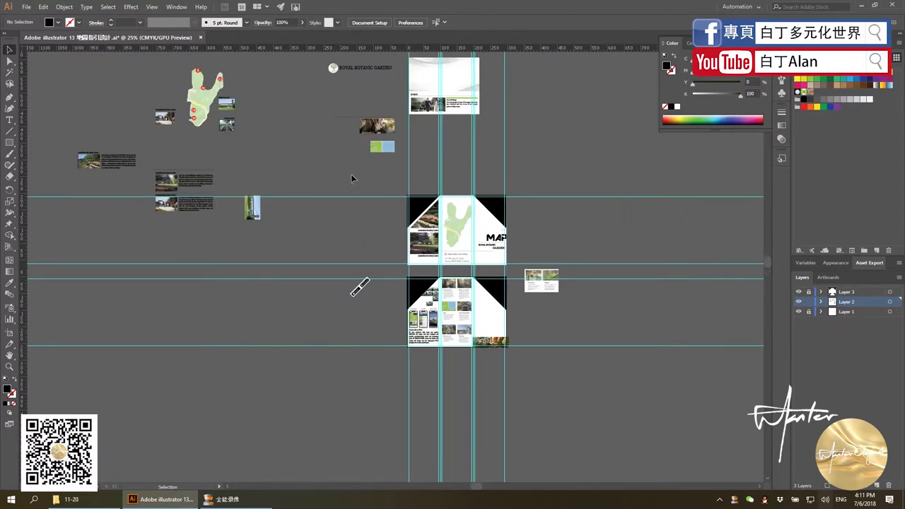
{"action": "scroll", "coordinate": [362, 202], "scroll_direction": "down", "scroll_amount": 1, "text": "alt"}
{"action": "scroll", "coordinate": [395, 154], "scroll_direction": "up", "scroll_amount": 2, "text": "alt"}
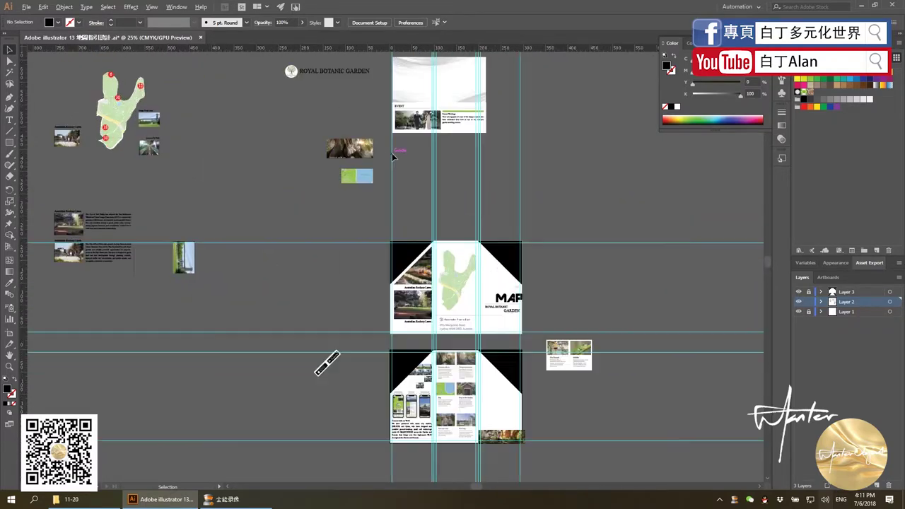
{"action": "scroll", "coordinate": [395, 155], "scroll_direction": "down", "scroll_amount": 1, "text": "alt"}
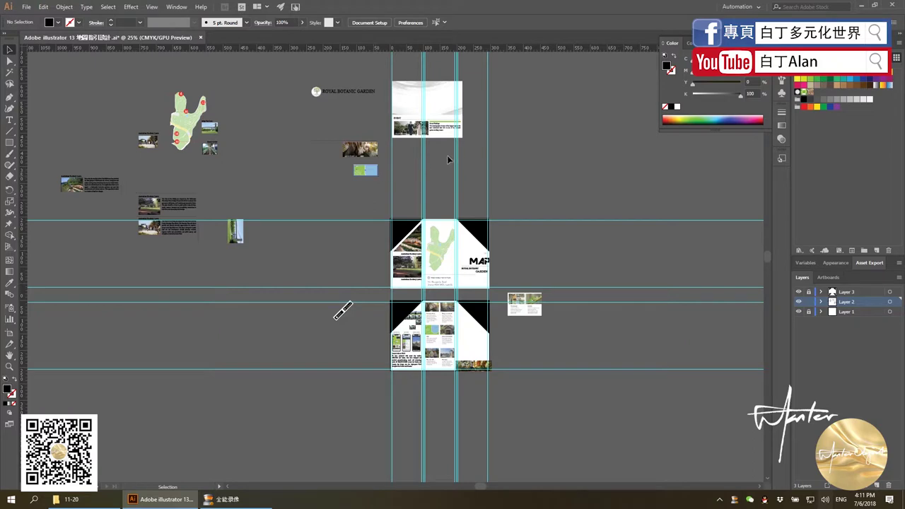
Move the EVENT photo and text onto the lower page, leaving the white background aside
{"action": "left_click_drag", "start_coordinate": [427, 108], "coordinate": [596, 106]}
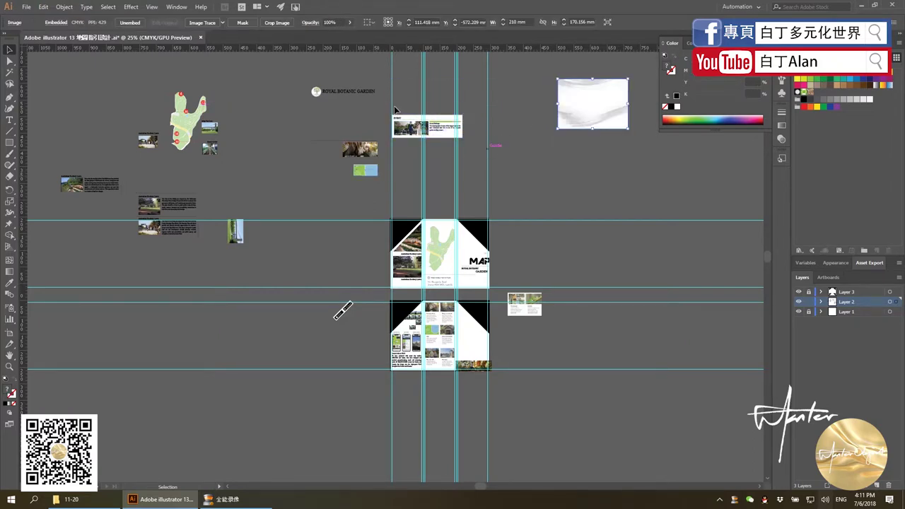
{"action": "mouse_move", "coordinate": [428, 128]}
{"action": "left_mouse_down"}
{"action": "mouse_move", "coordinate": [397, 104]}
{"action": "mouse_move", "coordinate": [467, 339]}
{"action": "left_mouse_up"}
{"action": "scroll", "coordinate": [467, 339], "scroll_direction": "up", "scroll_amount": 4}
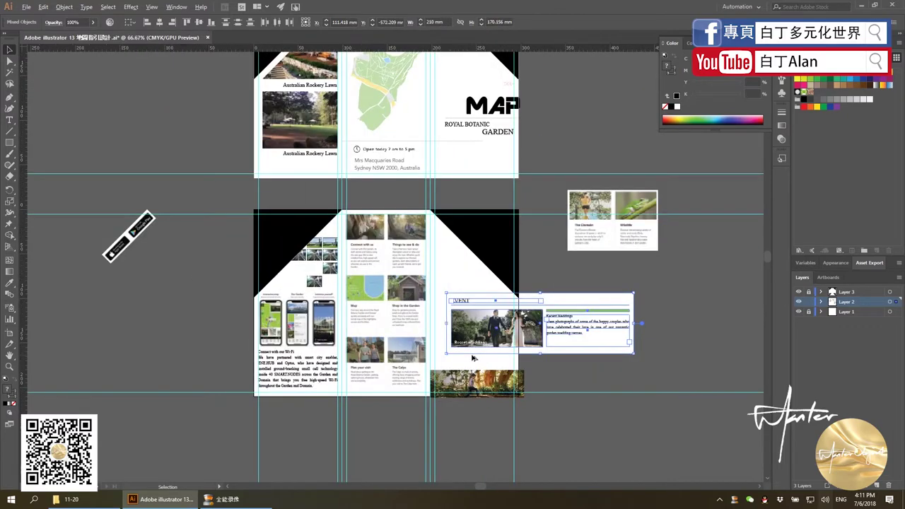
{"action": "left_click_drag", "start_coordinate": [503, 310], "coordinate": [478, 295]}
{"action": "left_click_drag", "start_coordinate": [478, 230], "coordinate": [469, 207]}
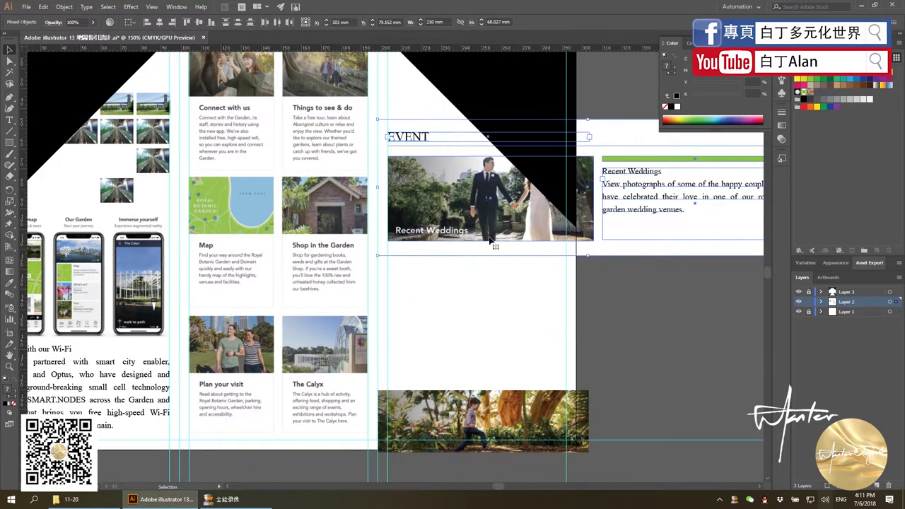
Shrink the wedding photo from its corner
{"action": "left_click", "coordinate": [607, 281]}
{"action": "left_click", "coordinate": [580, 198]}
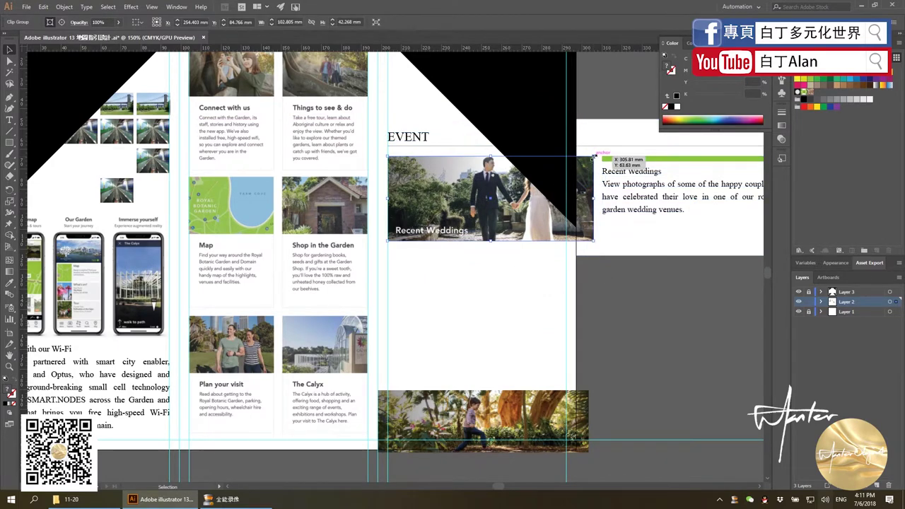
{"action": "mouse_move", "coordinate": [593, 157]}
{"action": "left_mouse_down"}
{"action": "mouse_move", "coordinate": [547, 175]}
{"action": "mouse_move", "coordinate": [556, 171]}
{"action": "left_mouse_up"}
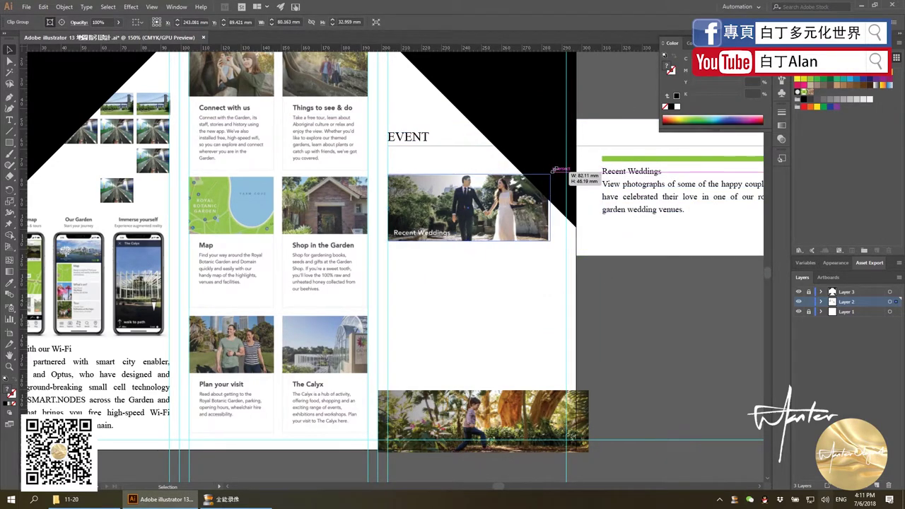
{"action": "left_click", "coordinate": [428, 163]}
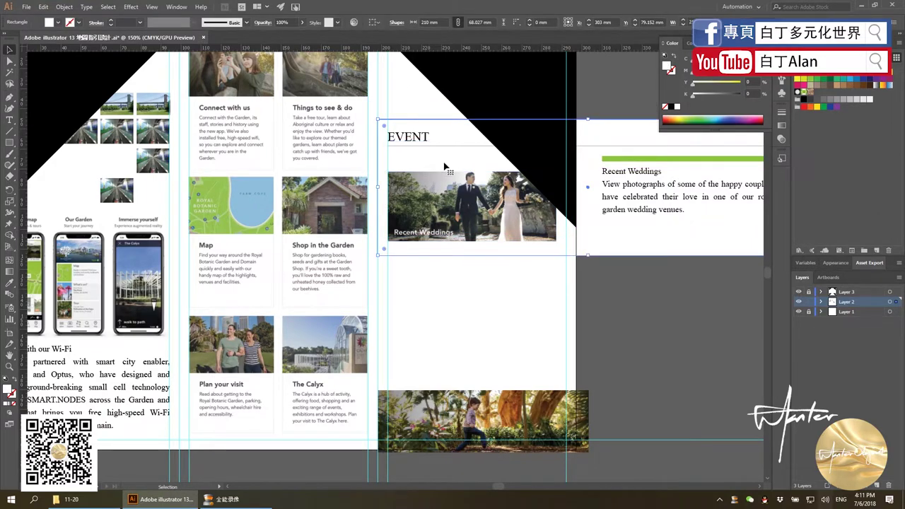
Pull the Recent Weddings text off the panel and lower the EVENT heading with its underline
{"action": "left_click_drag", "start_coordinate": [605, 199], "coordinate": [665, 299]}
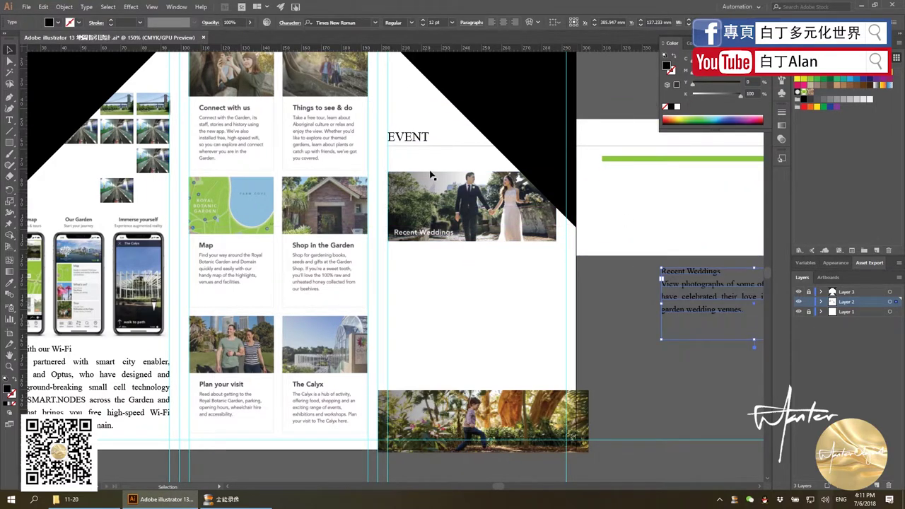
{"action": "left_click", "coordinate": [415, 147]}
{"action": "left_click", "coordinate": [414, 140], "text": "shift"}
{"action": "scroll", "coordinate": [415, 143], "scroll_direction": "up", "scroll_amount": 2}
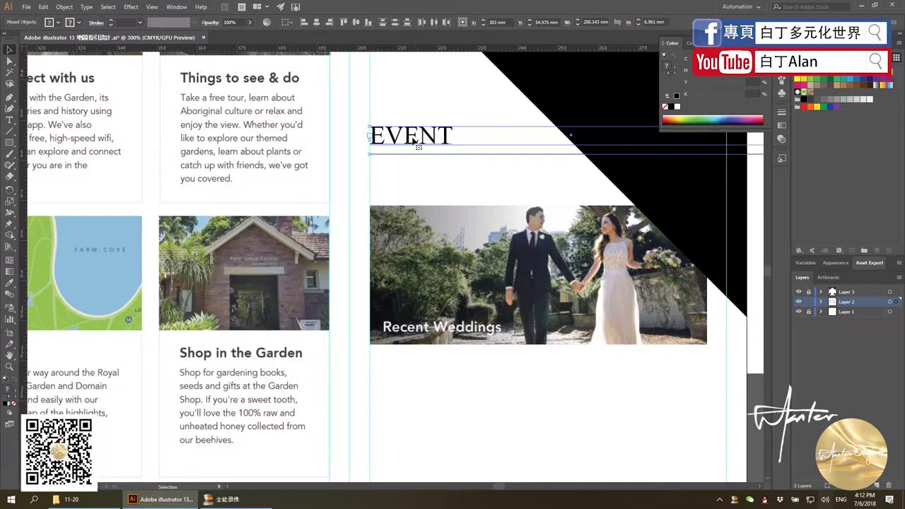
{"action": "left_click_drag", "start_coordinate": [419, 144], "coordinate": [419, 176]}
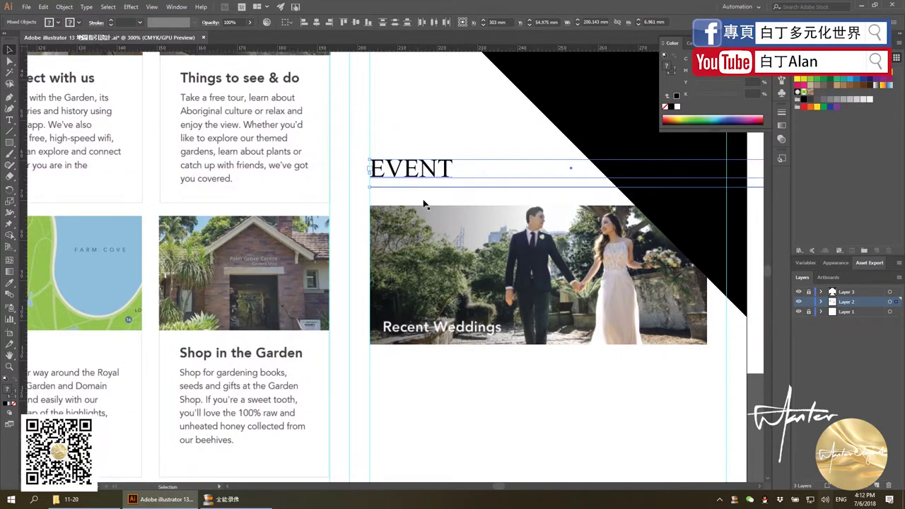
{"action": "scroll", "coordinate": [424, 205], "scroll_direction": "down", "scroll_amount": 2}
{"action": "scroll", "coordinate": [420, 203], "scroll_direction": "down", "scroll_amount": 4}
{"action": "left_click", "coordinate": [413, 201]}
{"action": "scroll", "coordinate": [413, 202], "scroll_direction": "up", "scroll_amount": 3}
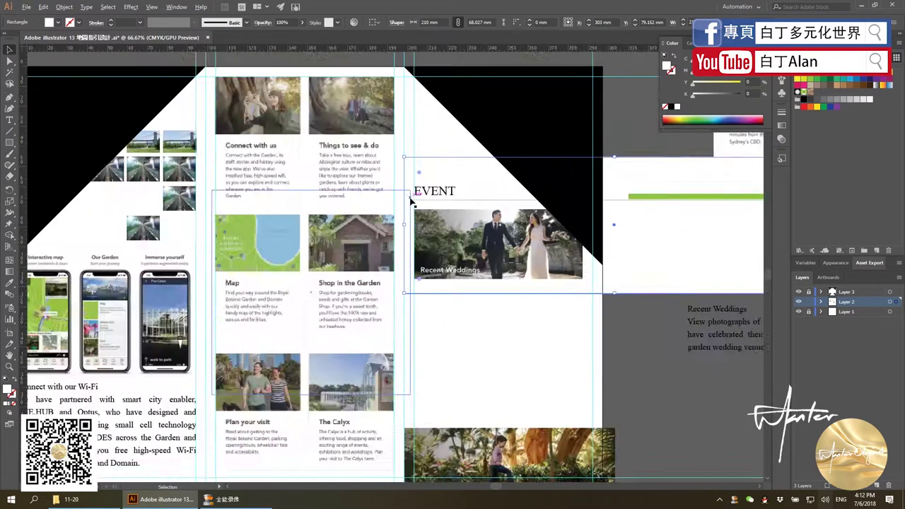
{"action": "scroll", "coordinate": [412, 201], "scroll_direction": "up", "scroll_amount": 4}
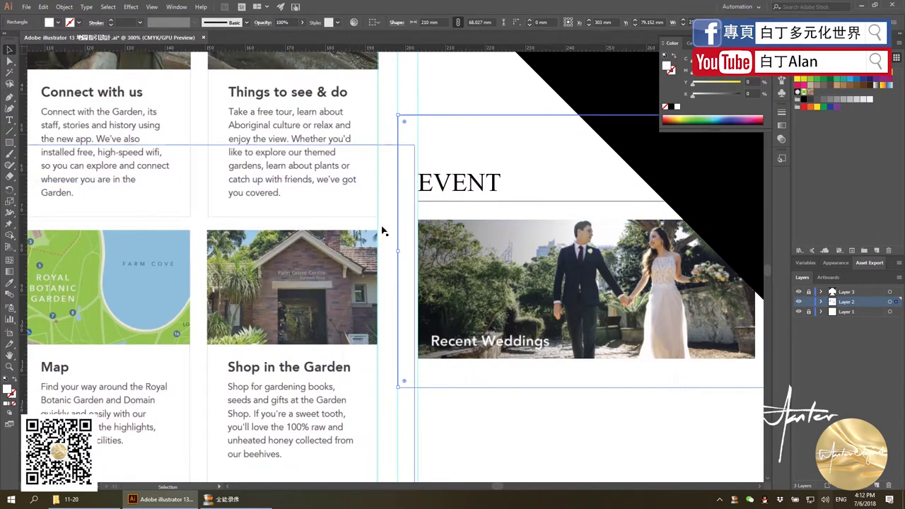
{"action": "scroll", "coordinate": [403, 222], "scroll_direction": "down", "scroll_amount": 4}
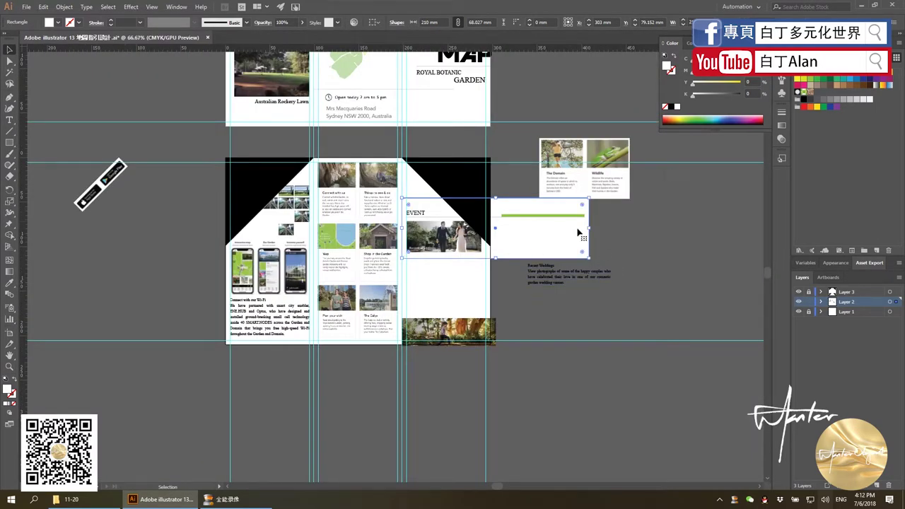
Place the green bar under the wedding photo, extended to the black corner
{"action": "mouse_move", "coordinate": [588, 199]}
{"action": "left_mouse_down"}
{"action": "mouse_move", "coordinate": [463, 262]}
{"action": "mouse_move", "coordinate": [380, 256]}
{"action": "left_mouse_up"}
{"action": "scroll", "coordinate": [463, 262], "scroll_direction": "up", "scroll_amount": 3}
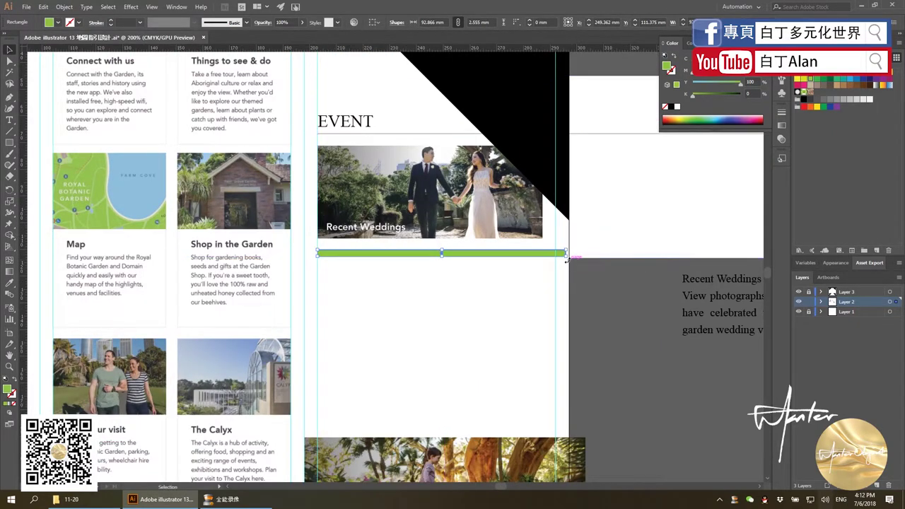
{"action": "left_click_drag", "start_coordinate": [567, 260], "coordinate": [570, 261]}
{"action": "left_click", "coordinate": [594, 285]}
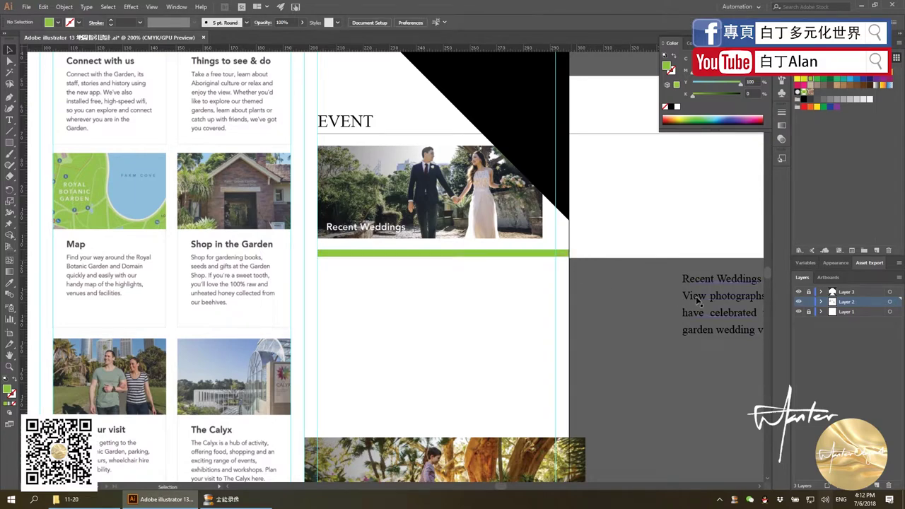
Set the Recent Weddings paragraph under the green bar, narrowed to fit the panel
{"action": "left_click_drag", "start_coordinate": [698, 301], "coordinate": [331, 300]}
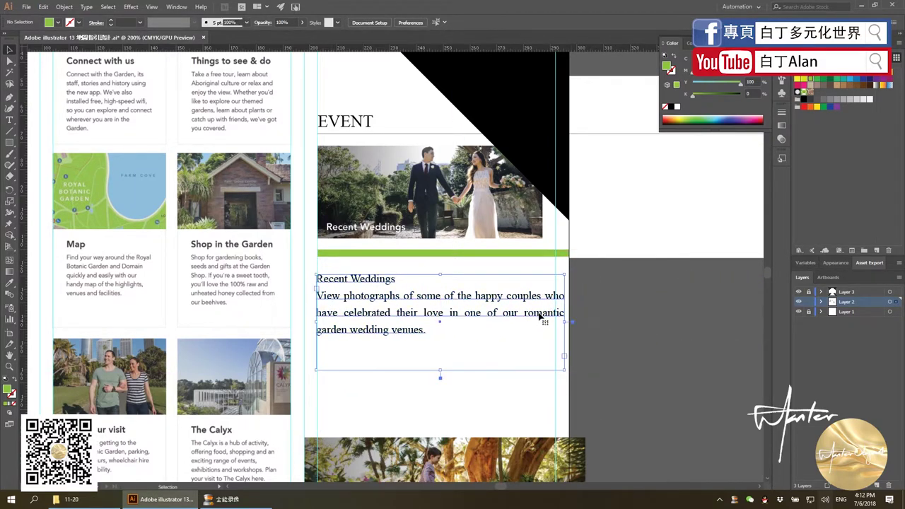
{"action": "left_click_drag", "start_coordinate": [564, 322], "coordinate": [556, 320]}
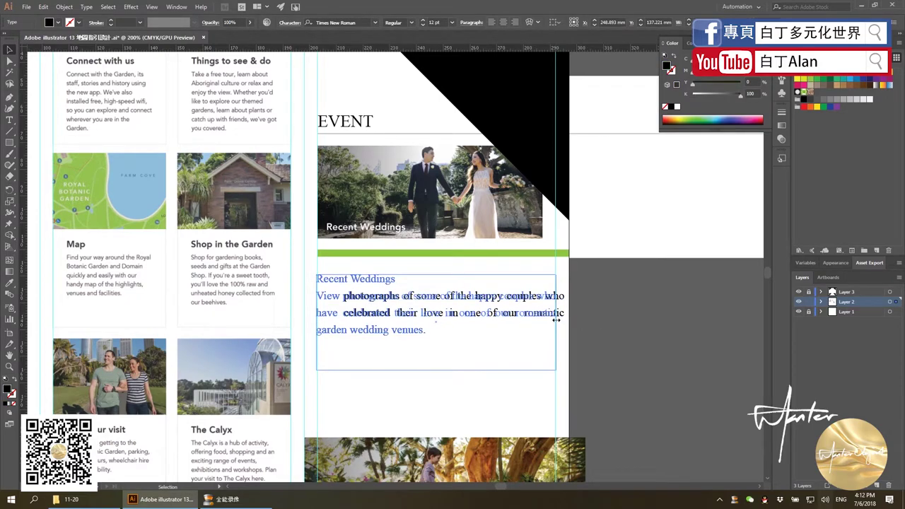
{"action": "scroll", "coordinate": [511, 293], "scroll_direction": "down", "scroll_amount": 2}
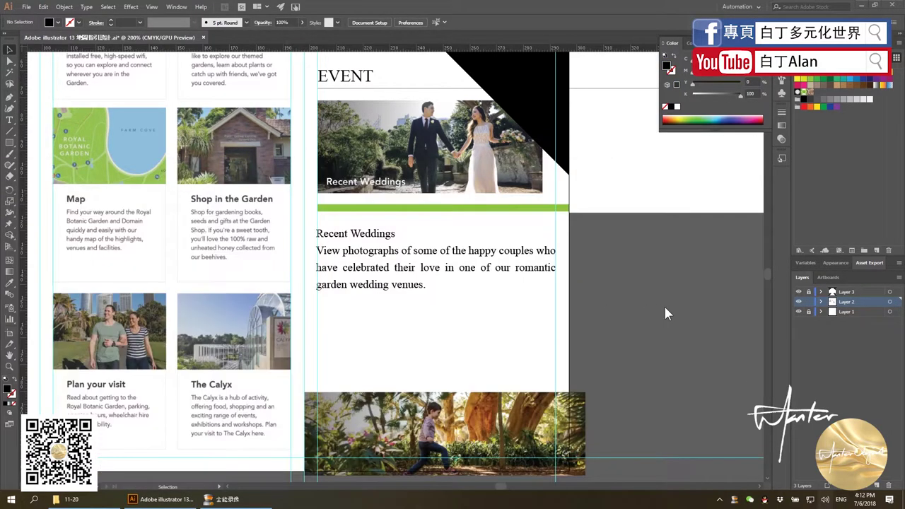
{"action": "scroll", "coordinate": [664, 314], "scroll_direction": "down", "scroll_amount": 3}
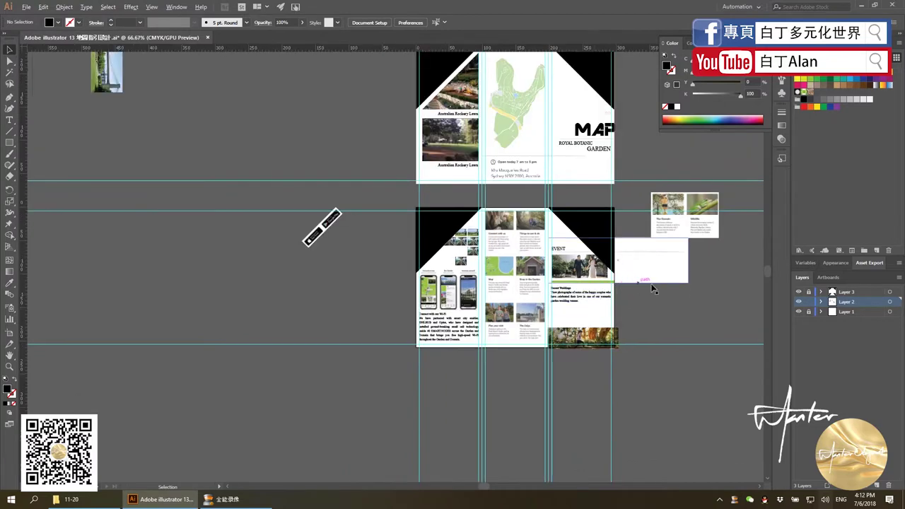
{"action": "scroll", "coordinate": [665, 290], "scroll_direction": "up", "scroll_amount": 2}
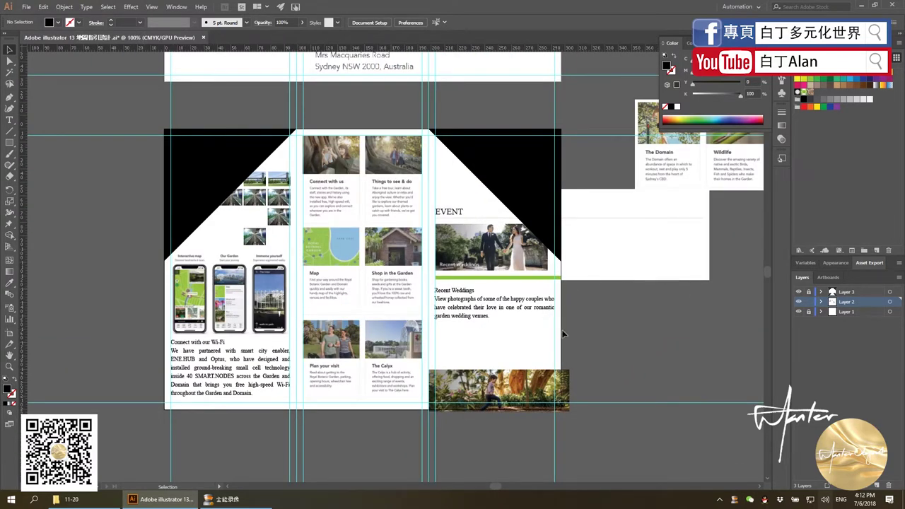
Move the child photo strip to the pasteboard and scale The Domain/Wildlife cards onto the panel
{"action": "scroll", "coordinate": [564, 332], "scroll_direction": "down", "scroll_amount": 1}
{"action": "left_click_drag", "start_coordinate": [522, 372], "coordinate": [633, 401]}
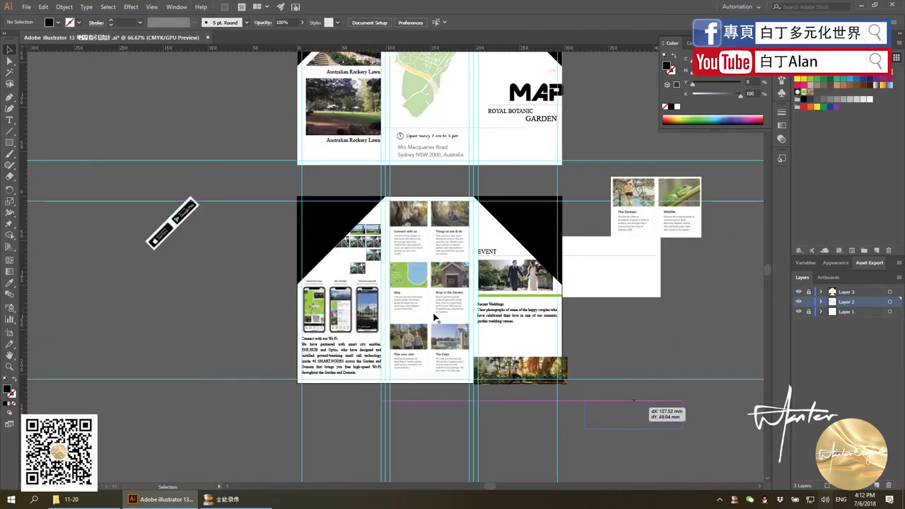
{"action": "mouse_move", "coordinate": [601, 296]}
{"action": "left_mouse_down"}
{"action": "mouse_move", "coordinate": [525, 370]}
{"action": "mouse_move", "coordinate": [555, 330]}
{"action": "left_mouse_up"}
{"action": "scroll", "coordinate": [524, 368], "scroll_direction": "up", "scroll_amount": 2}
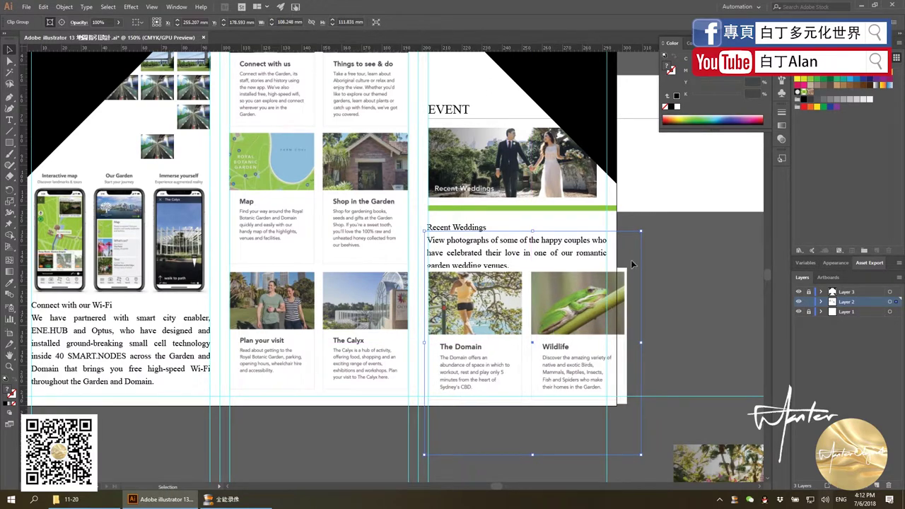
{"action": "left_click_drag", "start_coordinate": [641, 234], "coordinate": [622, 244]}
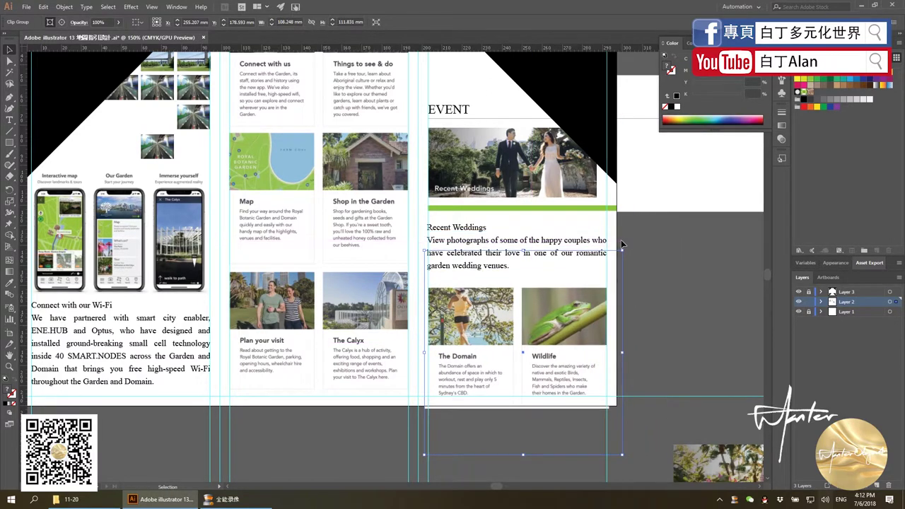
{"action": "left_click_drag", "start_coordinate": [573, 315], "coordinate": [576, 300]}
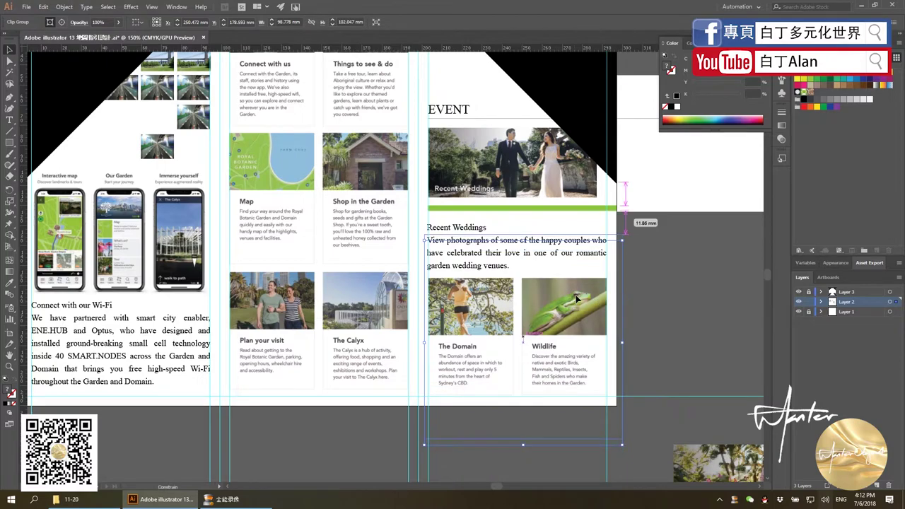
{"action": "left_click", "coordinate": [652, 267]}
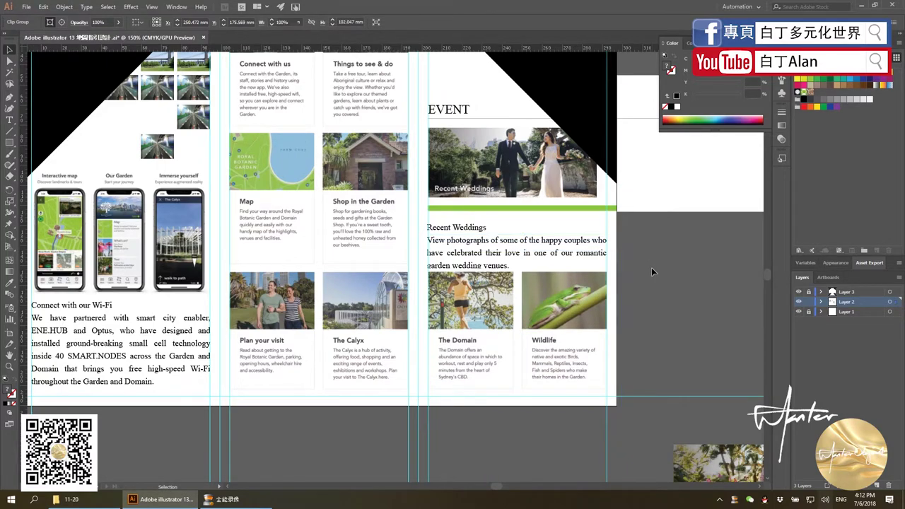
Nudge the Recent Weddings text upward and slightly right above the cards
{"action": "scroll", "coordinate": [652, 267], "scroll_direction": "down", "scroll_amount": 3}
{"action": "scroll", "coordinate": [646, 261], "scroll_direction": "up", "scroll_amount": 1}
{"action": "scroll", "coordinate": [566, 248], "scroll_direction": "up", "scroll_amount": 1}
{"action": "scroll", "coordinate": [509, 241], "scroll_direction": "up", "scroll_amount": 1}
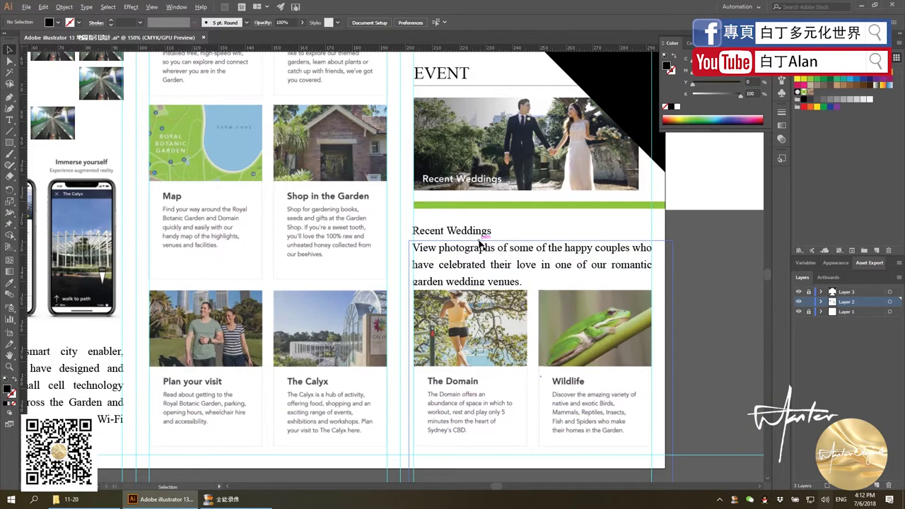
{"action": "scroll", "coordinate": [474, 234], "scroll_direction": "up", "scroll_amount": 1}
{"action": "left_click_drag", "start_coordinate": [475, 235], "coordinate": [372, 234]}
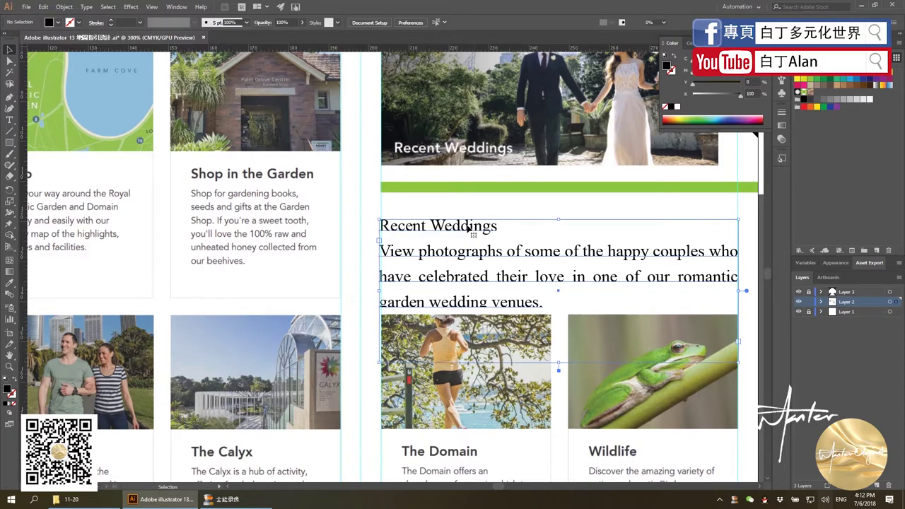
{"action": "left_click", "coordinate": [372, 234]}
{"action": "scroll", "coordinate": [495, 283], "scroll_direction": "down", "scroll_amount": 3}
{"action": "scroll", "coordinate": [495, 283], "scroll_direction": "up", "scroll_amount": 1}
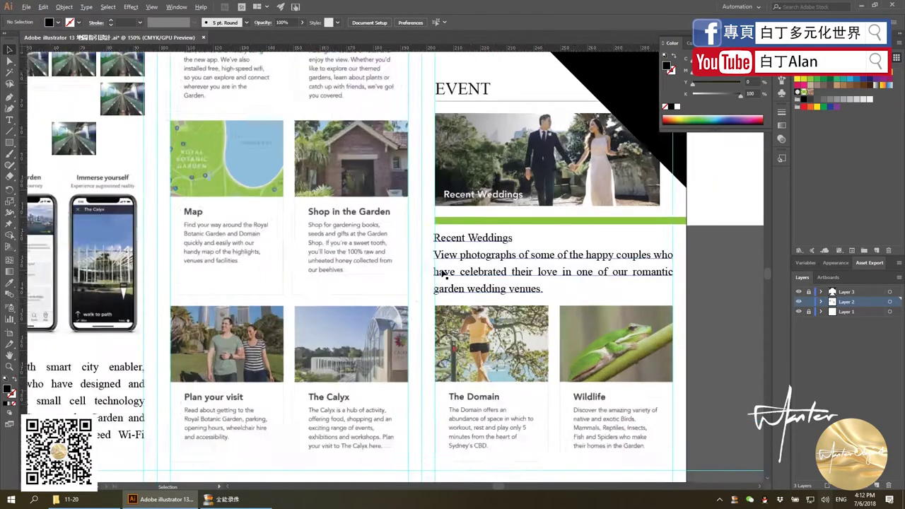
{"action": "scroll", "coordinate": [444, 277], "scroll_direction": "up", "scroll_amount": 2}
{"action": "left_click_drag", "start_coordinate": [444, 277], "coordinate": [446, 277]}
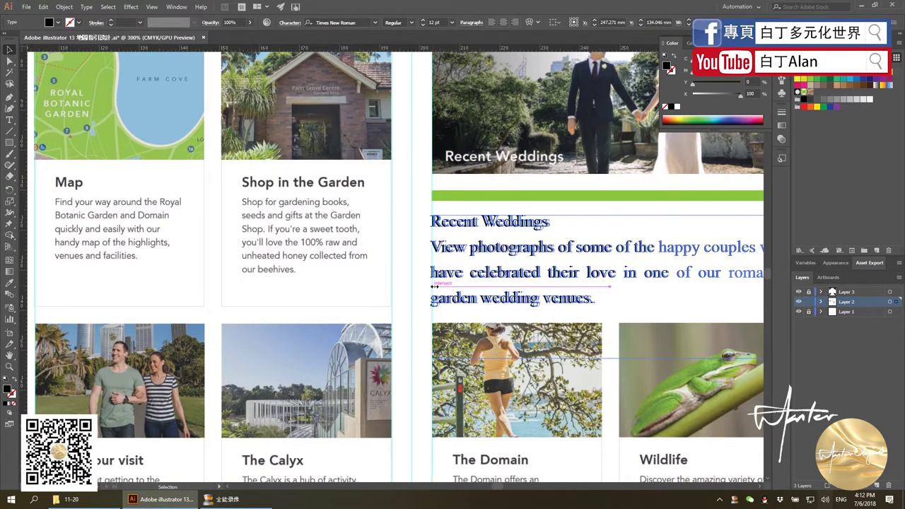
{"action": "scroll", "coordinate": [427, 282], "scroll_direction": "down", "scroll_amount": 3}
{"action": "scroll", "coordinate": [566, 302], "scroll_direction": "down", "scroll_amount": 5}
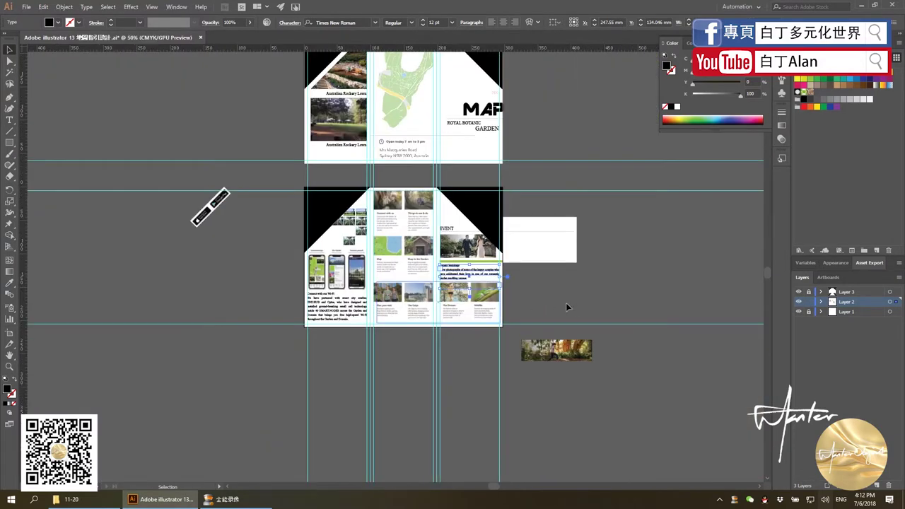
{"action": "scroll", "coordinate": [576, 308], "scroll_direction": "down", "scroll_amount": 1}
{"action": "scroll", "coordinate": [568, 247], "scroll_direction": "up", "scroll_amount": 1}
{"action": "scroll", "coordinate": [564, 247], "scroll_direction": "up", "scroll_amount": 1}
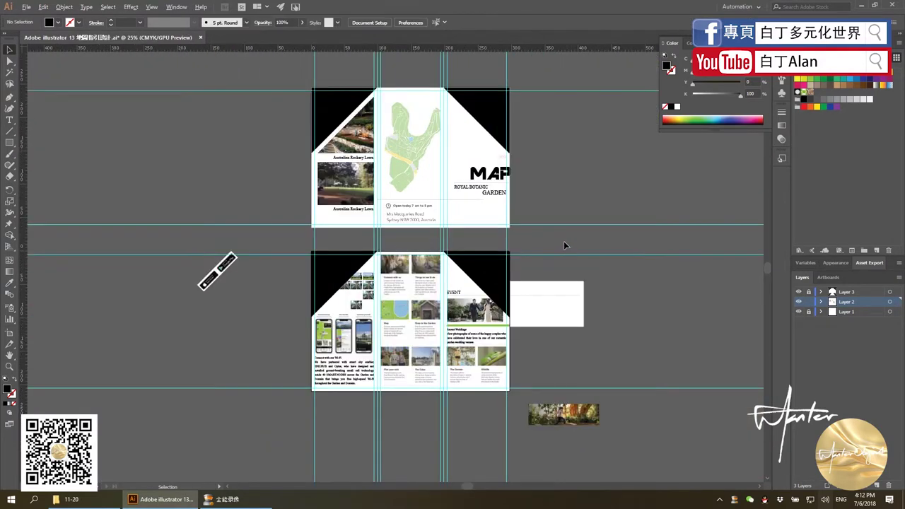
{"action": "scroll", "coordinate": [559, 226], "scroll_direction": "up", "scroll_amount": 1}
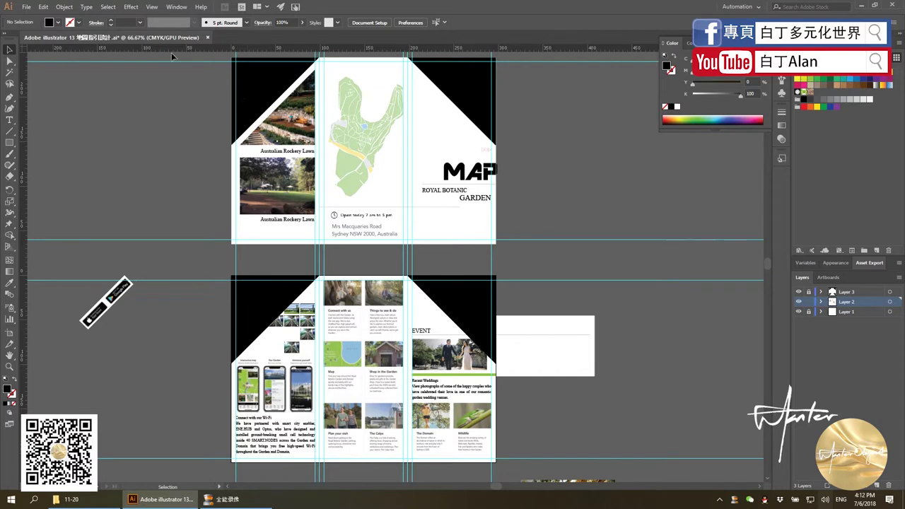
{"action": "left_click", "coordinate": [26, 6]}
Save the brochure file with File > Save
{"action": "left_click", "coordinate": [47, 84]}
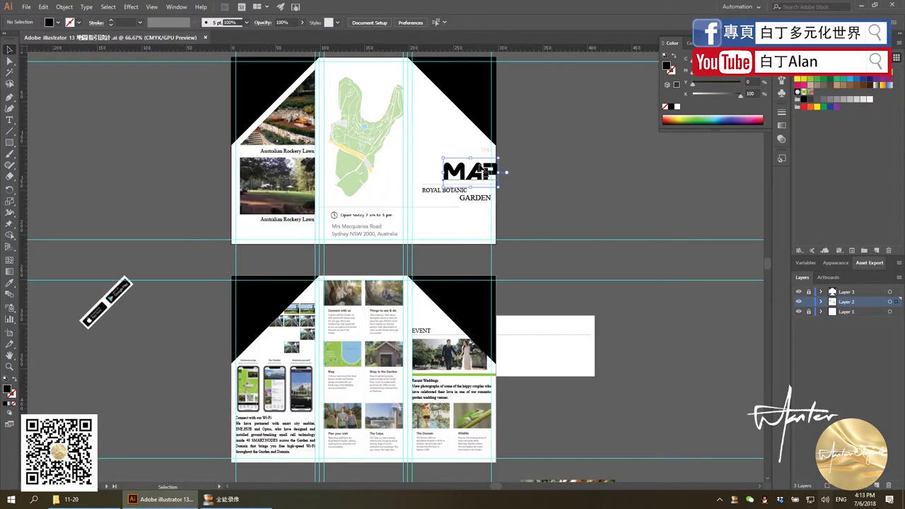
Replace the MAP cover title with 'Brochure' on a single line
{"action": "double_click", "coordinate": [479, 167]}
{"action": "scroll", "coordinate": [478, 167], "scroll_direction": "up", "scroll_amount": 2, "text": "alt"}
{"action": "left_click_drag", "start_coordinate": [414, 178], "coordinate": [522, 179]}
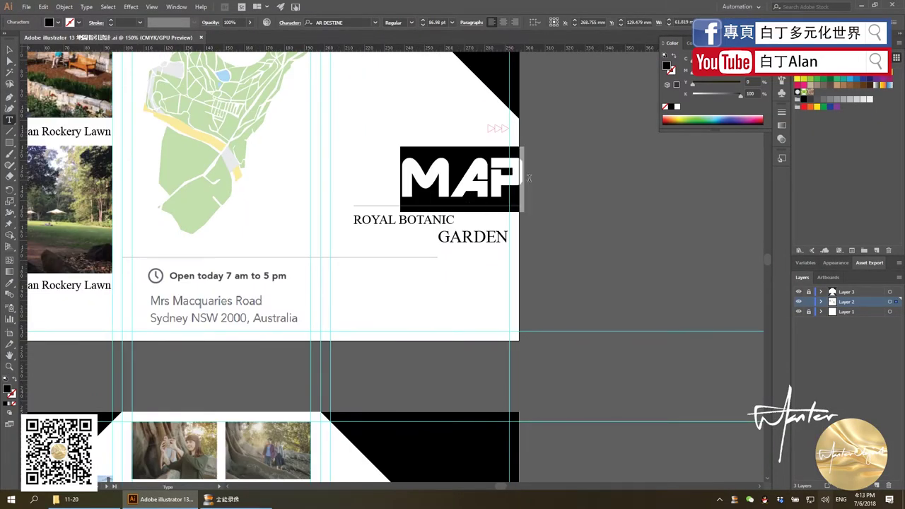
{"action": "type", "text": "b"}
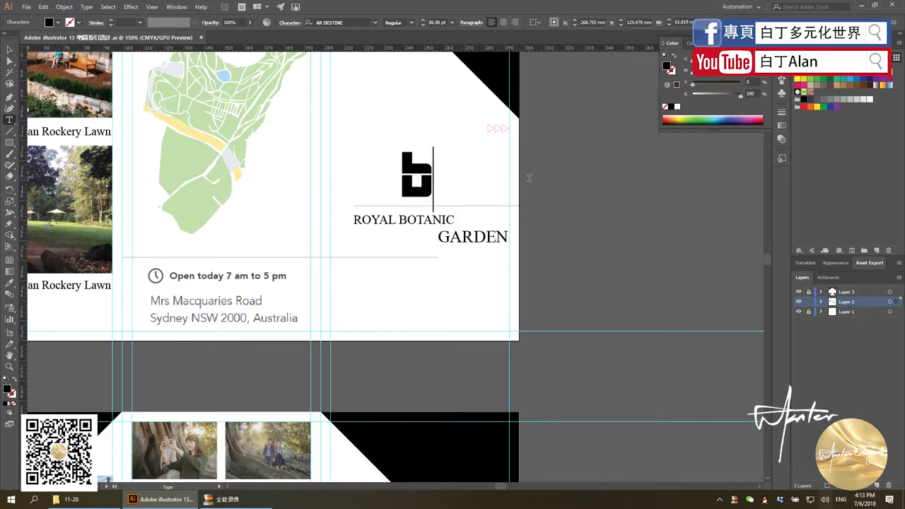
{"action": "type", "text": "ro"}
{"action": "key", "text": "BackSpace"}
{"action": "key", "text": "BackSpace"}
{"action": "key", "text": "BackSpace"}
{"action": "type", "text": "Bro"}
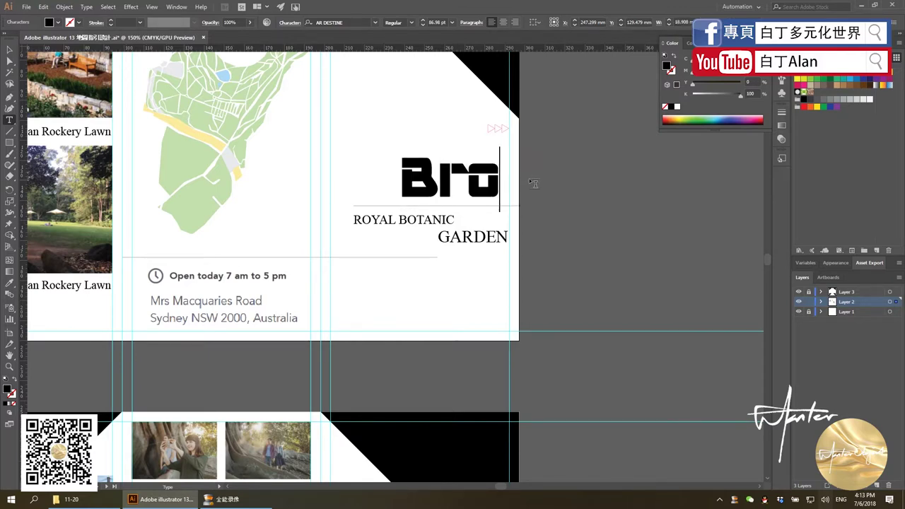
{"action": "type", "text": "chure"}
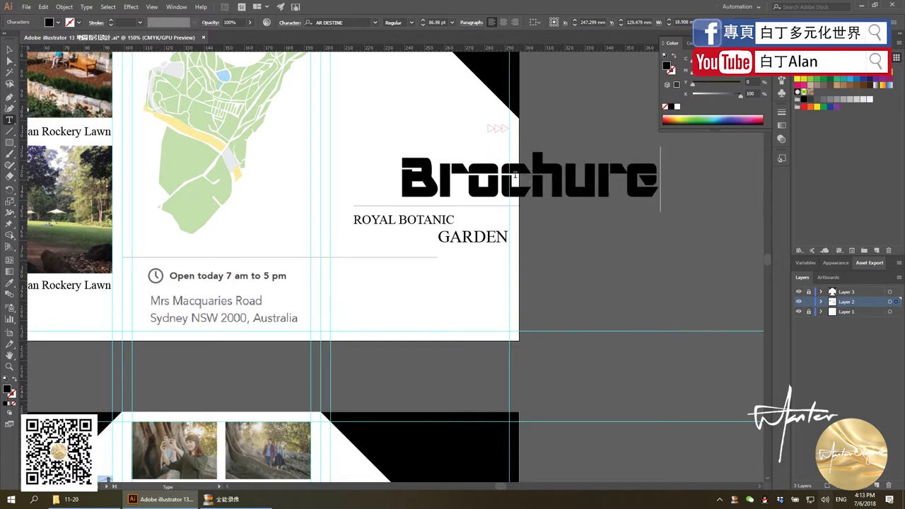
{"action": "left_click", "coordinate": [507, 174]}
{"action": "key", "text": "Return"}
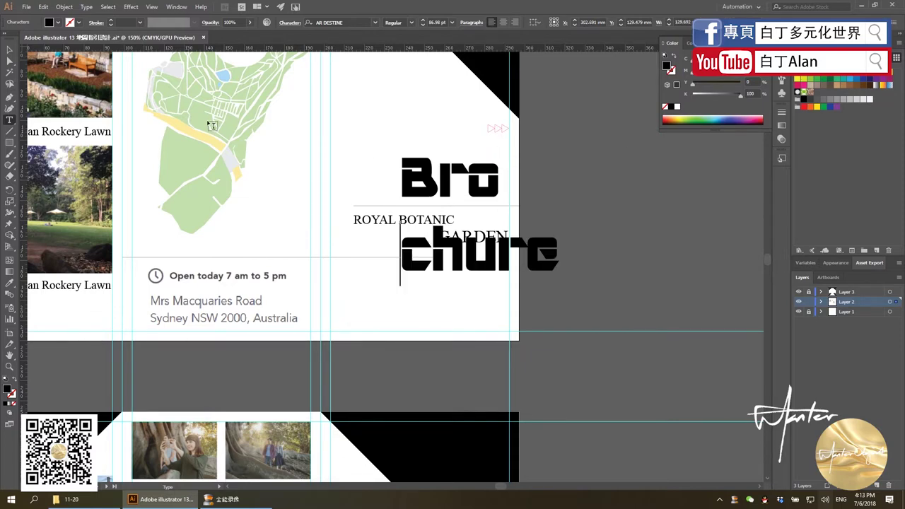
{"action": "key", "text": "BackSpace"}
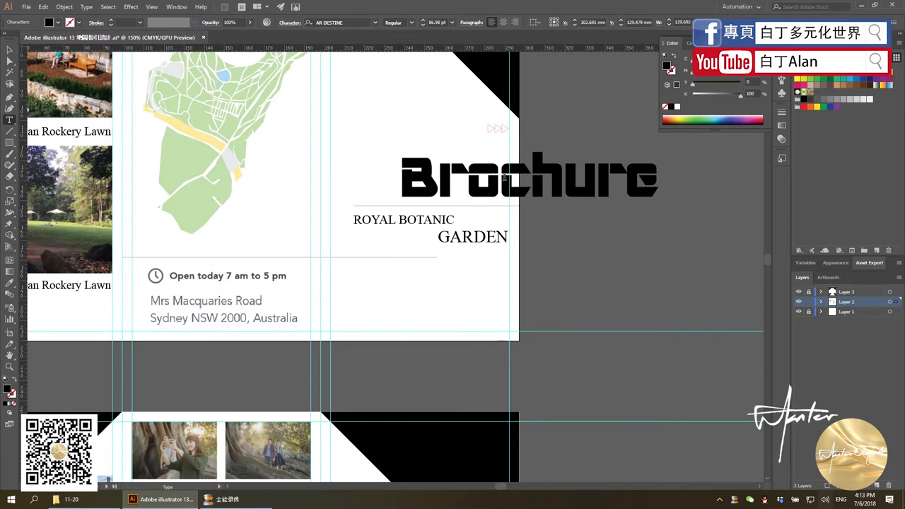
{"action": "left_click_drag", "start_coordinate": [504, 177], "coordinate": [685, 180]}
Scale the Brochure title down to about 65 pt and place it above ROYAL BOTANIC GARDEN
{"action": "left_click", "coordinate": [10, 49]}
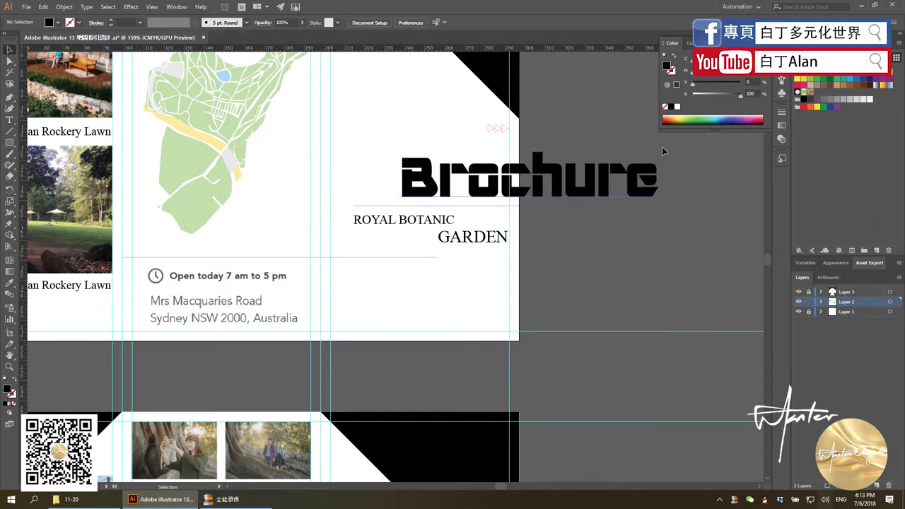
{"action": "left_click_drag", "start_coordinate": [659, 149], "coordinate": [594, 163]}
{"action": "left_click_drag", "start_coordinate": [515, 187], "coordinate": [468, 187]}
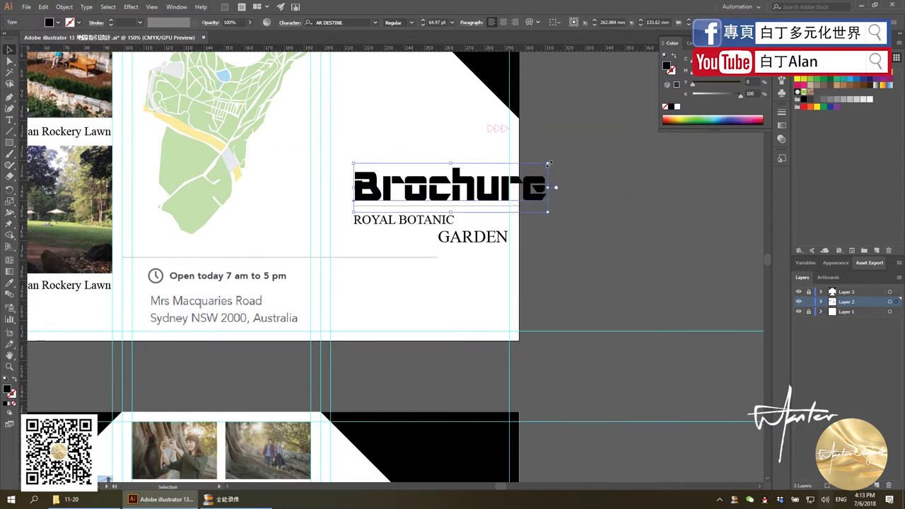
{"action": "left_click_drag", "start_coordinate": [549, 164], "coordinate": [527, 166]}
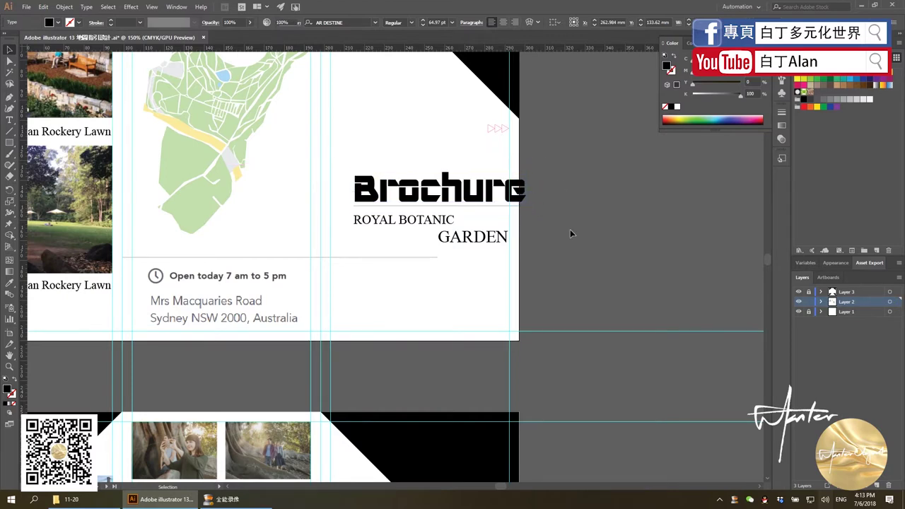
{"action": "left_click", "coordinate": [570, 230]}
{"action": "scroll", "coordinate": [570, 230], "scroll_direction": "down", "scroll_amount": 1}
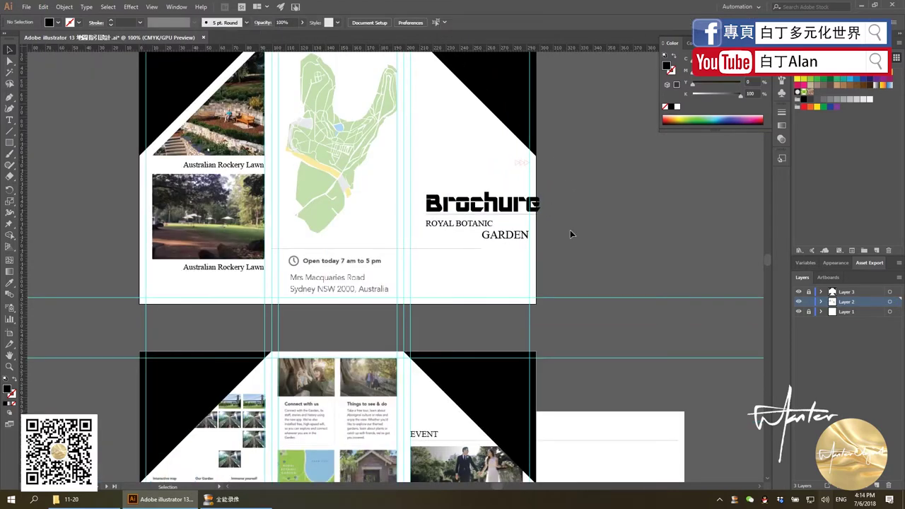
{"action": "scroll", "coordinate": [555, 246], "scroll_direction": "down", "scroll_amount": 1}
{"action": "scroll", "coordinate": [559, 251], "scroll_direction": "down", "scroll_amount": 2}
{"action": "scroll", "coordinate": [566, 253], "scroll_direction": "down", "scroll_amount": 1}
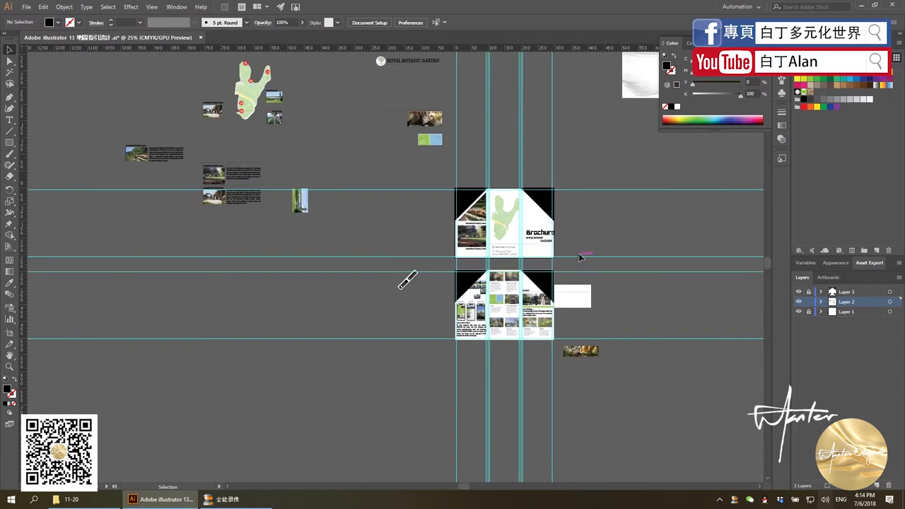
{"action": "scroll", "coordinate": [582, 259], "scroll_direction": "up", "scroll_amount": 2}
{"action": "scroll", "coordinate": [556, 299], "scroll_direction": "up", "scroll_amount": 1}
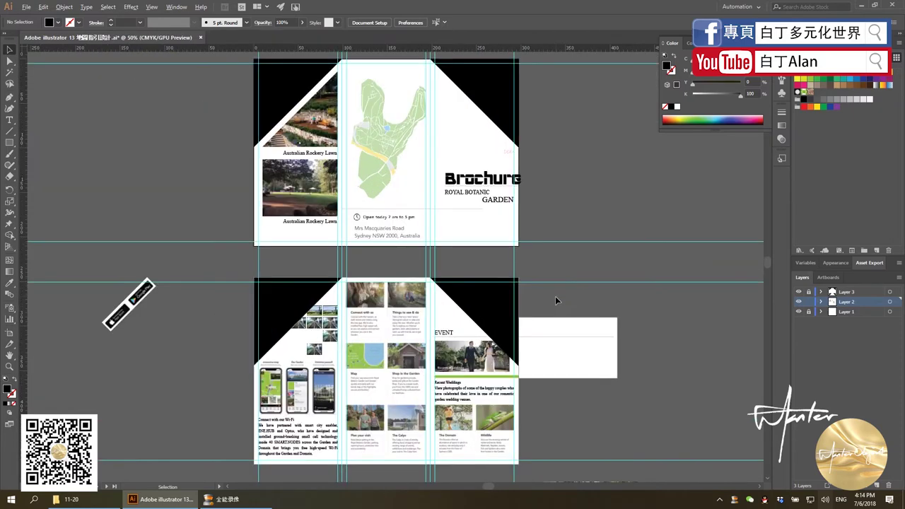
{"action": "scroll", "coordinate": [562, 278], "scroll_direction": "down", "scroll_amount": 1}
{"action": "scroll", "coordinate": [562, 274], "scroll_direction": "up", "scroll_amount": 1}
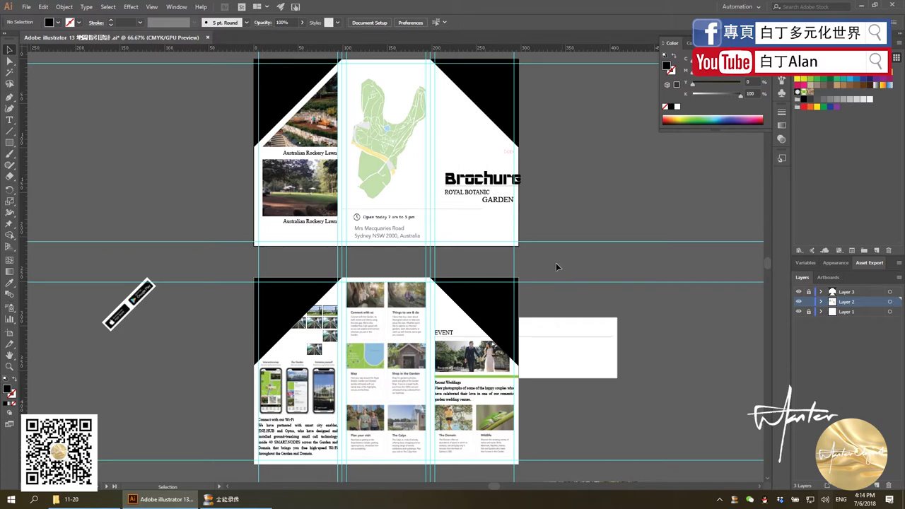
{"action": "scroll", "coordinate": [488, 166], "scroll_direction": "up", "scroll_amount": 2}
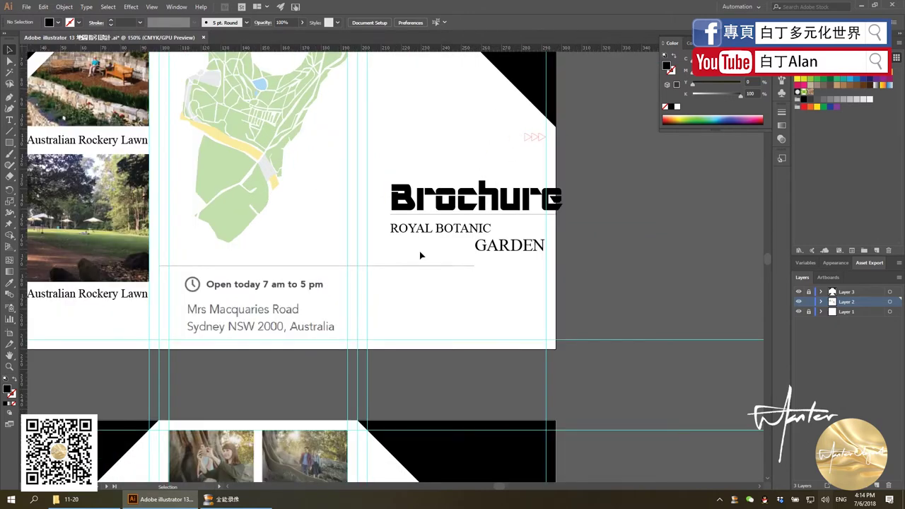
{"action": "scroll", "coordinate": [420, 254], "scroll_direction": "down", "scroll_amount": 3}
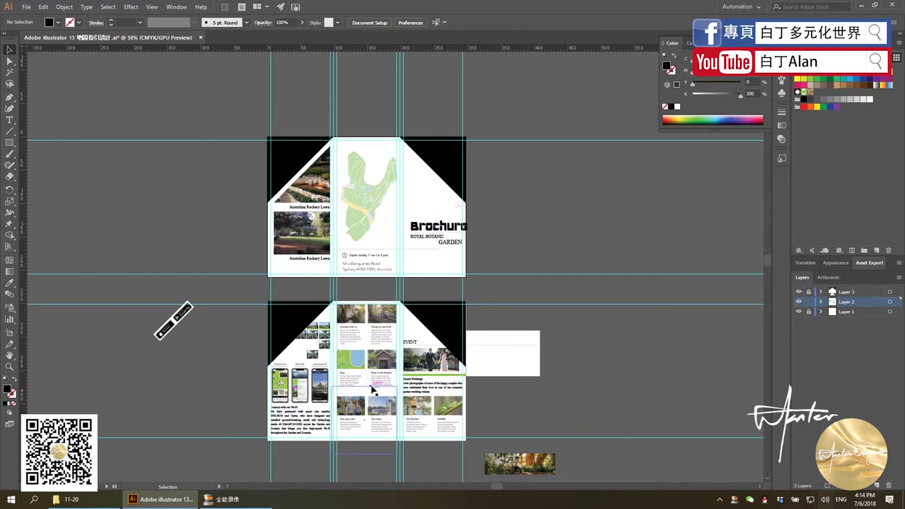
{"action": "scroll", "coordinate": [547, 277], "scroll_direction": "down", "scroll_amount": 2}
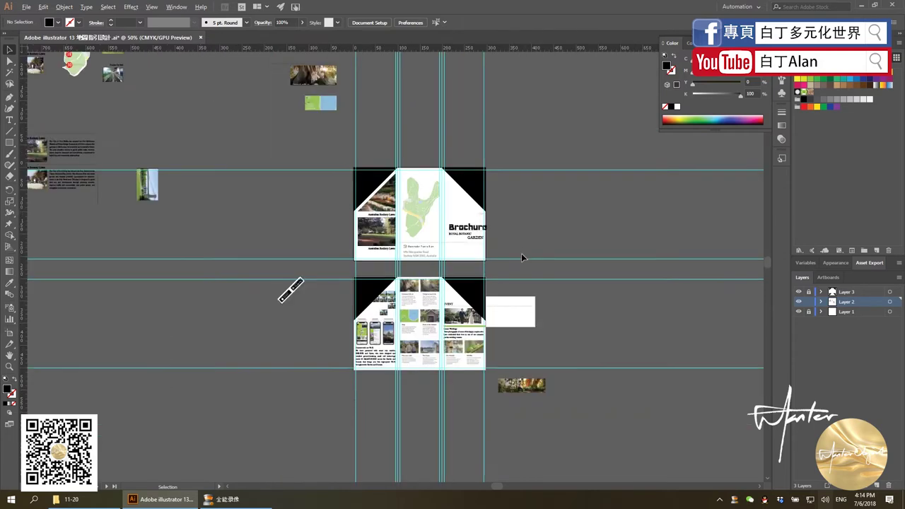
{"action": "scroll", "coordinate": [520, 261], "scroll_direction": "up", "scroll_amount": 2}
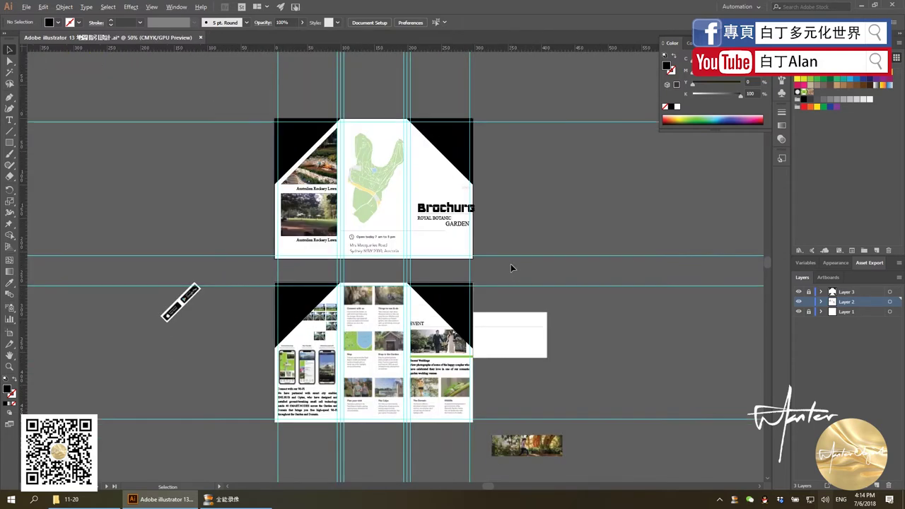
Export As JPEG to the Desktop with Use Artboards enabled for all artboards
{"action": "left_click", "coordinate": [25, 7]}
{"action": "mouse_move", "coordinate": [43, 172]}
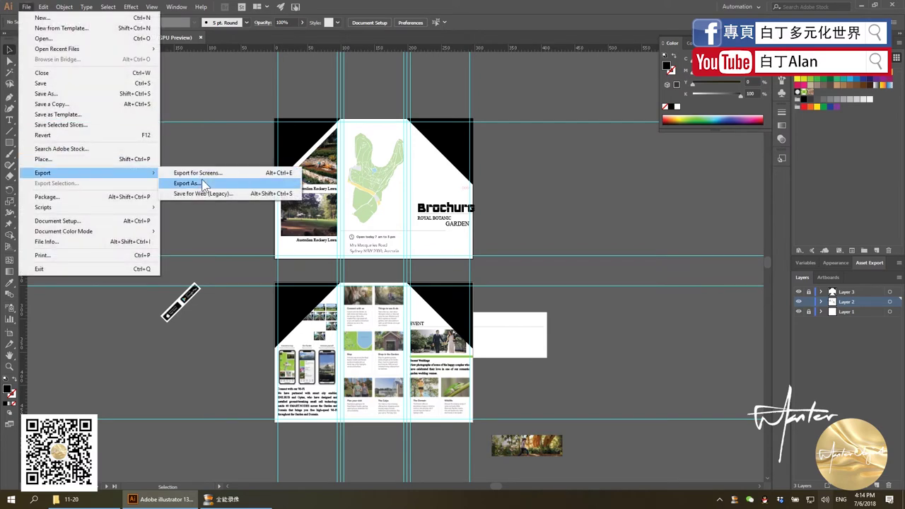
{"action": "left_click", "coordinate": [202, 183]}
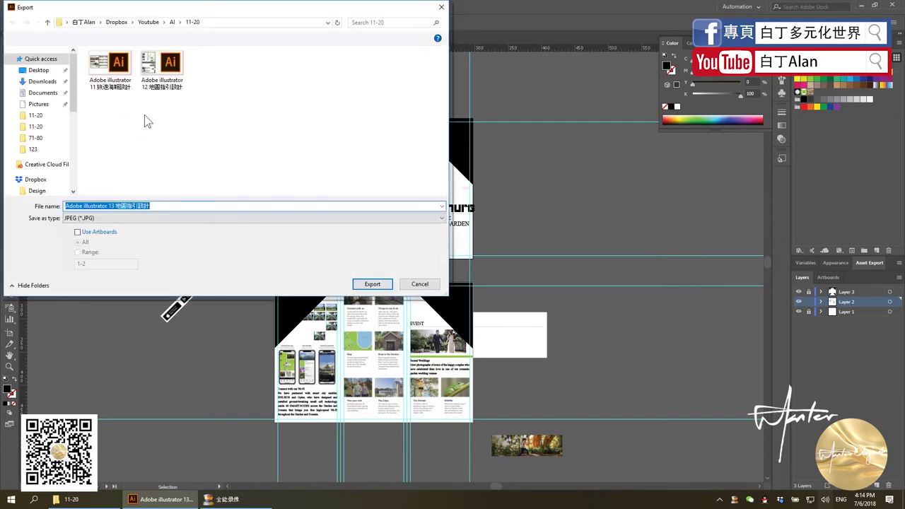
{"action": "left_click", "coordinate": [39, 70]}
{"action": "left_click", "coordinate": [129, 218]}
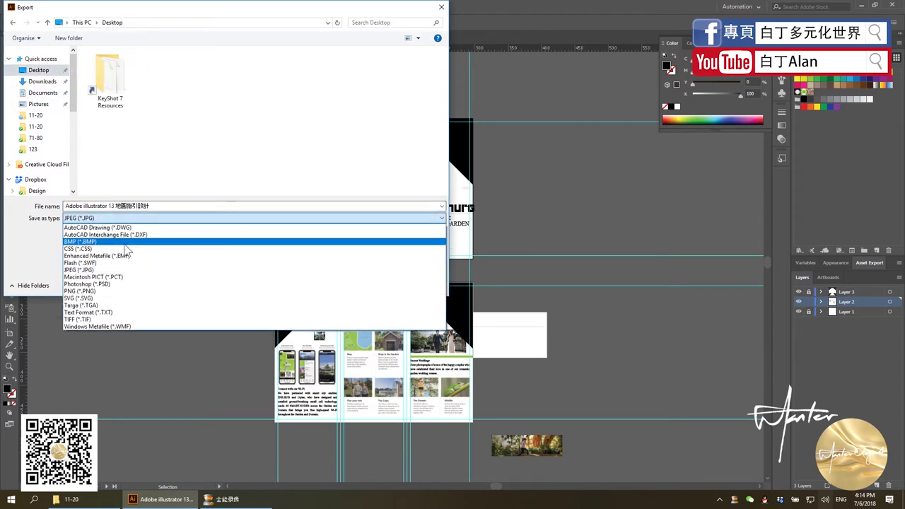
{"action": "left_click", "coordinate": [110, 271]}
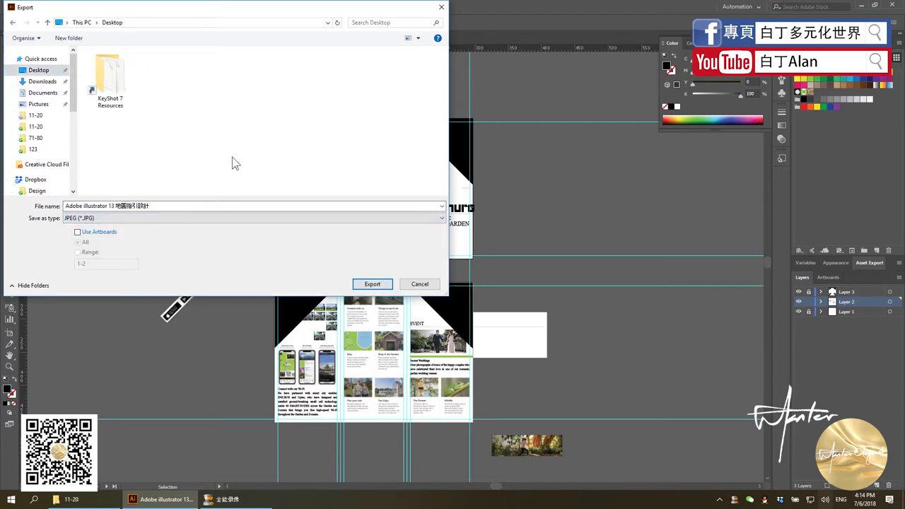
{"action": "left_click", "coordinate": [110, 232]}
{"action": "left_click", "coordinate": [380, 286]}
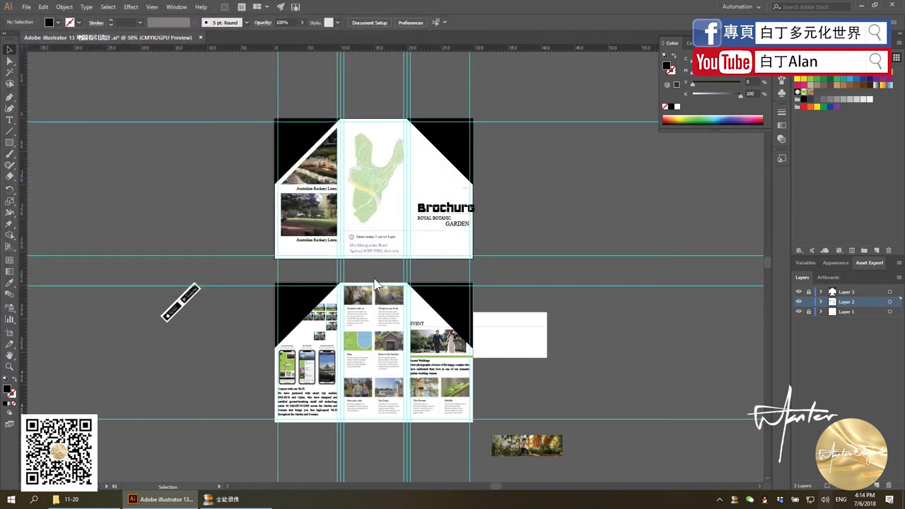
Set the JPEG colour model to RGB, finish the export, and minimise Illustrator
{"action": "left_click", "coordinate": [428, 259]}
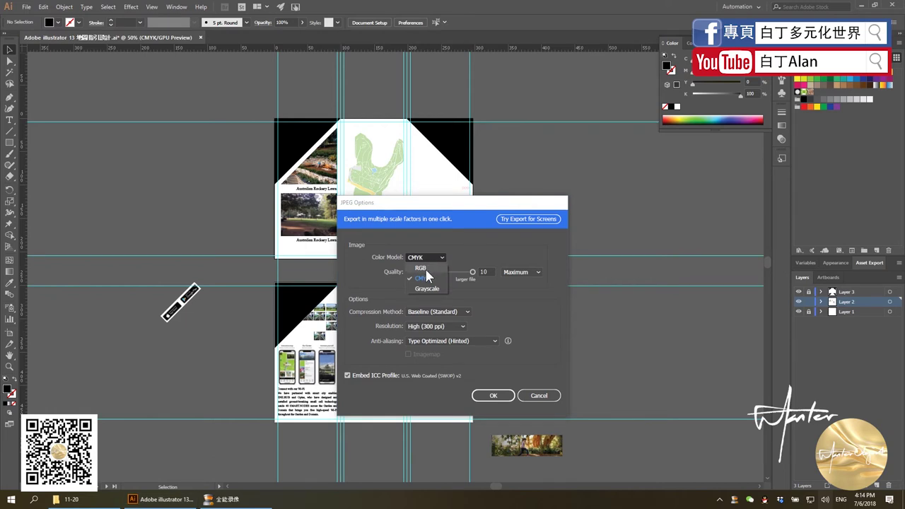
{"action": "left_click", "coordinate": [430, 279]}
{"action": "left_click", "coordinate": [493, 396]}
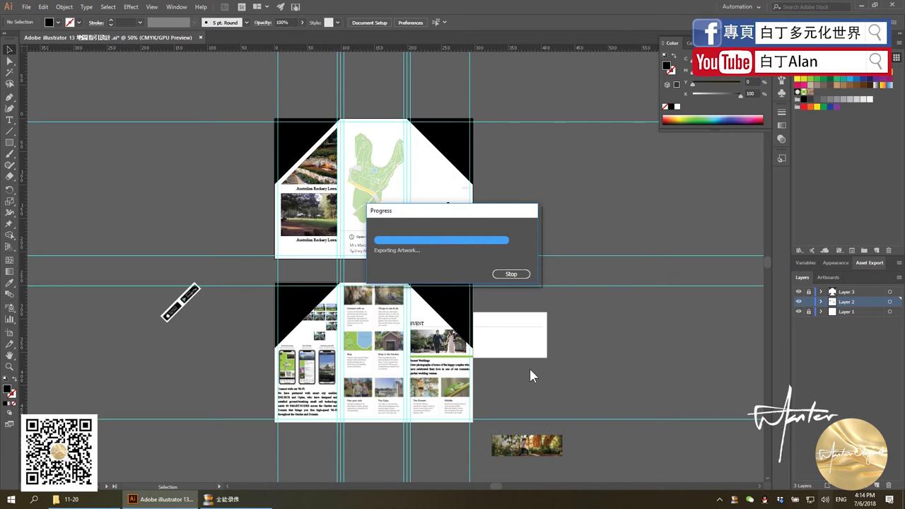
{"action": "key", "text": "super+d"}
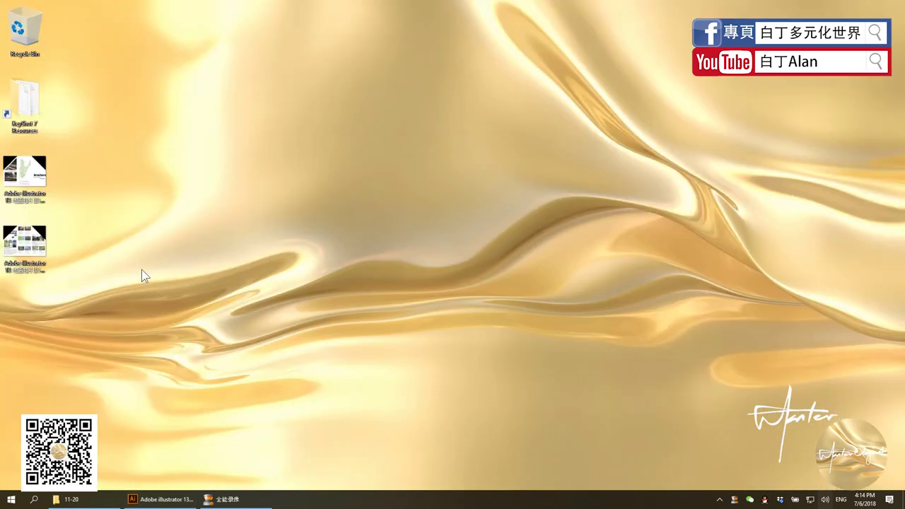
Open the first exported JPG in Photos maximised, step to -02.jpg, then close Photos
{"action": "left_click", "coordinate": [40, 181]}
{"action": "double_click", "coordinate": [40, 182]}
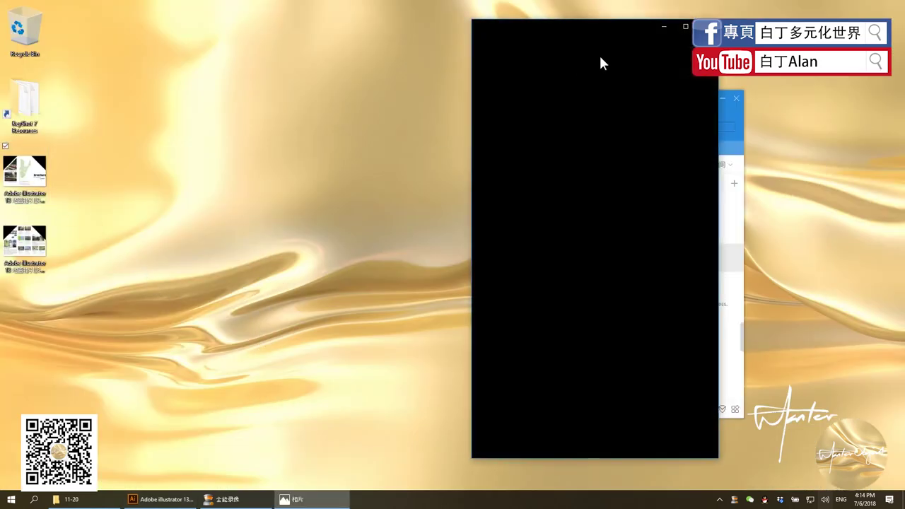
{"action": "left_click", "coordinate": [685, 27]}
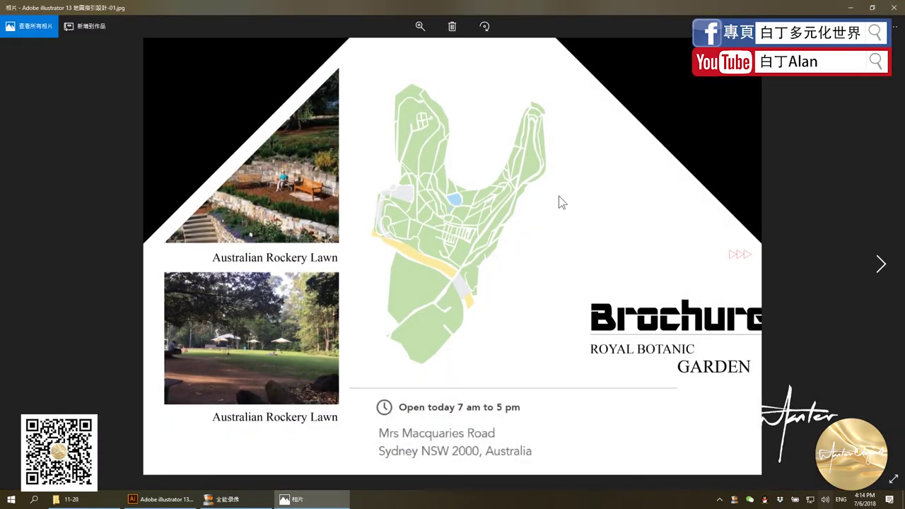
{"action": "left_click", "coordinate": [882, 266]}
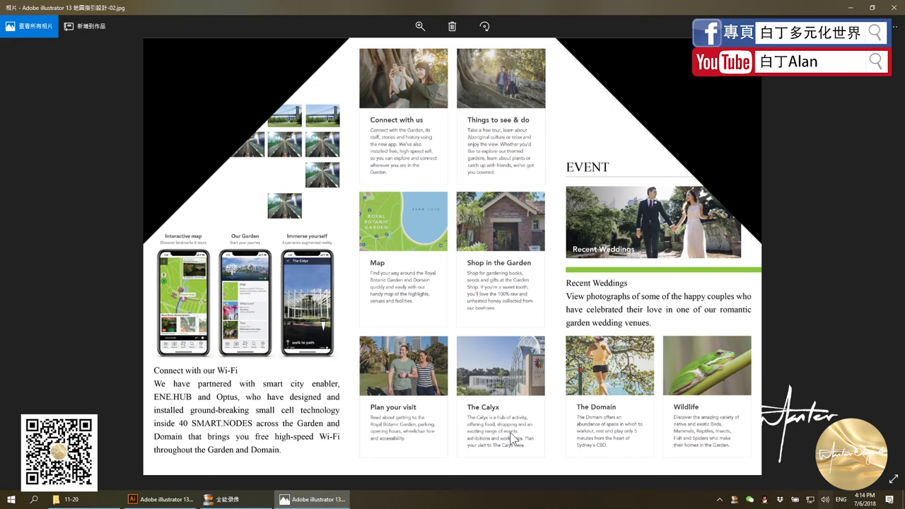
{"action": "left_click", "coordinate": [893, 7]}
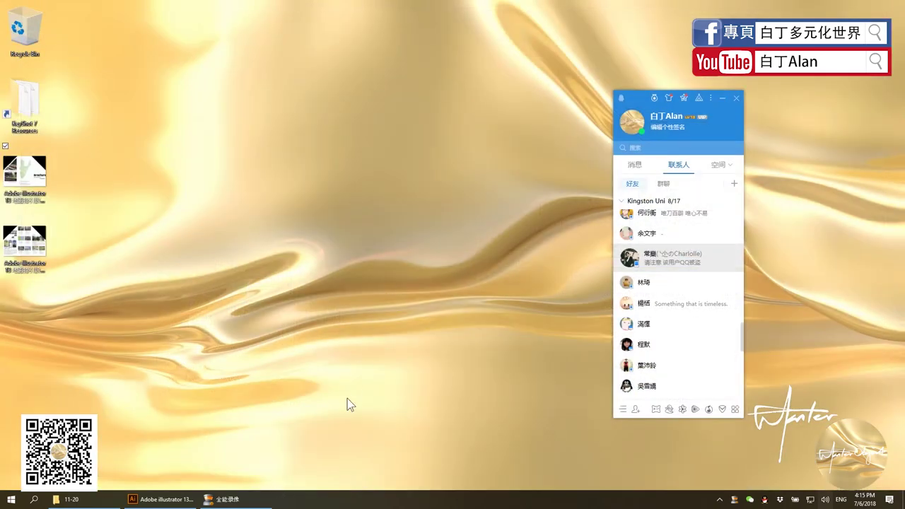
Close the QQ contacts panel on the desktop
{"action": "left_click", "coordinate": [722, 97]}
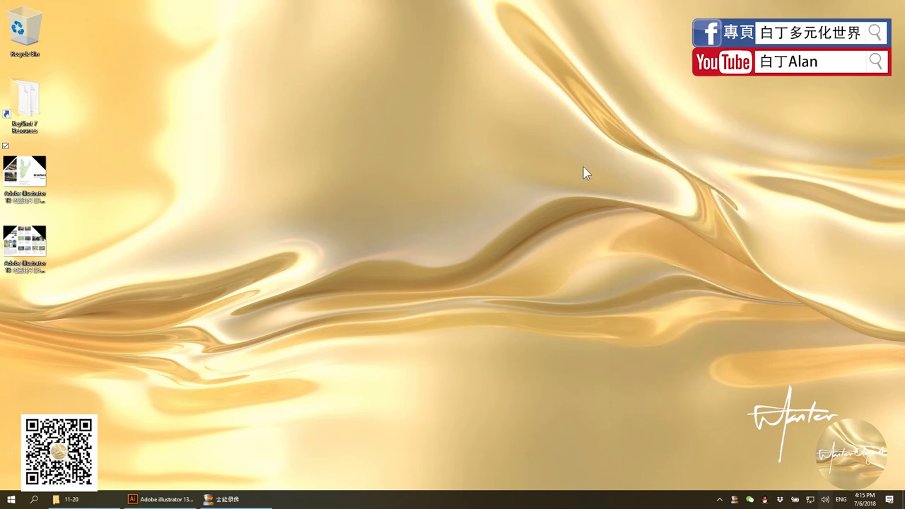
{"action": "left_click", "coordinate": [229, 500]}
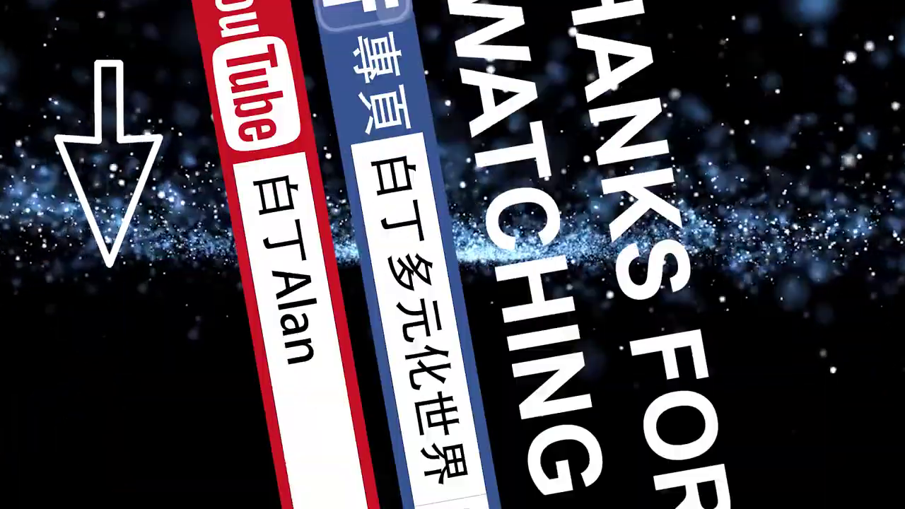